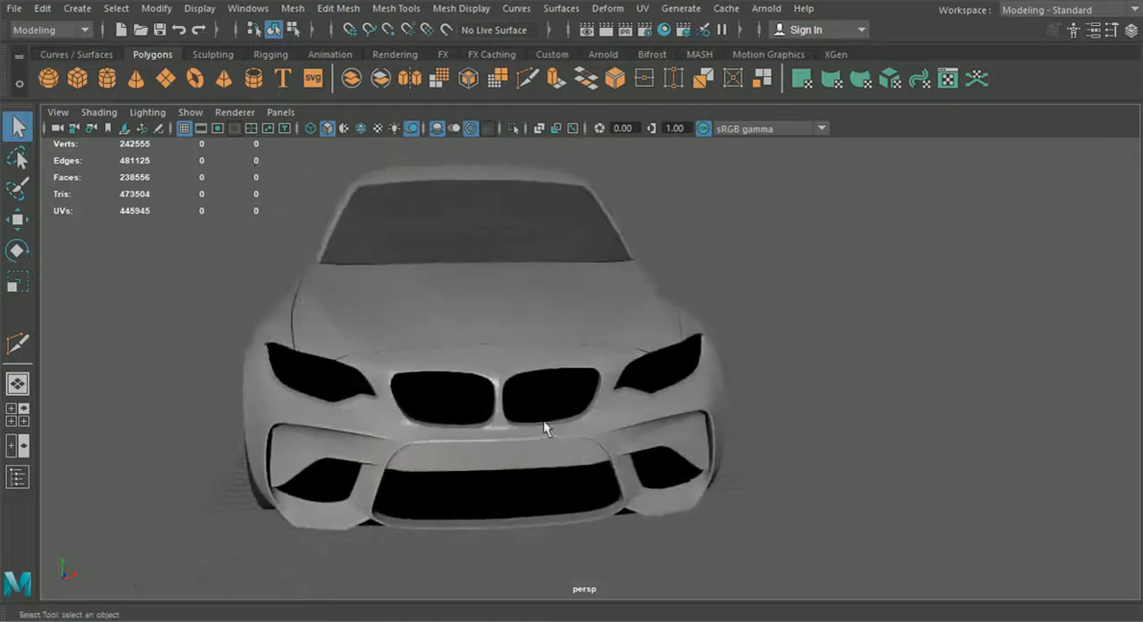
Step: Examine the car's front, windshield and side windows from several angles
alt+drag(548, 516, 596, 478)
alt+drag(572, 375, 381, 389)
alt+drag(723, 287, 621, 463)
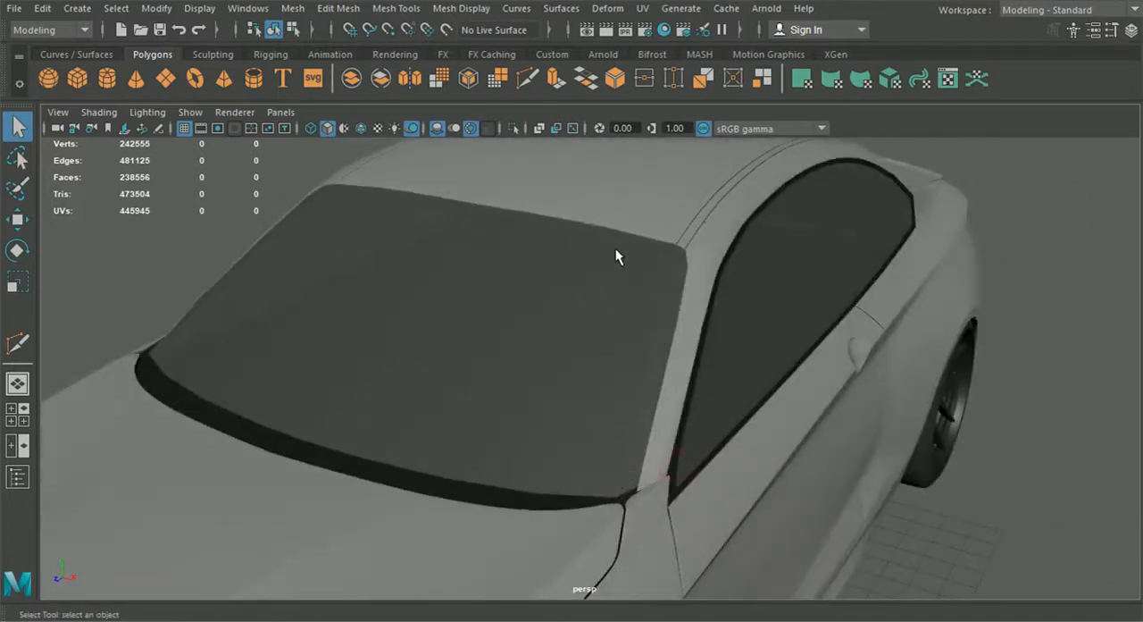
scroll(595, 356, down, 5)
alt+drag(589, 392, 697, 288)
alt+drag(458, 260, 480, 266)
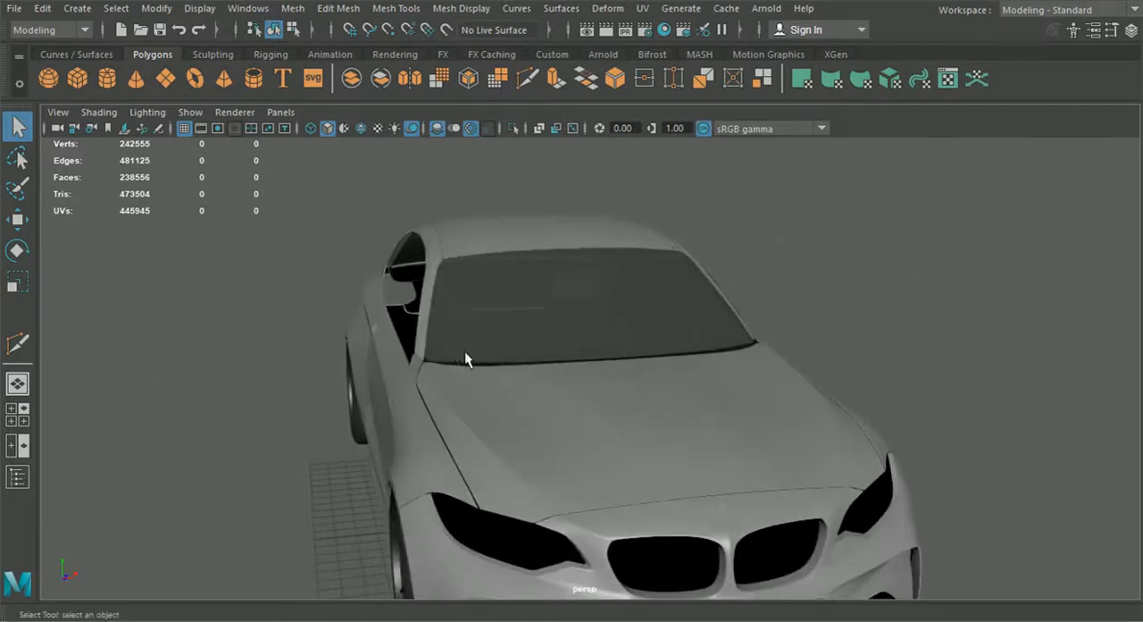
alt+drag(604, 369, 428, 378)
scroll(595, 393, up, 5)
Step: Select the black trim frame around the side window and copy it to the opposite side with Duplicate Special
click(524, 342)
alt+right_drag(929, 347, 618, 348)
alt+drag(795, 344, 683, 327)
alt+middle_drag(1036, 376, 758, 352)
alt+right_drag(873, 365, 893, 204)
alt+right_drag(341, 345, 286, 380)
alt+middle_drag(348, 380, 747, 330)
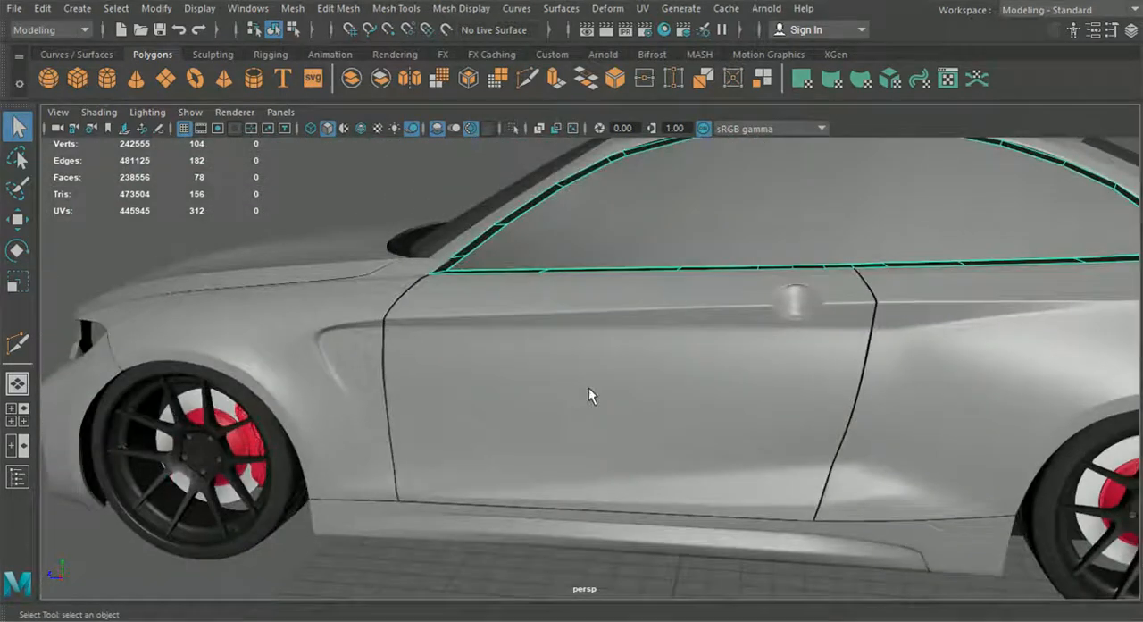
alt+drag(518, 357, 648, 413)
alt+middle_drag(451, 174, 463, 260)
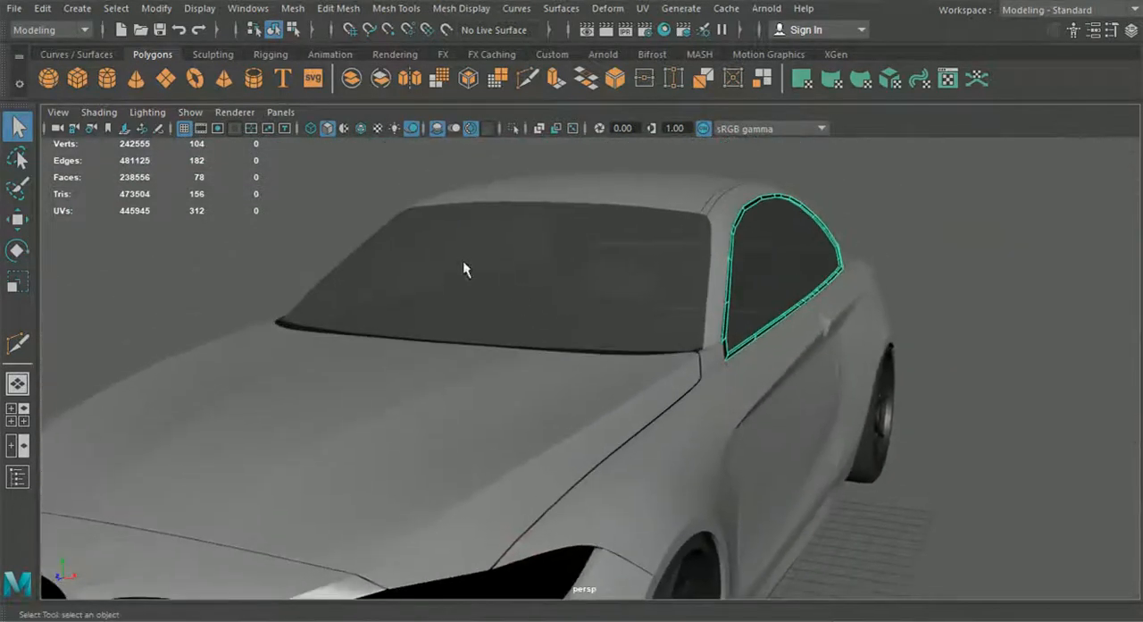
click(45, 8)
click(143, 274)
Step: Display the body panel above the side window unsmoothed to expose its edges along the window frame
alt+drag(593, 337, 532, 360)
scroll(532, 360, up, 5)
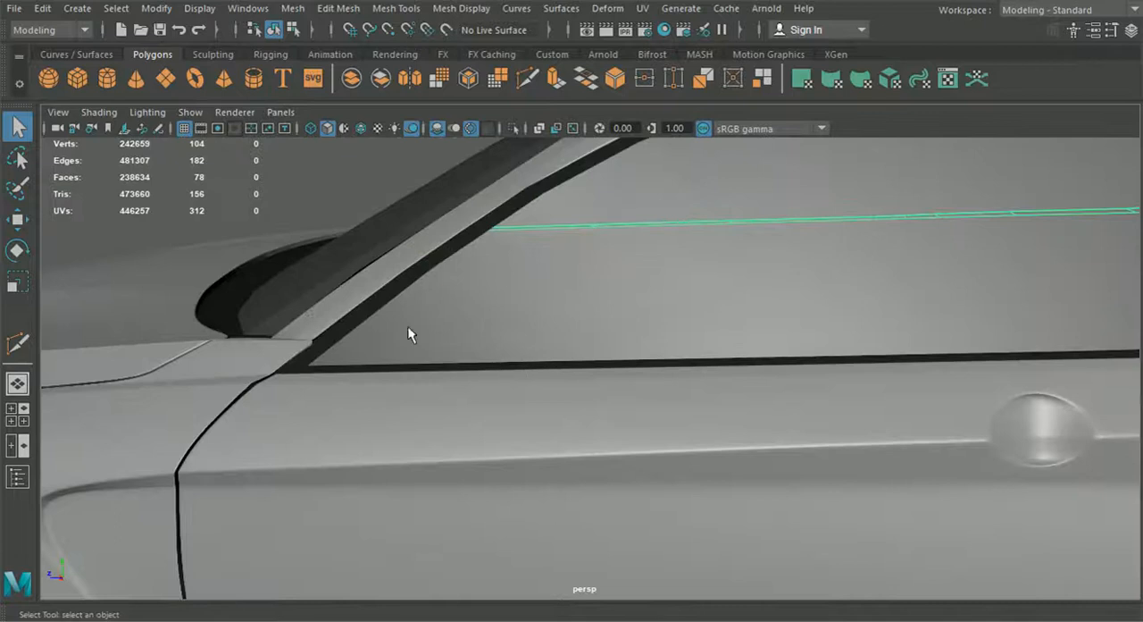
key(f)
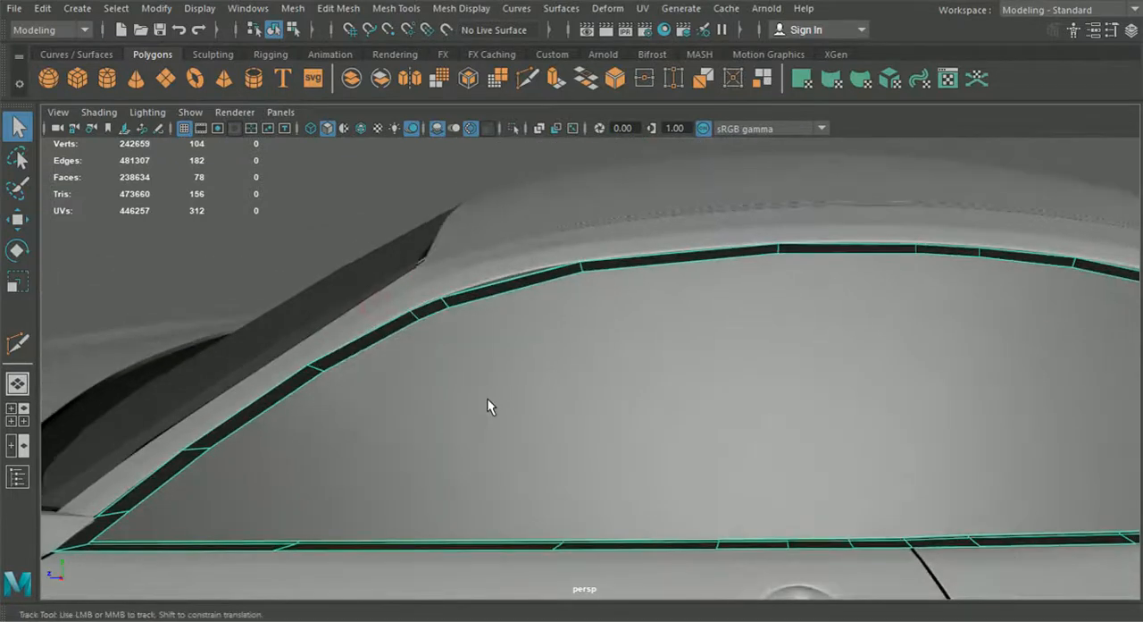
click(475, 282)
key(1)
scroll(519, 297, up, 5)
alt+middle_drag(418, 202, 507, 256)
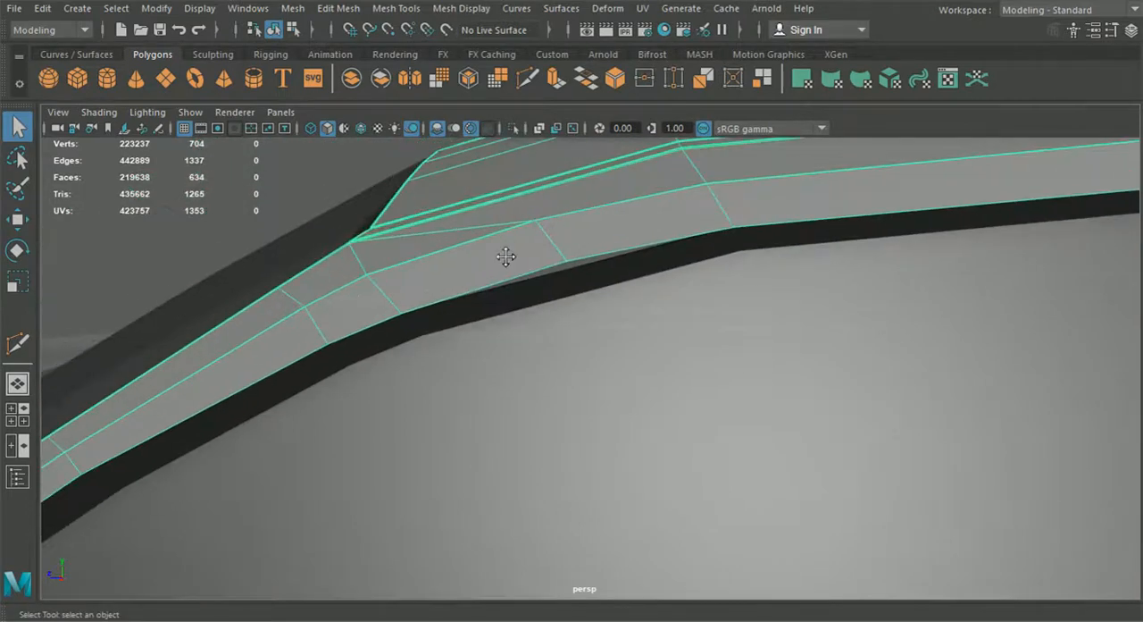
Step: Insert an edge loop across the window frame's upper front section with wireframe on shaded shown, and move it to follow the body edge
click(565, 275)
click(391, 7)
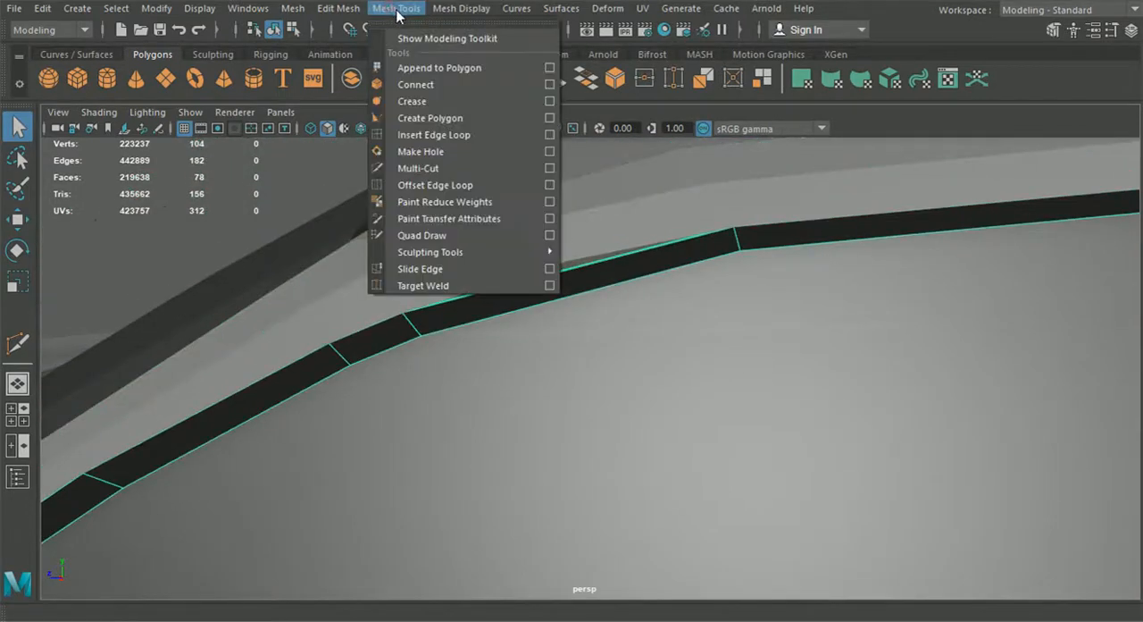
click(441, 135)
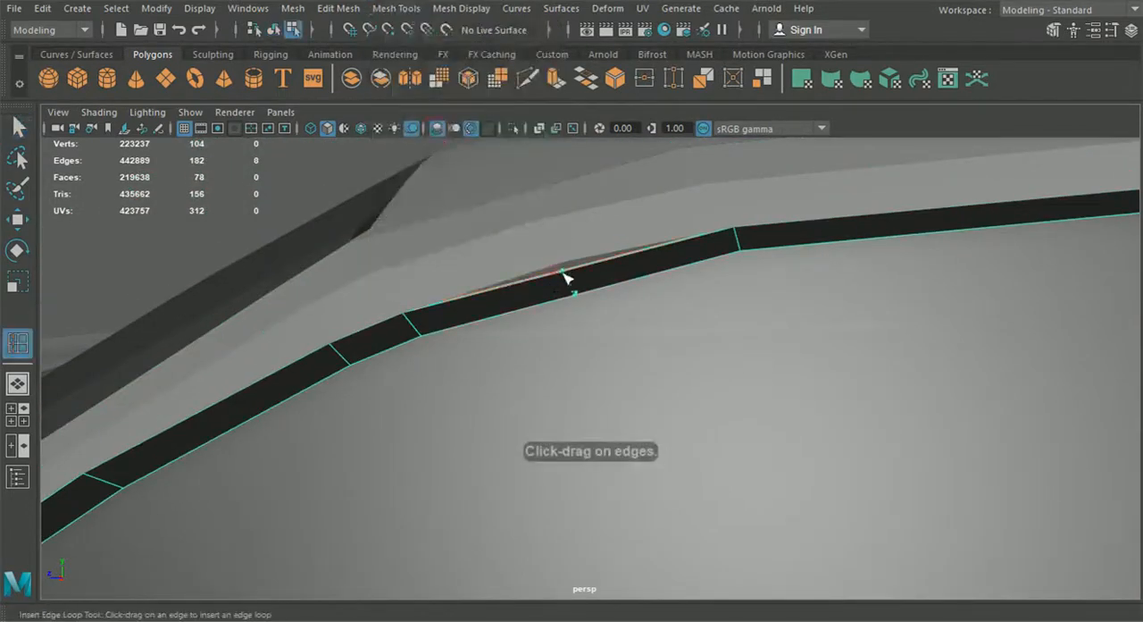
click(362, 129)
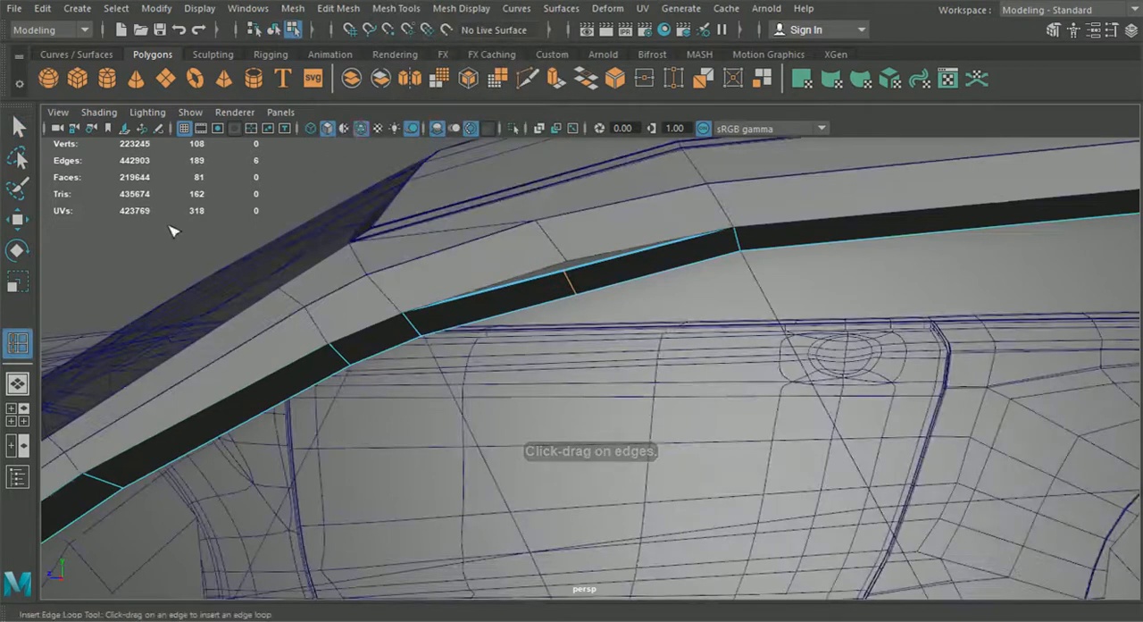
key(w)
drag(570, 234, 551, 319)
alt+middle_drag(551, 318, 599, 337)
alt+right_drag(600, 337, 617, 342)
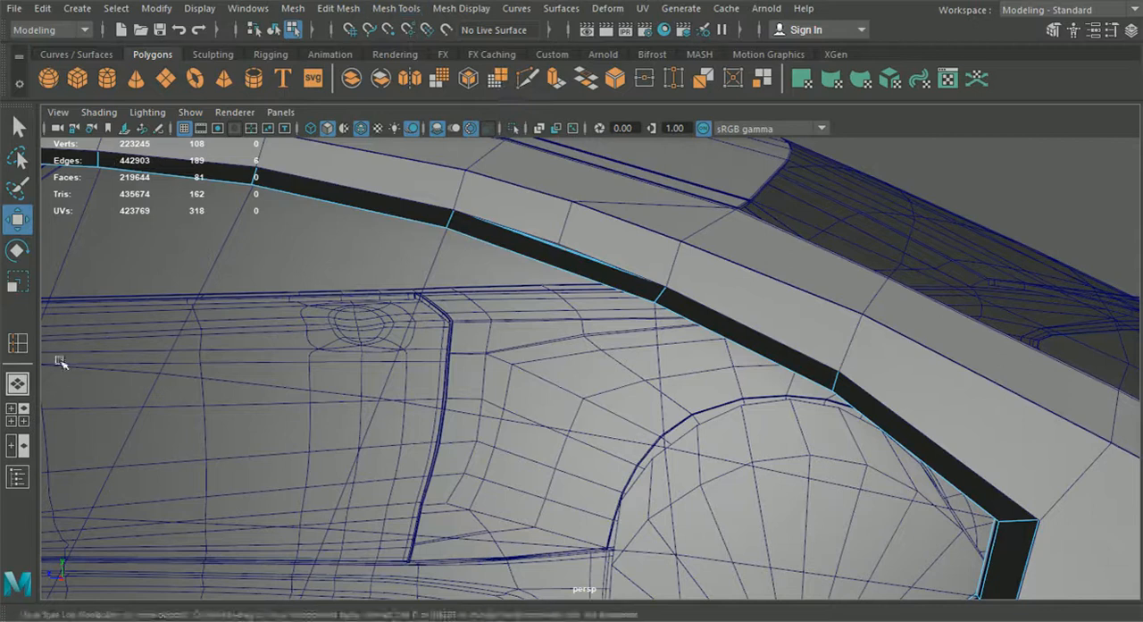
Step: Insert an edge loop across the window frame's upper rear section and raise it to meet the body edge
click(17, 343)
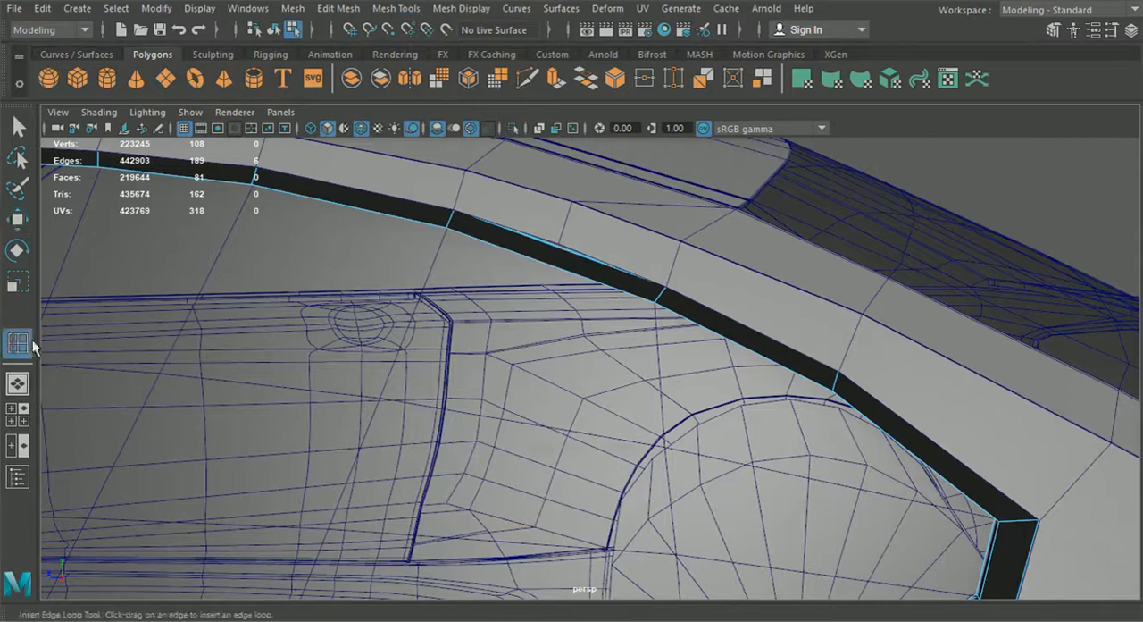
key(w)
click(553, 254)
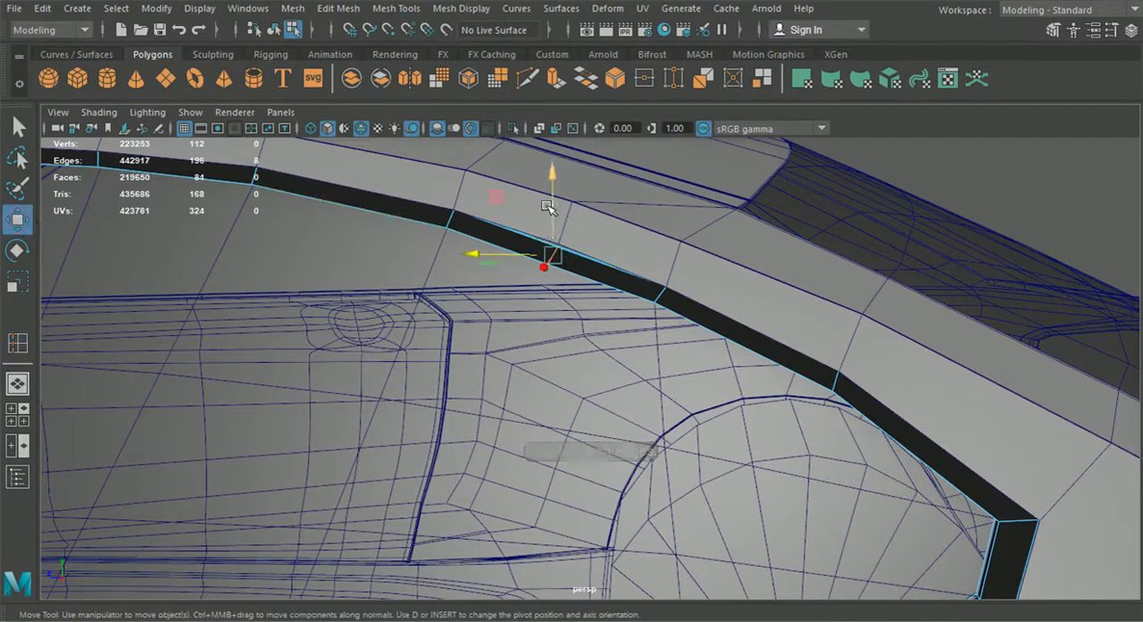
drag(551, 204, 551, 202)
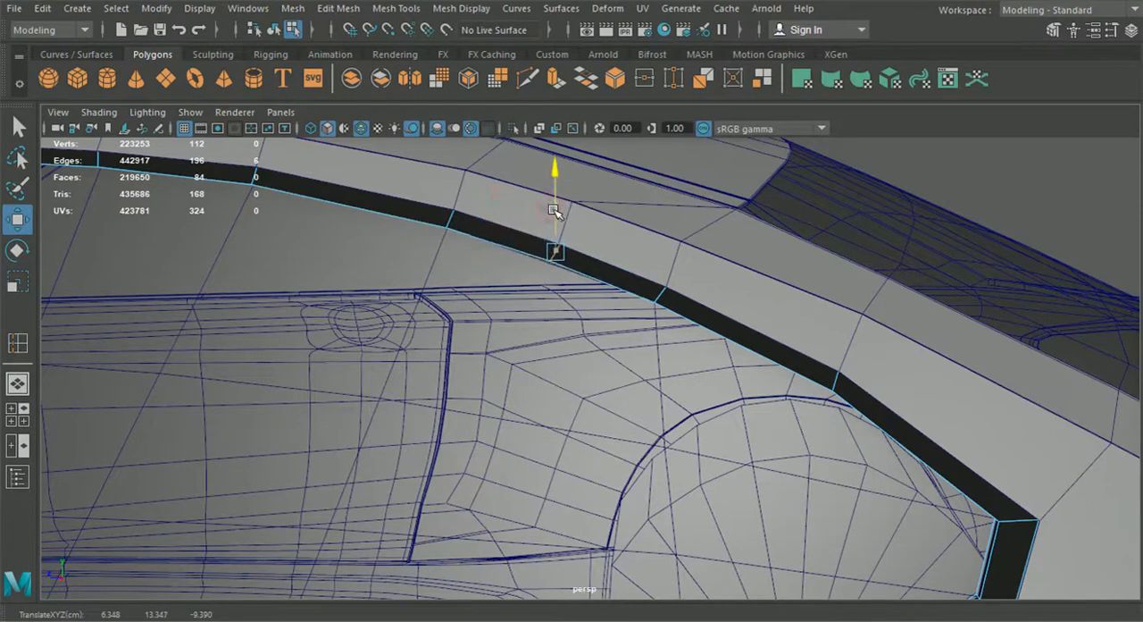
scroll(554, 211, down, 5)
alt+drag(554, 211, 715, 327)
Step: Insert two edge loops around the window frame's visible face, close to its inner and outer borders
click(279, 29)
click(396, 8)
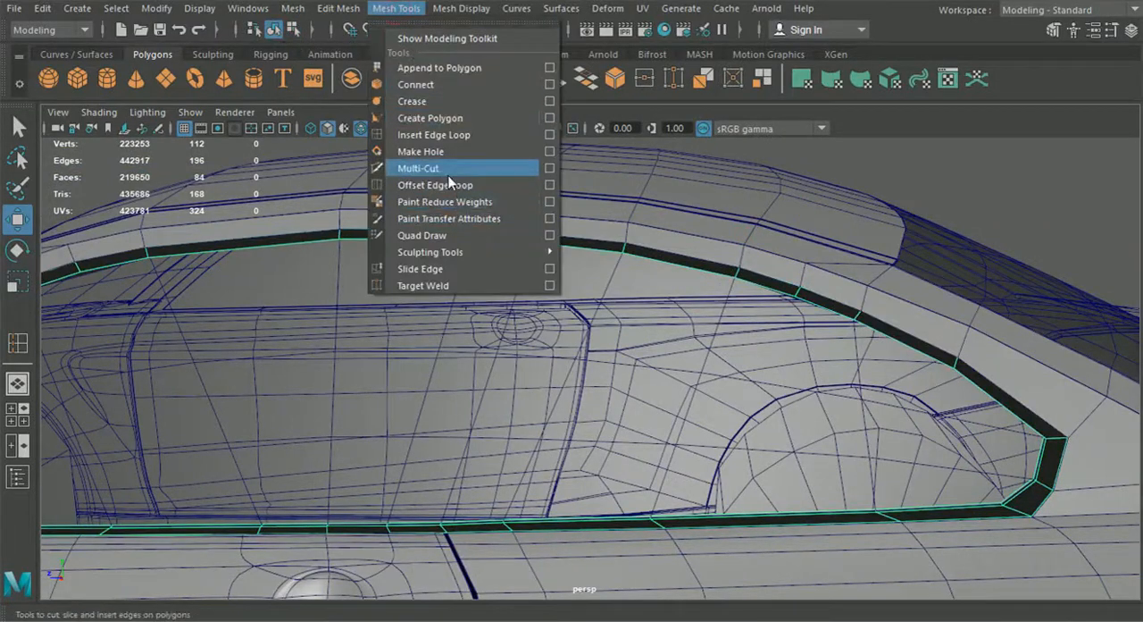
click(435, 137)
alt+drag(554, 299, 656, 339)
scroll(655, 340, up, 4)
alt+middle_drag(655, 339, 436, 334)
alt+middle_drag(625, 384, 422, 393)
alt+right_drag(422, 393, 538, 392)
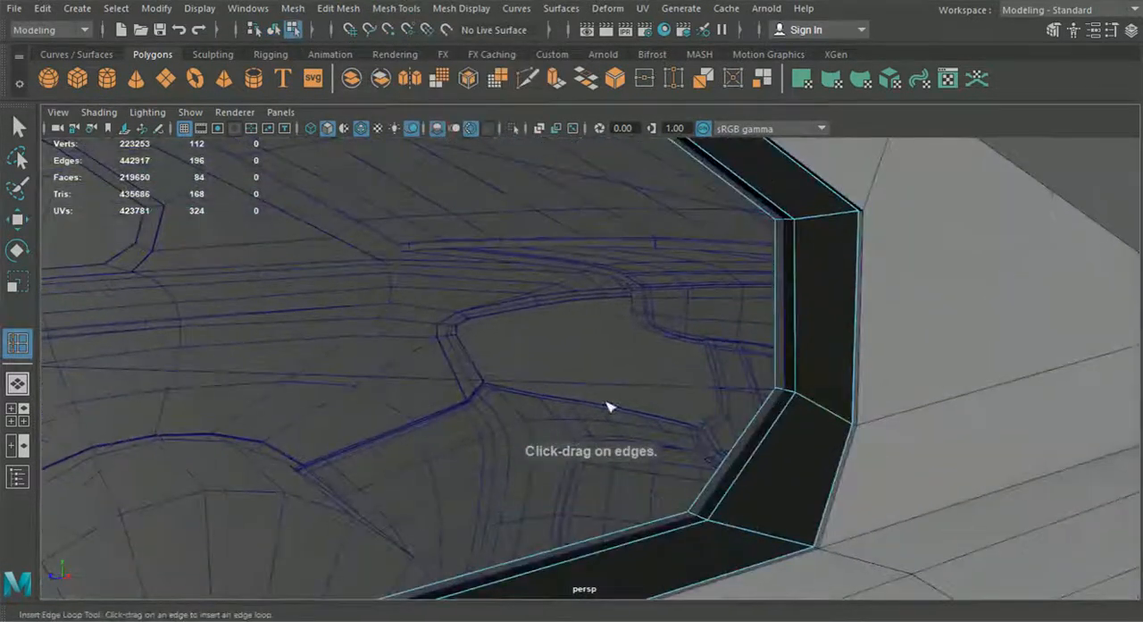
click(800, 402)
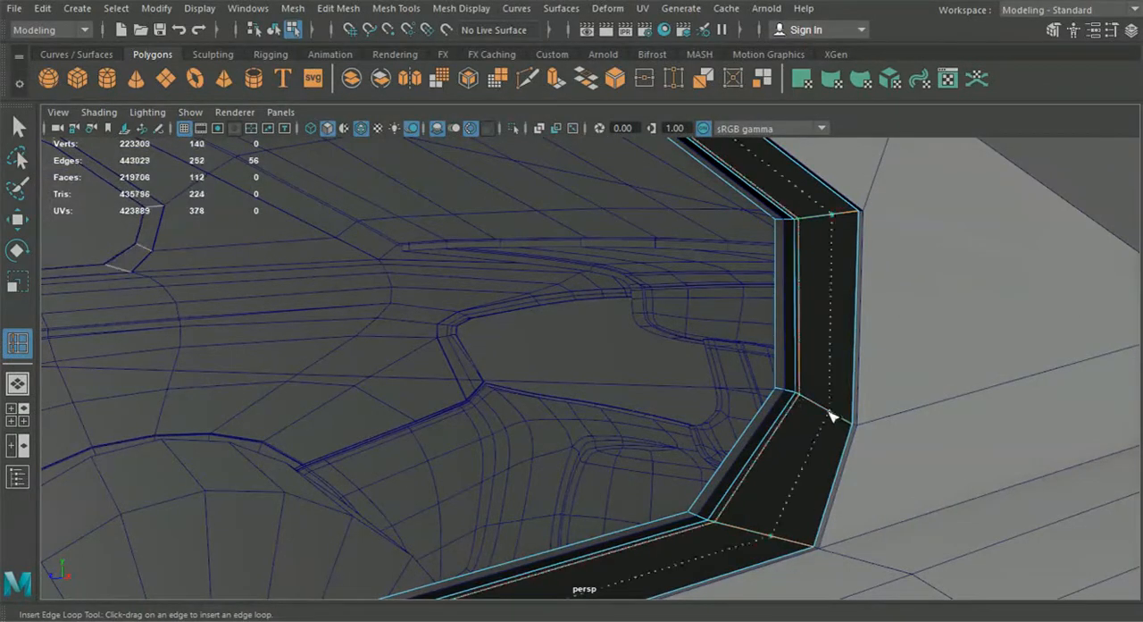
drag(852, 432, 851, 428)
alt+drag(851, 428, 793, 462)
alt+middle_drag(793, 462, 735, 452)
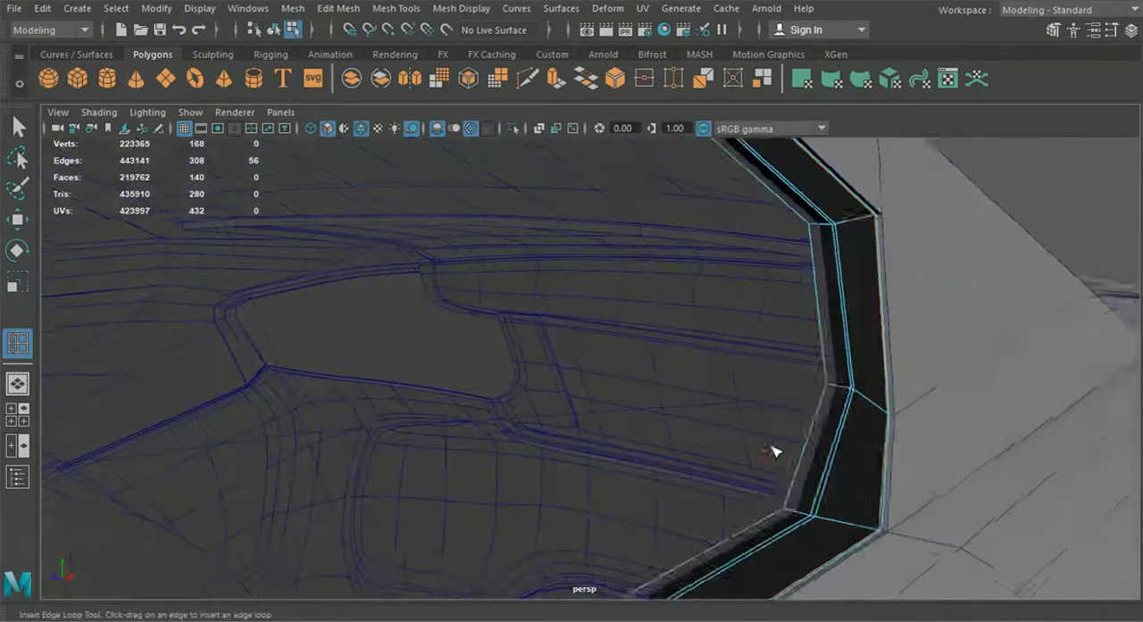
Step: Add two more supporting edge loops around the window frame along its side walls
alt+right_drag(735, 452, 780, 456)
drag(949, 396, 949, 393)
alt+drag(894, 425, 924, 461)
alt+middle_drag(924, 462, 714, 457)
alt+right_drag(714, 457, 776, 424)
alt+middle_drag(776, 424, 569, 449)
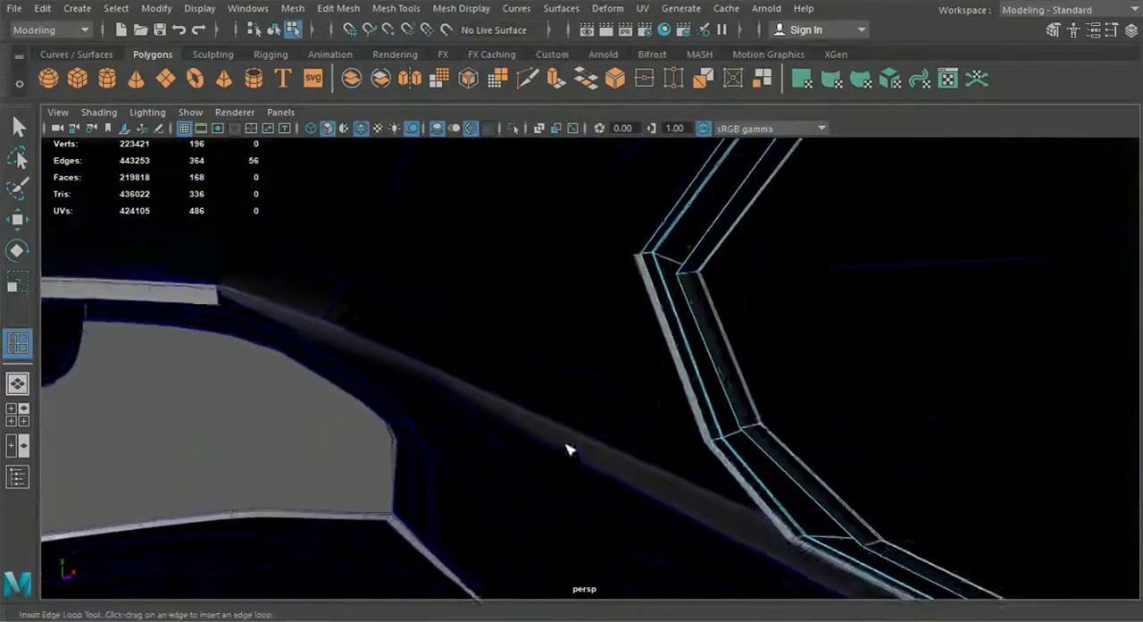
alt+right_drag(568, 449, 668, 314)
alt+middle_drag(668, 313, 582, 379)
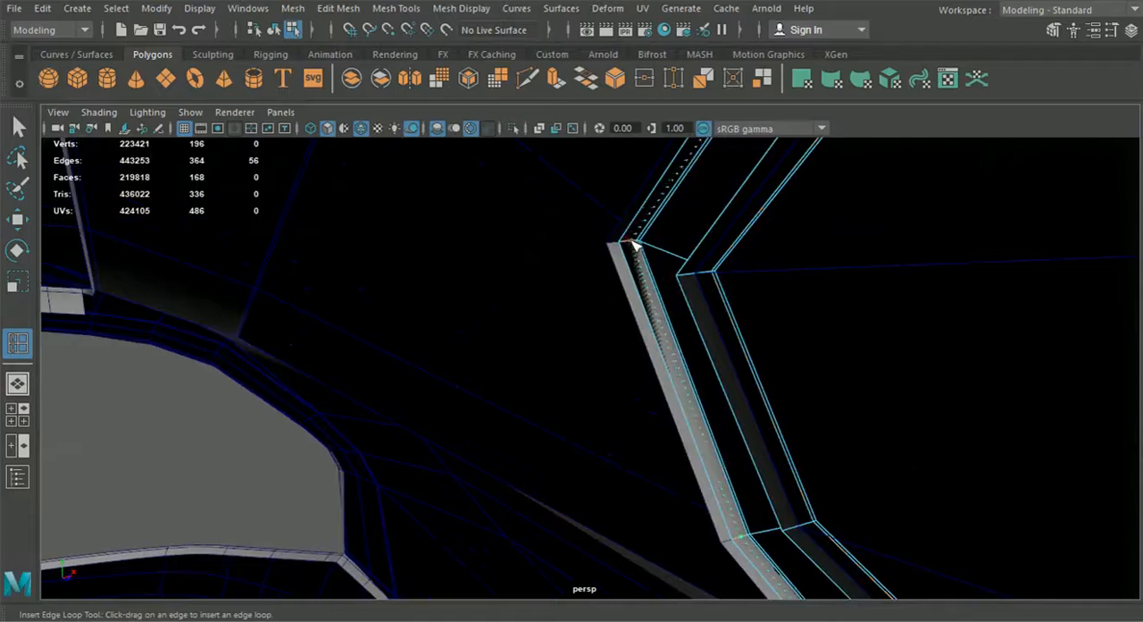
drag(636, 249, 636, 246)
alt+right_drag(637, 268, 627, 449)
alt+drag(627, 449, 393, 461)
Step: Insert edge loops across the window frame on both sides of its sharp lower front corner
alt+middle_drag(393, 462, 1009, 402)
alt+right_drag(830, 438, 870, 413)
alt+drag(870, 414, 613, 441)
alt+right_drag(500, 453, 555, 431)
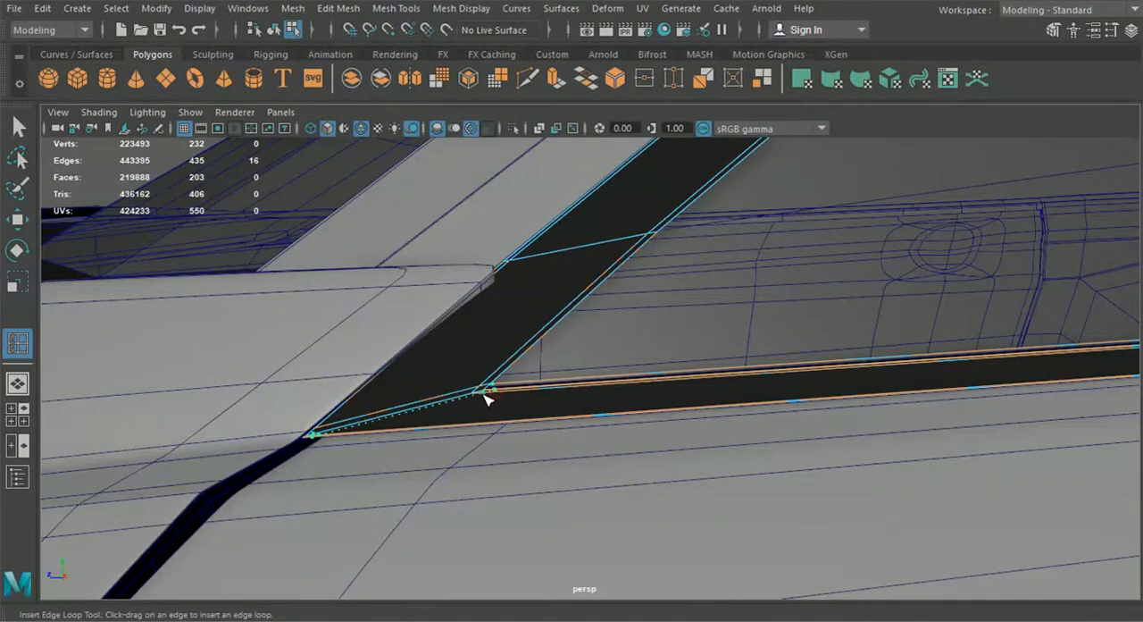
alt+right_drag(489, 396, 447, 418)
alt+drag(447, 418, 599, 436)
Step: Turn off wireframe on shaded and switch the window frame and surrounding body panel to smooth preview
click(275, 32)
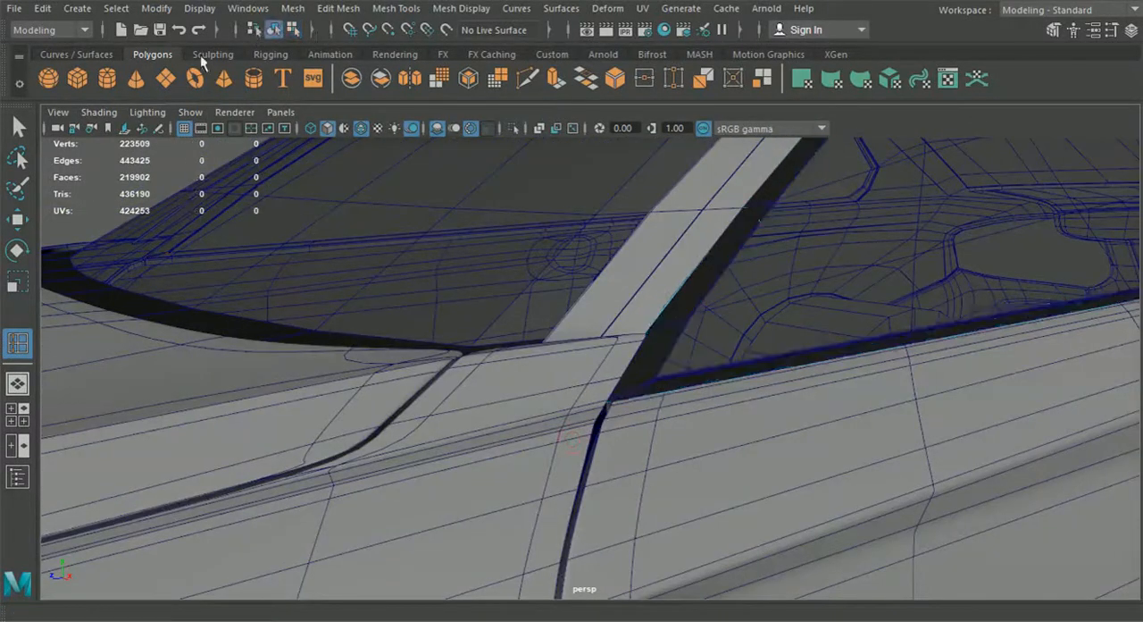
click(27, 125)
click(648, 382)
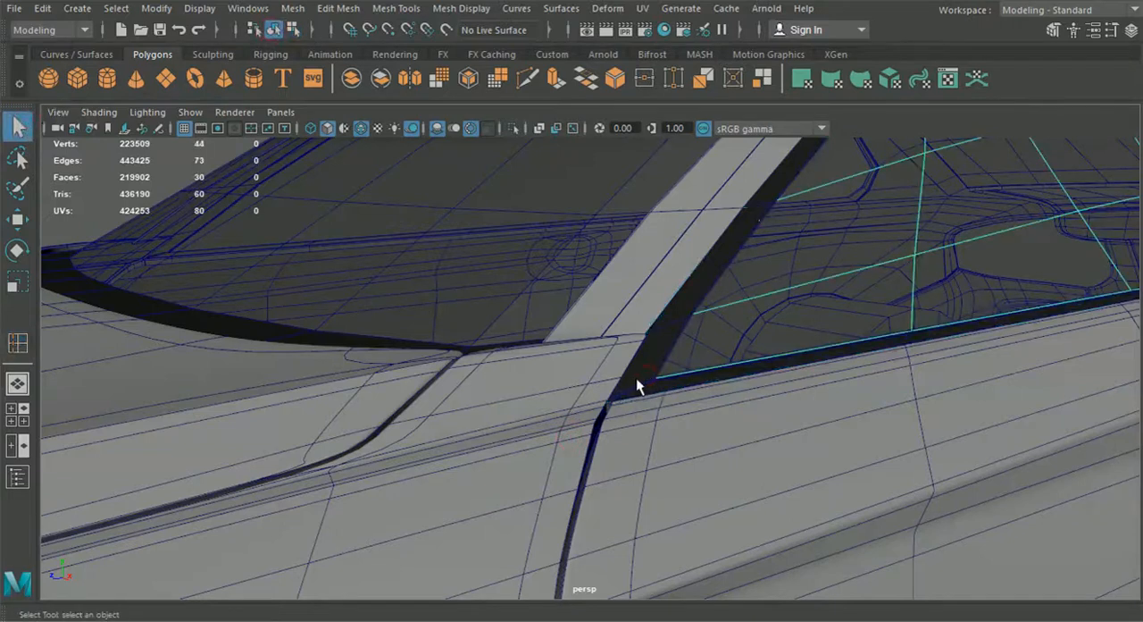
click(636, 387)
key(f)
click(281, 251)
alt+drag(281, 251, 394, 155)
click(359, 133)
alt+middle_drag(715, 349, 371, 364)
alt+drag(665, 338, 889, 360)
click(927, 394)
key(3)
click(1018, 150)
alt+drag(827, 332, 931, 315)
alt+right_drag(931, 314, 751, 440)
alt+middle_drag(750, 439, 849, 402)
alt+drag(848, 402, 684, 474)
Step: Try to copy the side window glass to the opposite side with Duplicate Special
click(674, 329)
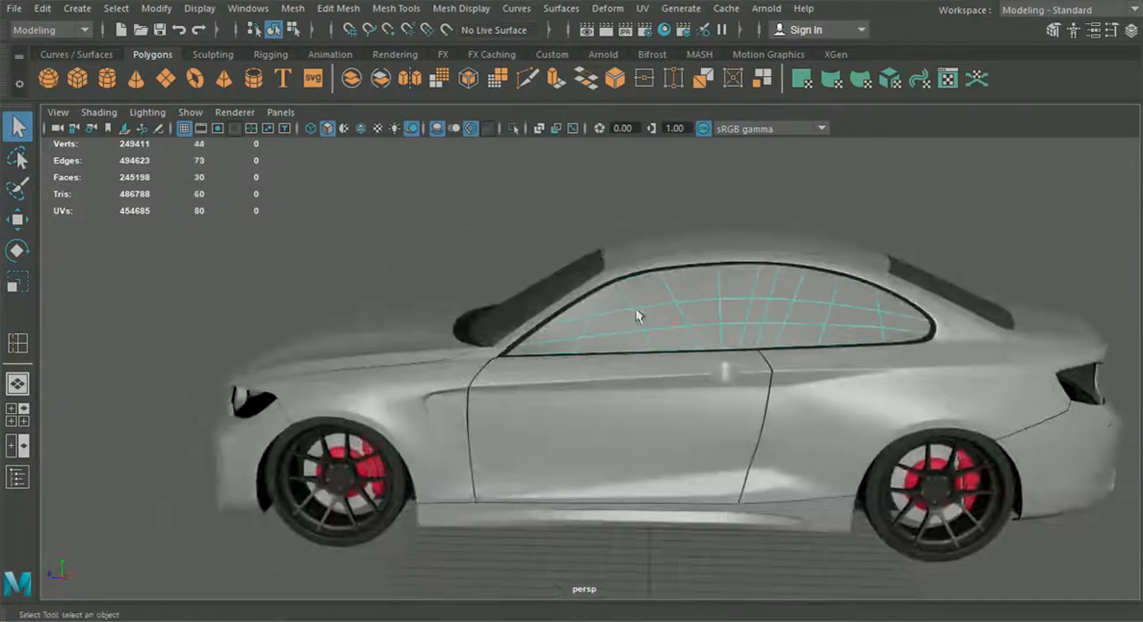
click(42, 8)
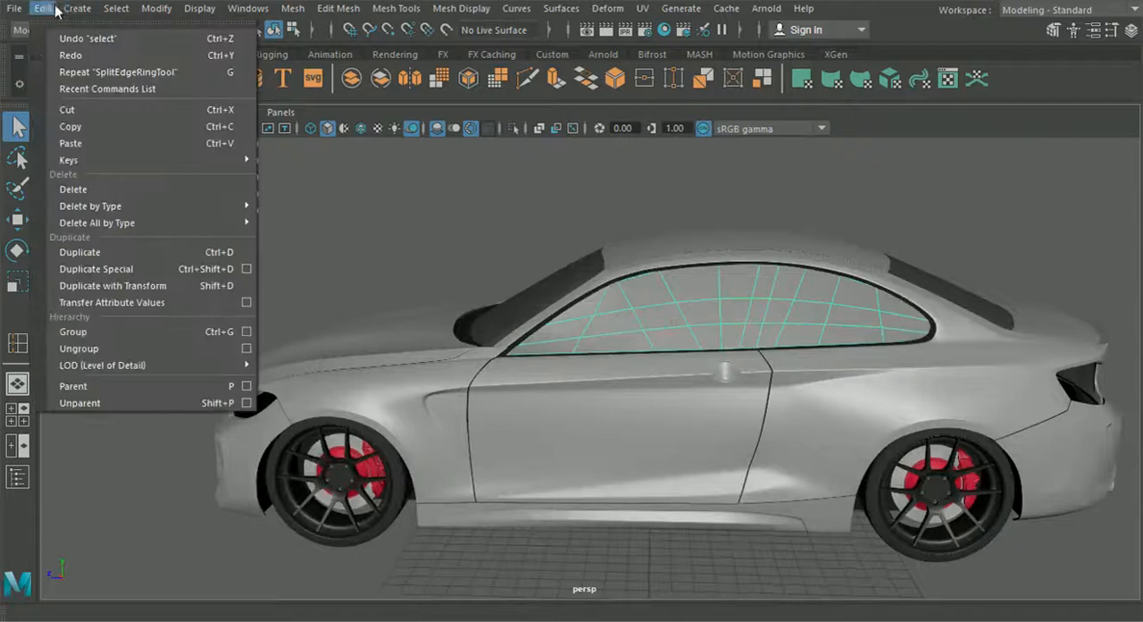
click(130, 271)
alt+drag(459, 261, 634, 257)
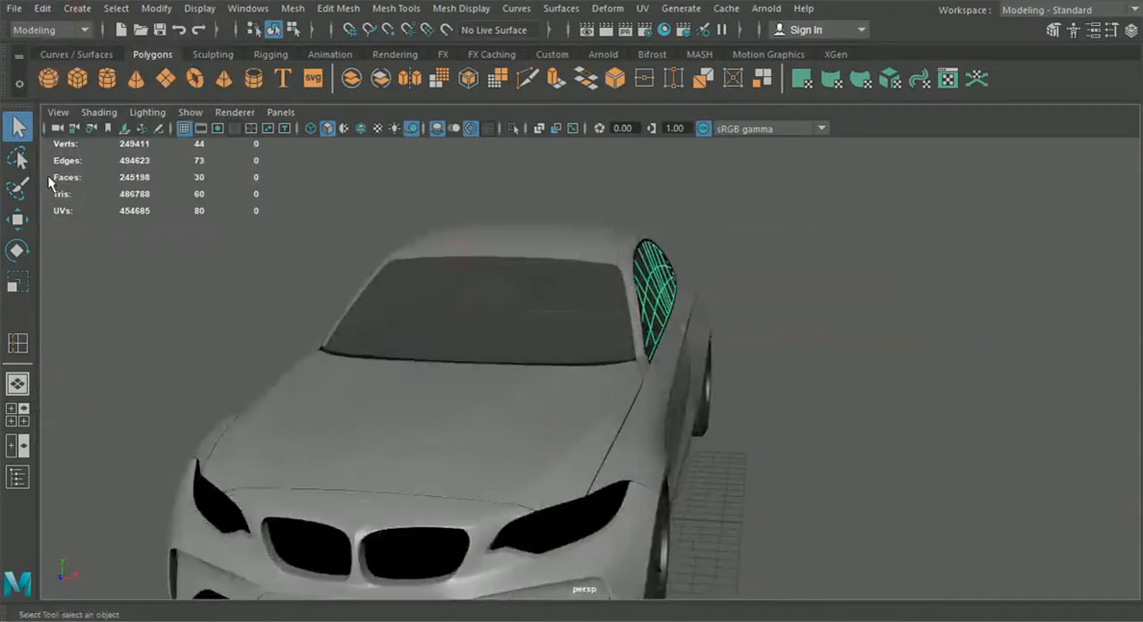
key(w)
alt+drag(79, 242, 385, 299)
click(44, 8)
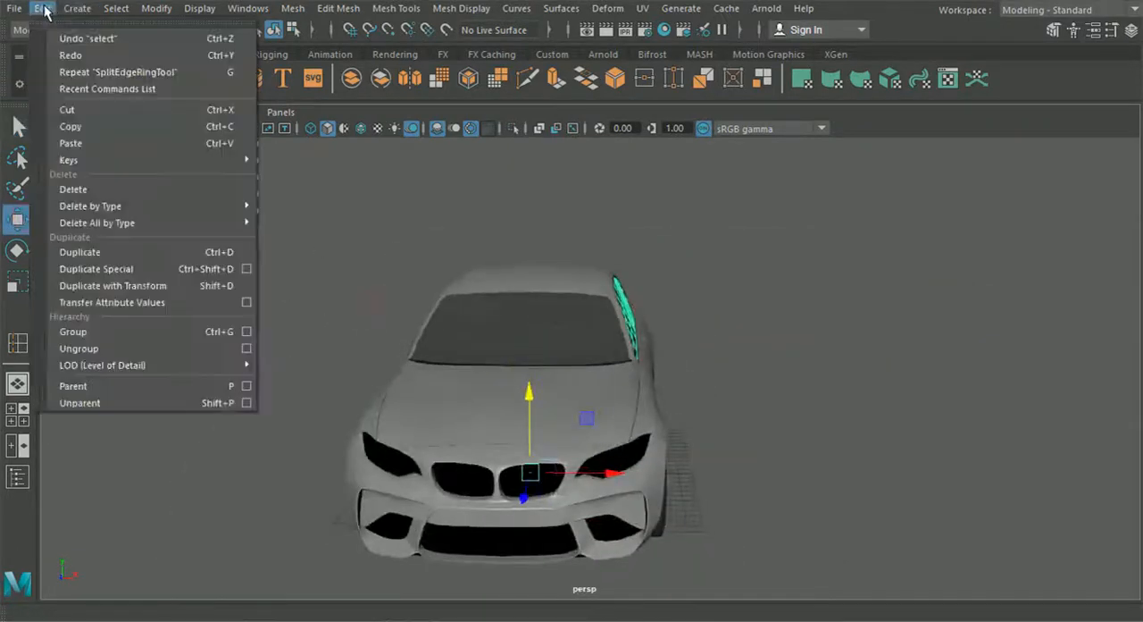
click(151, 272)
alt+drag(402, 366, 566, 376)
click(843, 400)
alt+drag(842, 400, 688, 451)
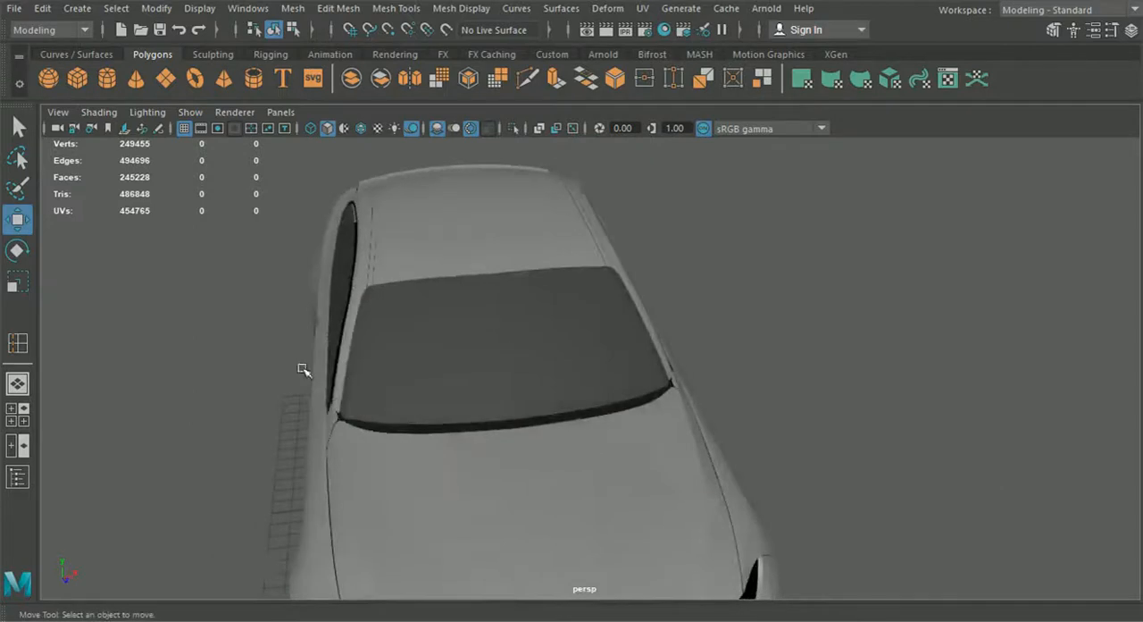
Step: Delete the duplicated window glass on the opposite side
click(331, 319)
key(Delete)
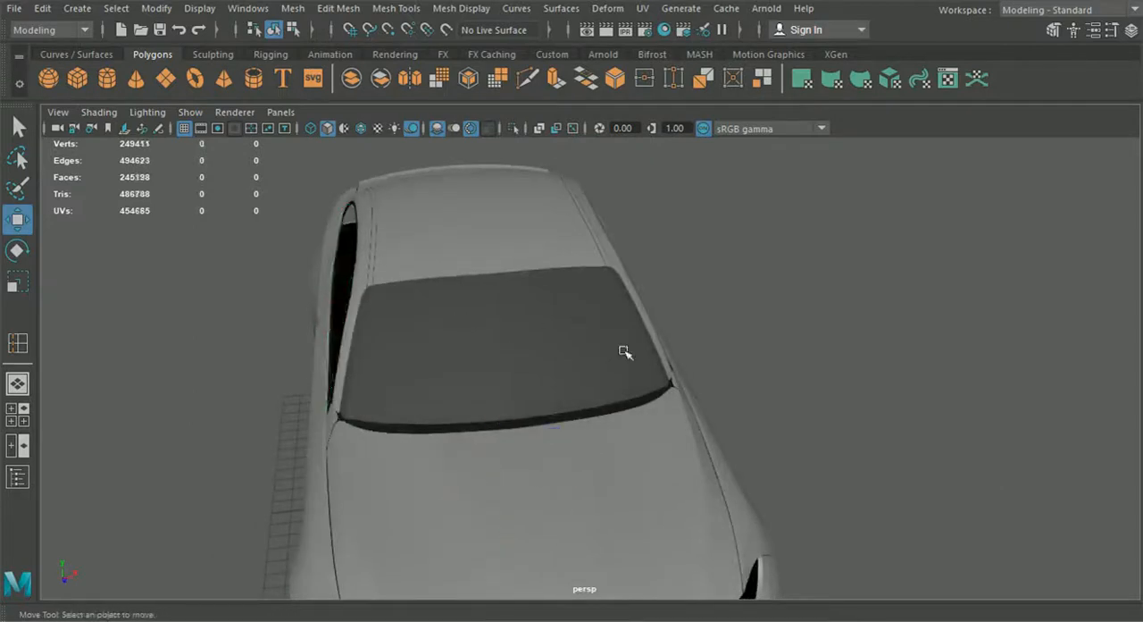
alt+drag(581, 322, 518, 293)
Step: Select the remaining side window glass and move its pivot onto the car's centreline
click(671, 293)
alt+drag(518, 407, 594, 345)
key(d)
drag(605, 474, 527, 482)
key(d)
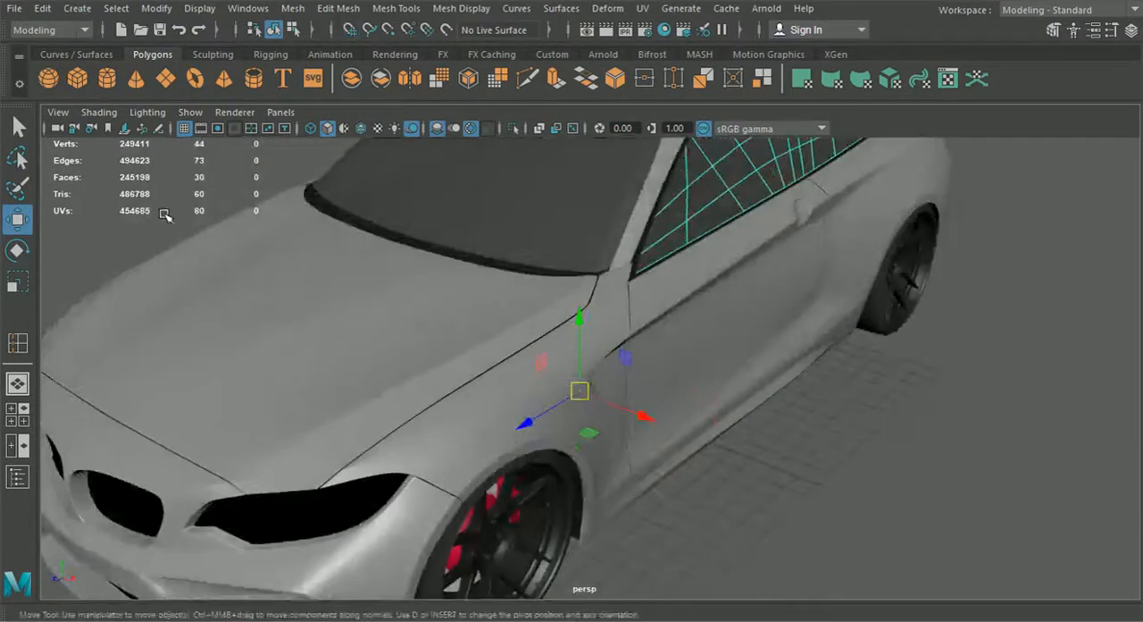
click(165, 214)
click(729, 175)
Step: Mirror a copy of the side window glass to the opposite side with Duplicate Special and check both sides
click(43, 10)
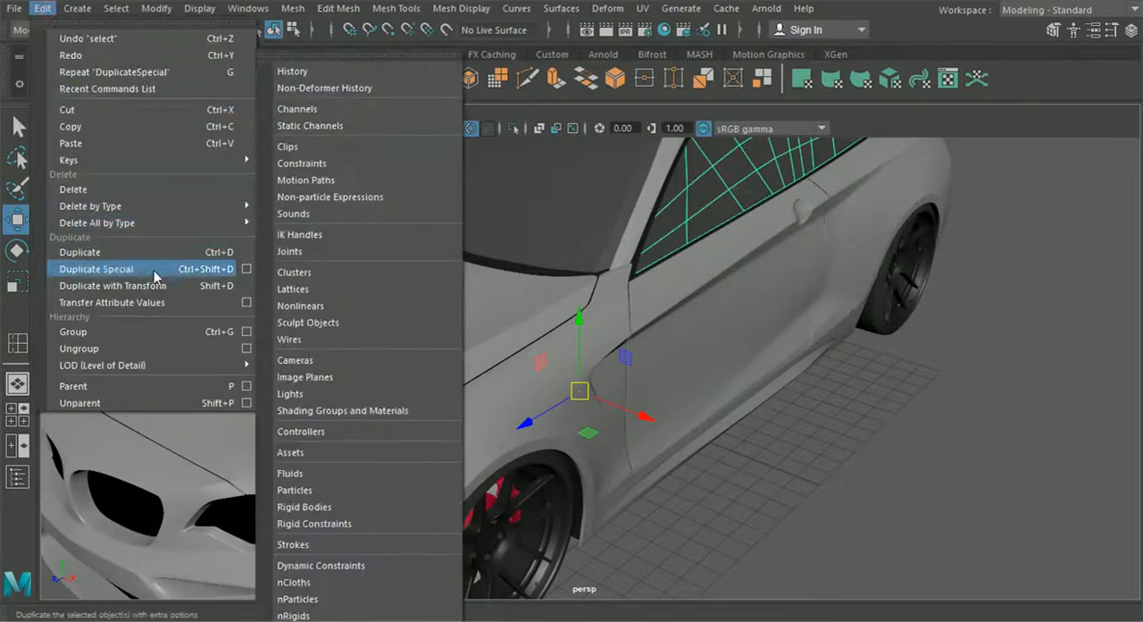
click(154, 272)
alt+drag(357, 286, 596, 384)
alt+middle_drag(597, 384, 686, 498)
scroll(686, 498, up, 3)
click(1010, 319)
scroll(1010, 320, down, 4)
alt+drag(1010, 320, 685, 379)
alt+middle_drag(685, 379, 808, 333)
scroll(807, 333, down, 3)
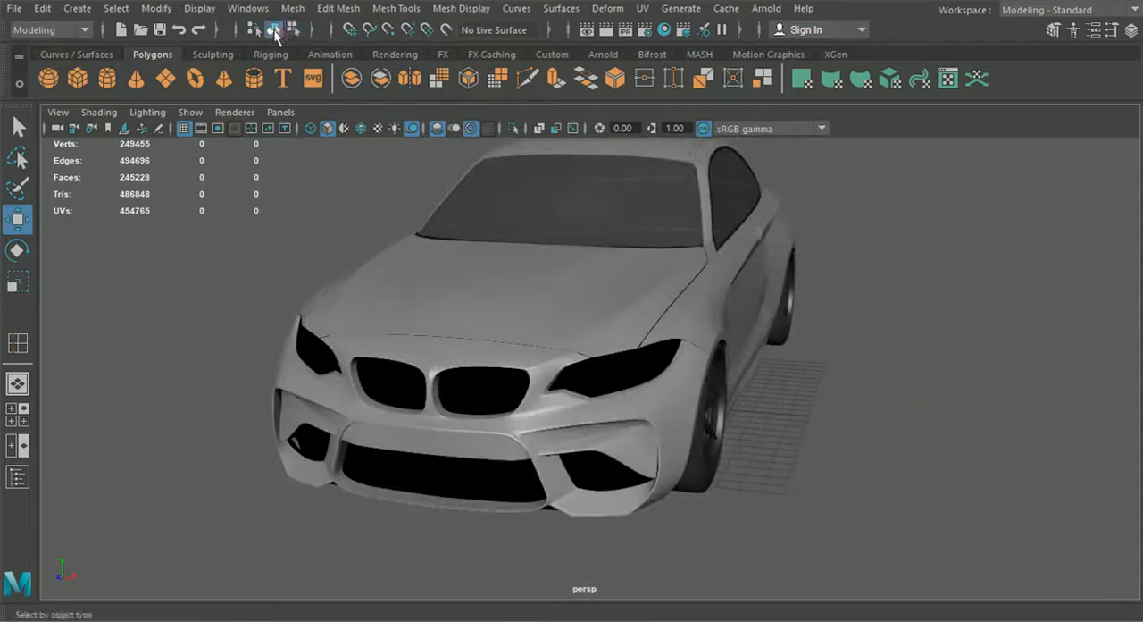
Step: Examine the headlight opening and its edges on the front bumper from several angles
alt+drag(339, 259, 234, 276)
alt+middle_drag(303, 313, 352, 324)
scroll(521, 337, up, 2)
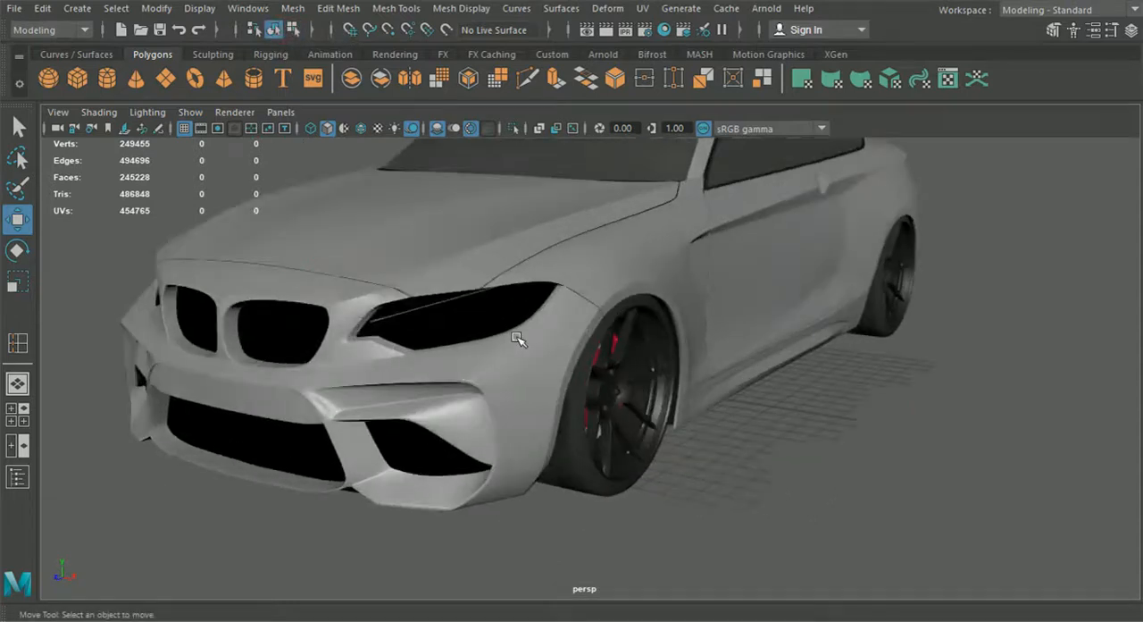
scroll(511, 390, up, 5)
alt+middle_drag(497, 337, 563, 385)
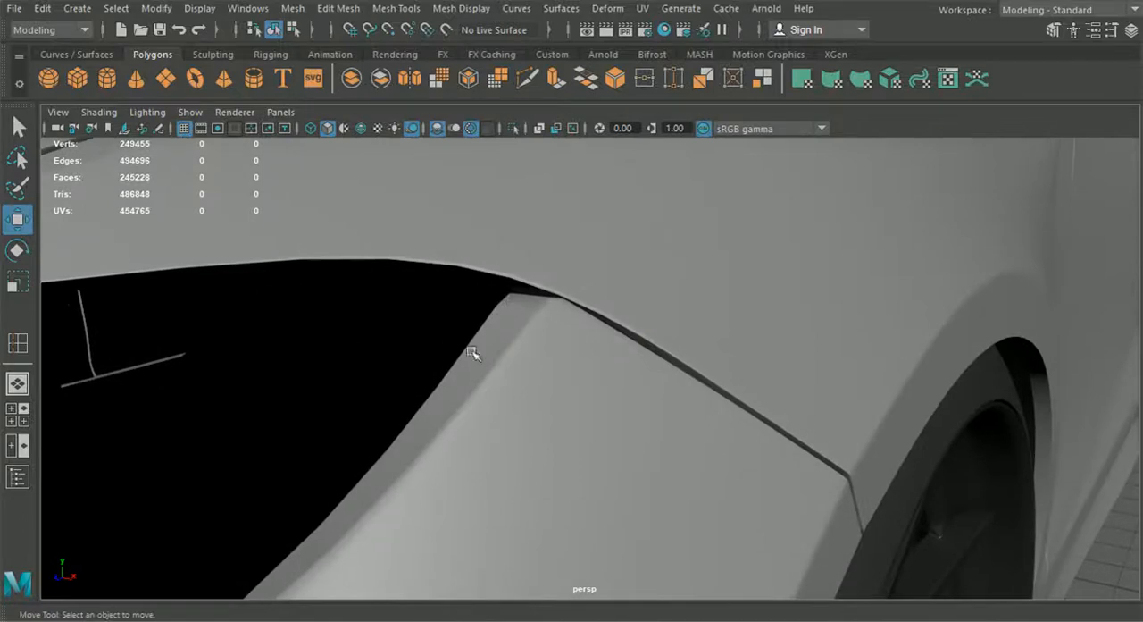
click(528, 313)
scroll(528, 313, down, 5)
alt+drag(525, 314, 401, 324)
mouse_move(447, 326)
alt+middle_down()
mouse_move(779, 449)
mouse_move(880, 452)
alt+middle_up()
scroll(765, 461, up, 5)
alt+drag(762, 462, 862, 467)
scroll(853, 456, up, 5)
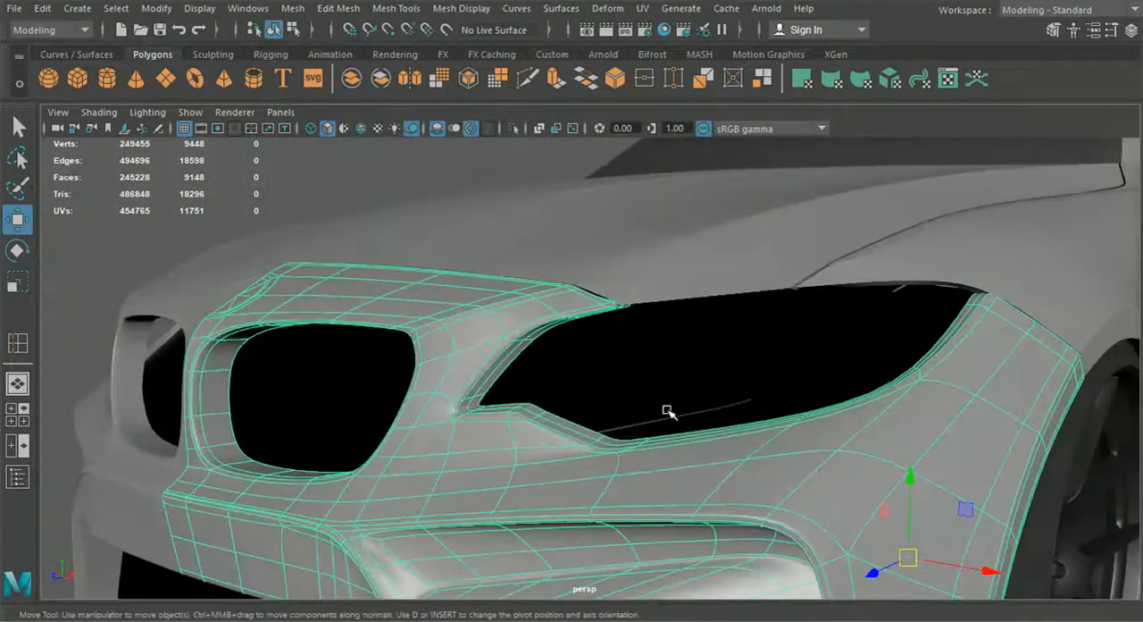
Step: Inspect the front bumper's unsmoothed geometry around the headlight opening, then restore its smooth mesh preview
scroll(665, 408, up, 5)
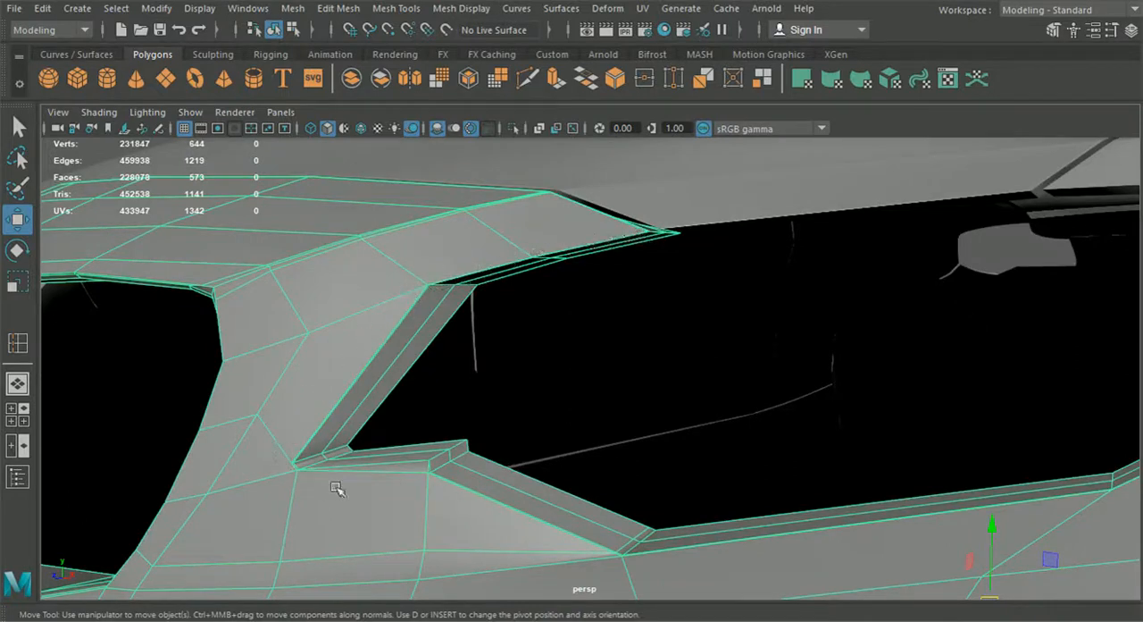
scroll(805, 488, down, 5)
alt+drag(822, 482, 710, 509)
alt+drag(844, 354, 759, 378)
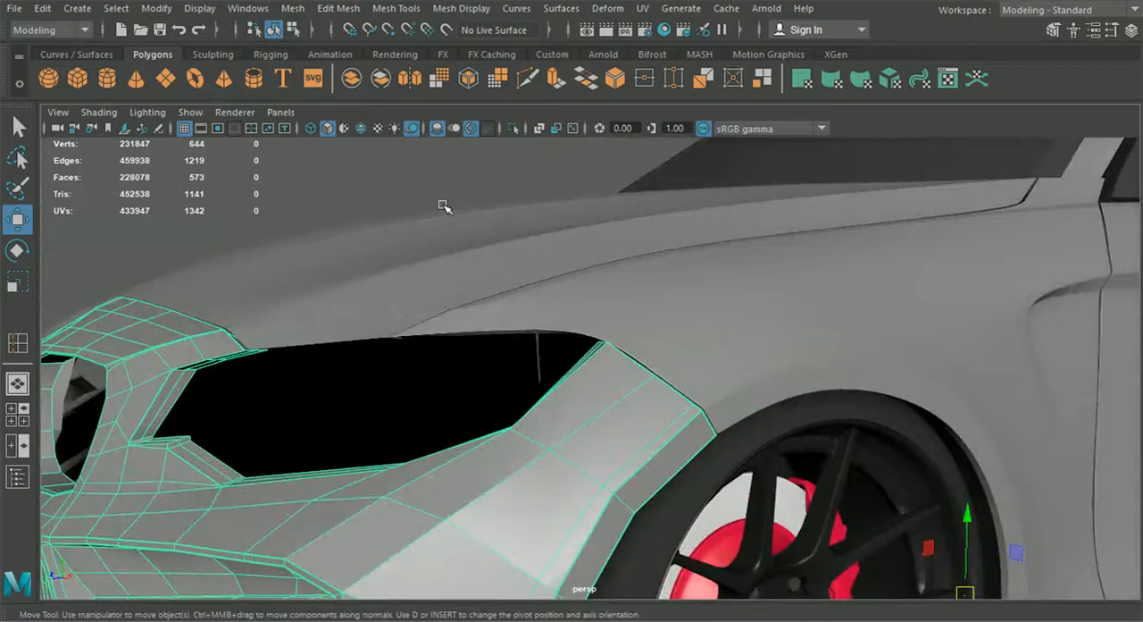
key(3)
click(398, 170)
Step: Examine the front end around the headlight opening, the hood seam and the kidney grille openings
scroll(511, 353, down, 5)
alt+drag(513, 356, 610, 359)
scroll(702, 387, up, 5)
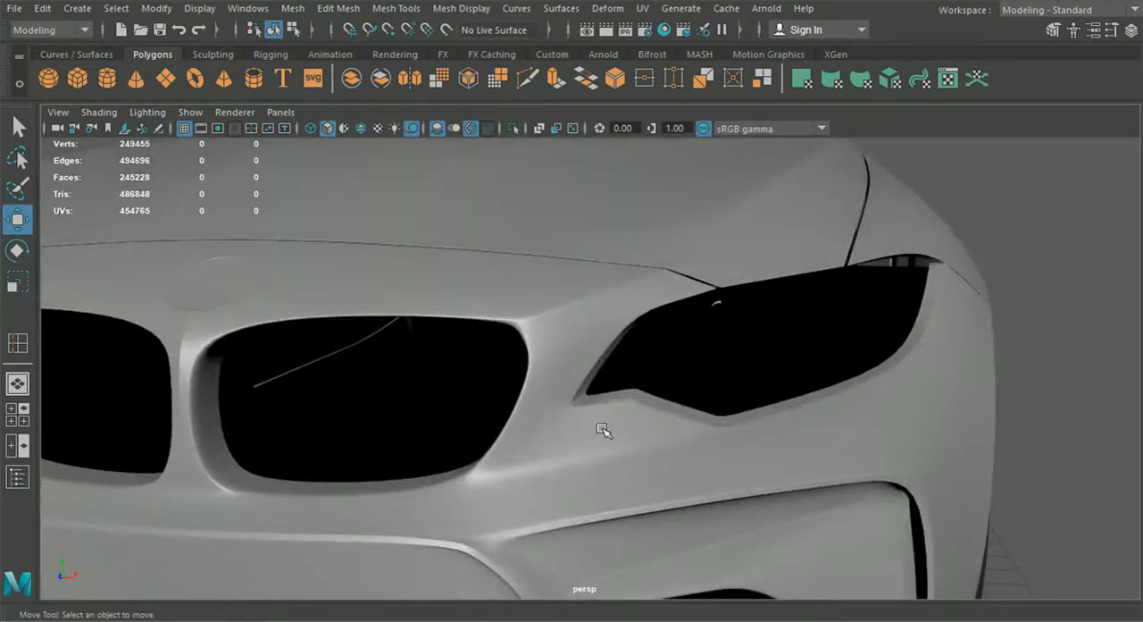
scroll(603, 431, up, 3)
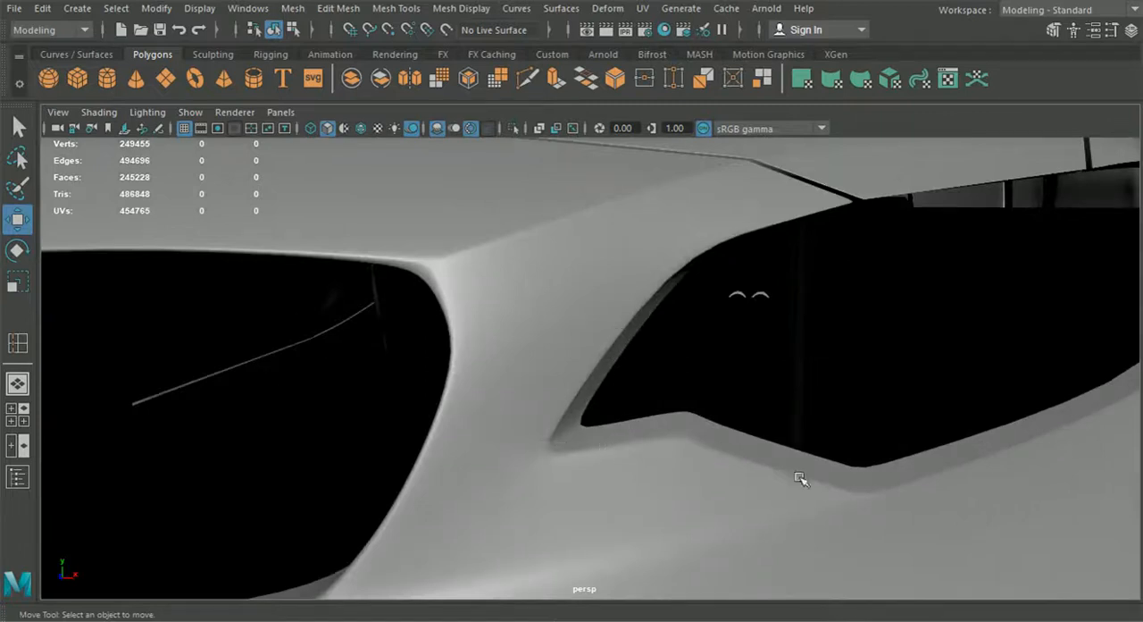
alt+drag(839, 487, 798, 485)
scroll(844, 453, down, 4)
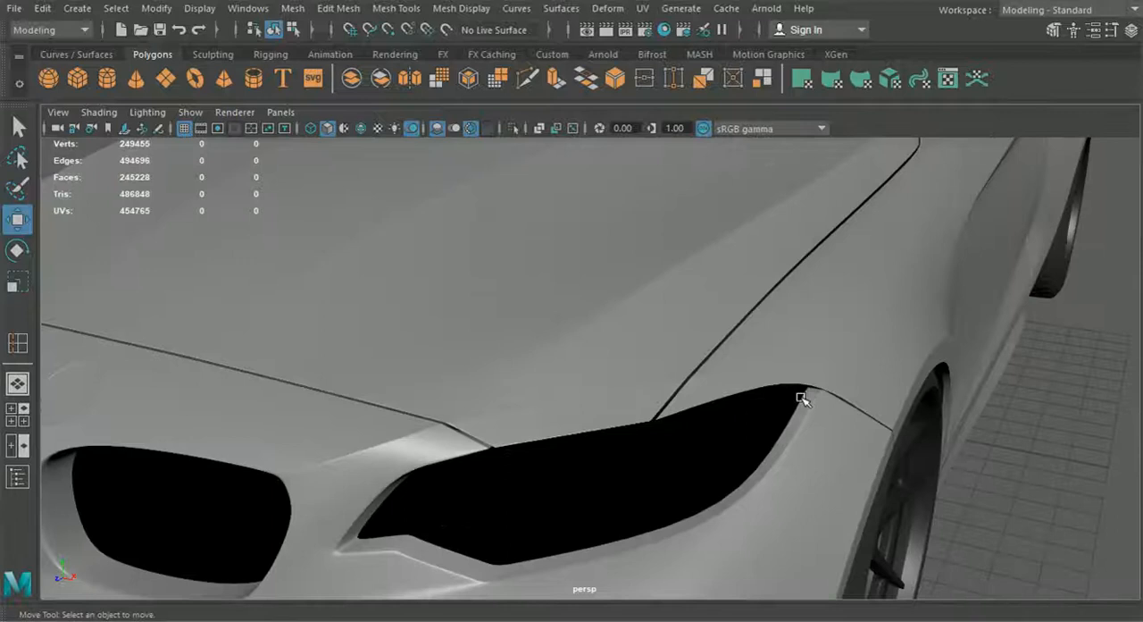
scroll(661, 407, down, 3)
alt+drag(661, 407, 707, 380)
scroll(715, 332, down, 3)
scroll(614, 374, up, 4)
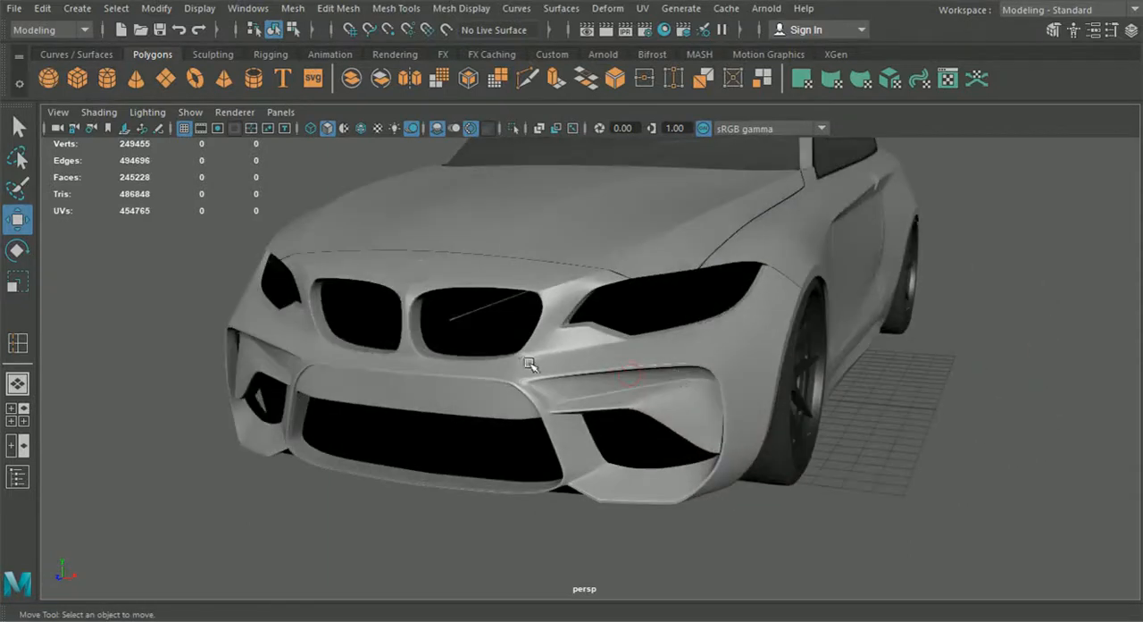
Step: Show the front bumper unsmoothed and select the edge loop around the kidney grille opening
alt+drag(530, 364, 572, 402)
click(576, 406)
scroll(581, 400, up, 6)
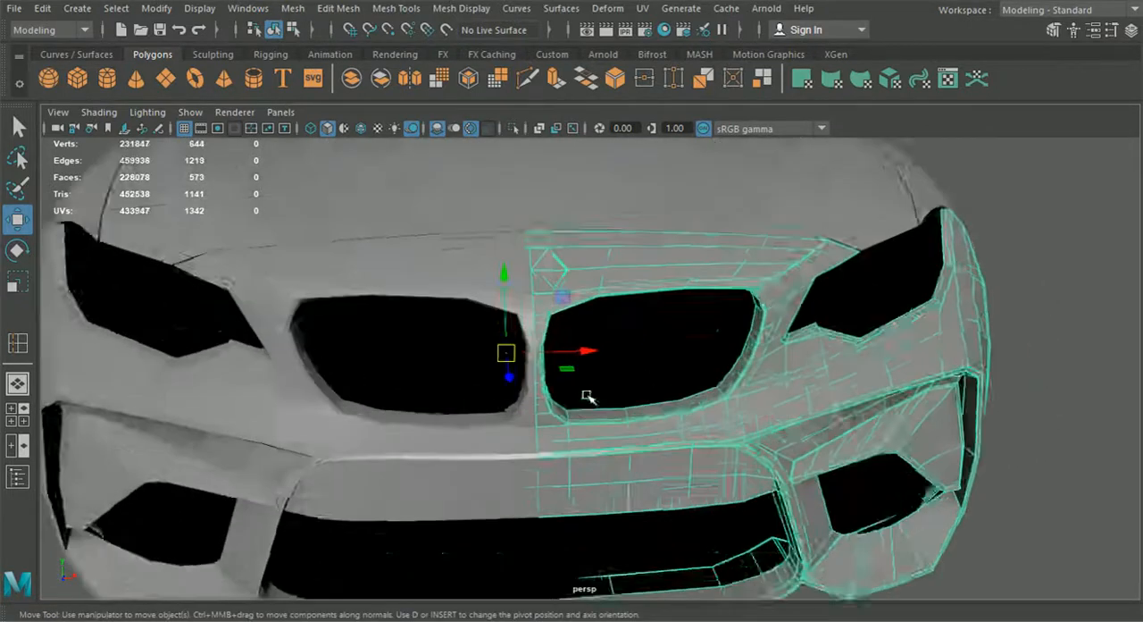
alt+drag(631, 323, 602, 255)
alt+middle_drag(602, 255, 674, 326)
alt+drag(673, 326, 620, 372)
scroll(608, 370, up, 3)
alt+drag(536, 323, 518, 292)
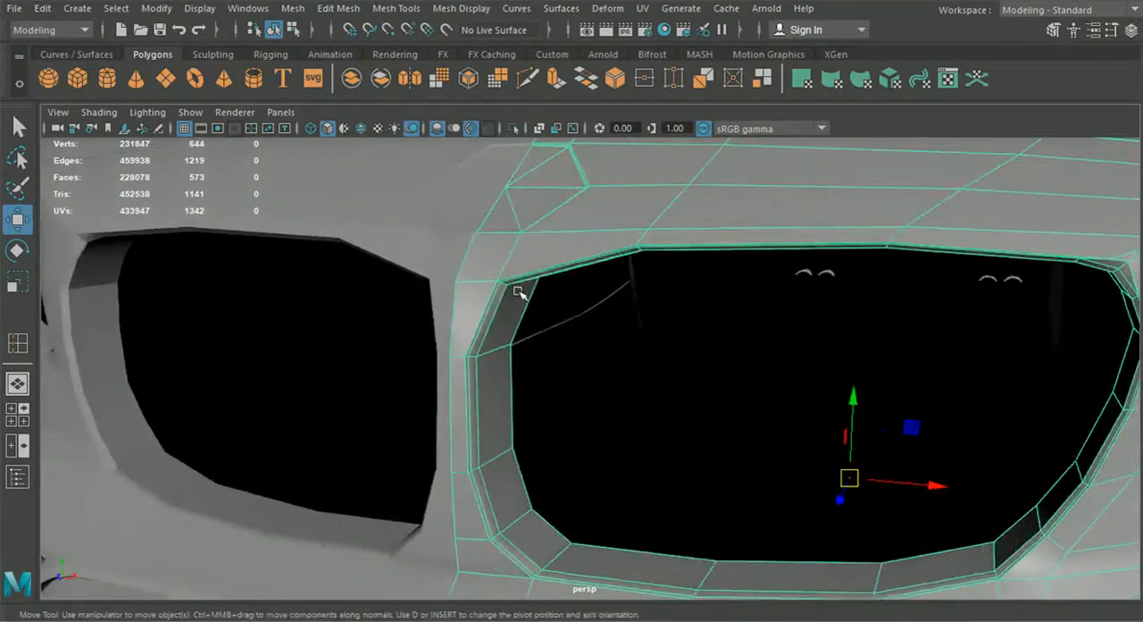
right_drag(520, 143, 516, 118)
double_click(499, 319)
scroll(607, 421, down, 3)
alt+middle_drag(610, 424, 570, 406)
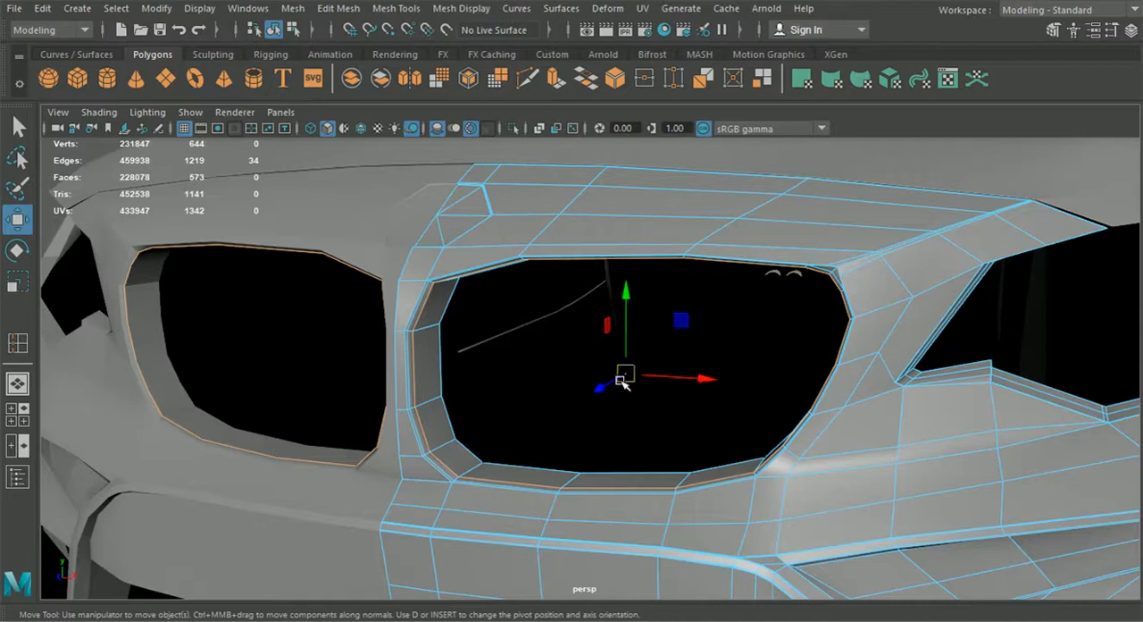
Step: Extrude the grille opening's edge loop inward to form a narrow strip of faces around the opening
key(ctrl+e)
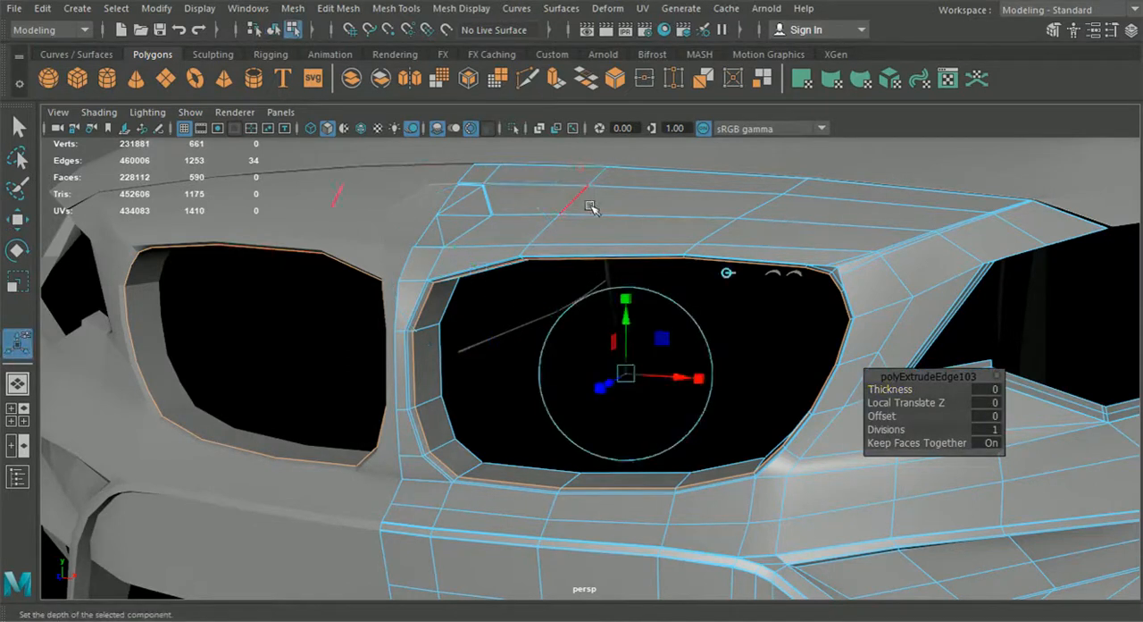
drag(635, 382, 720, 408)
alt+middle_drag(720, 408, 513, 398)
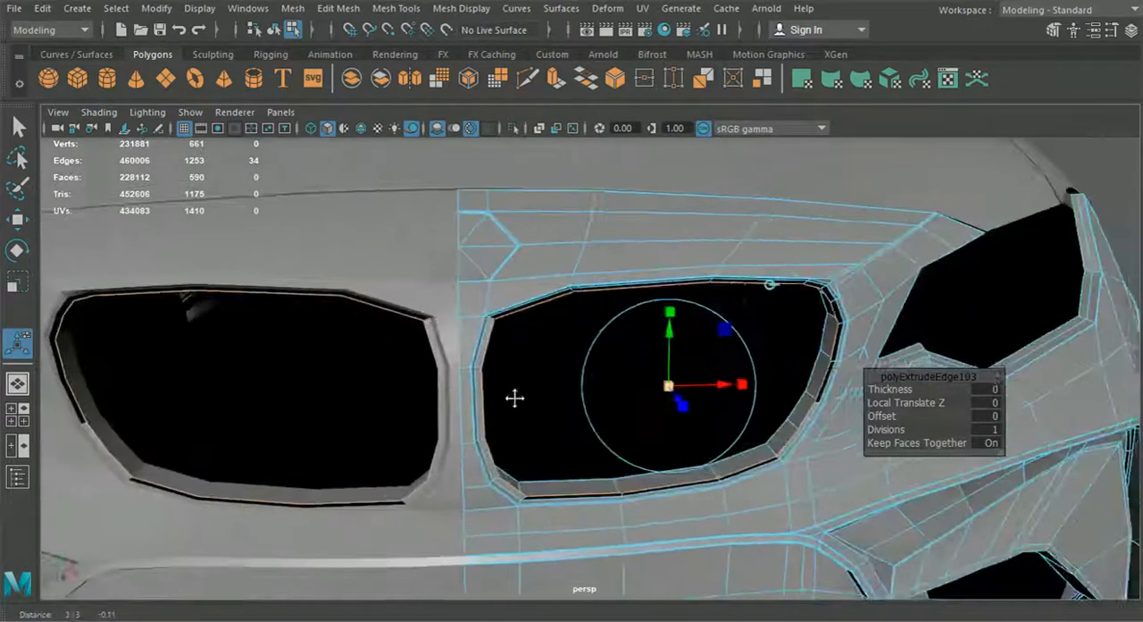
alt+right_drag(512, 399, 572, 384)
Step: Select the face loop of the new strip around the grille opening and extract it from the bumper
right_drag(468, 234, 468, 172)
click(442, 310)
double_click(427, 408)
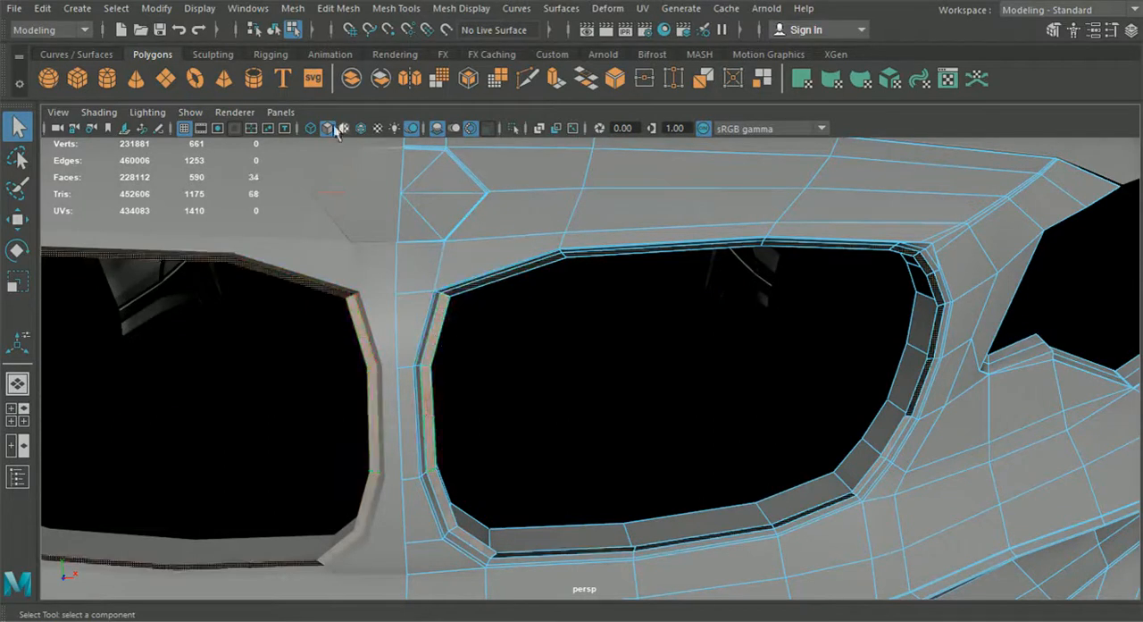
click(292, 9)
mouse_move(321, 12)
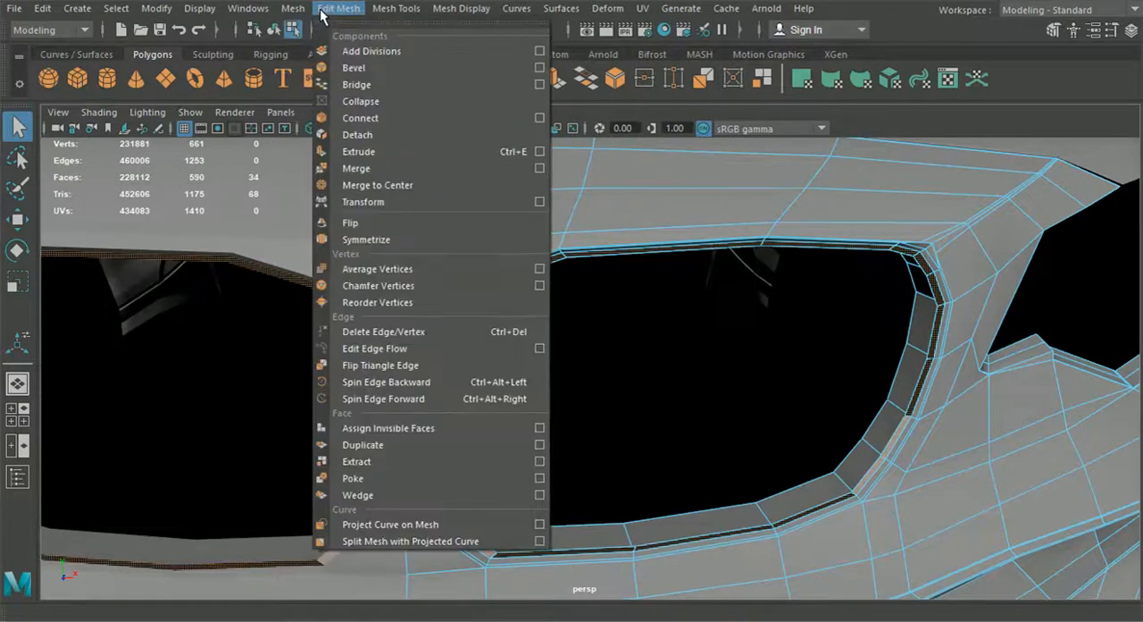
click(379, 460)
scroll(524, 448, down, 6)
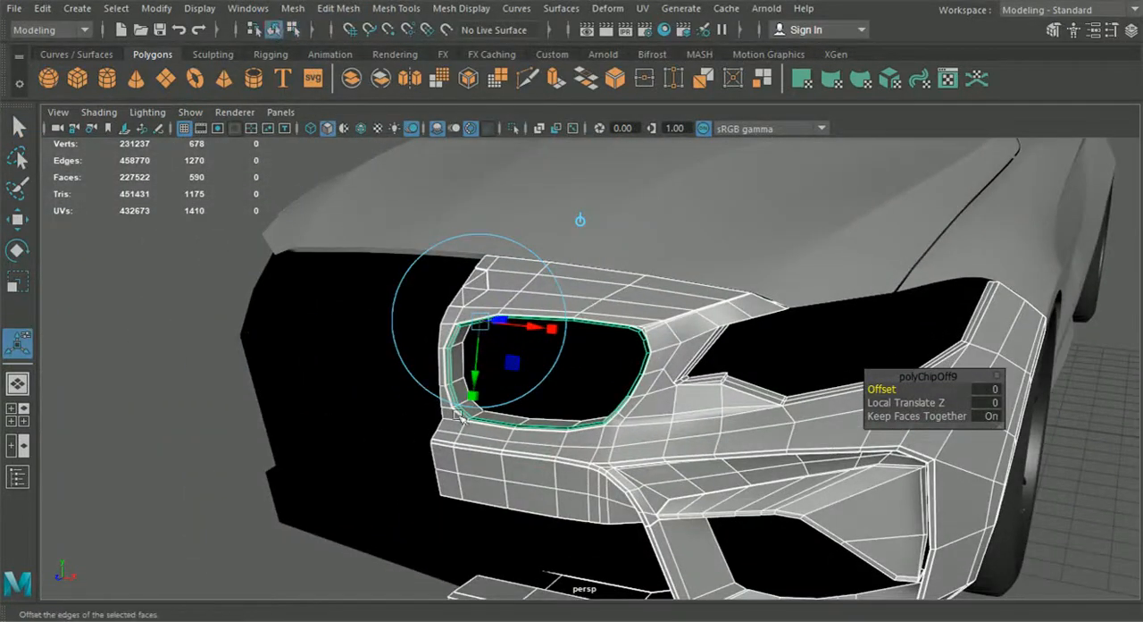
click(153, 431)
Step: Select the flipped dark faces of the extracted grille trim ring and reverse their normals
scroll(541, 464, up, 2)
click(647, 409)
scroll(648, 409, up, 6)
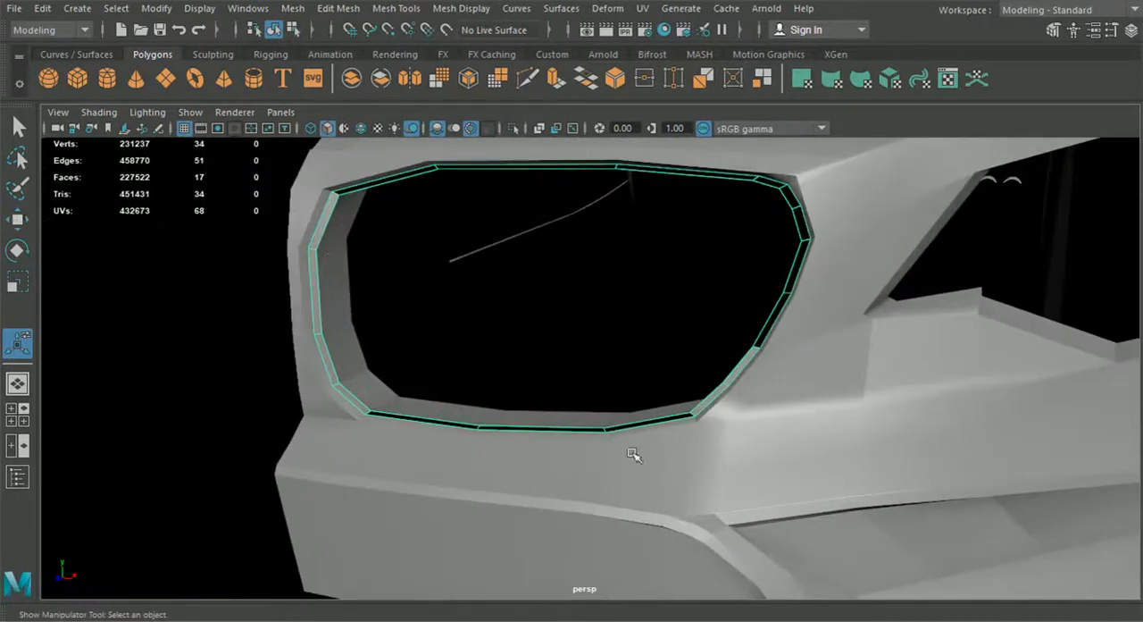
scroll(649, 417, up, 2)
right_drag(761, 416, 762, 171)
click(349, 445)
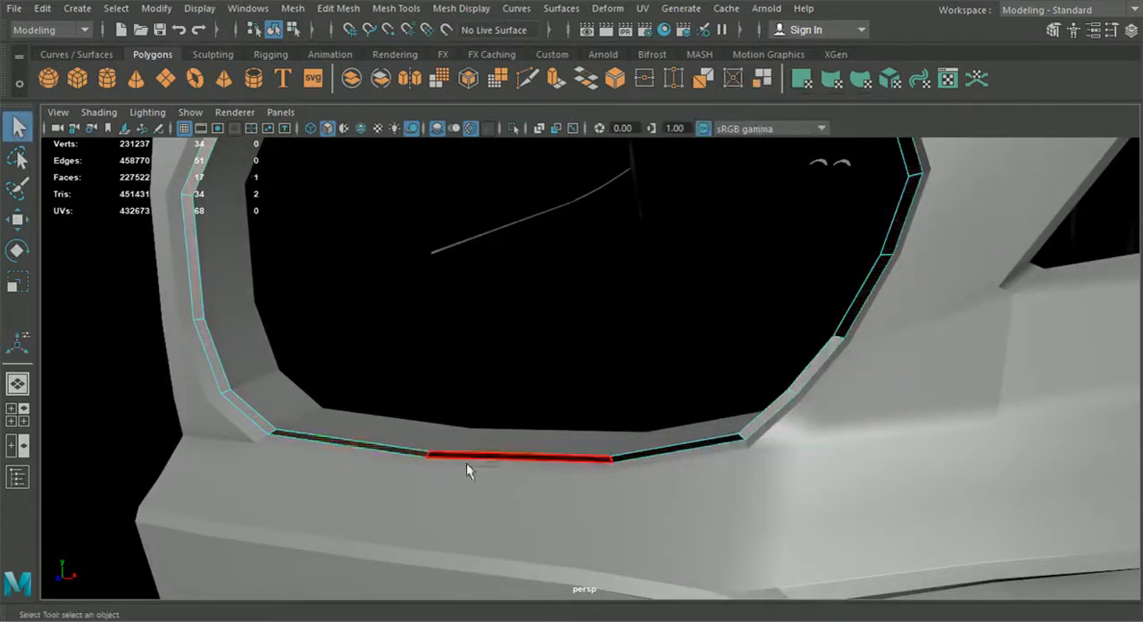
shift+click(487, 453)
shift+click(644, 455)
alt+middle_drag(711, 368, 685, 498)
shift+click(809, 521)
shift+click(863, 412)
shift+click(868, 343)
shift+click(827, 306)
shift+click(762, 295)
shift+click(536, 281)
shift+click(312, 286)
shift+click(311, 286)
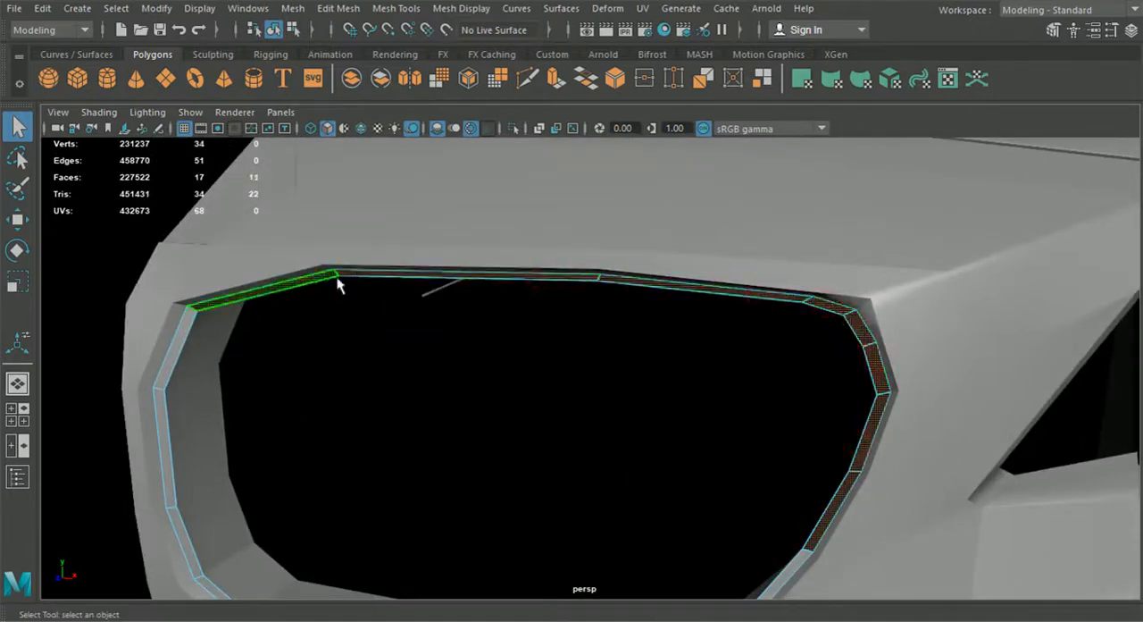
click(451, 9)
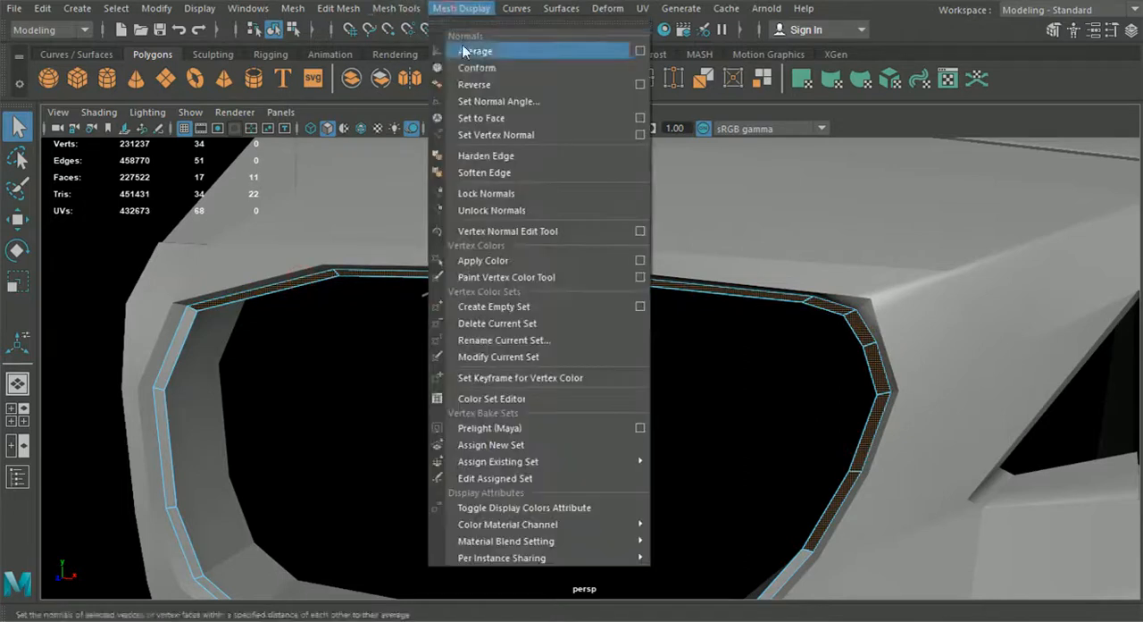
click(500, 87)
alt+right_drag(715, 349, 515, 350)
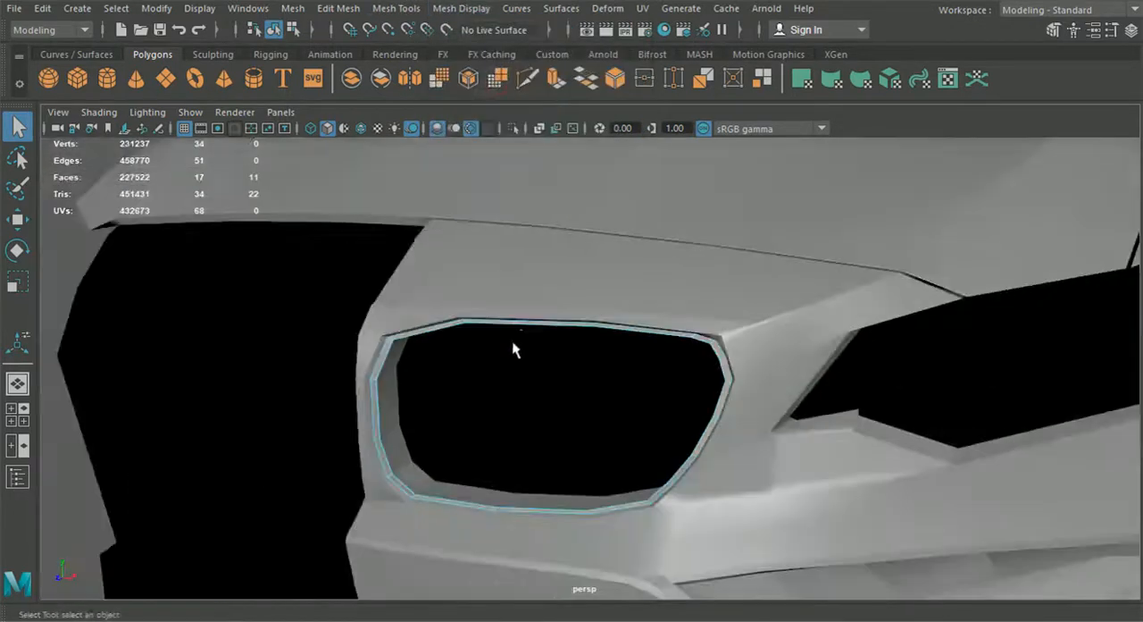
alt+middle_drag(516, 349, 581, 286)
alt+right_drag(426, 289, 348, 388)
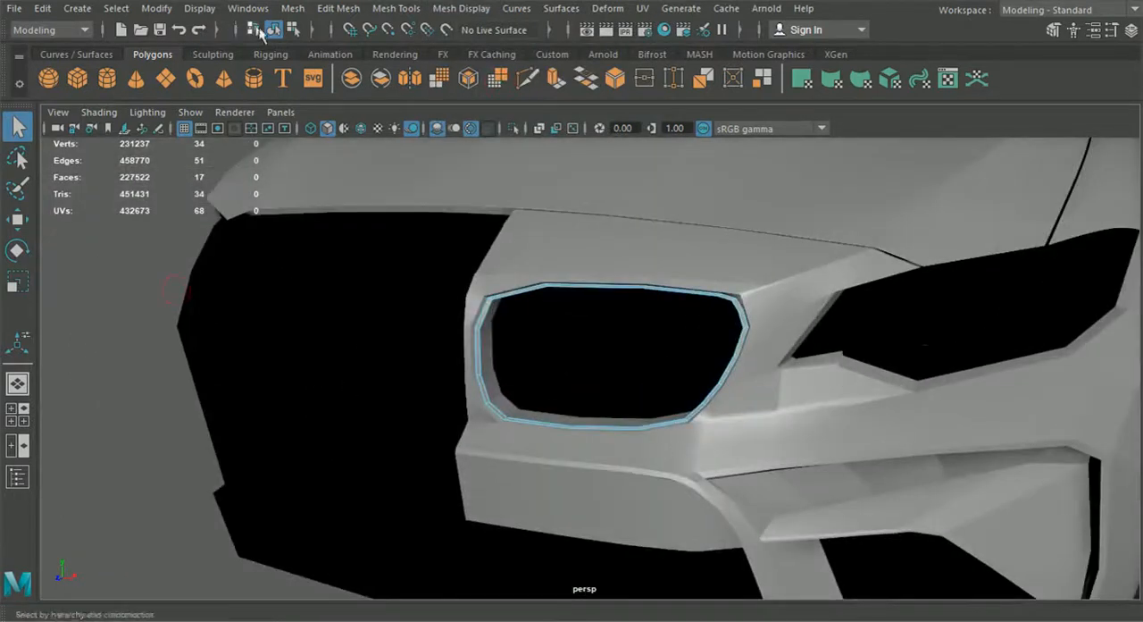
click(134, 236)
Step: Turn on smooth mesh preview for the front bumper half and for the grille trim ring
alt+drag(553, 384, 715, 399)
click(701, 409)
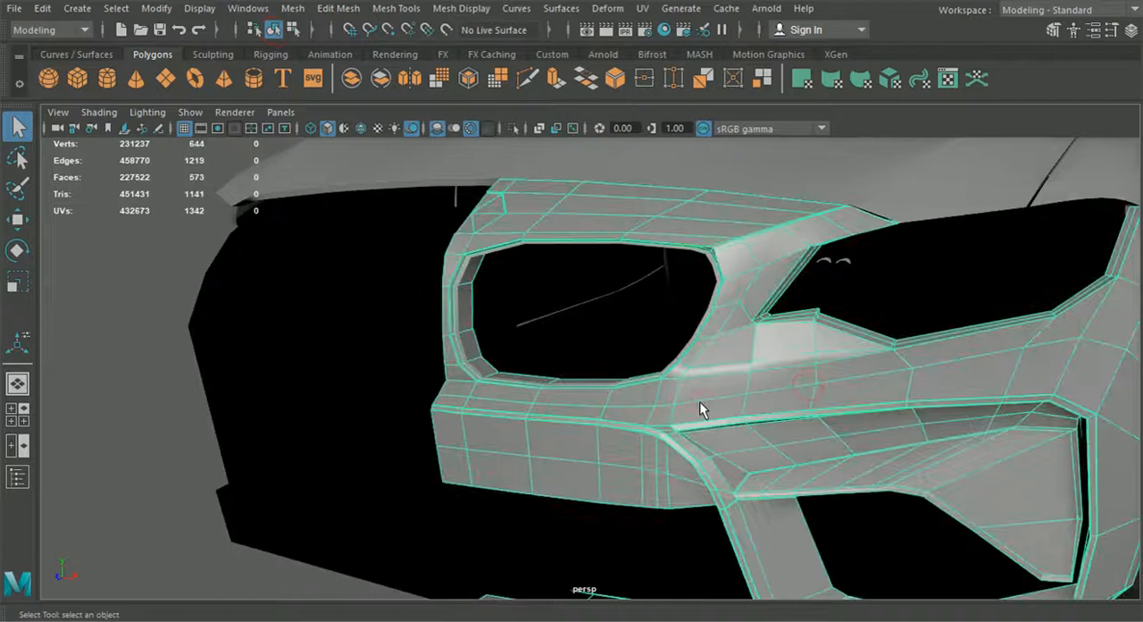
key(3)
click(43, 336)
scroll(260, 334, up, 5)
click(683, 359)
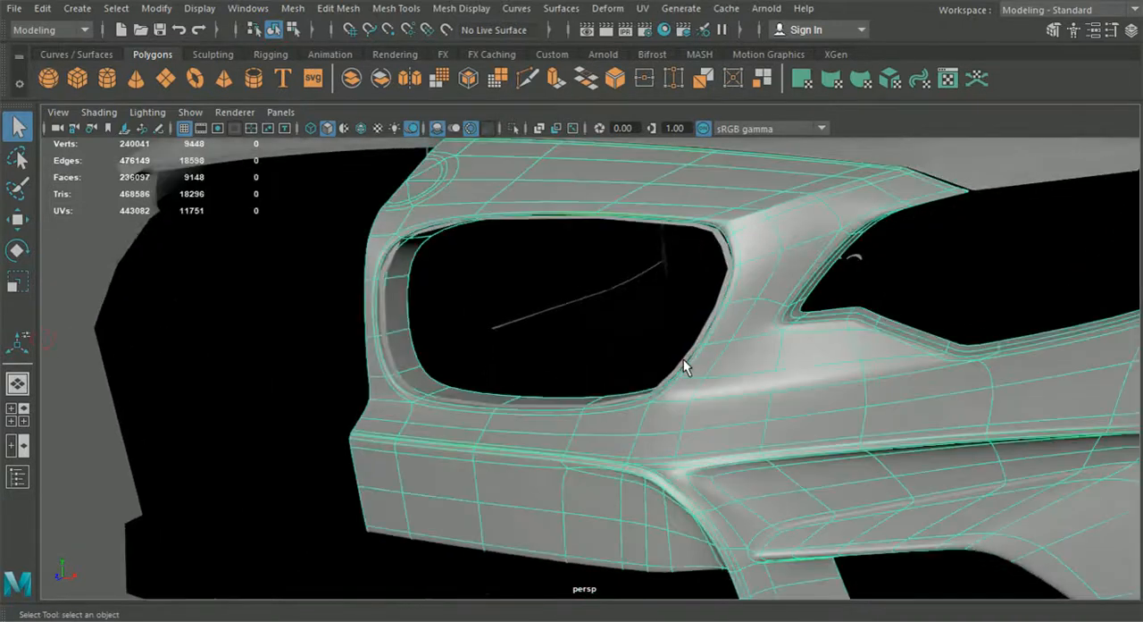
click(672, 374)
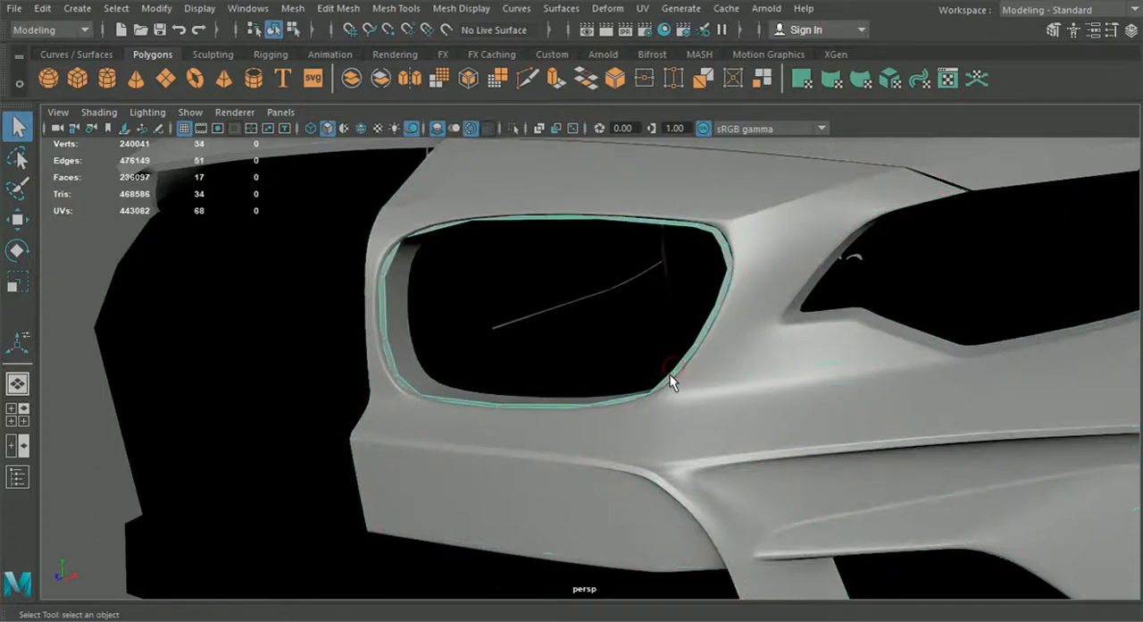
key(3)
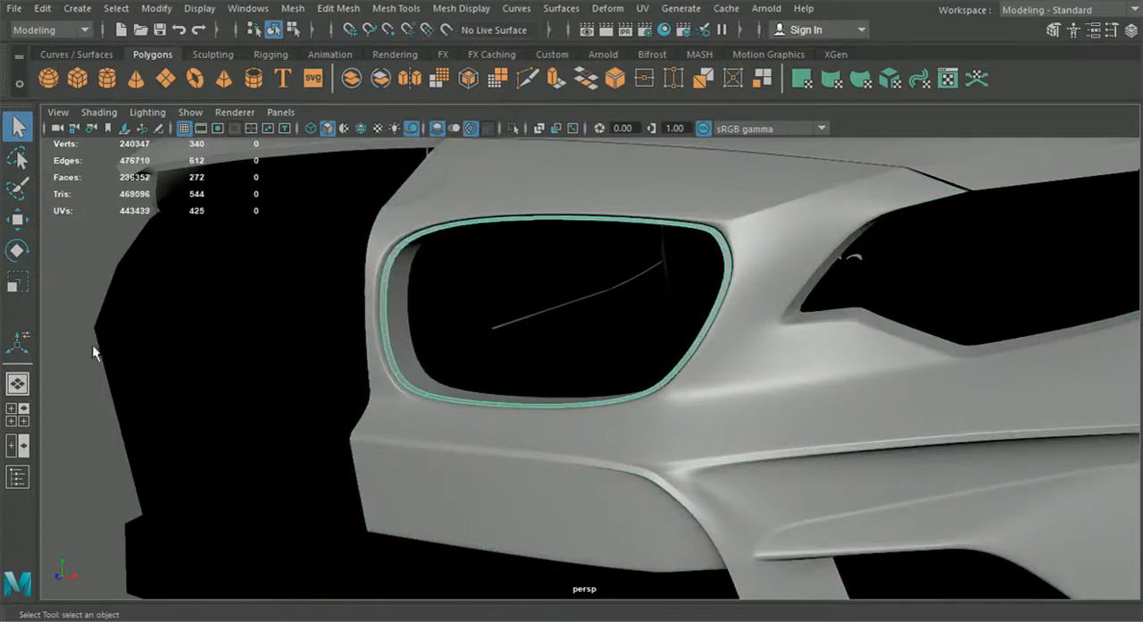
click(369, 402)
Step: Examine the smoothed trim ring around the kidney grille opening up close
scroll(545, 373, down, 5)
alt+drag(547, 374, 605, 396)
scroll(604, 395, up, 3)
alt+middle_drag(558, 361, 623, 402)
scroll(509, 391, up, 3)
mouse_move(506, 389)
alt+mouse_down()
mouse_move(481, 367)
mouse_move(514, 383)
alt+mouse_up()
scroll(468, 416, down, 6)
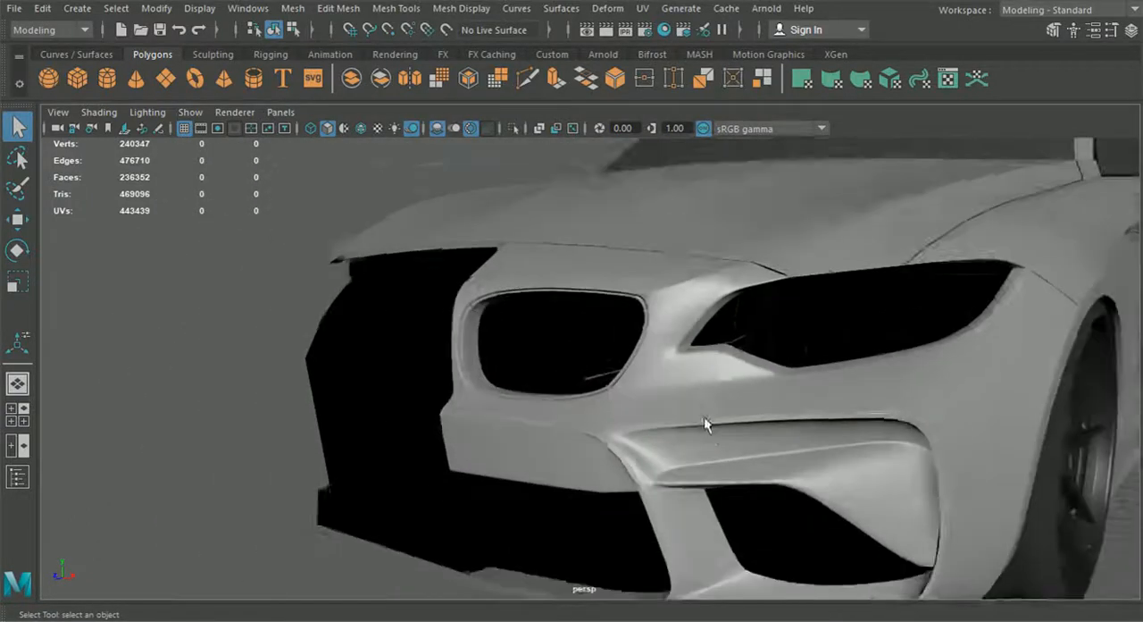
alt+drag(704, 417, 676, 464)
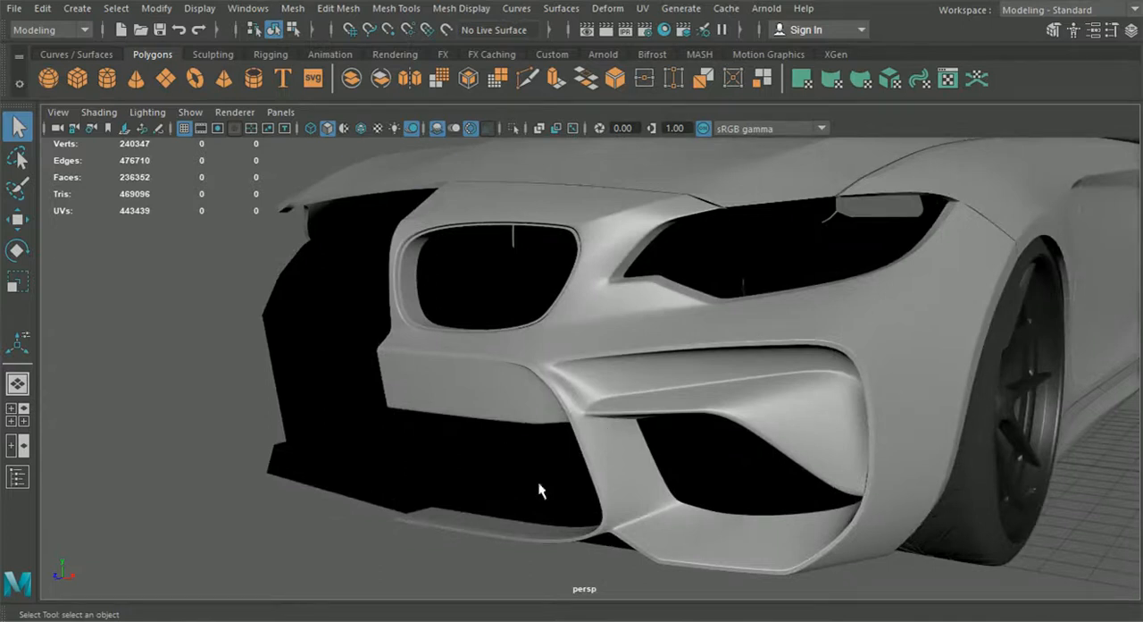
Step: Examine the whole front end, comparing the grille opening, headlight opening and bumper from several angles
scroll(496, 492, down, 5)
alt+drag(498, 493, 615, 499)
alt+drag(688, 490, 585, 486)
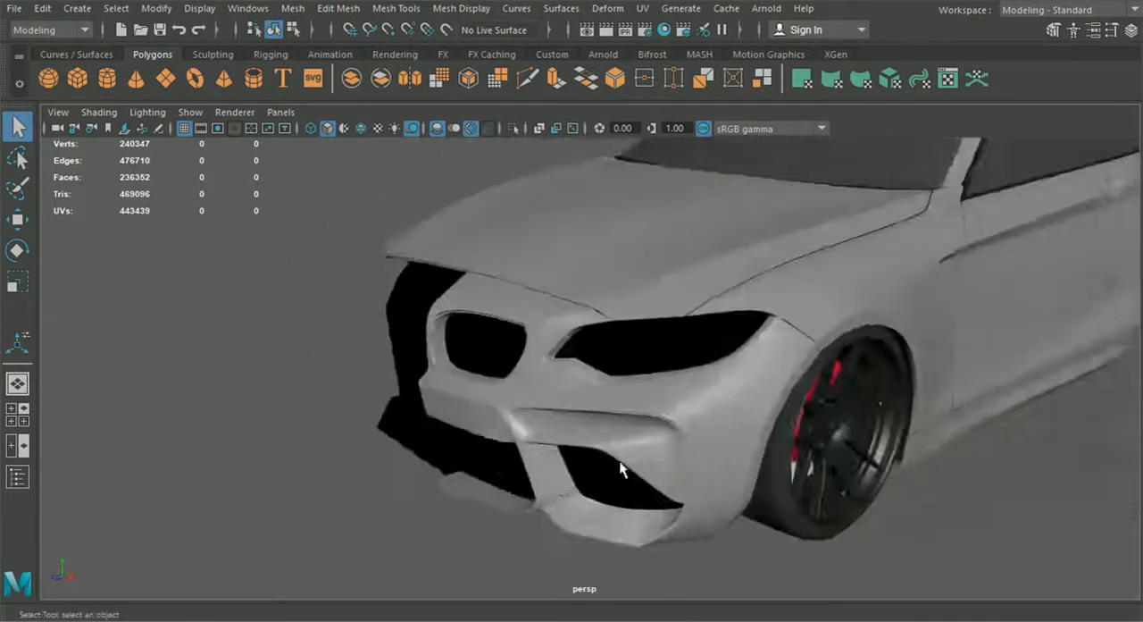
scroll(585, 486, up, 2)
alt+drag(494, 437, 548, 393)
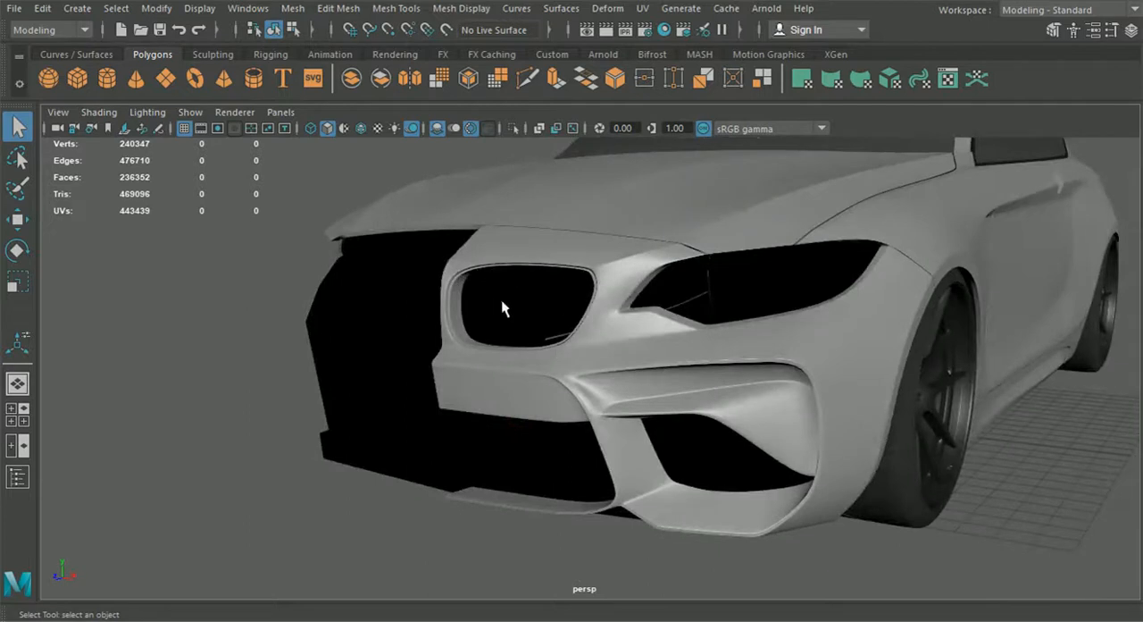
alt+drag(518, 320, 512, 319)
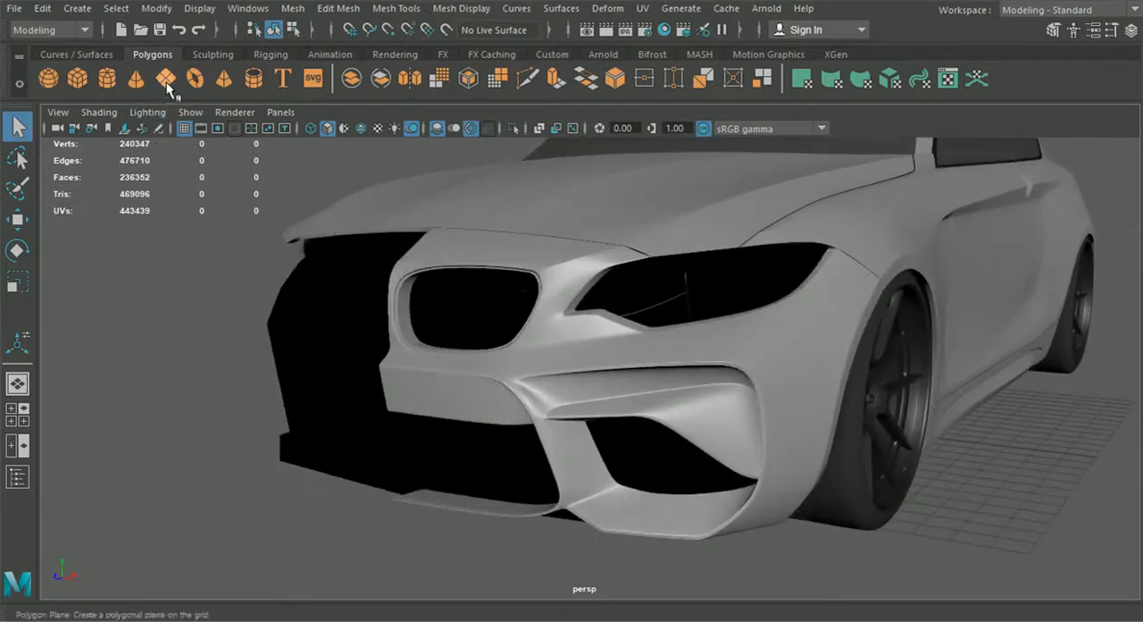
scroll(554, 328, up, 3)
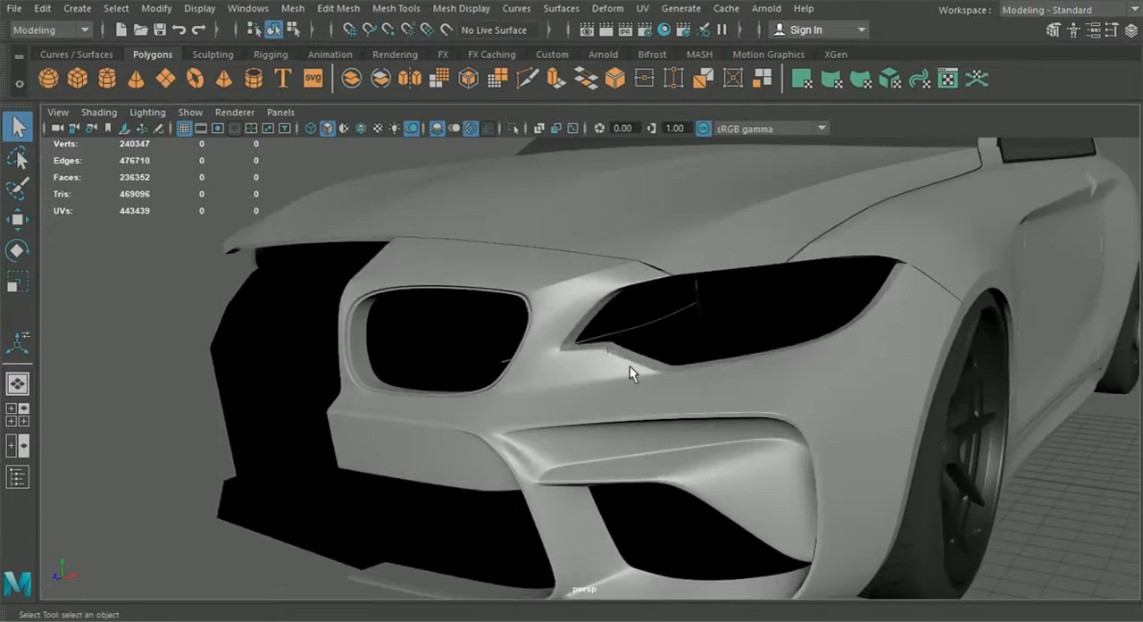
alt+drag(876, 265, 704, 400)
scroll(604, 412, up, 3)
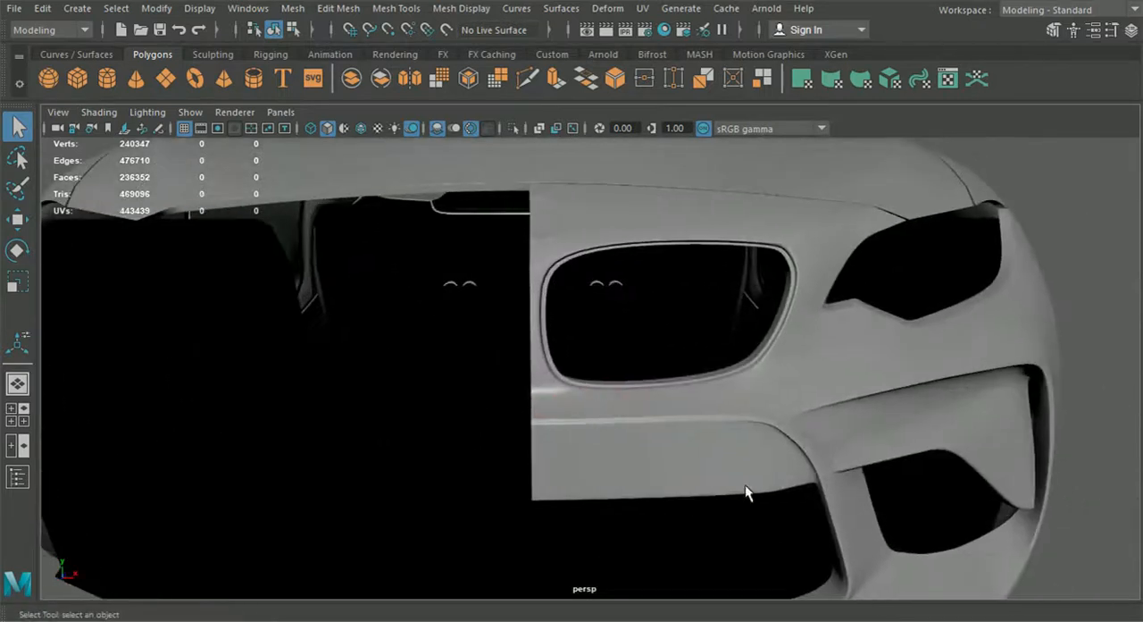
alt+drag(745, 484, 693, 488)
alt+drag(633, 469, 509, 438)
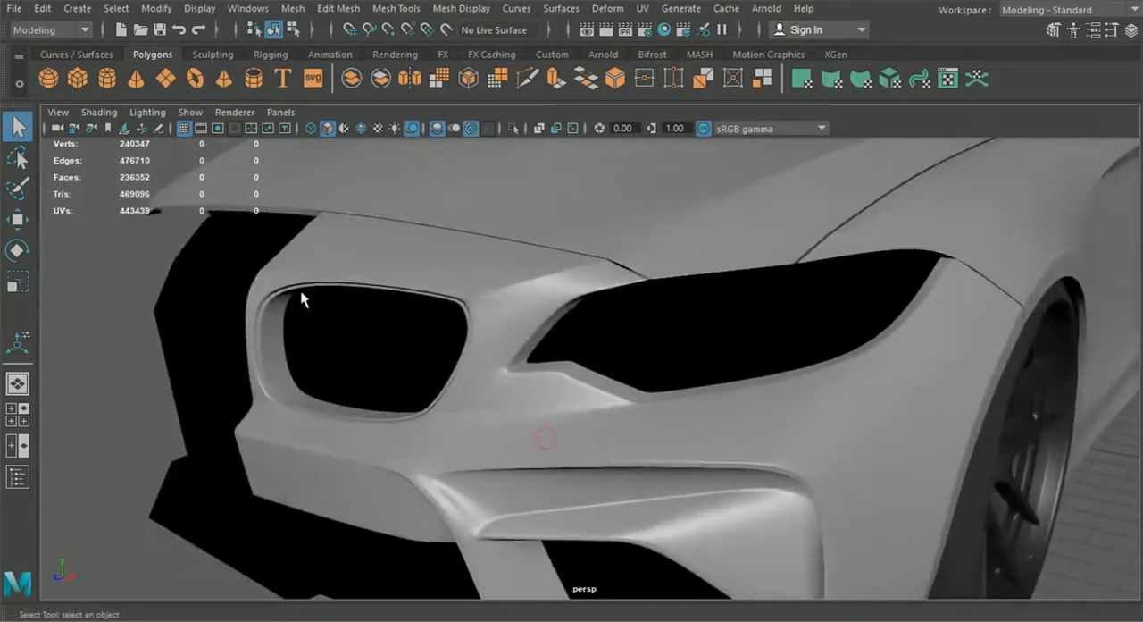
Step: Turn off smooth mesh preview for the front bumper half and the grille trim ring
alt+middle_drag(406, 391, 509, 336)
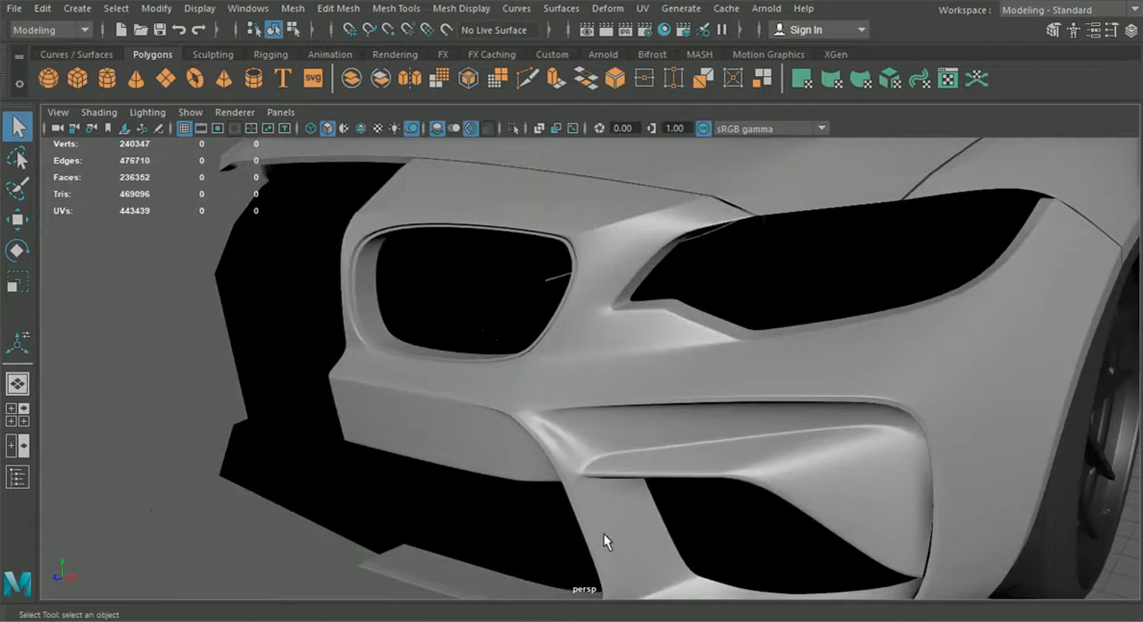
scroll(583, 509, down, 2)
scroll(583, 507, up, 6)
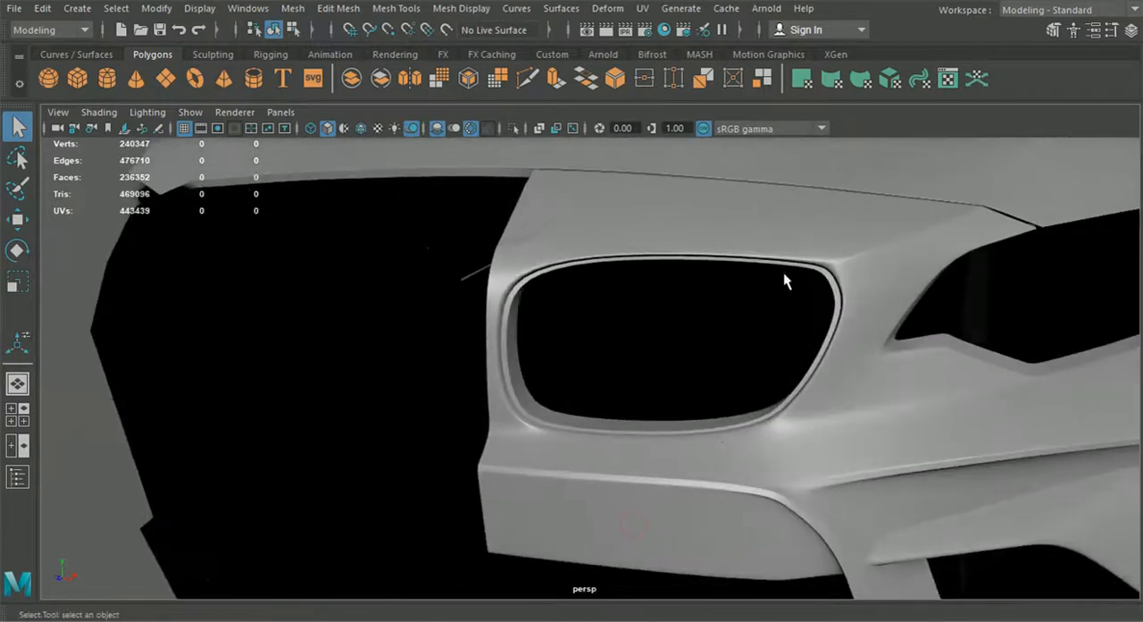
click(786, 271)
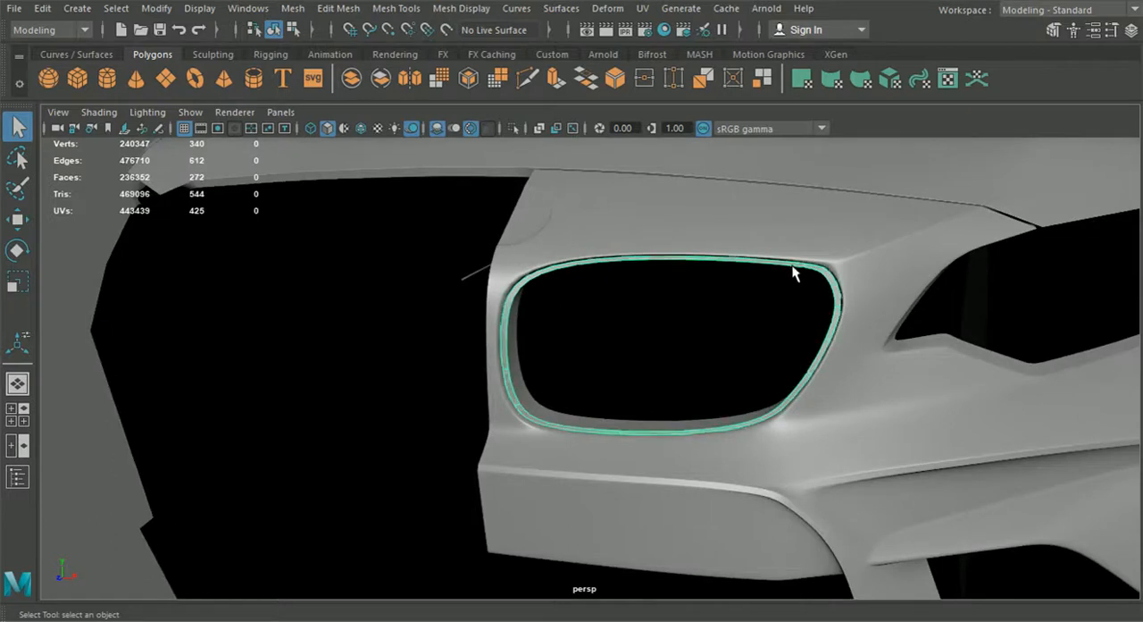
click(784, 233)
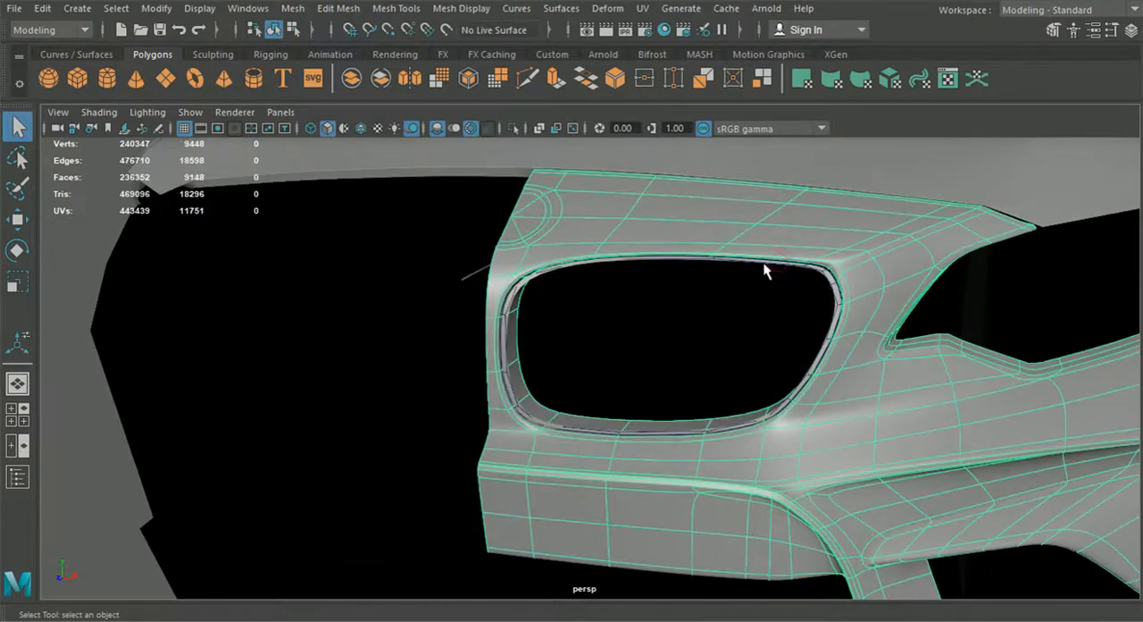
key(1)
click(765, 417)
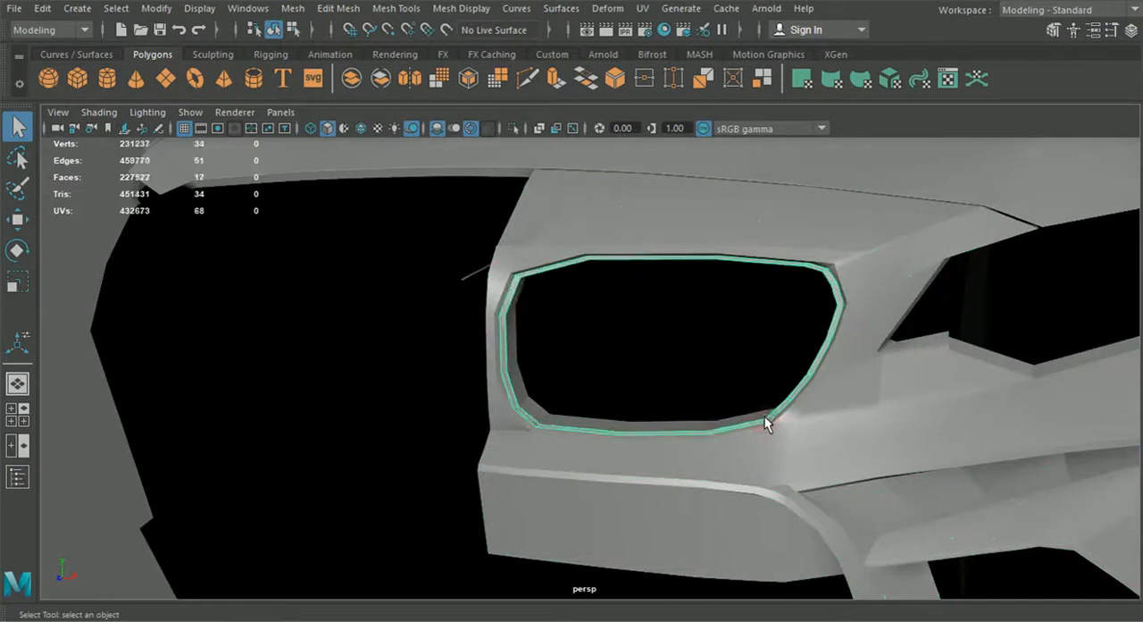
Step: Select the trim ring's inner border edge loop, extrude it, and scale the new edges inward around the grille opening
alt+middle_drag(639, 429, 593, 383)
right_drag(571, 297, 570, 93)
alt+middle_drag(588, 222, 577, 314)
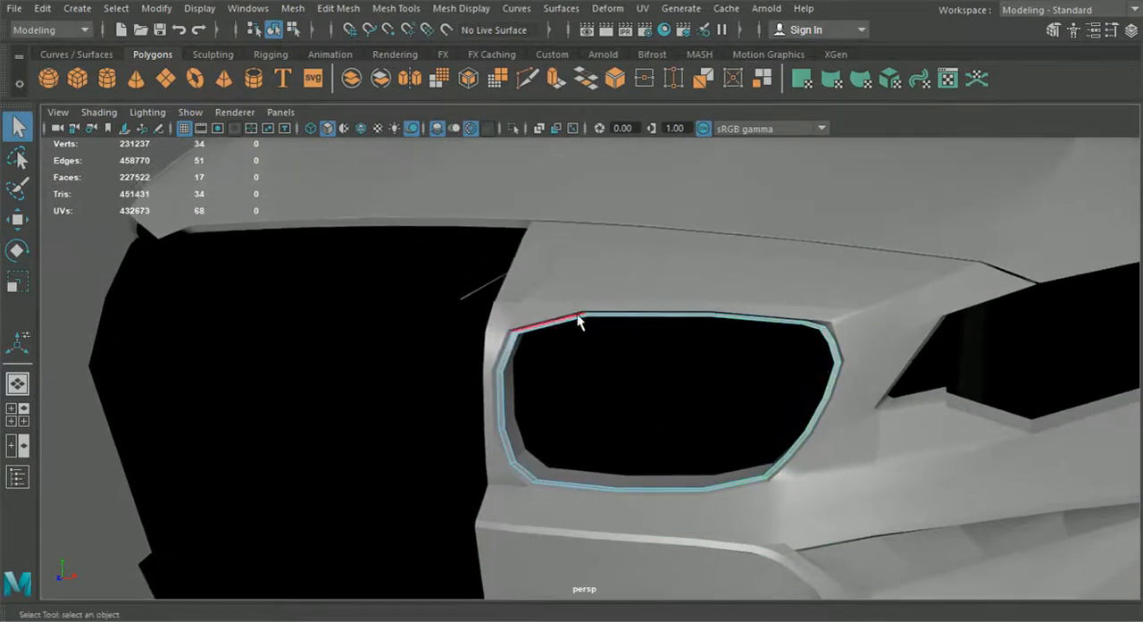
double_click(578, 325)
alt+drag(579, 324, 513, 411)
key(w)
scroll(518, 320, up, 4)
alt+drag(509, 344, 493, 343)
drag(424, 378, 427, 380)
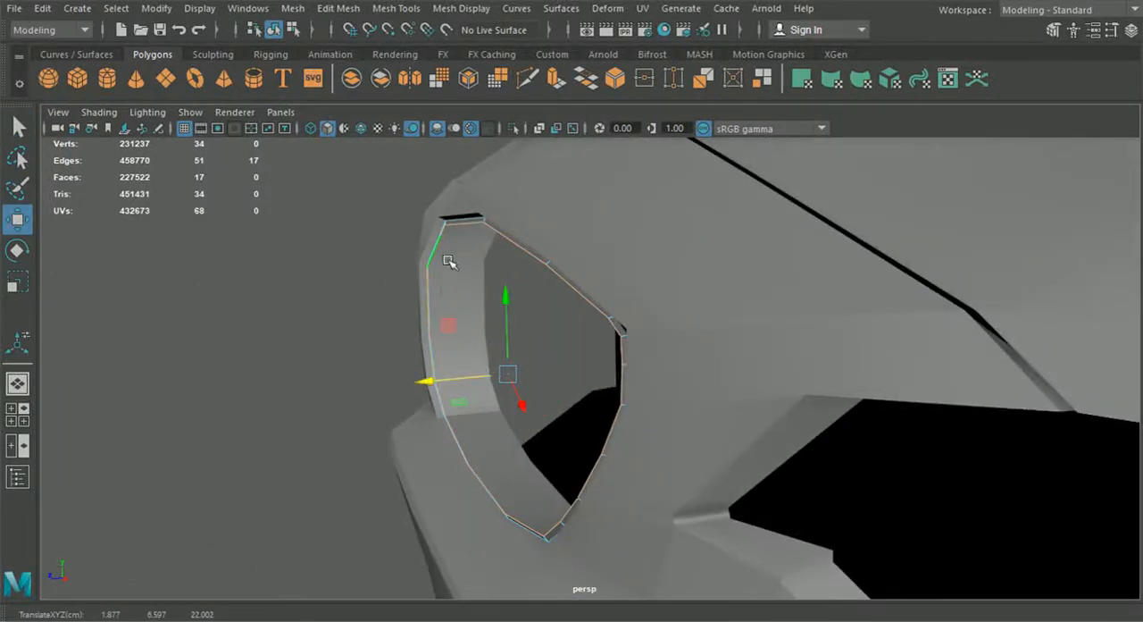
key(ctrl+e)
alt+drag(550, 210, 562, 218)
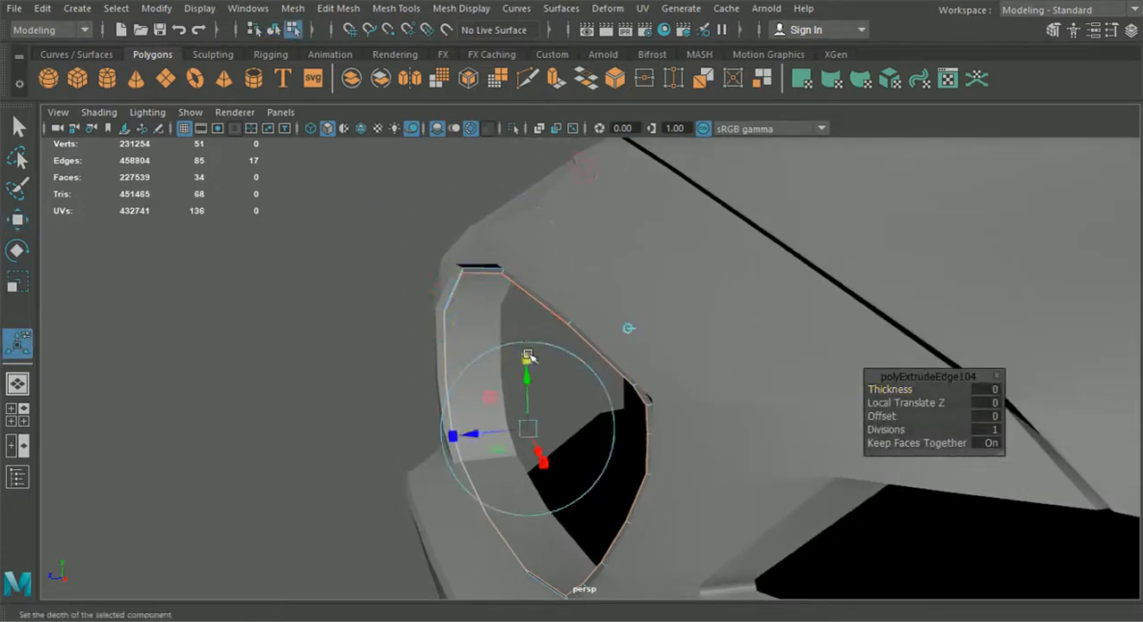
drag(528, 429, 523, 429)
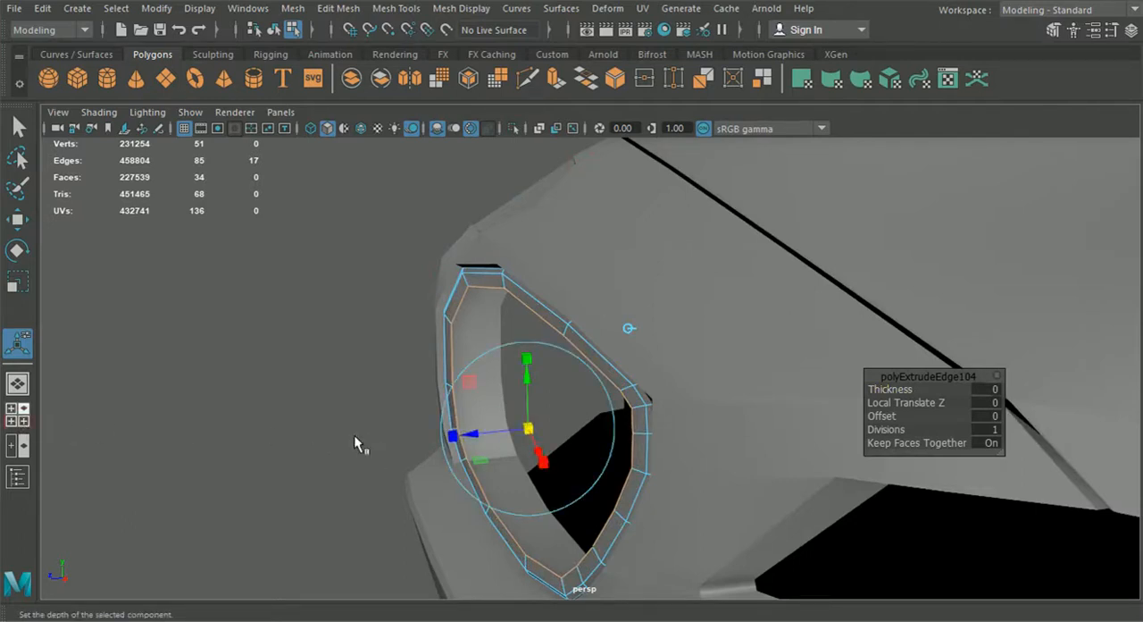
Step: In the front view, scale the extruded inner edges to fit the kidney grille surround on the reference blueprint
key(space)
key(space)
scroll(243, 481, down, 5)
alt+middle_drag(339, 419, 460, 608)
scroll(434, 505, up, 2)
alt+middle_drag(434, 384, 450, 427)
scroll(462, 403, up, 3)
scroll(470, 375, up, 2)
scroll(475, 372, down, 5)
scroll(475, 370, up, 5)
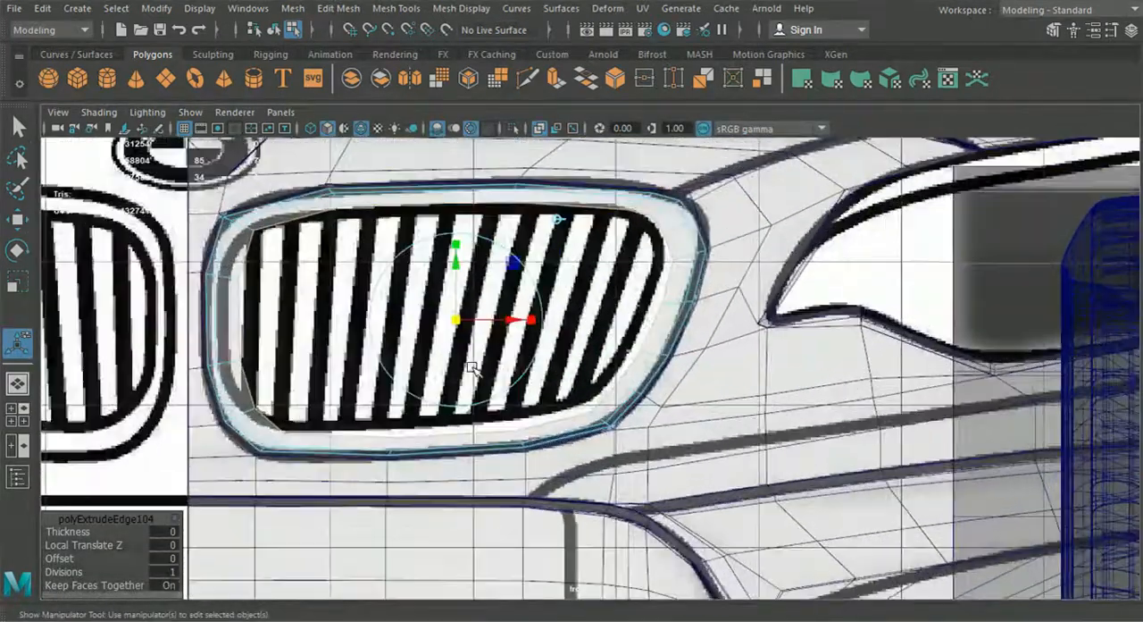
drag(461, 322, 455, 325)
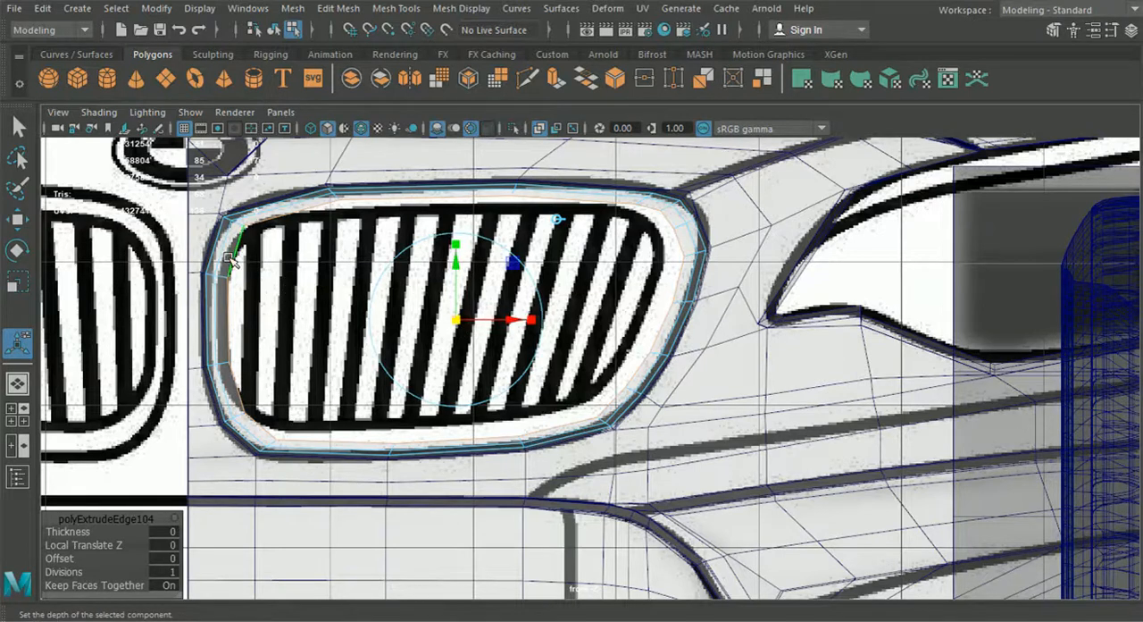
drag(457, 327, 457, 325)
alt+middle_drag(457, 324, 483, 361)
Step: Select the trim ring's middle edge loop, scale it in the front view, and adjust its depth in the perspective view
scroll(484, 361, up, 2)
double_click(458, 197)
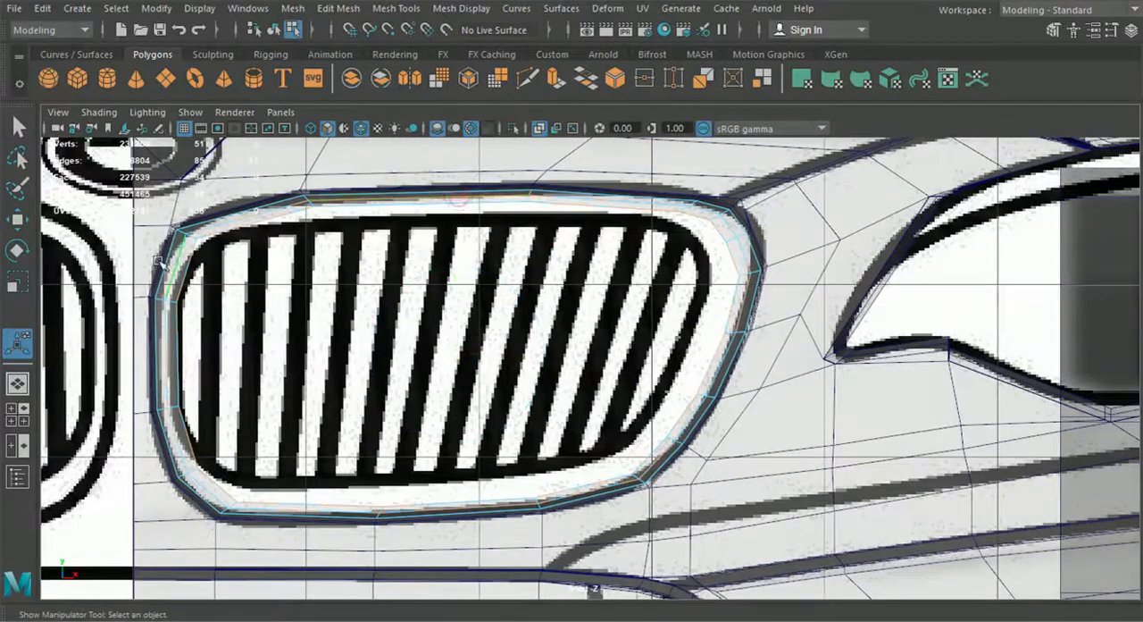
click(17, 282)
drag(458, 353, 461, 355)
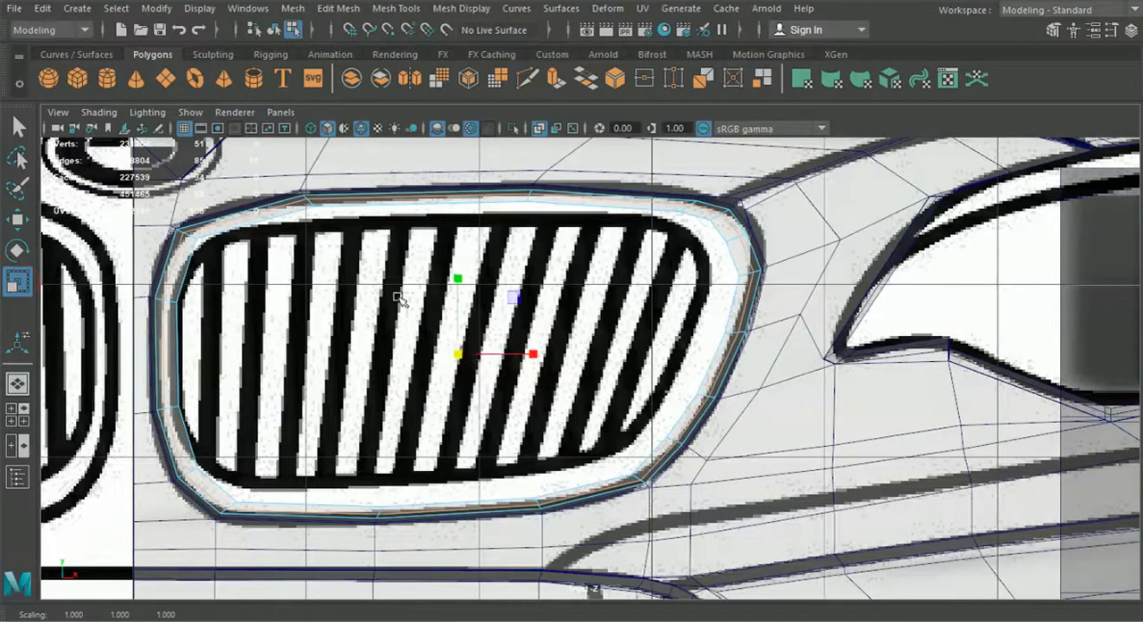
click(16, 383)
alt+drag(212, 390, 617, 393)
alt+middle_drag(617, 393, 508, 413)
scroll(508, 413, up, 3)
alt+drag(508, 414, 400, 421)
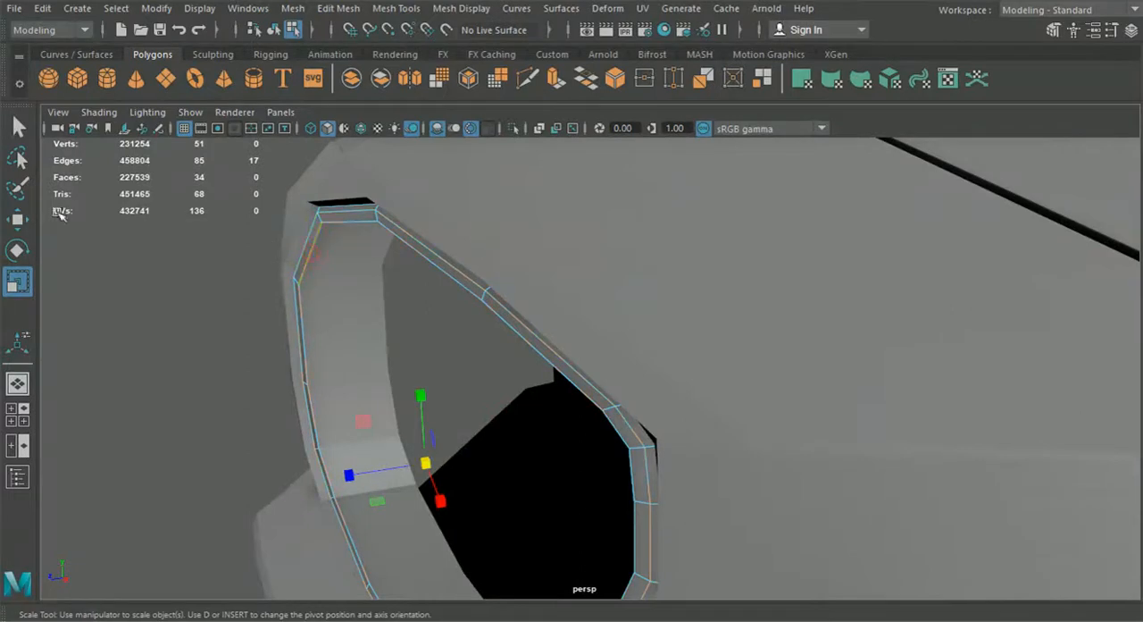
click(26, 219)
drag(342, 478, 551, 470)
Step: Extrude the trim ring's inner border edges back into the grille opening to form an inner wall
key(ctrl+e)
click(657, 183)
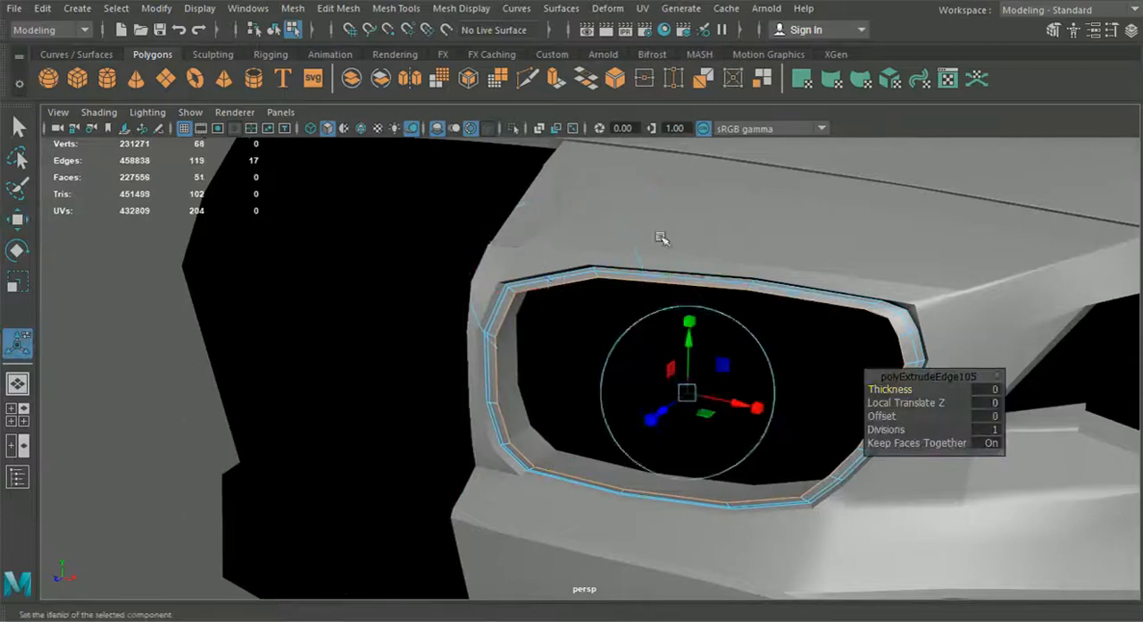
alt+drag(658, 238, 518, 340)
drag(427, 341, 468, 347)
click(278, 344)
alt+drag(277, 344, 528, 442)
Step: Select the edge loop along the trim ring's front inner rim and bevel it with 2 segments
scroll(527, 441, up, 2)
right_drag(418, 325, 431, 93)
double_click(404, 272)
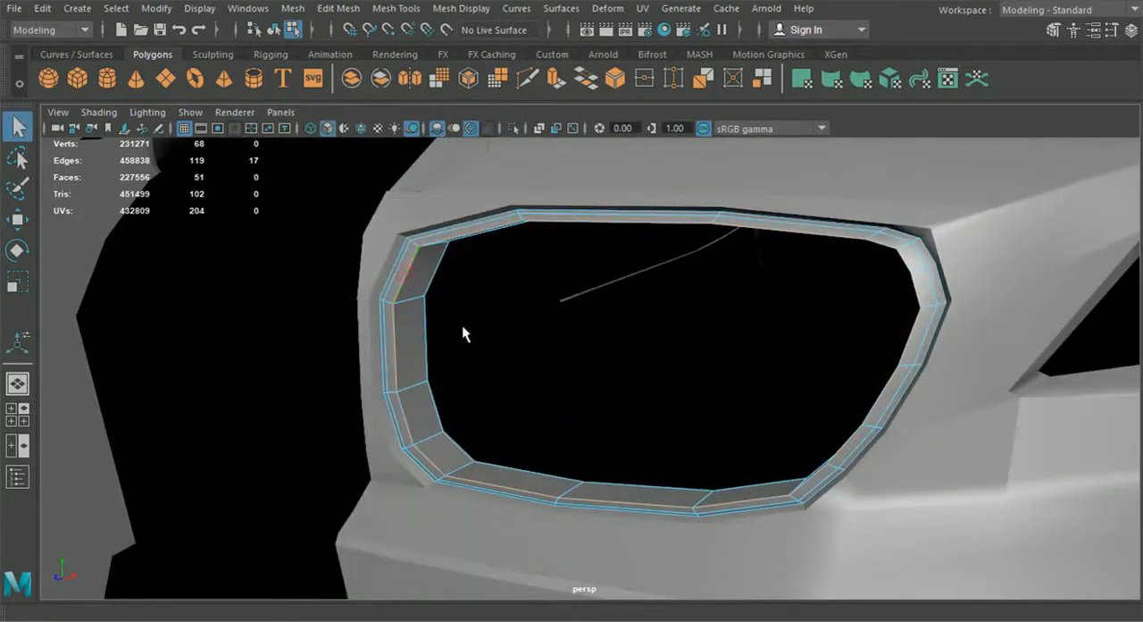
scroll(461, 329, down, 2)
click(296, 9)
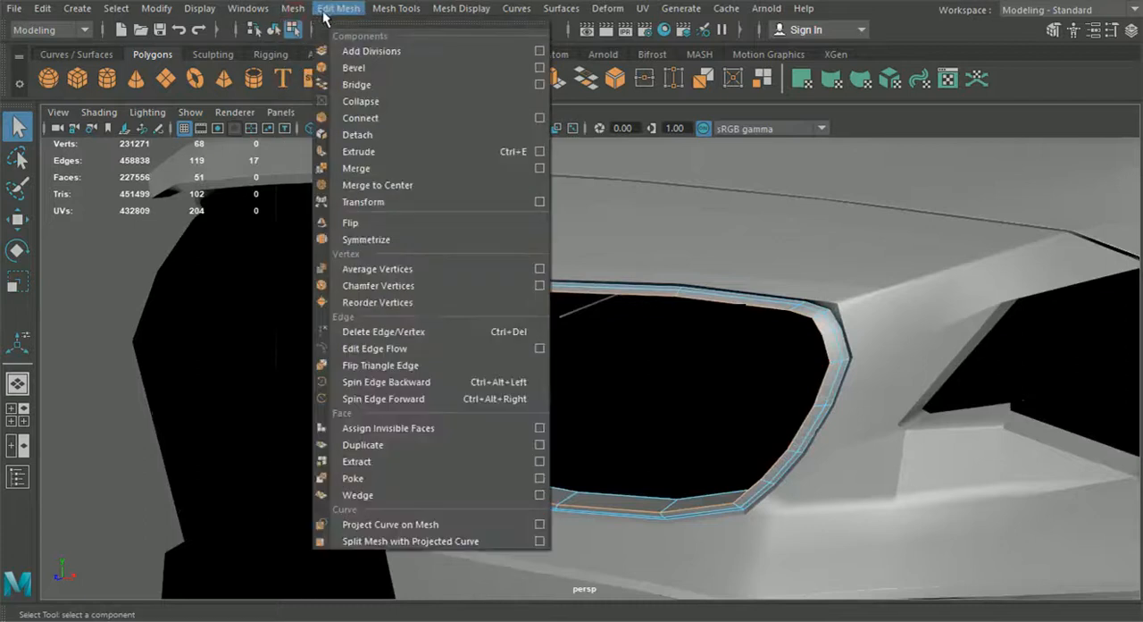
click(350, 67)
scroll(482, 214, up, 1)
scroll(604, 332, up, 2)
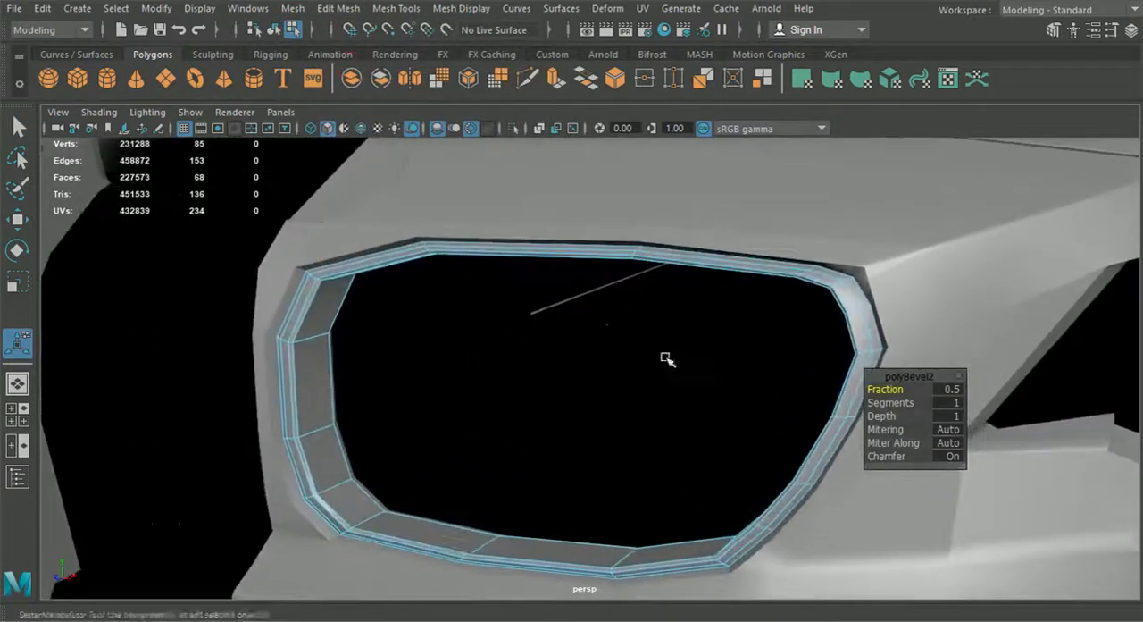
click(949, 403)
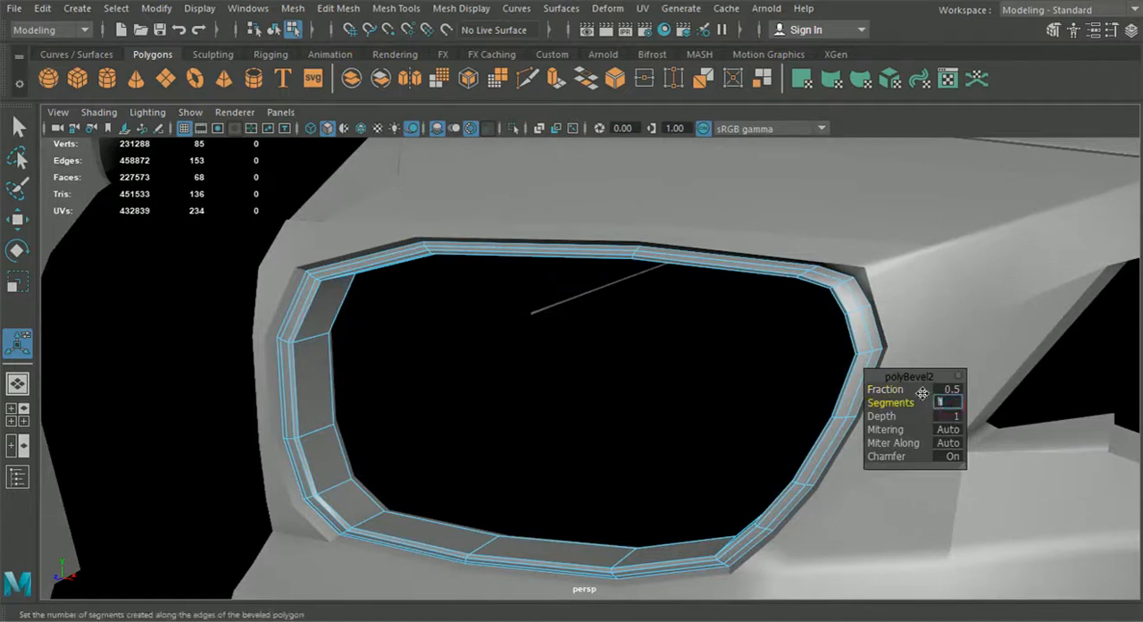
text(2)
key(Return)
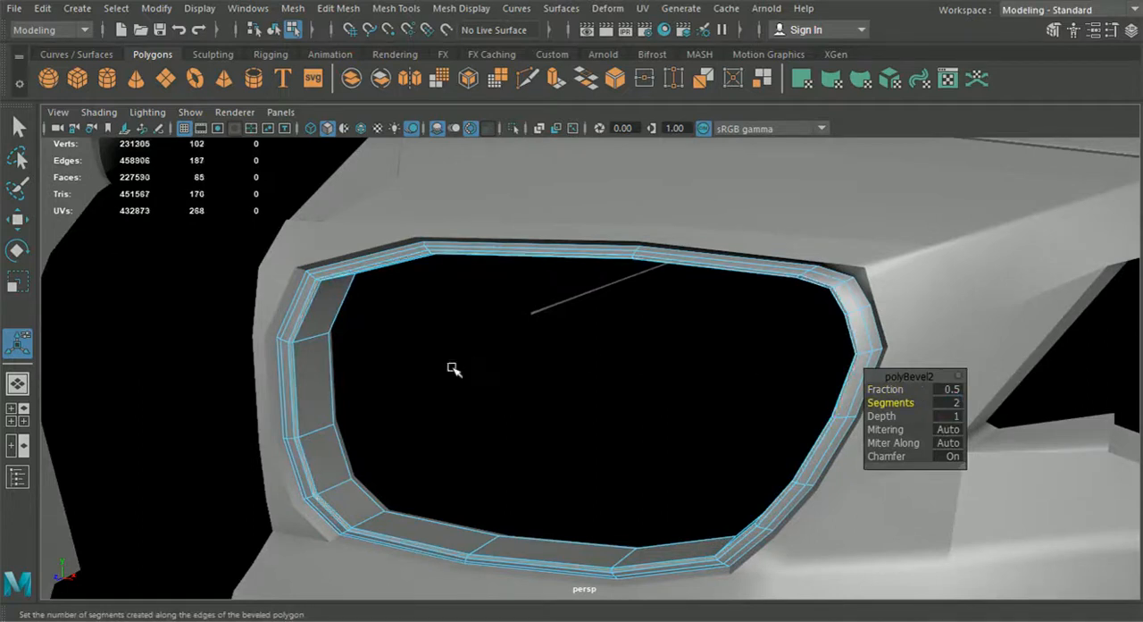
Step: Return to object selection and turn on smooth mesh preview for the trim ring and the front bumper half
click(274, 30)
alt+right_drag(284, 257, 188, 274)
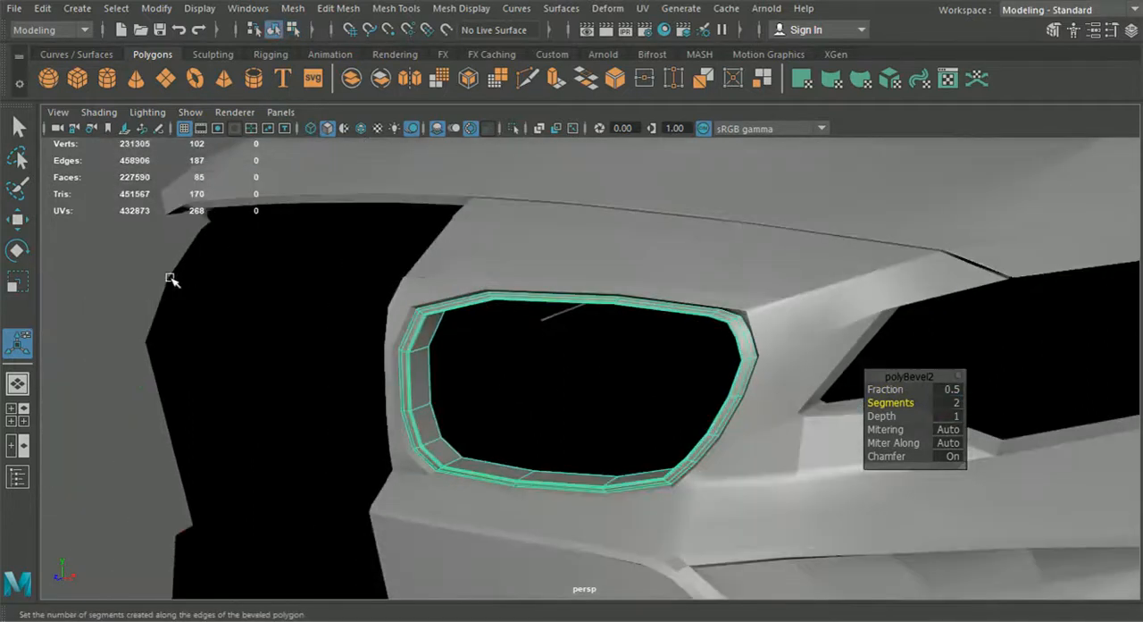
click(102, 288)
alt+drag(259, 401, 563, 484)
click(846, 342)
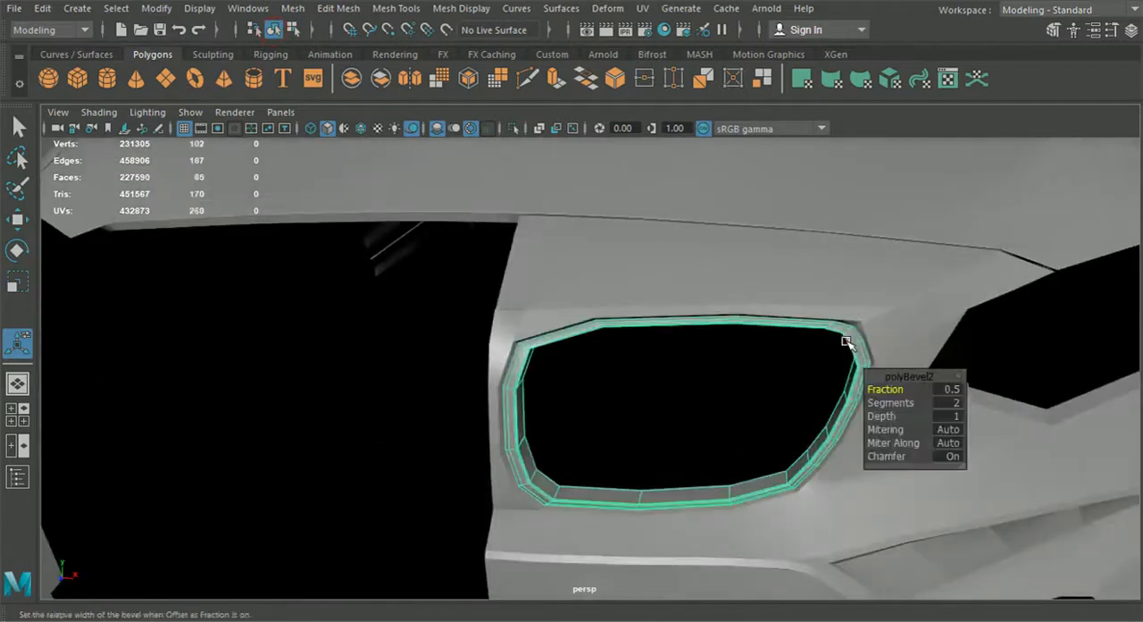
key(3)
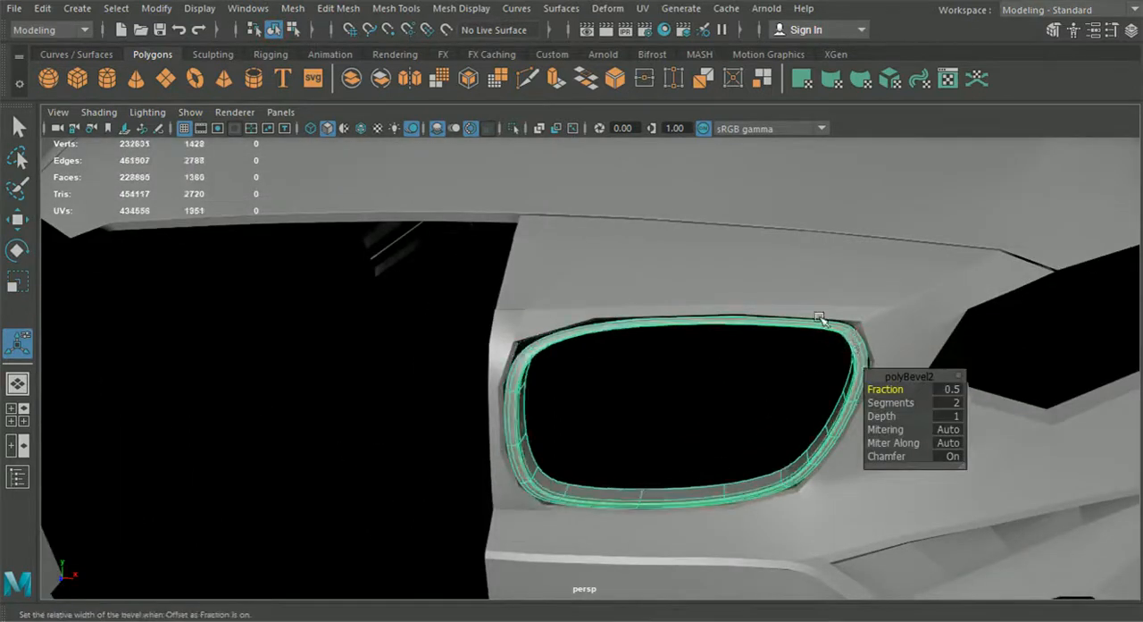
click(798, 287)
key(3)
Step: Examine the smoothed trim ring and the car's whole front end from near and far at several angles
alt+right_drag(803, 294, 792, 377)
click(98, 437)
alt+drag(100, 439, 613, 514)
alt+drag(801, 427, 702, 432)
scroll(702, 432, down, 4)
alt+drag(676, 359, 702, 469)
alt+drag(704, 524, 611, 471)
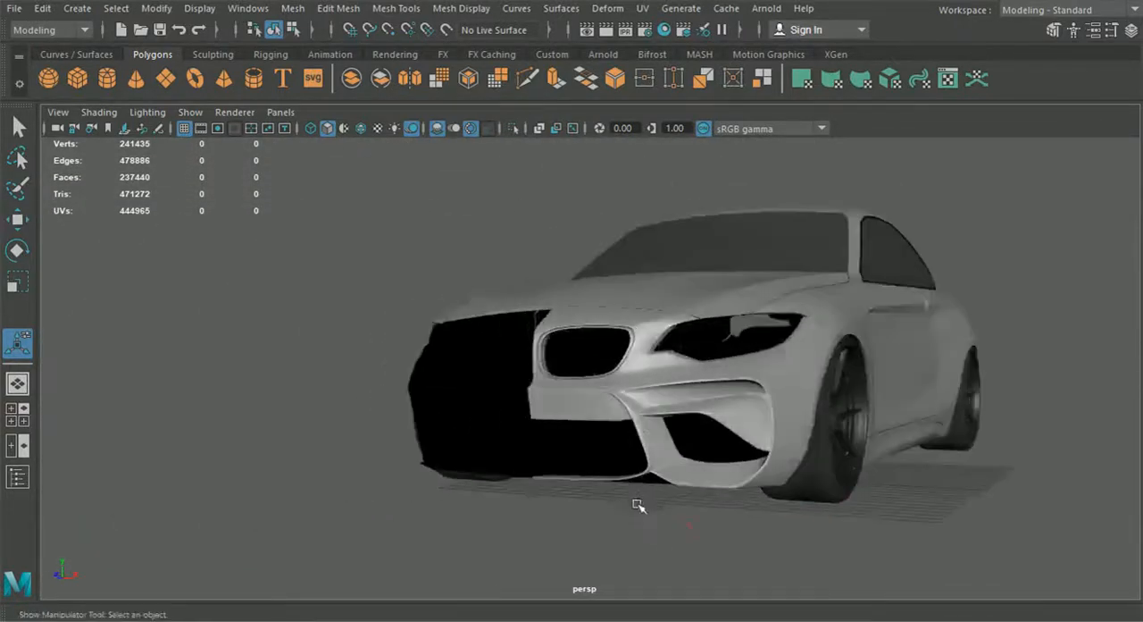
scroll(637, 503, up, 8)
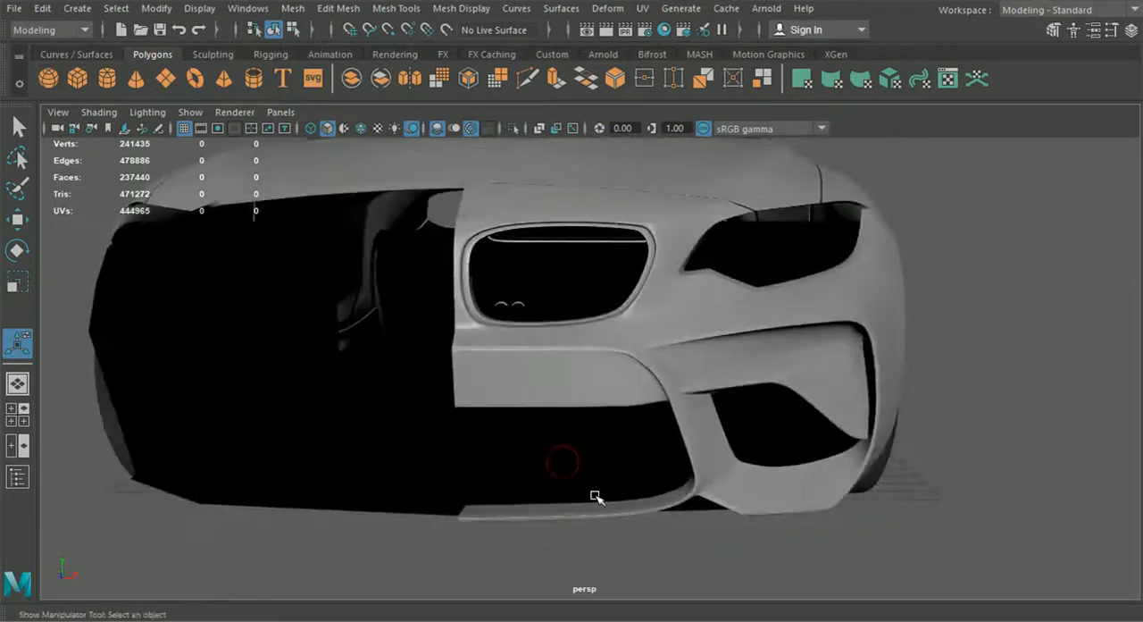
alt+drag(715, 543, 676, 521)
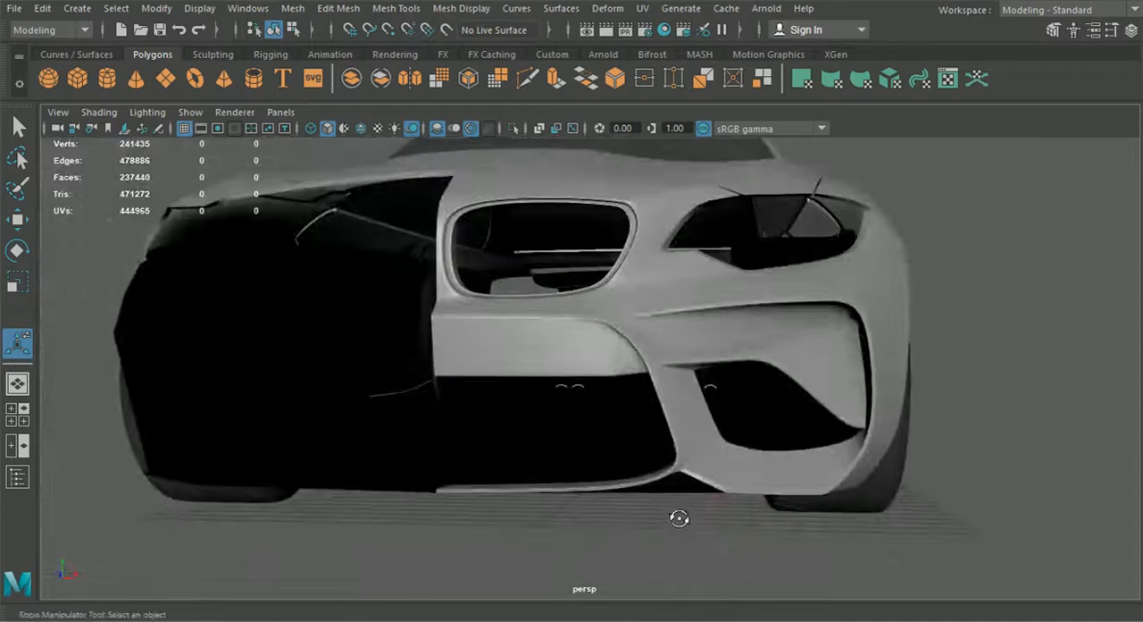
alt+middle_drag(704, 404, 707, 423)
alt+drag(620, 303, 604, 386)
alt+middle_drag(605, 416, 628, 304)
Step: Turn off smooth preview for the bumper half and trim ring, and display the wireframe over the shaded car
click(628, 304)
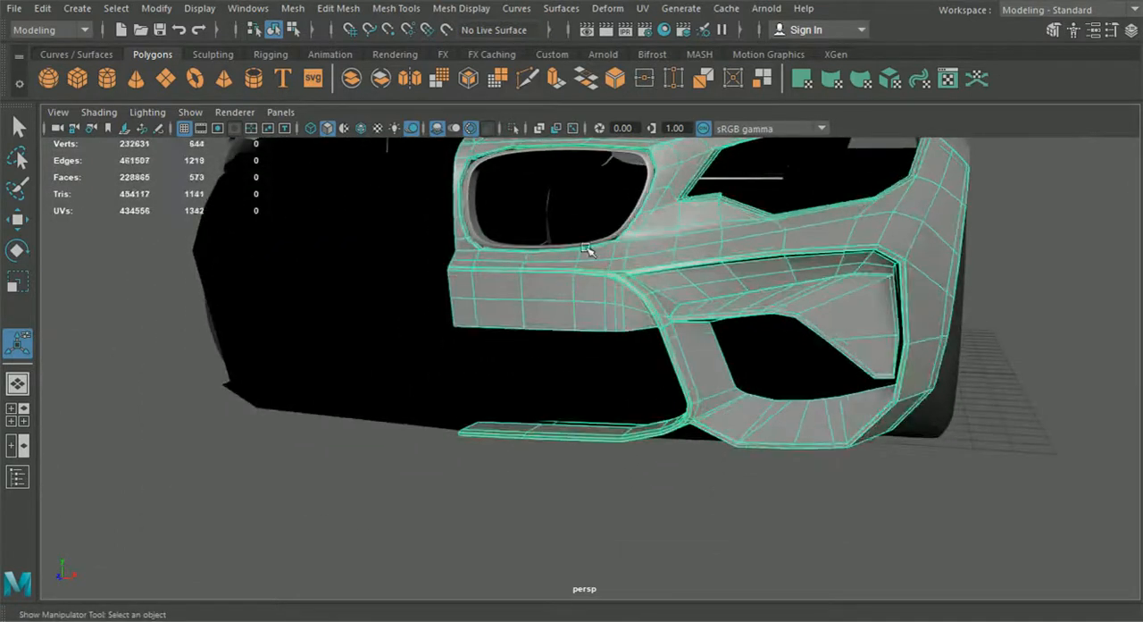
click(478, 231)
key(ctrl+b)
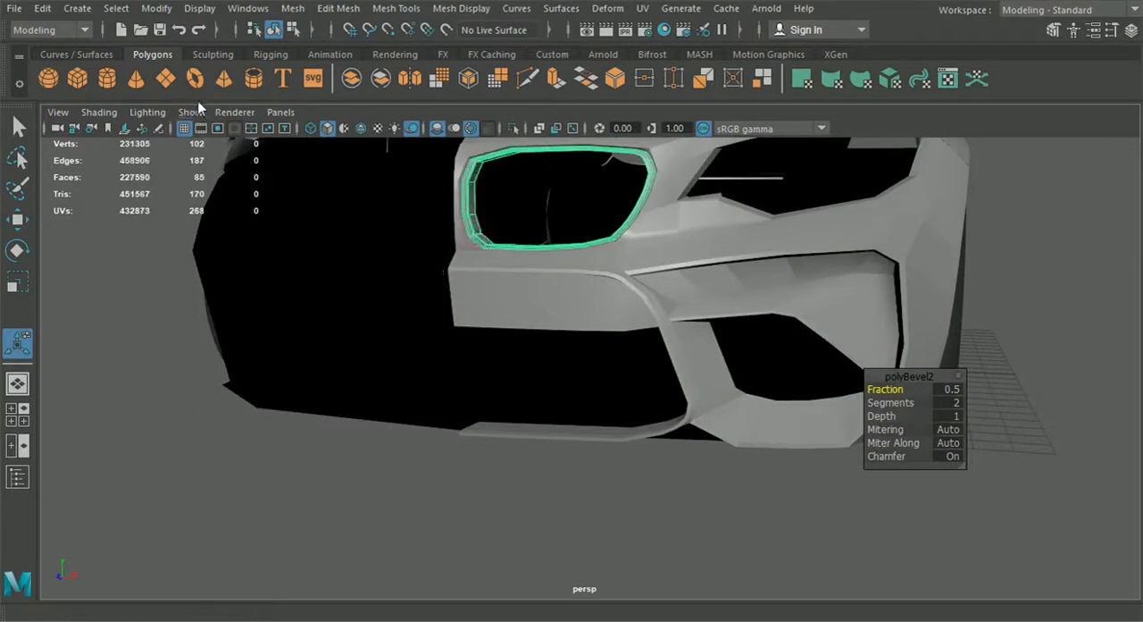
click(359, 128)
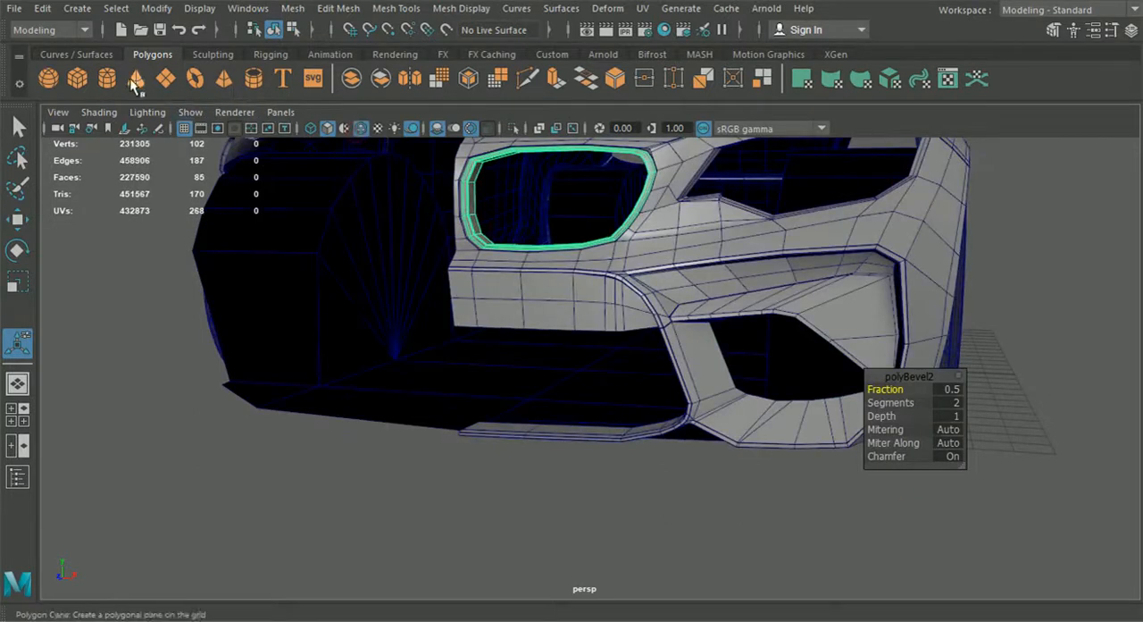
Step: Create a polygon plane and move it along Z to about 21.4, in front of the bumper
click(165, 80)
scroll(612, 368, down, 5)
alt+drag(613, 367, 545, 393)
click(18, 220)
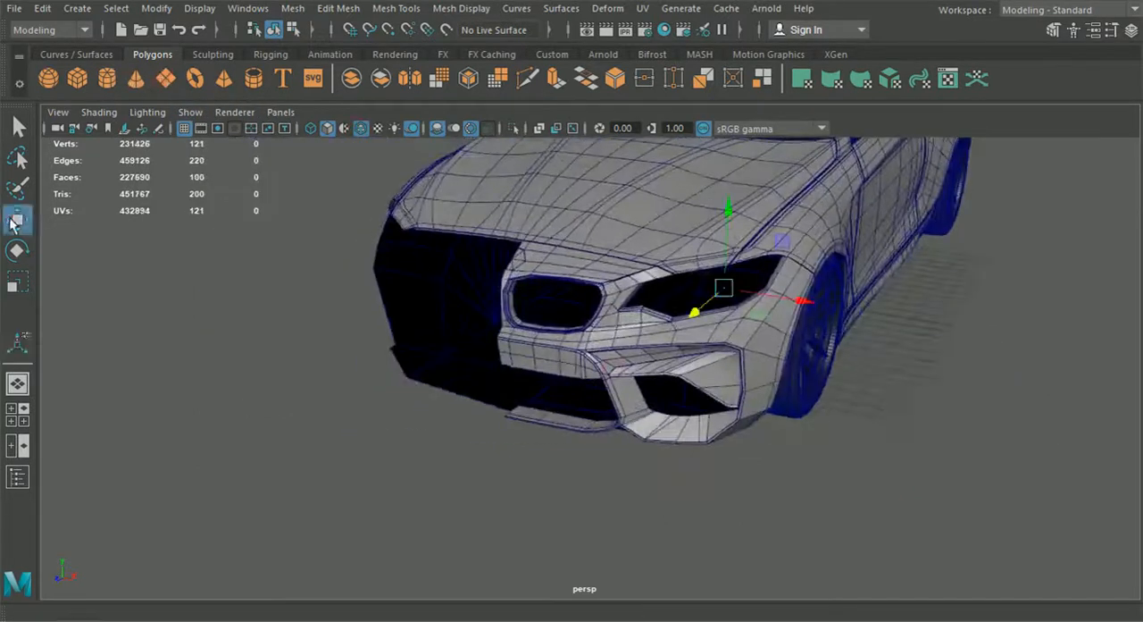
scroll(561, 306, down, 3)
drag(668, 331, 534, 496)
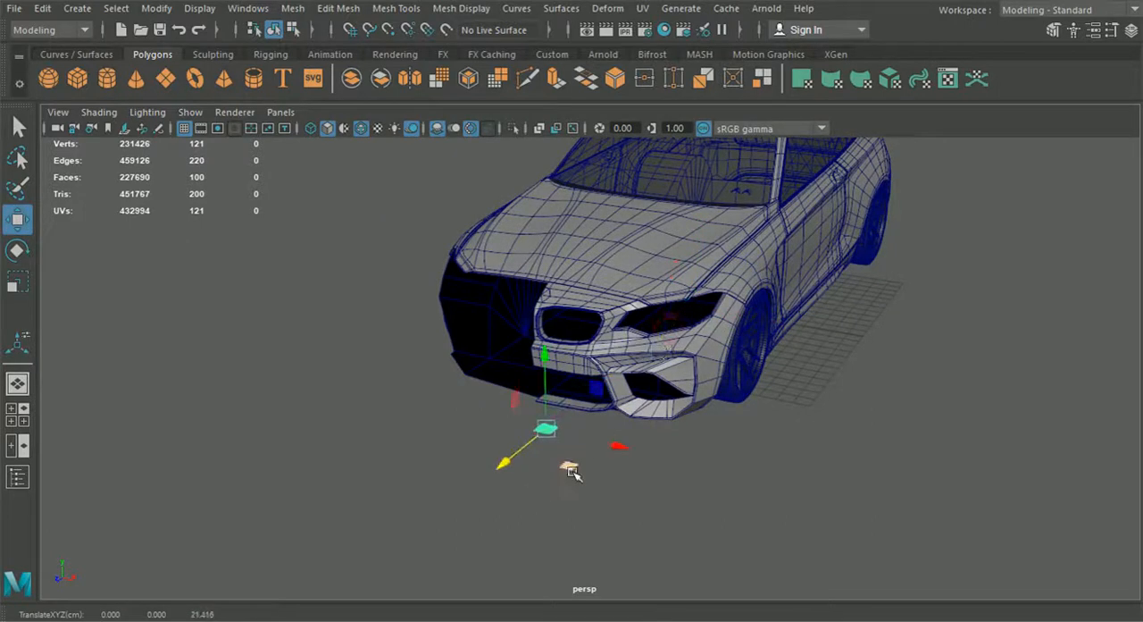
alt+middle_drag(568, 470, 591, 445)
Step: Set the new plane's width and height subdivisions to 1
click(1129, 32)
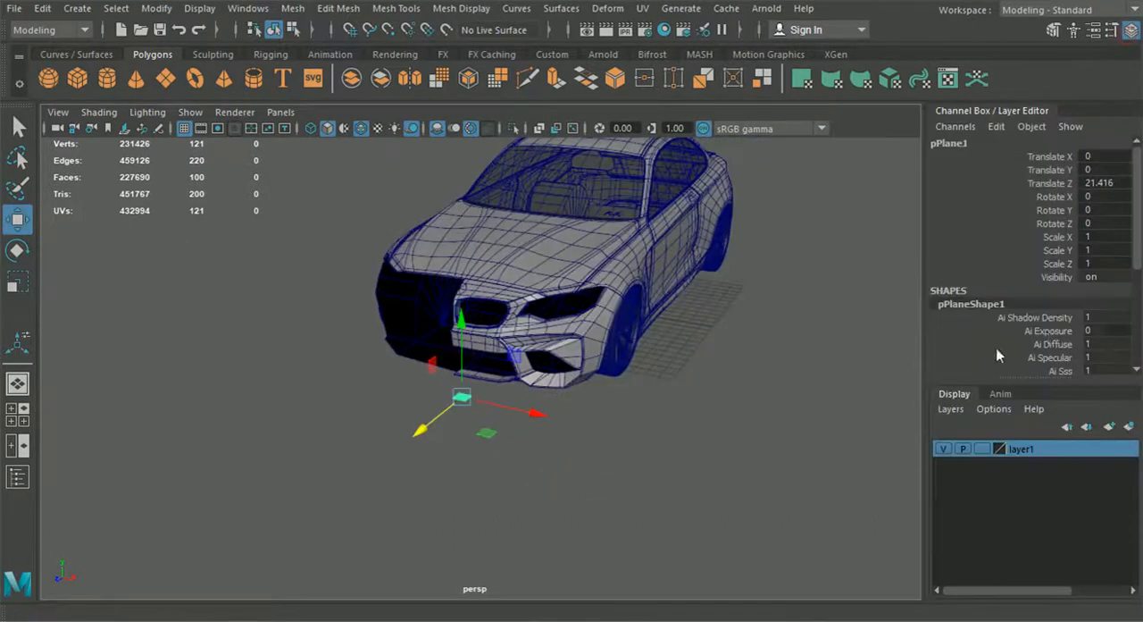
scroll(1054, 331, down, 5)
click(961, 355)
scroll(1027, 339, down, 2)
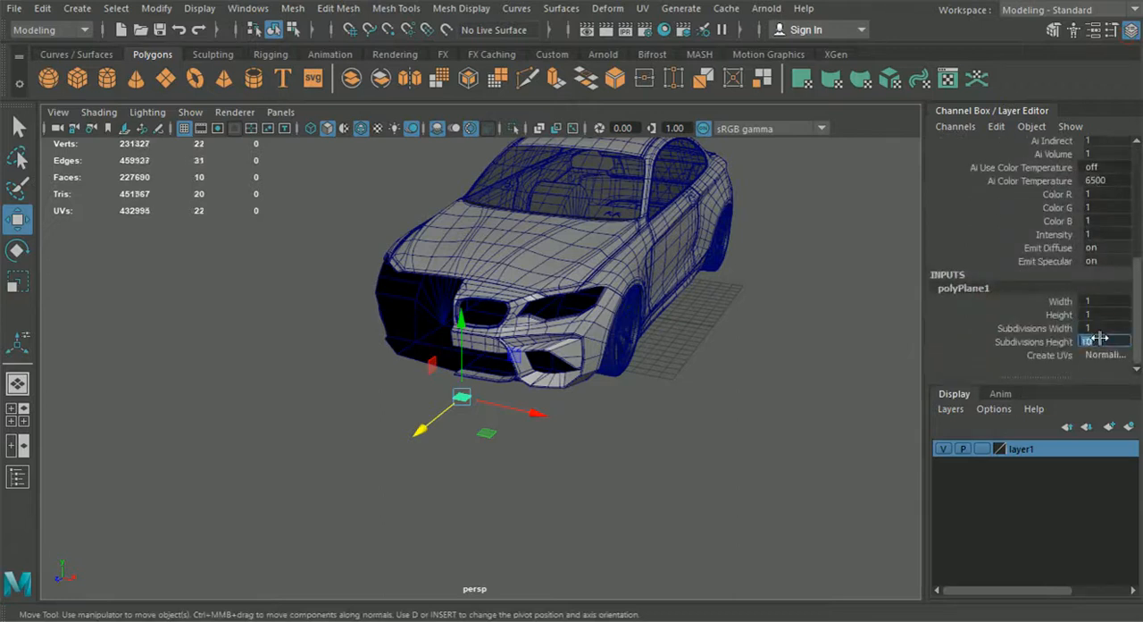
click(566, 459)
scroll(491, 442, up, 5)
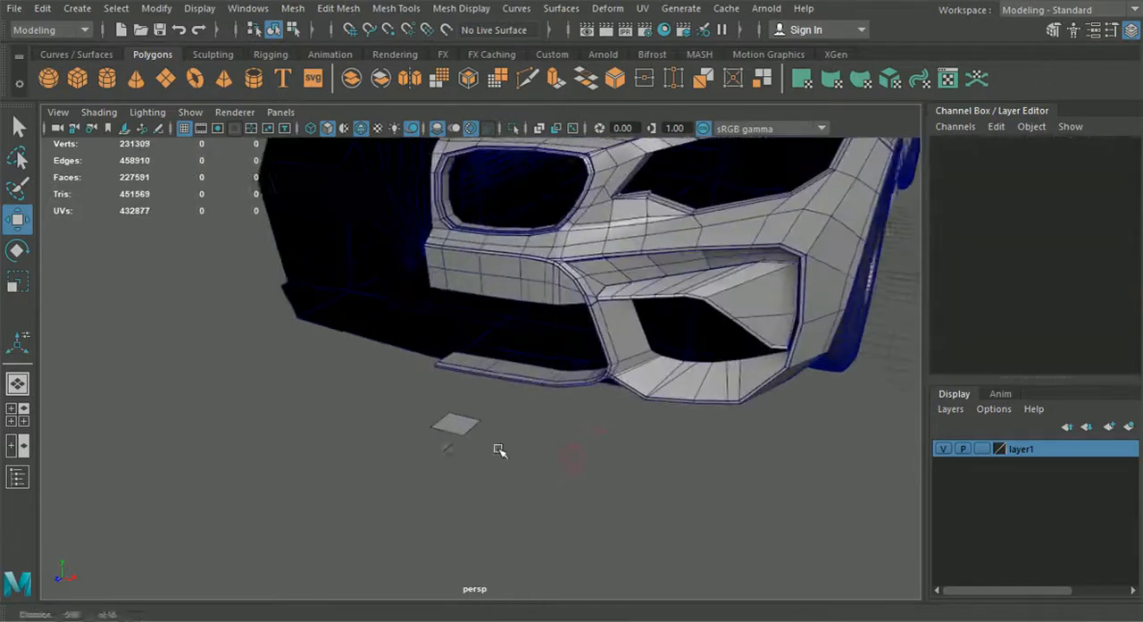
click(472, 422)
click(17, 253)
drag(447, 393, 445, 413)
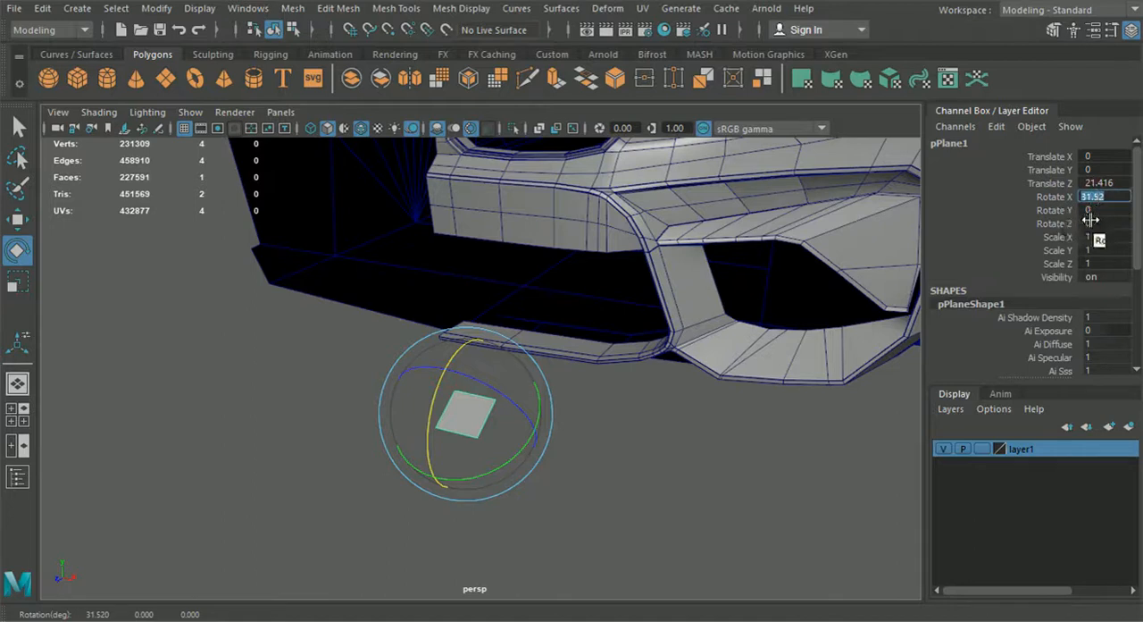
text(0)
key(Return)
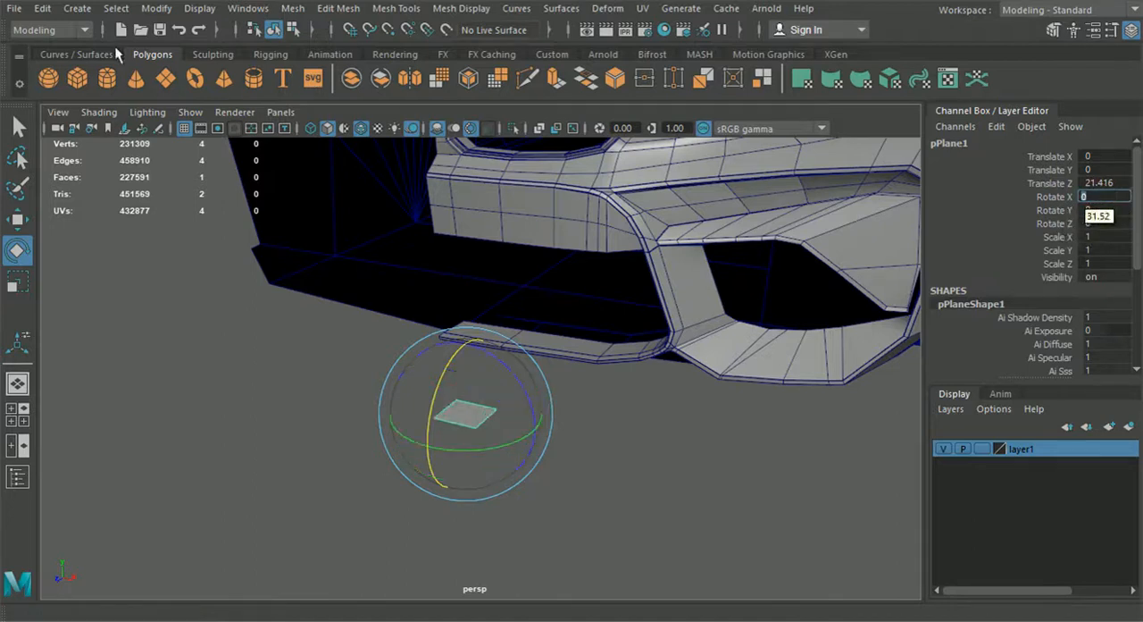
Step: Move the plane up to Y about 2.25 and back to Z about 21.04, just above the bumper's lower lip
click(19, 222)
alt+middle_drag(428, 378, 443, 387)
drag(478, 398, 487, 355)
alt+drag(516, 414, 546, 424)
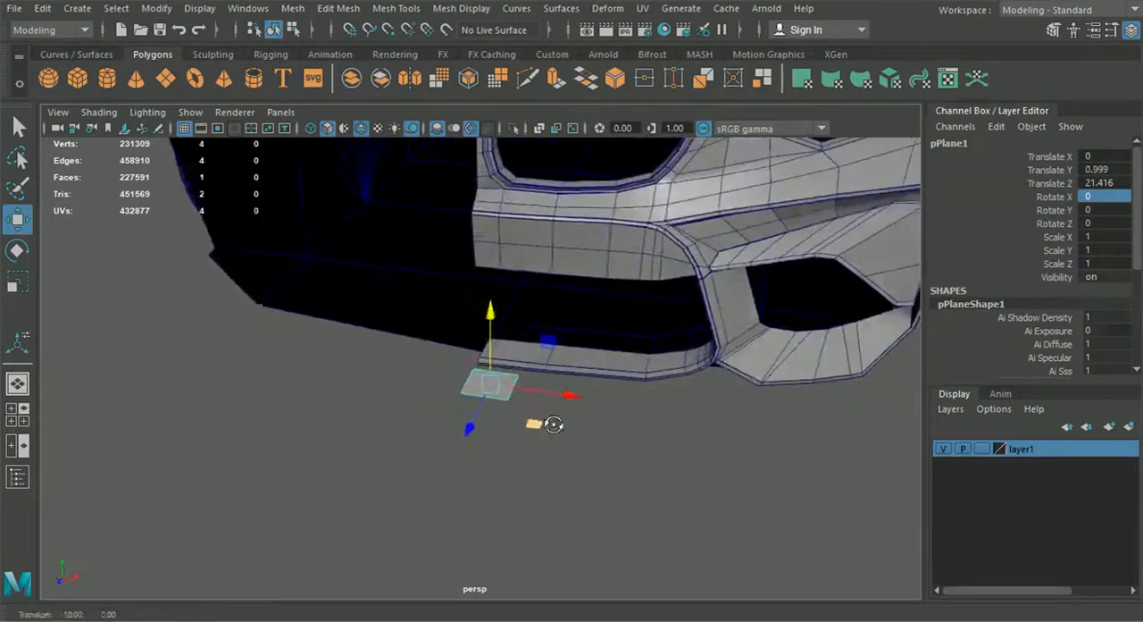
drag(468, 430, 489, 379)
drag(506, 313, 483, 358)
scroll(559, 377, up, 5)
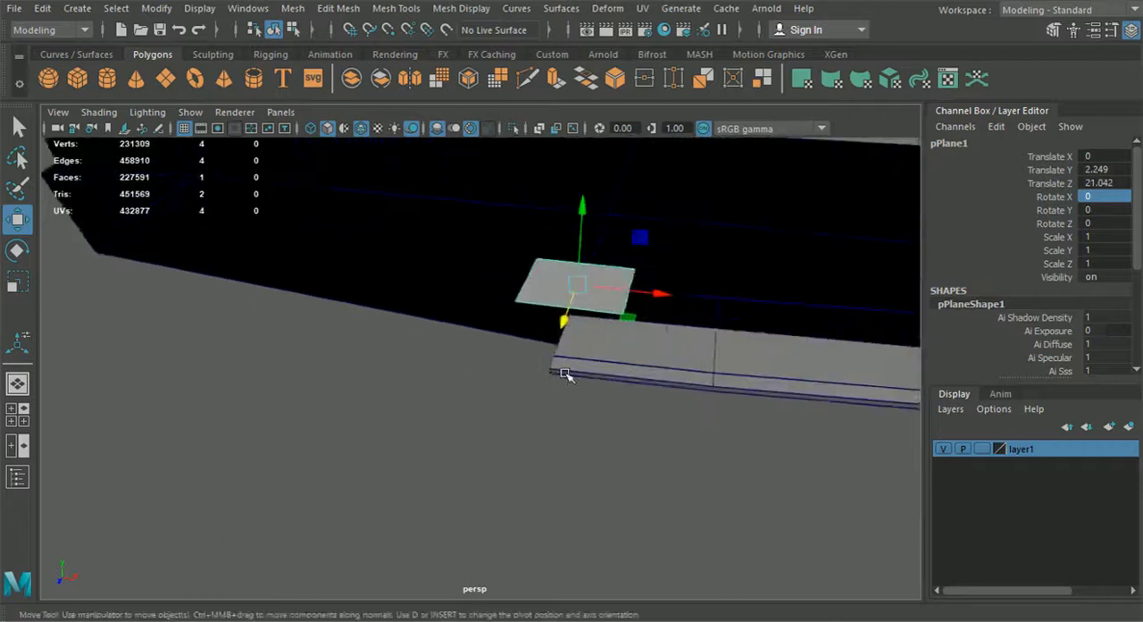
Step: Isolate the bumper half and plane, and snap the plane's two front vertices to points on the lip's rear edge
click(602, 357)
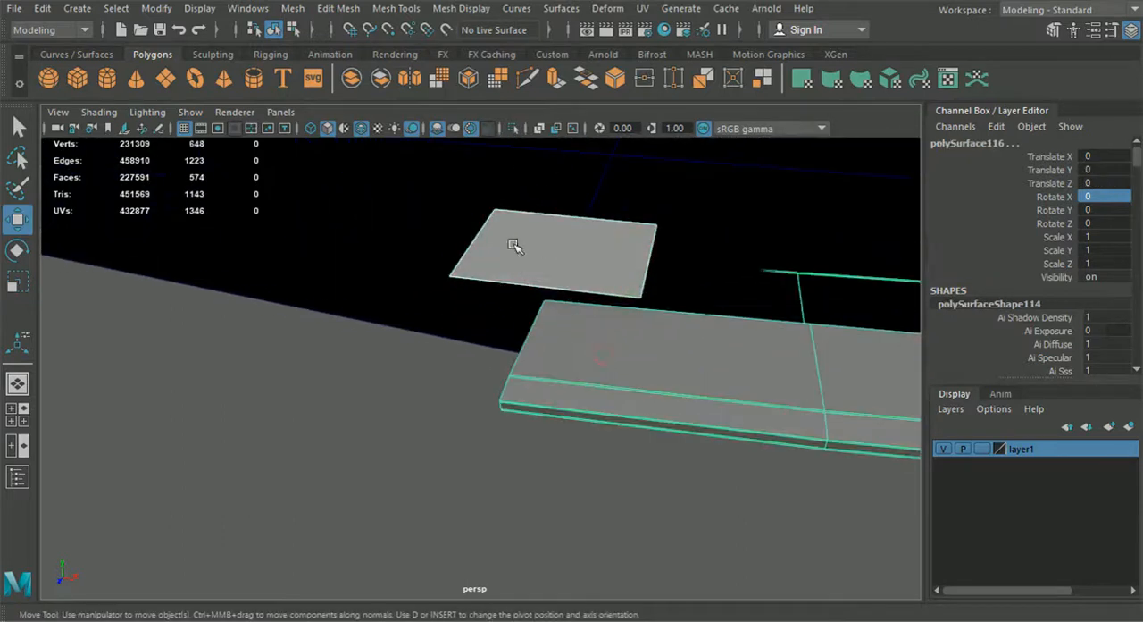
click(493, 286)
click(539, 250)
right_drag(538, 250, 485, 175)
drag(487, 257, 523, 300)
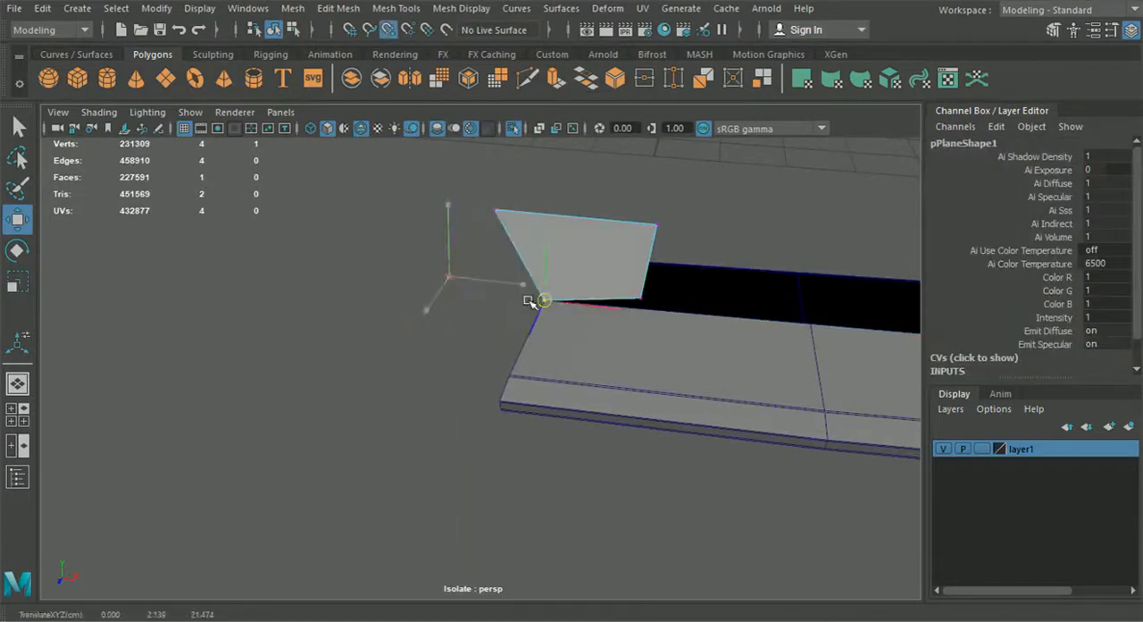
click(644, 300)
drag(643, 300, 808, 328)
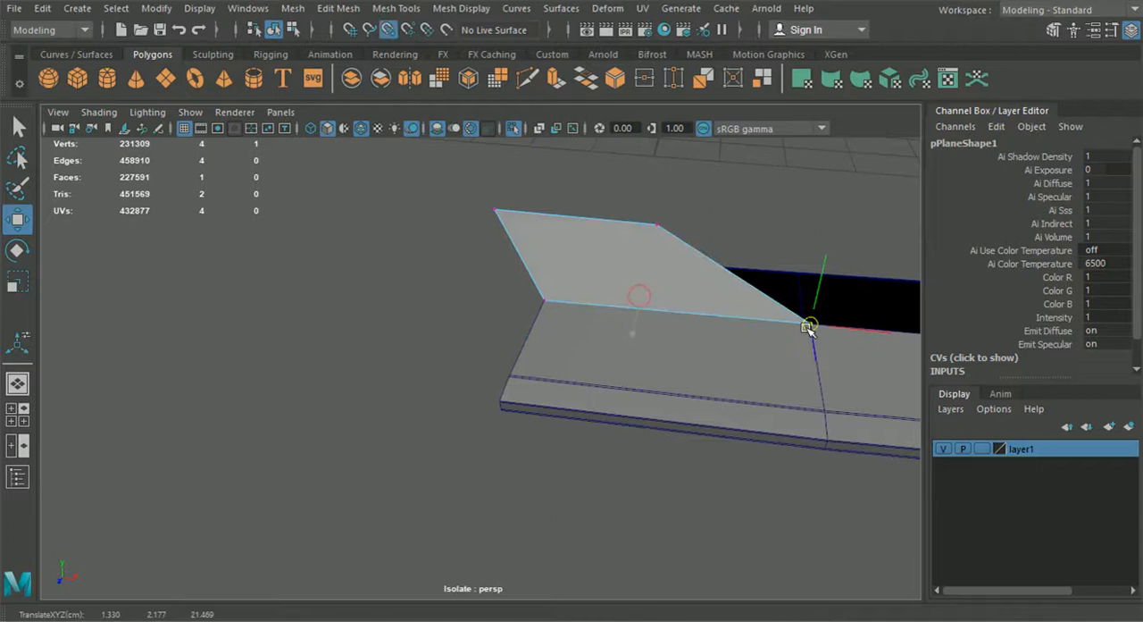
Step: Bring the plane's two rear vertices close to the front pair, reducing the plane to a narrow strip along the lip's rear edge
drag(461, 198, 549, 296)
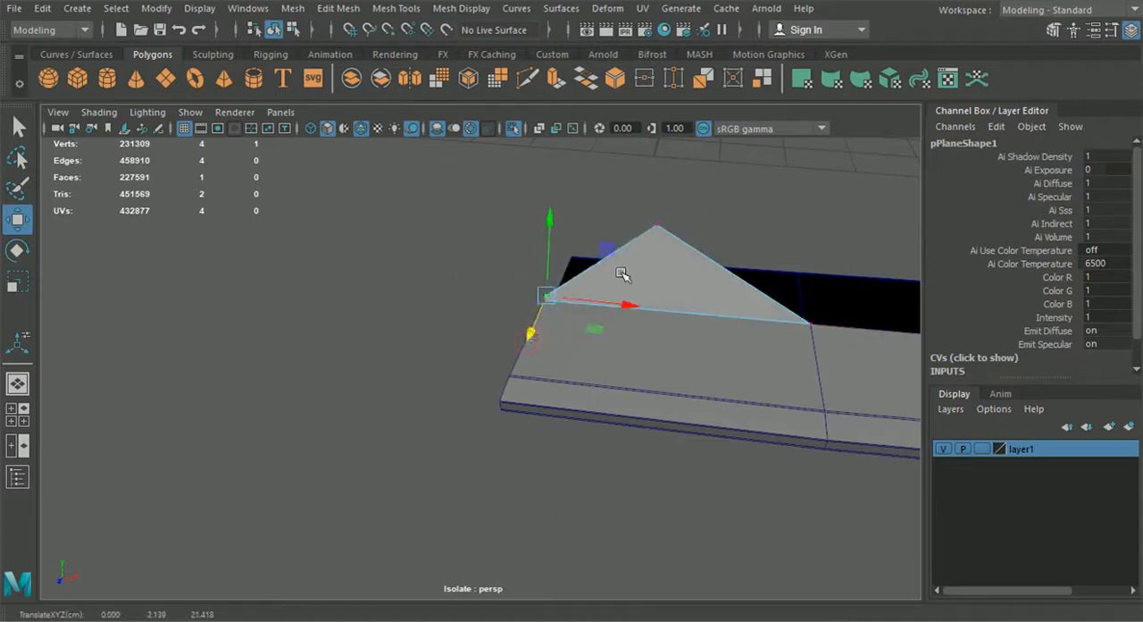
click(656, 227)
key(v)
drag(658, 231, 783, 304)
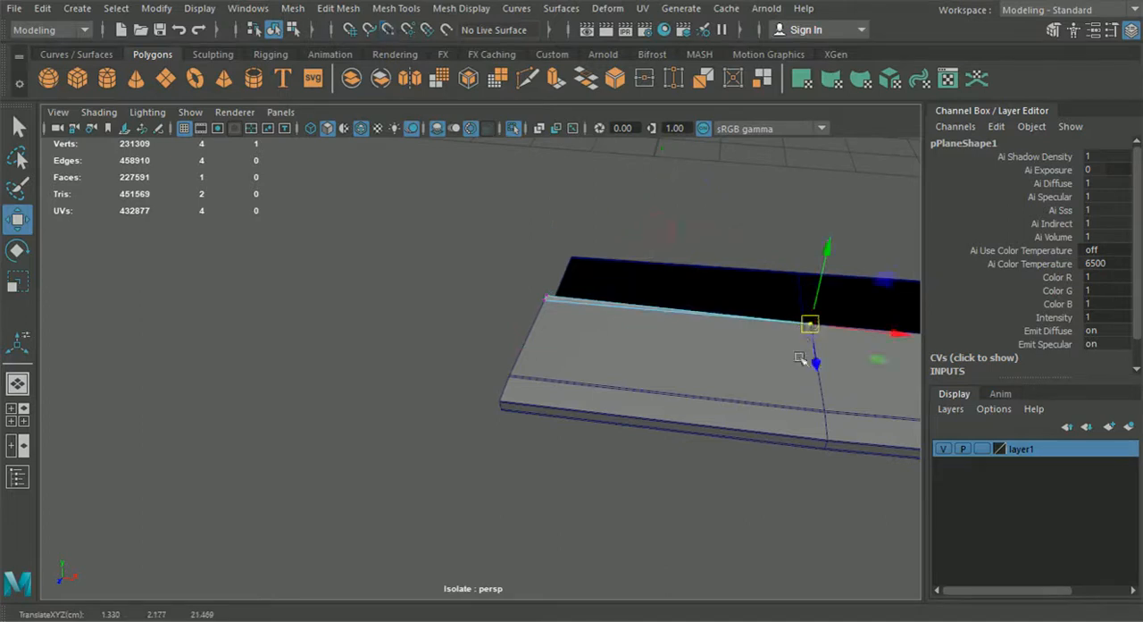
drag(816, 366, 808, 361)
Step: Adjust the strip's end vertices so that it sits evenly along the lip's rear edge
alt+drag(809, 362, 694, 377)
scroll(694, 377, up, 3)
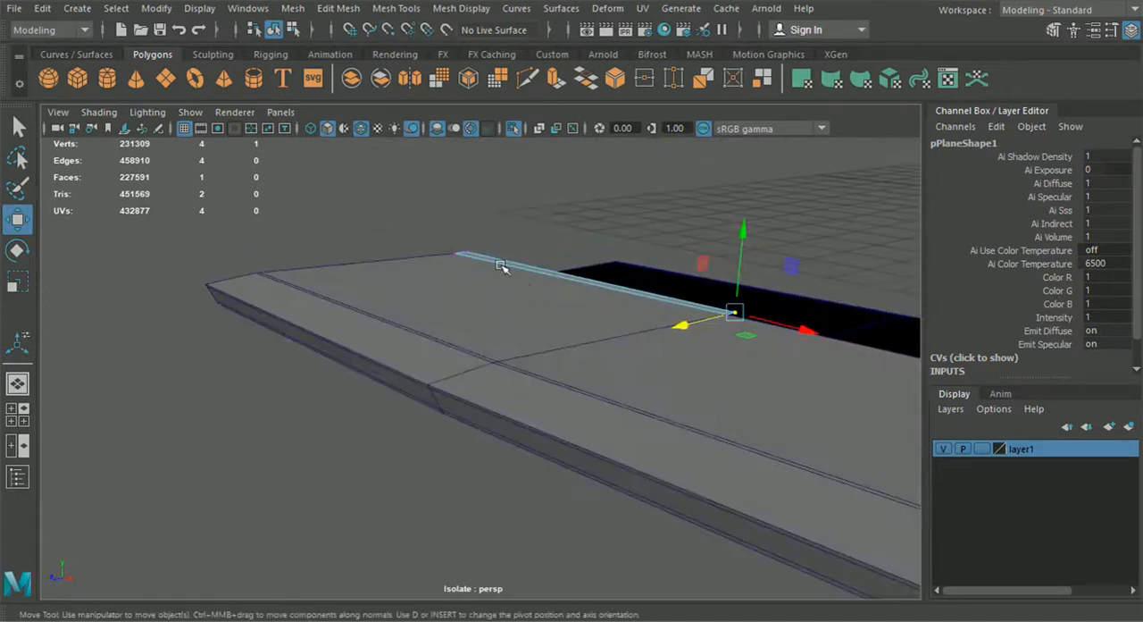
click(471, 253)
shift+click(732, 312)
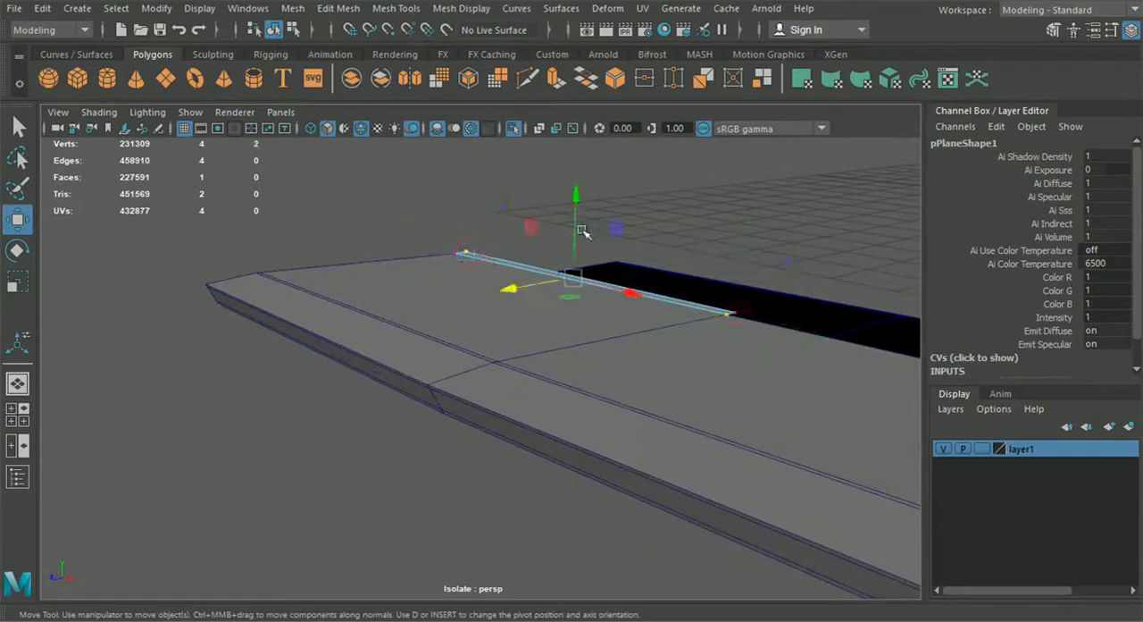
scroll(538, 268, up, 3)
click(469, 259)
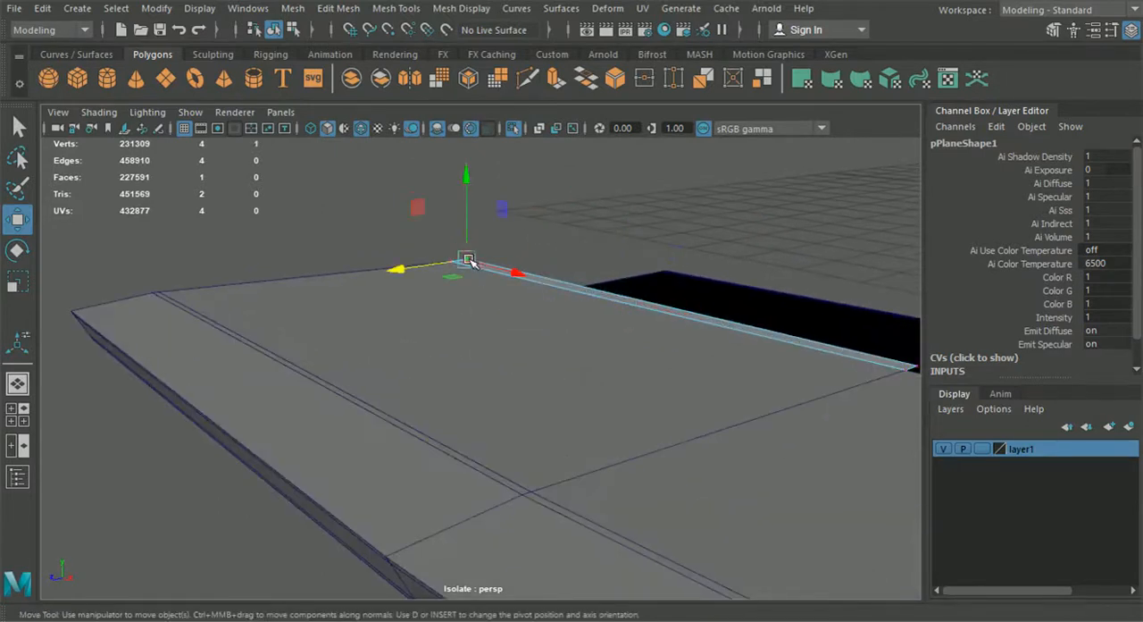
mouse_move(469, 259)
mouse_down()
mouse_move(454, 261)
mouse_move(452, 246)
mouse_up()
alt+middle_drag(841, 336, 725, 344)
click(722, 355)
drag(721, 357, 534, 377)
Step: Extrude the strip's outer end edge about 1.27 along X, following the lip's rear edge toward the curved corner
right_drag(536, 354, 528, 95)
scroll(645, 353, up, 3)
click(654, 349)
alt+drag(655, 348, 625, 424)
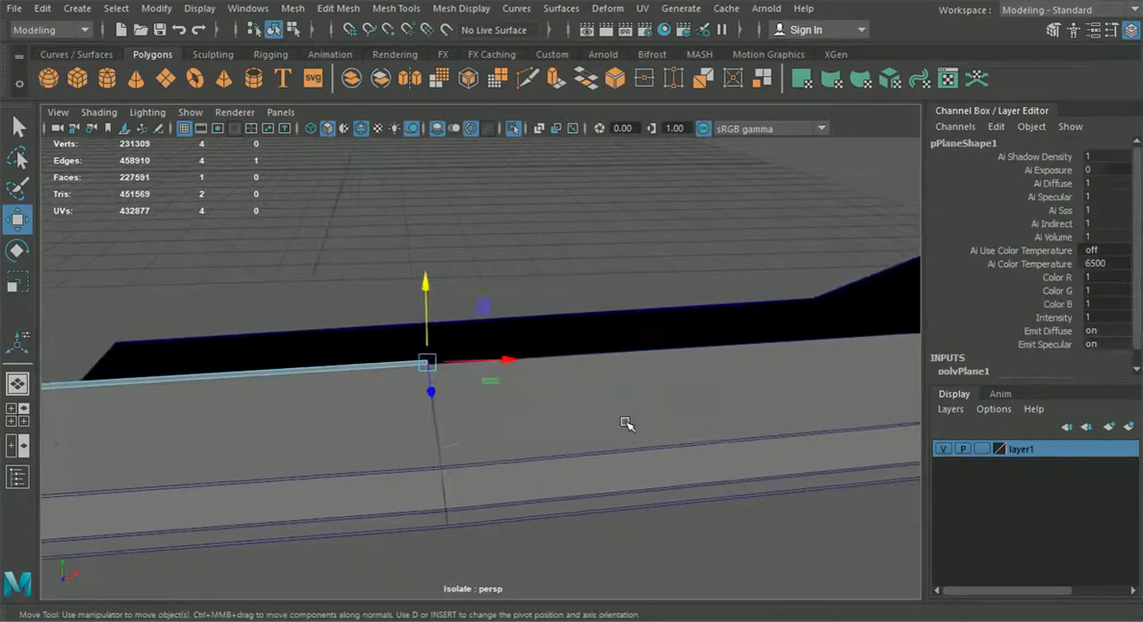
key(ctrl+e)
click(528, 263)
drag(457, 360, 818, 335)
click(783, 306)
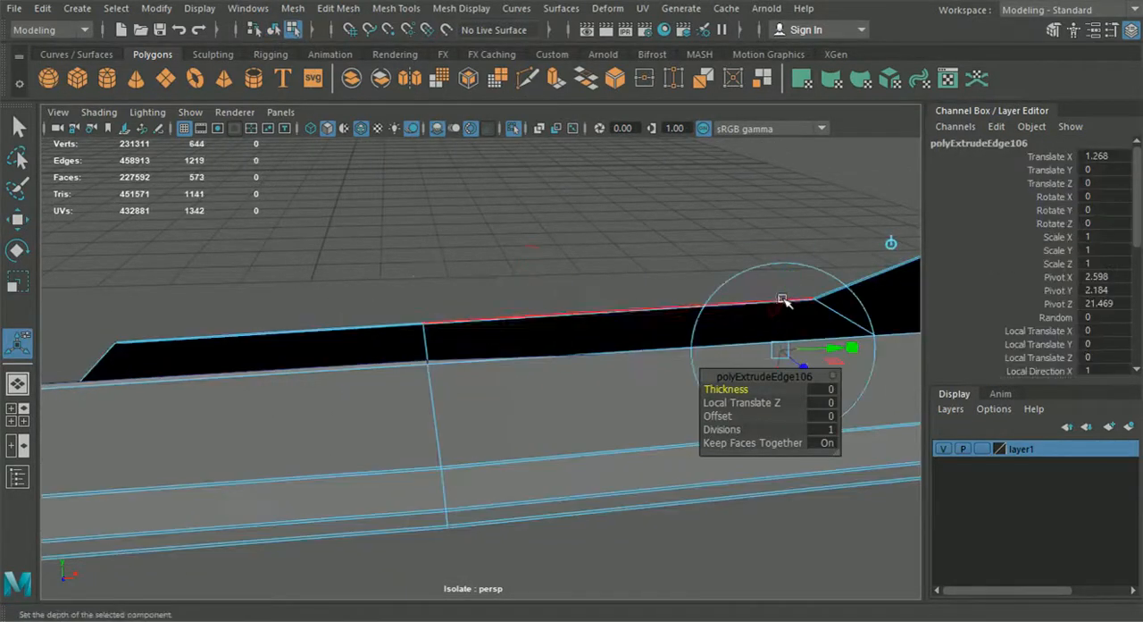
key(ctrl+z)
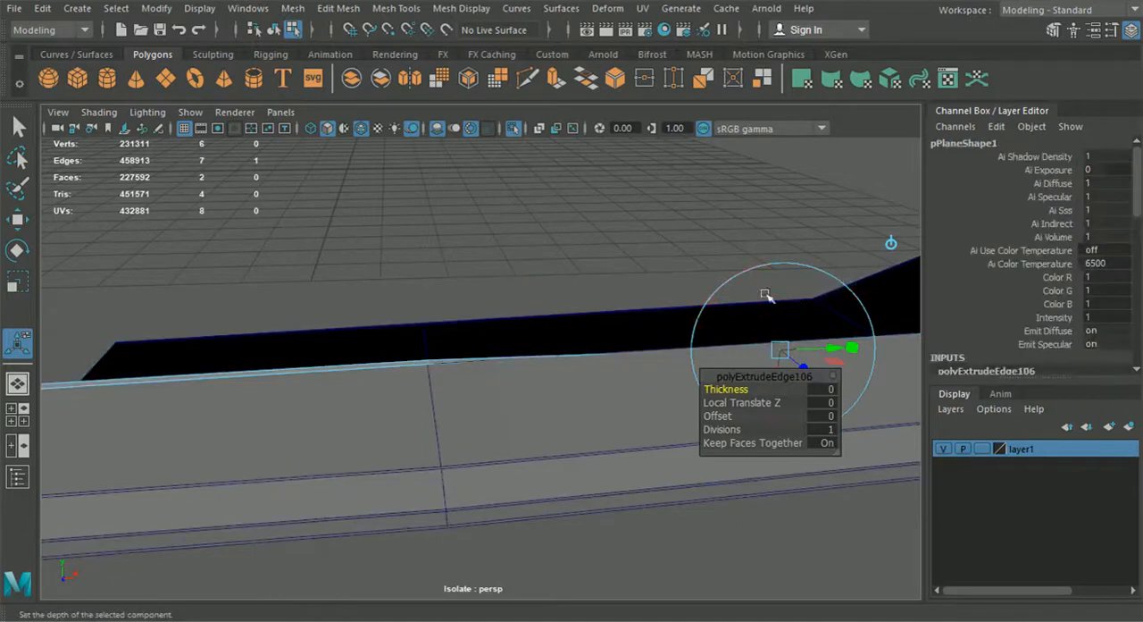
click(892, 248)
Step: Examine the strip and the isolated bumper half's lower intake opening from near and far at several angles
drag(786, 296, 794, 259)
alt+middle_drag(833, 293, 435, 335)
alt+drag(796, 284, 530, 451)
alt+drag(505, 222, 530, 280)
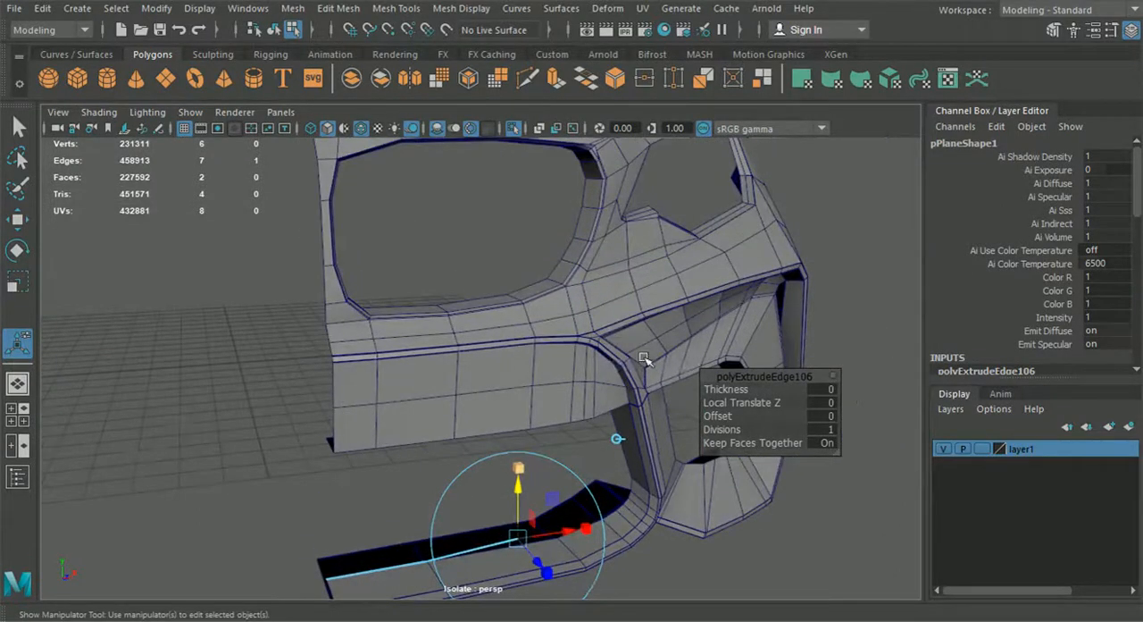
alt+drag(605, 333, 349, 391)
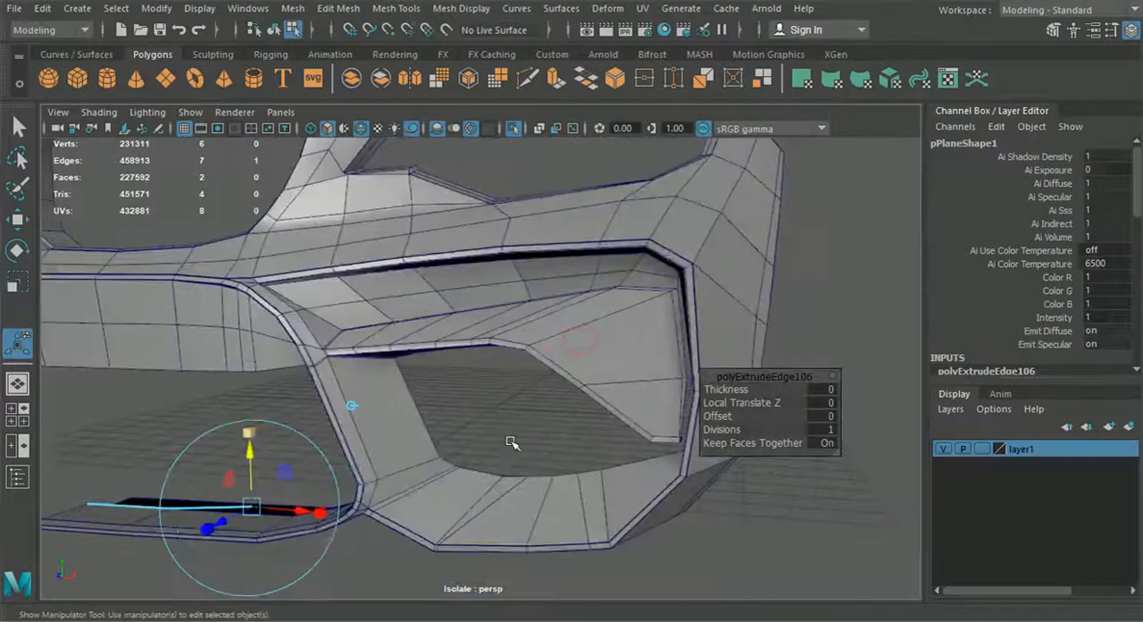
alt+middle_drag(511, 371, 544, 488)
alt+drag(420, 379, 607, 342)
alt+middle_drag(529, 447, 584, 353)
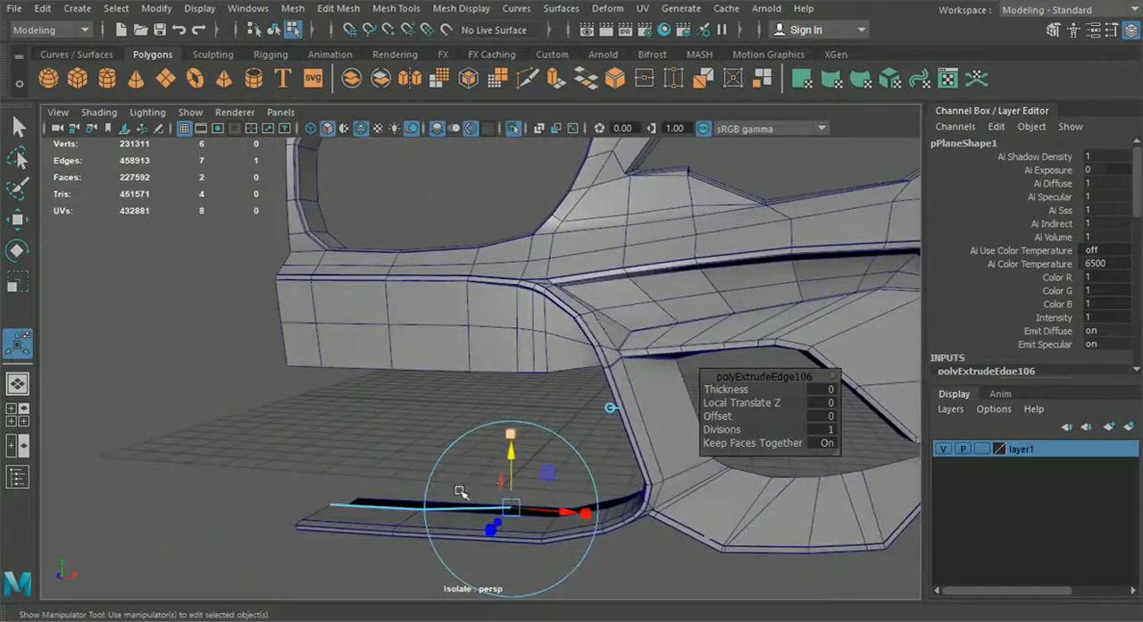
alt+middle_drag(460, 491, 456, 446)
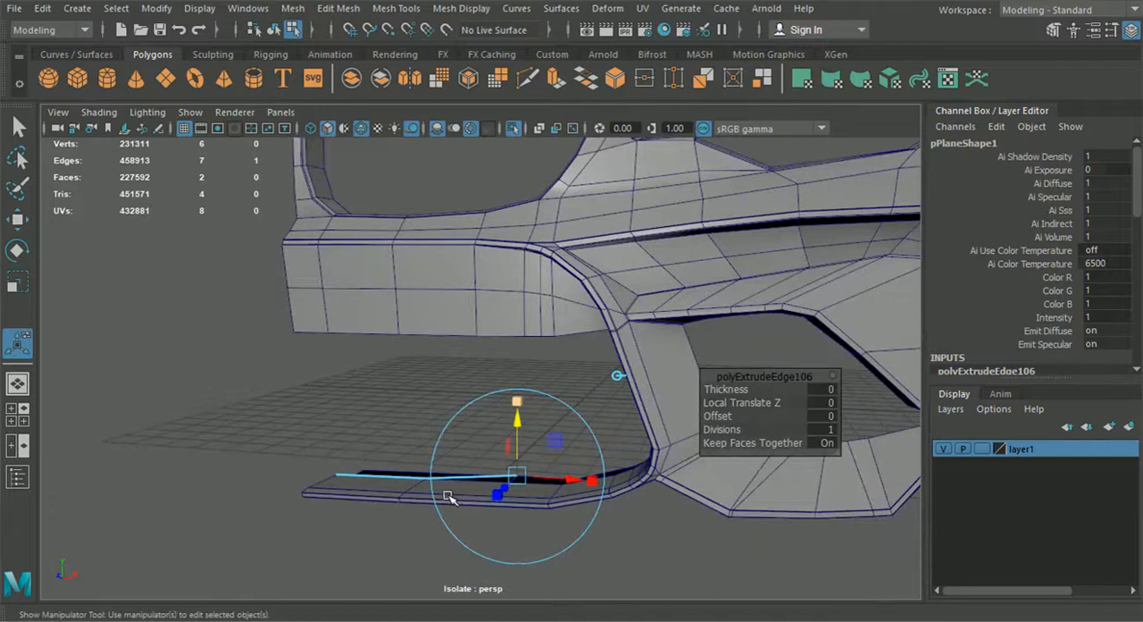
alt+drag(471, 494, 484, 457)
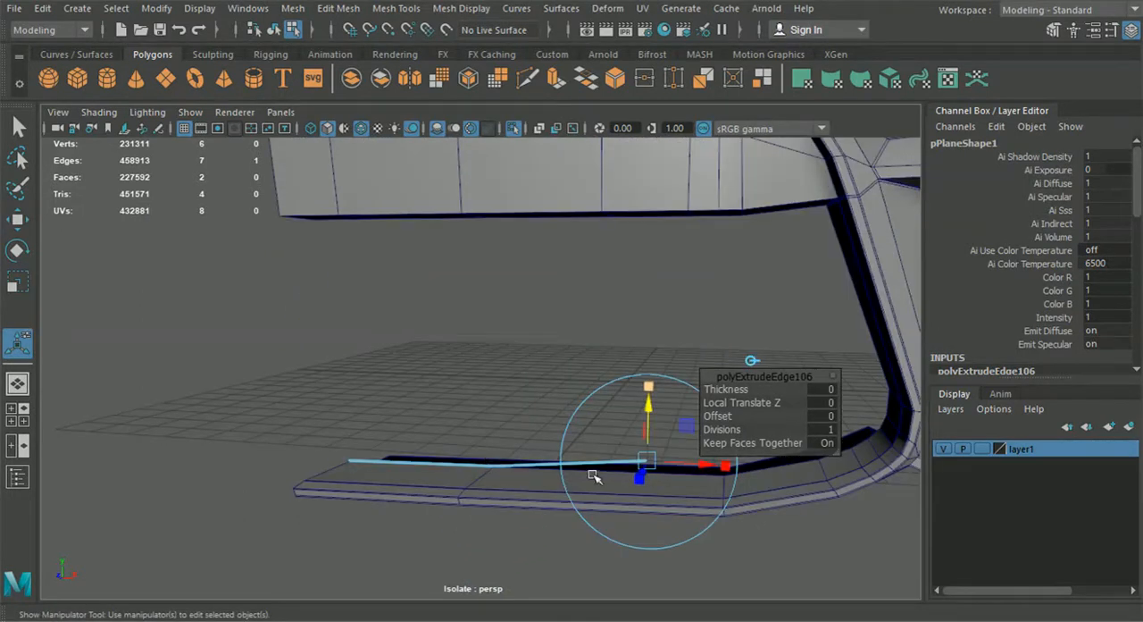
alt+drag(653, 479, 540, 506)
scroll(552, 502, down, 5)
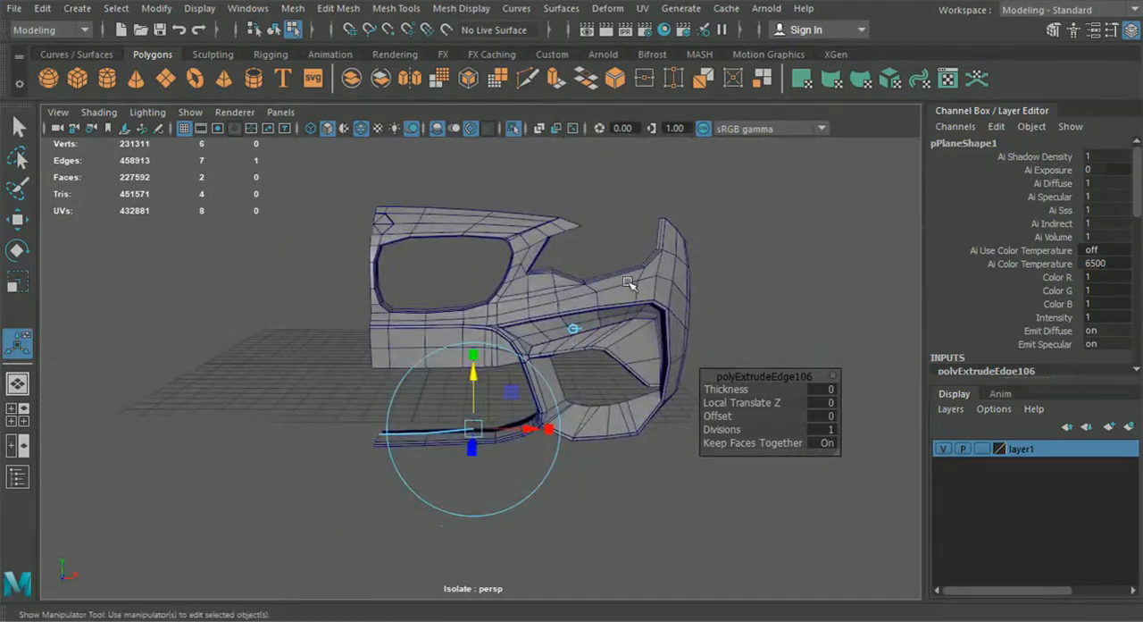
alt+drag(628, 283, 564, 375)
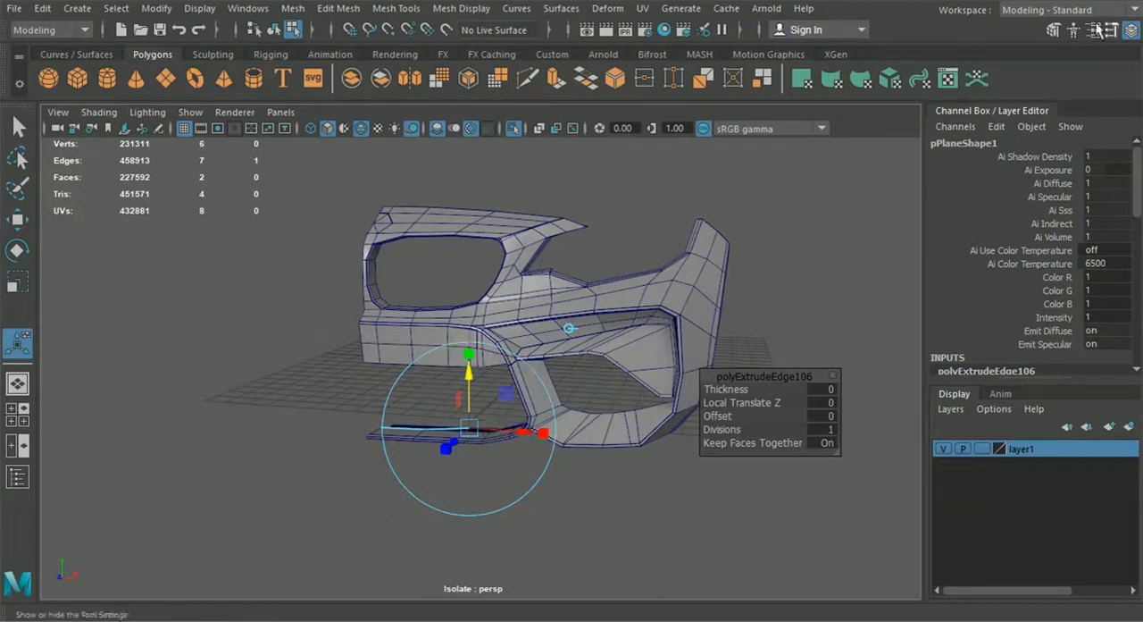
Step: Hide the channel box and layer editor to enlarge the viewport, and inspect the strip beside the lip's curved corner
click(1130, 34)
alt+drag(702, 317, 592, 434)
scroll(592, 434, down, 1)
alt+middle_drag(592, 434, 554, 429)
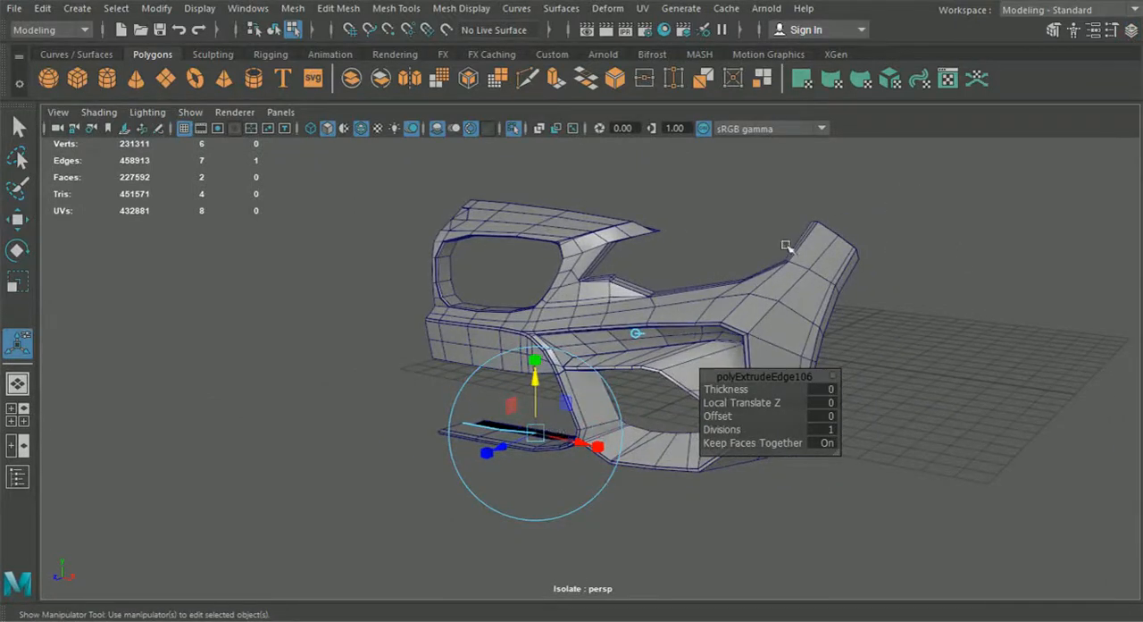
alt+drag(592, 383, 669, 395)
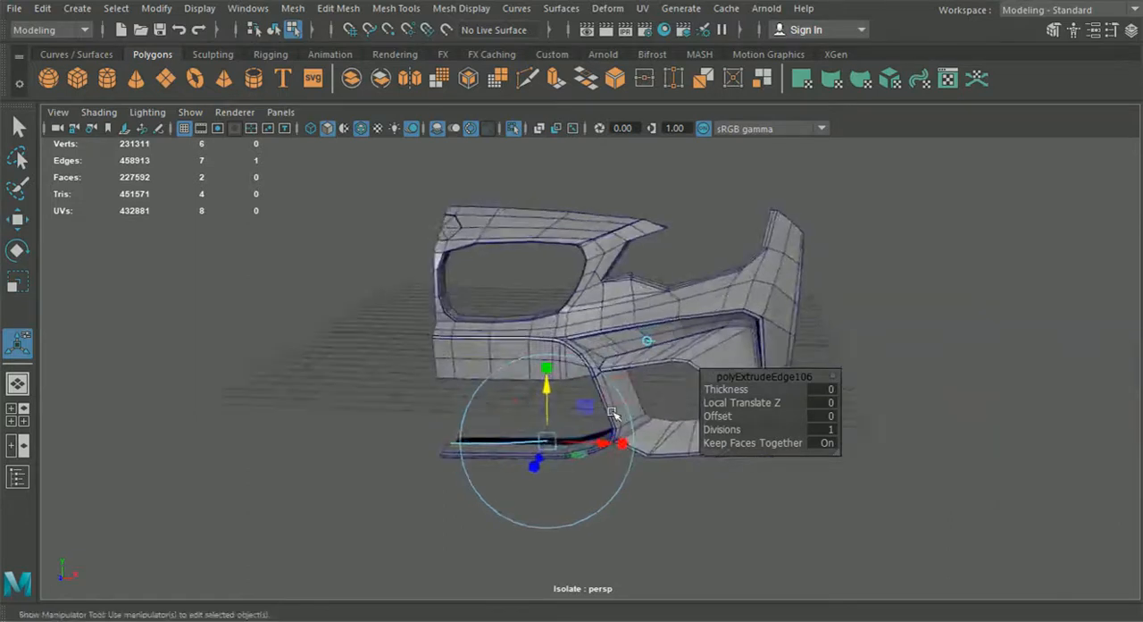
scroll(613, 412, up, 5)
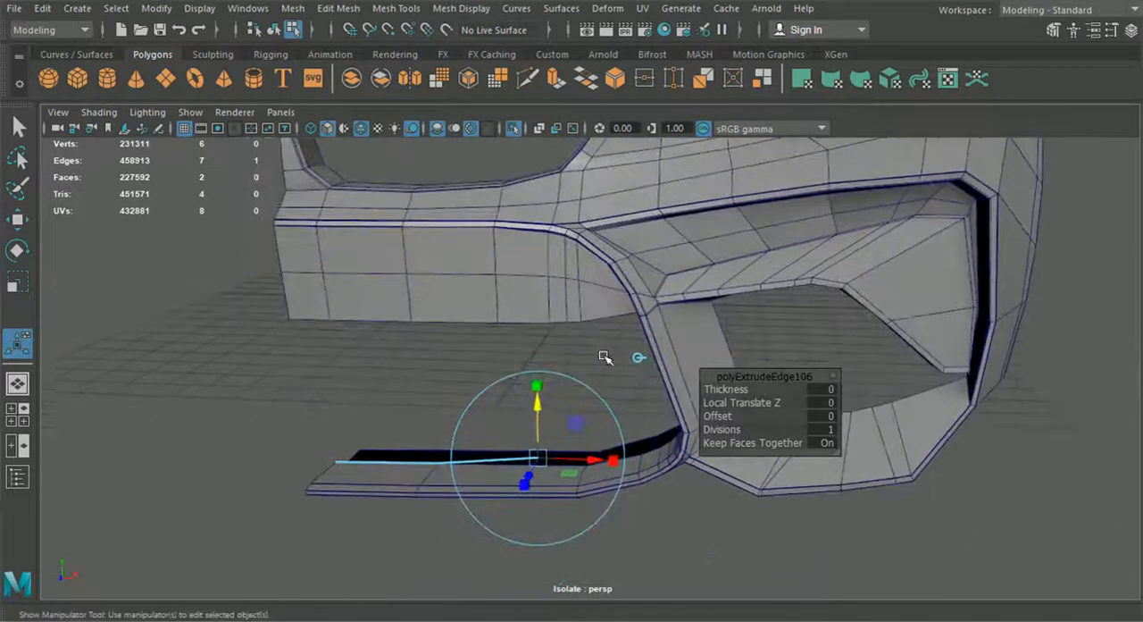
scroll(605, 357, up, 5)
Step: Extrude the strip's outer end edge three more times around the lip's curved corner and up the intake opening's side
key(q)
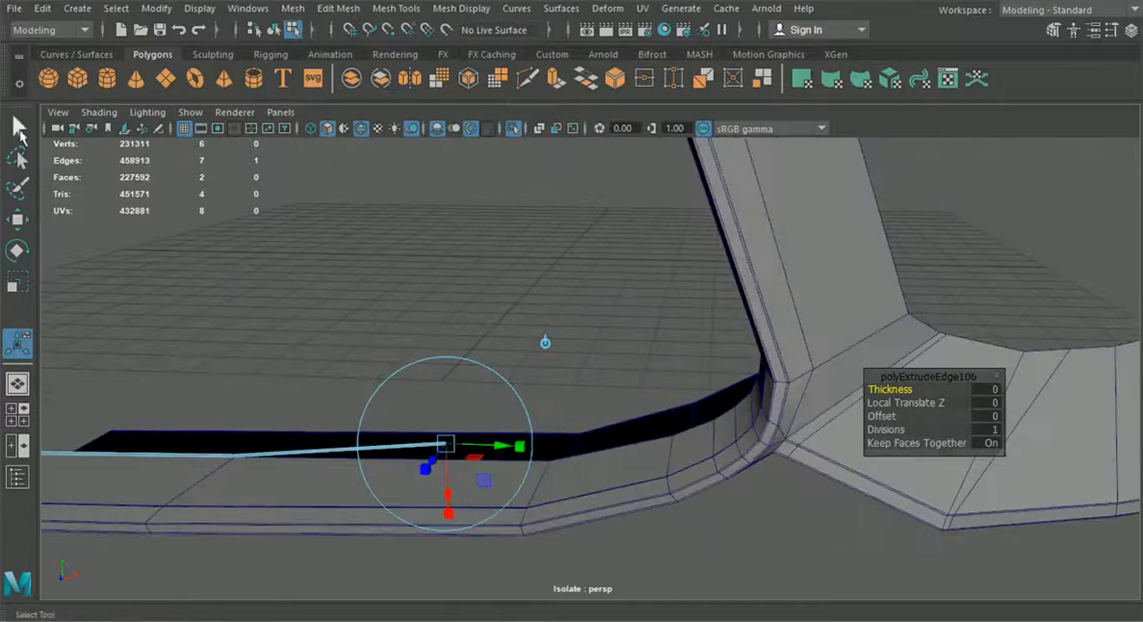
scroll(463, 410, up, 1)
key(ctrl+e)
drag(465, 408, 632, 350)
key(ctrl+e)
alt+middle_drag(632, 348, 633, 449)
key(ctrl+e)
scroll(633, 447, down, 2)
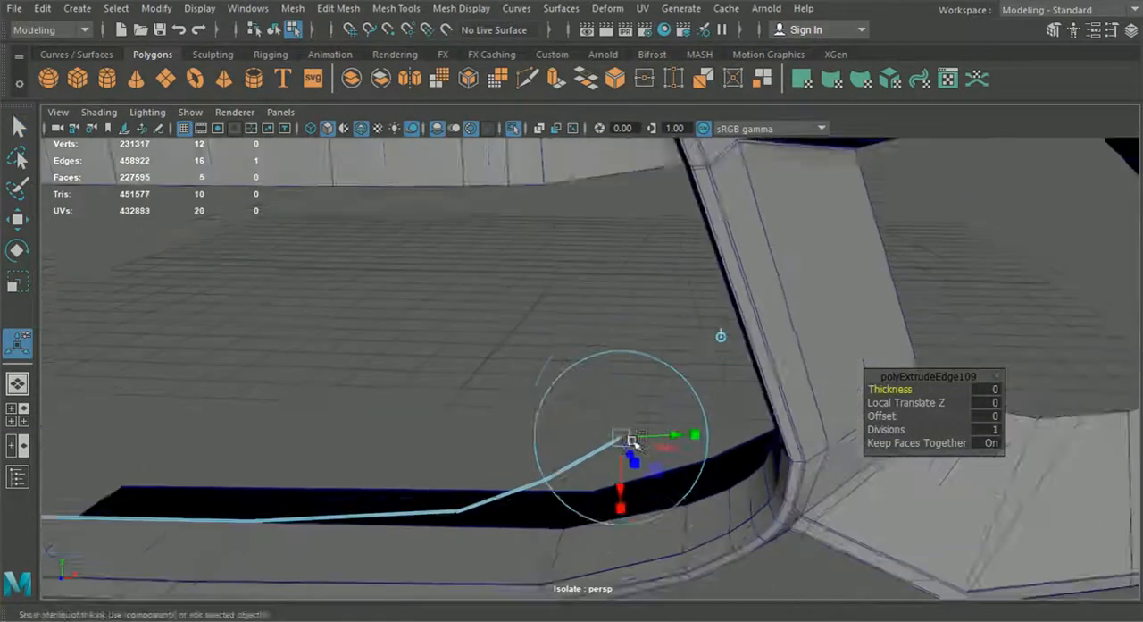
click(717, 326)
drag(615, 425, 651, 268)
alt+middle_drag(621, 384, 621, 333)
Step: Move the strip's corner vertex against the foot of the intake opening's side wall
right_drag(619, 332, 538, 130)
alt+drag(545, 366, 639, 416)
alt+middle_drag(639, 416, 577, 461)
scroll(536, 473, up, 5)
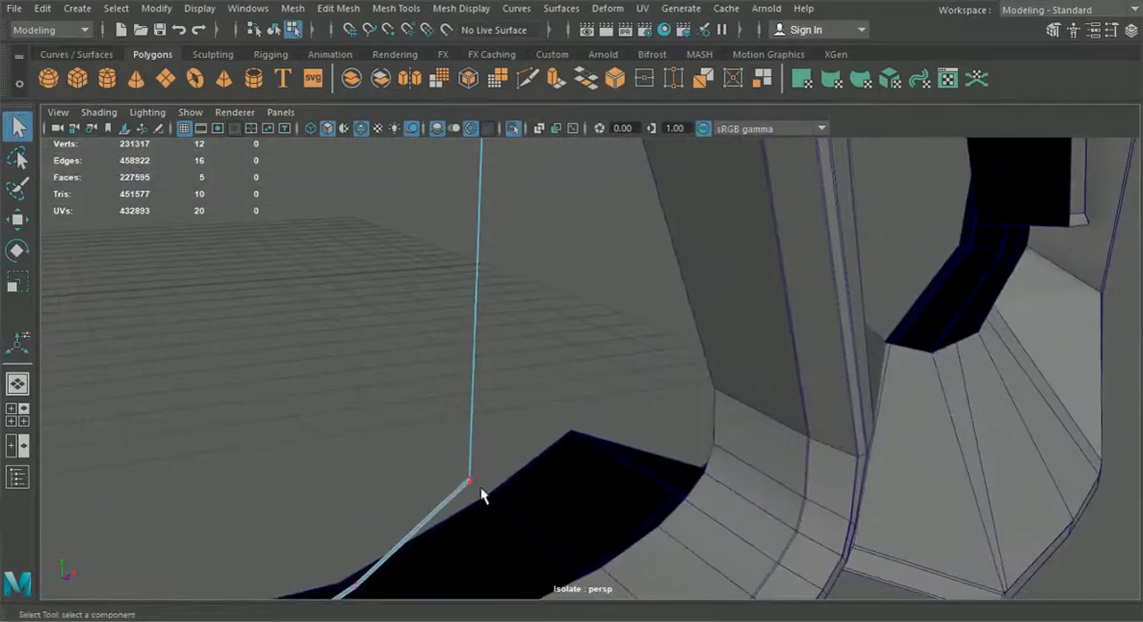
click(19, 224)
drag(467, 480, 707, 391)
drag(775, 384, 770, 385)
alt+drag(727, 452, 666, 438)
Step: Snap the next strip vertex onto the lip's curved corner and shift its neighbour outward to follow the lip's rear edge
scroll(625, 442, down, 2)
click(364, 434)
key(v)
drag(364, 434, 641, 390)
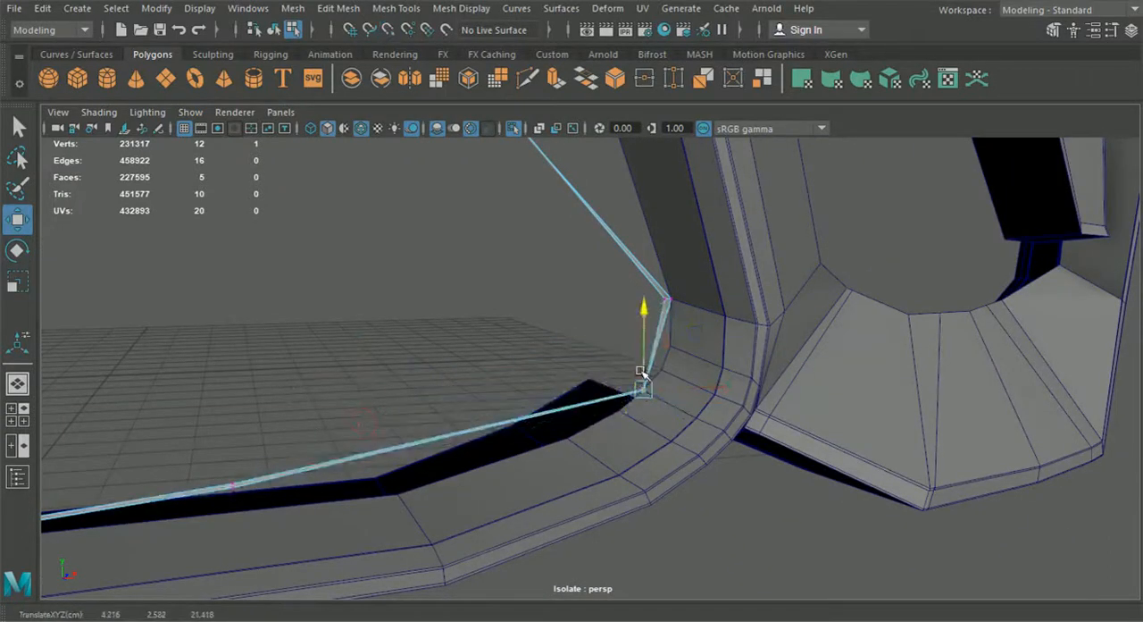
click(236, 489)
drag(237, 487, 402, 449)
alt+drag(409, 507, 525, 474)
Step: Position the strip's upper end vertices at the upper corner of the intake opening, where the side wall meets the crossbar
scroll(524, 464, down, 1)
alt+middle_drag(456, 335, 483, 466)
alt+drag(483, 466, 392, 425)
drag(482, 382, 614, 235)
drag(568, 193, 567, 197)
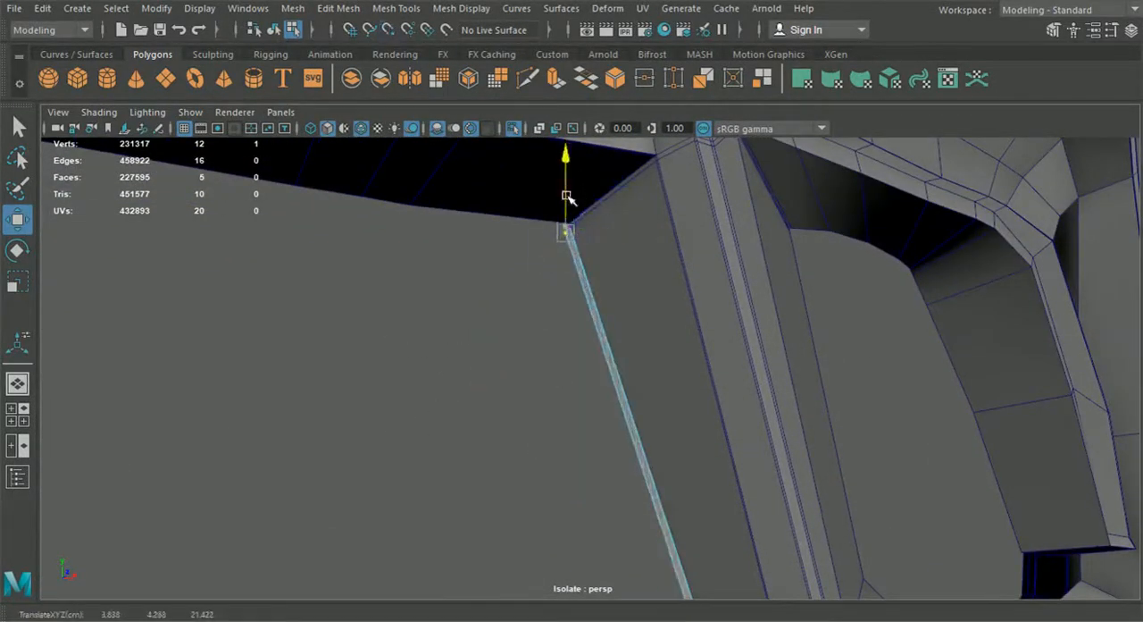
Step: Extrude the strip's upper end edge beneath the bumper's crossbar toward the car's centre line
alt+drag(553, 329, 546, 370)
right_drag(573, 339, 557, 182)
key(ctrl+e)
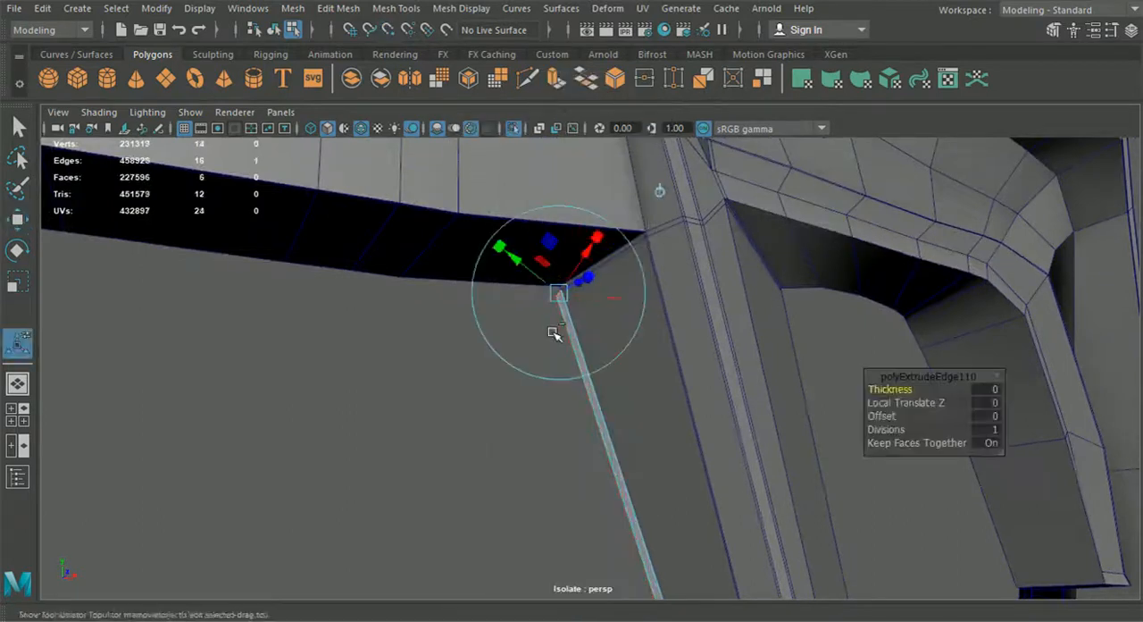
alt+drag(589, 327, 200, 315)
alt+middle_drag(193, 365, 664, 424)
drag(671, 377, 349, 374)
alt+drag(449, 442, 397, 463)
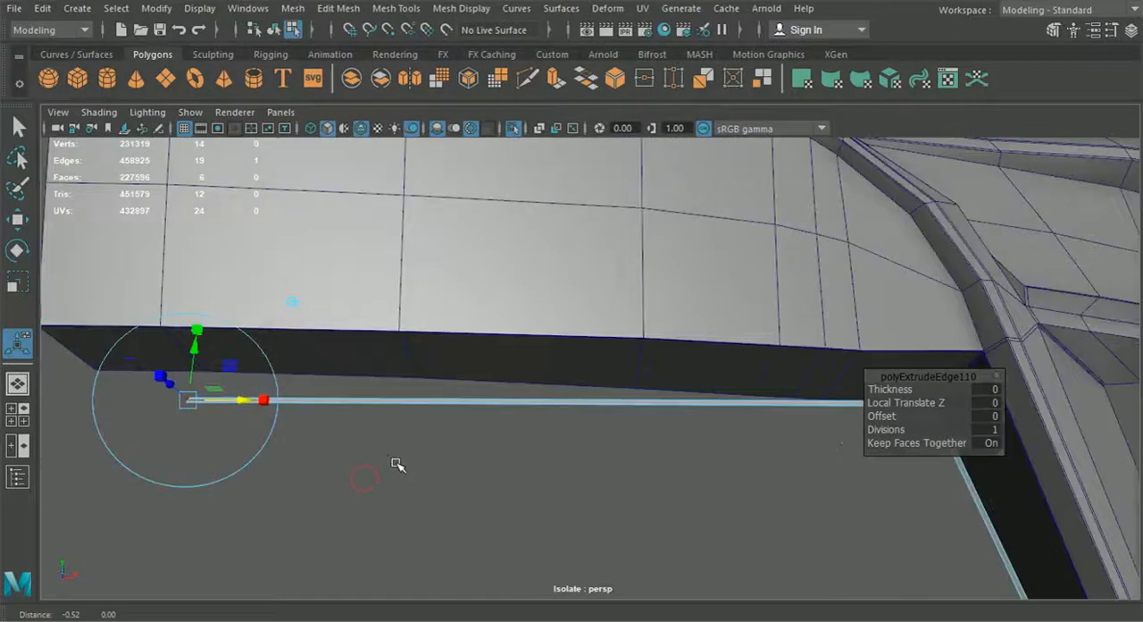
alt+middle_drag(389, 437, 610, 426)
Step: Snap the strip's end vertex to the crossbar's lower rear corner at the car's centre and align the other end vertex with it
right_drag(559, 399, 472, 133)
scroll(375, 385, up, 5)
click(269, 402)
alt+middle_drag(267, 404, 514, 416)
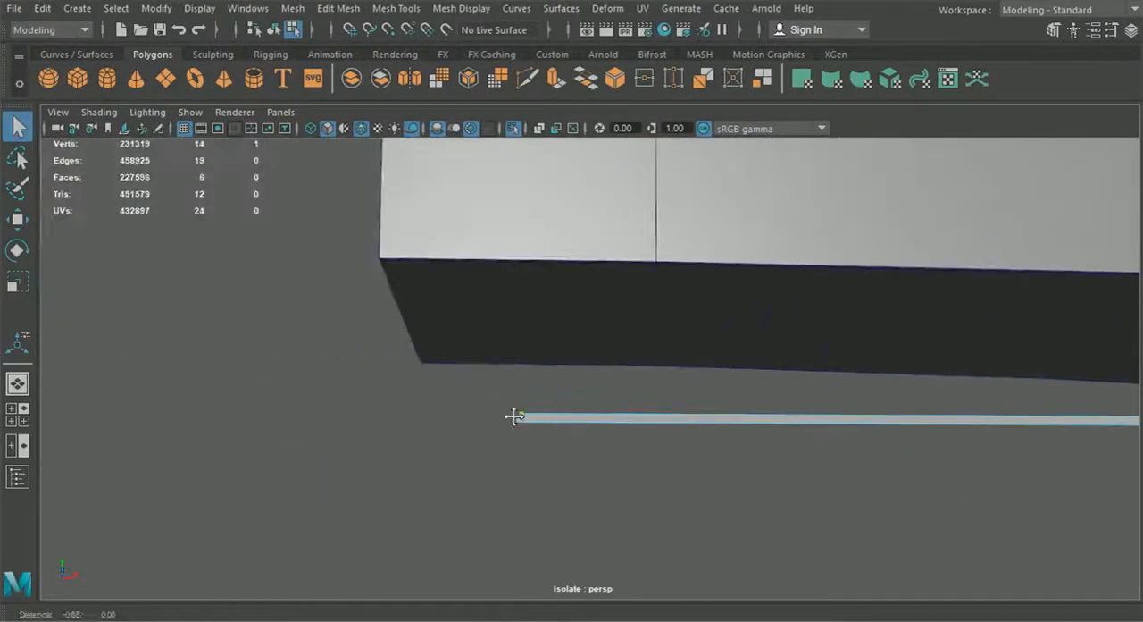
click(21, 220)
key(v)
drag(522, 415, 423, 364)
click(515, 422)
drag(425, 297, 426, 308)
scroll(753, 502, down, 6)
alt+middle_drag(753, 503, 564, 441)
scroll(564, 440, up, 3)
alt+drag(565, 440, 730, 557)
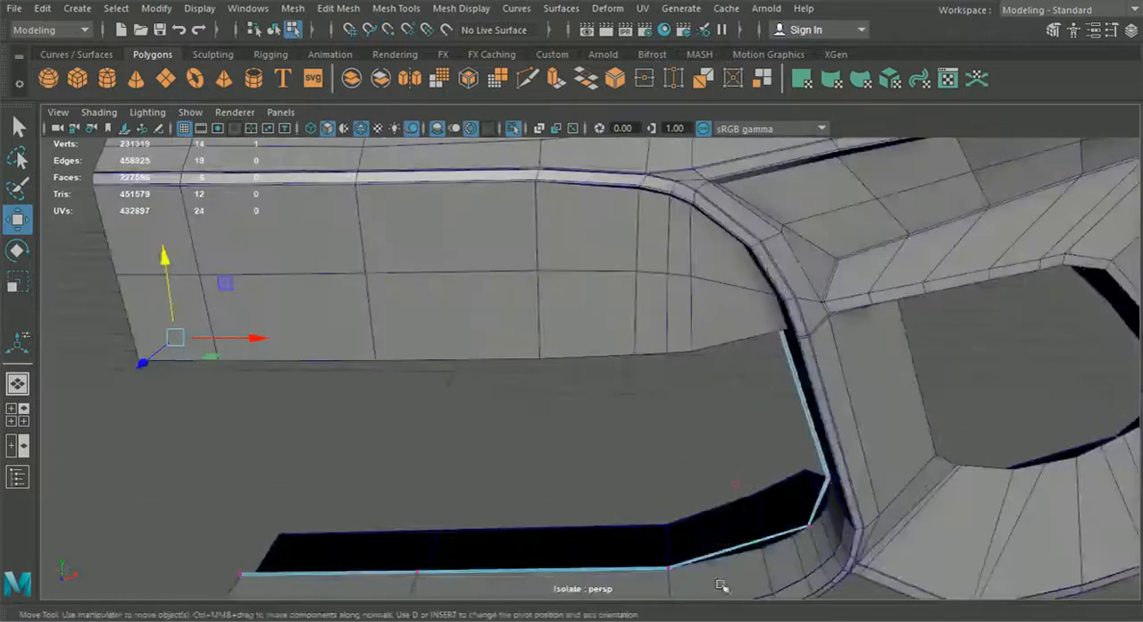
Step: Insert edge loops across the strip around the lip's lower curved corner, lined up with the lip's existing edges
alt+middle_drag(730, 556, 593, 431)
scroll(593, 431, up, 2)
scroll(593, 431, up, 3)
alt+drag(593, 431, 569, 485)
alt+middle_drag(569, 485, 566, 439)
click(395, 9)
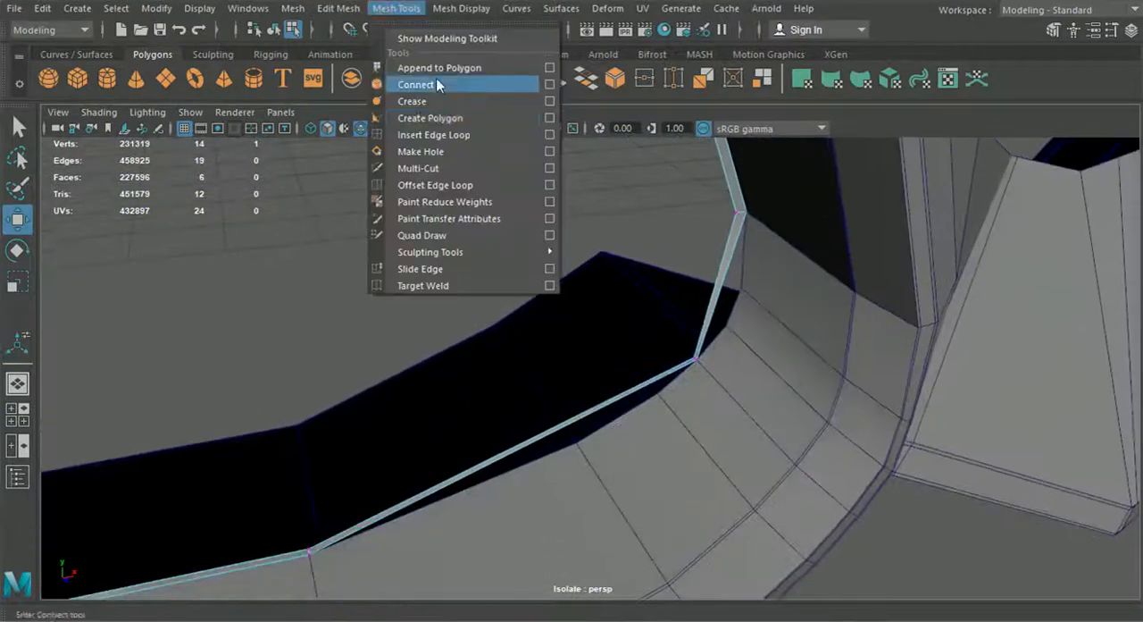
click(434, 135)
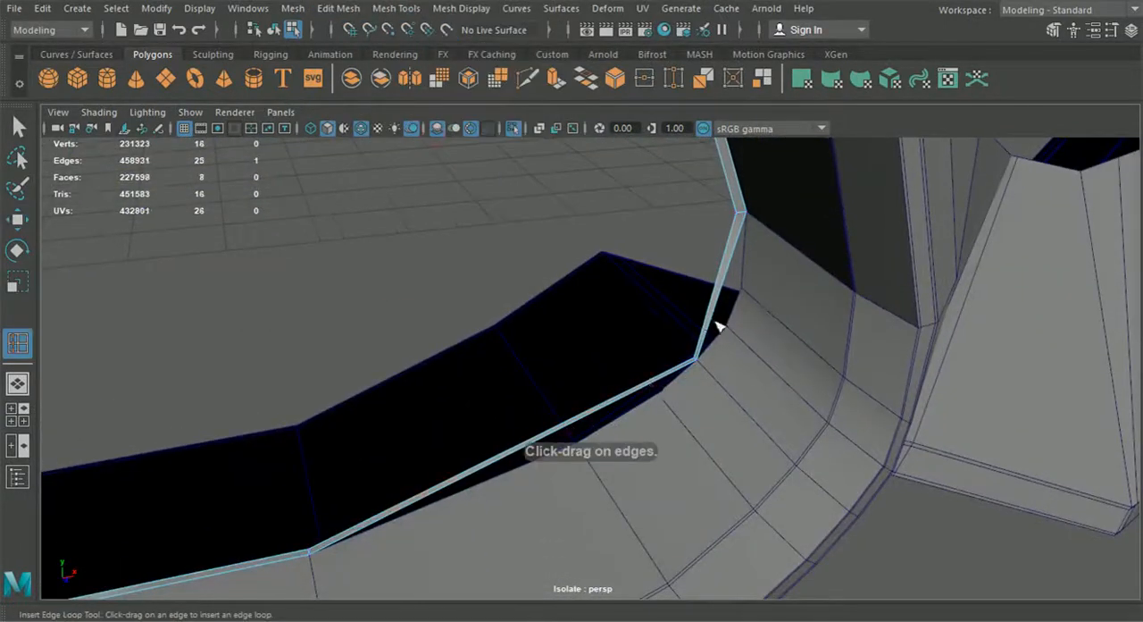
drag(717, 327, 726, 314)
Step: Snap the outer vertex of the first new loop onto the lip's rear edge below the curved corner
click(18, 220)
right_drag(735, 241, 652, 123)
scroll(597, 442, up, 3)
alt+middle_drag(597, 442, 595, 401)
scroll(589, 401, down, 1)
click(550, 398)
drag(550, 400, 559, 424)
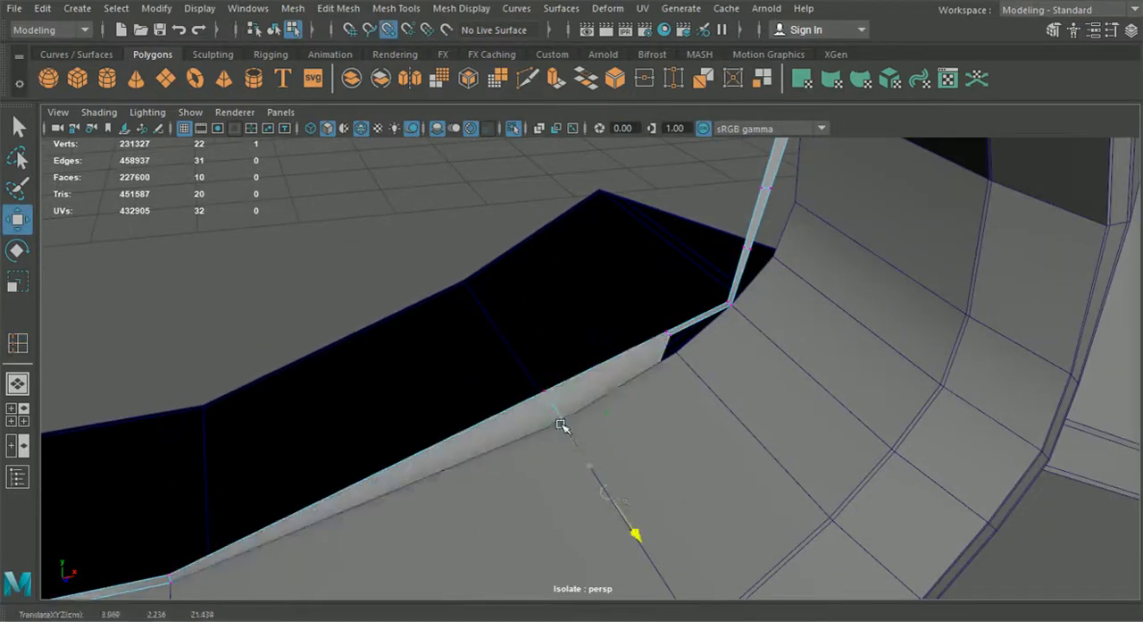
drag(608, 493, 560, 421)
Step: Snap the loop's inner vertex to the same lip point and raise it slightly to restore the strip's width
click(545, 390)
key(v)
drag(559, 382, 559, 372)
alt+drag(576, 438, 566, 404)
drag(545, 509, 459, 472)
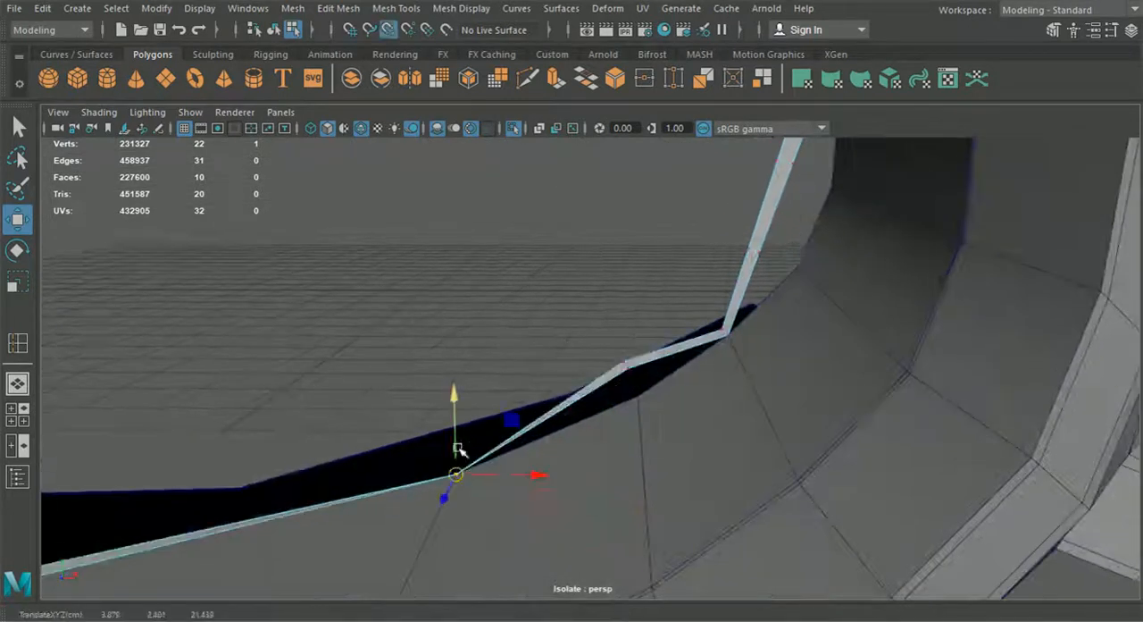
drag(455, 394, 455, 382)
Step: Reposition the remaining loop vertices around the curved corner, snapping them to the lip's rear edge points
click(628, 368)
key(v)
mouse_move(628, 369)
mouse_down()
mouse_move(607, 352)
mouse_move(633, 370)
mouse_move(633, 349)
mouse_up()
click(762, 256)
key(v)
drag(763, 255, 797, 268)
click(793, 164)
key(v)
drag(793, 164, 795, 268)
click(786, 166)
key(v)
Step: Shift the strip's vertices on the side wall sideways so the strip follows the wall's rear edge
drag(799, 184, 813, 191)
drag(900, 190, 903, 189)
scroll(902, 191, down, 3)
alt+middle_drag(902, 191, 765, 414)
scroll(765, 414, up, 3)
click(792, 279)
drag(847, 280, 867, 281)
scroll(750, 367, down, 4)
alt+drag(750, 367, 759, 349)
alt+middle_drag(759, 348, 745, 464)
scroll(646, 459, up, 3)
scroll(646, 459, down, 2)
mouse_move(645, 459)
alt+mouse_down()
mouse_move(655, 453)
mouse_move(632, 447)
alt+mouse_up()
Step: Insert edge loops across the upper strip beneath the crossbar, matching the crossbar's vertical edges
click(17, 343)
alt+middle_drag(179, 327, 581, 344)
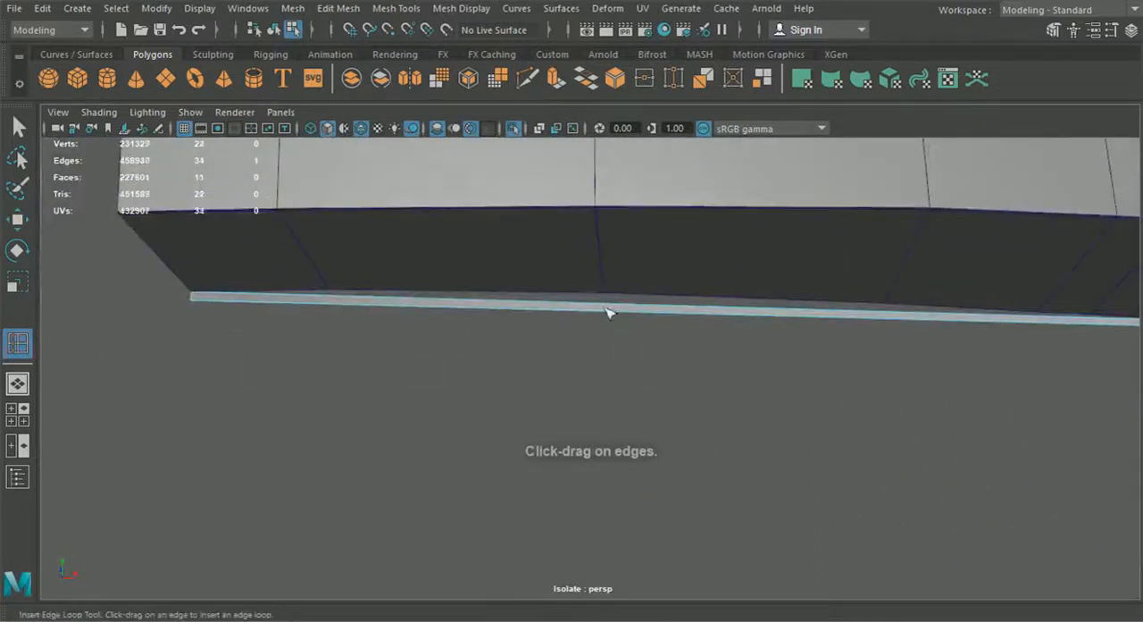
drag(632, 312, 602, 313)
click(880, 320)
alt+middle_drag(880, 322, 497, 330)
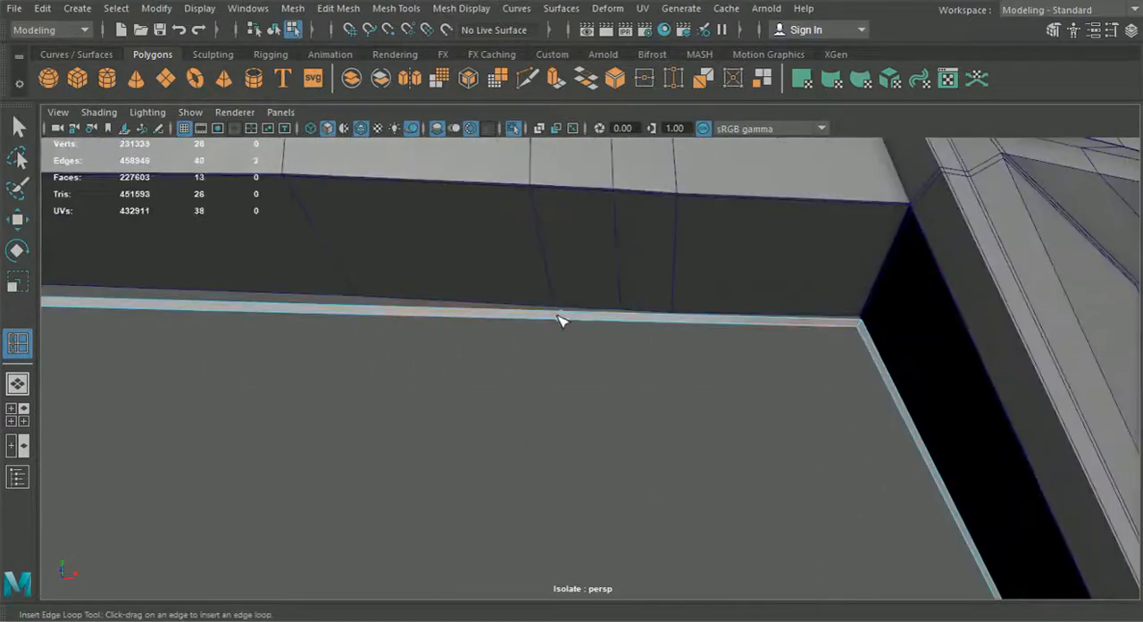
Step: Snap the new loop's vertices nearest the upper corner to the crossbar's lower rear edge and offset the lower one
click(18, 221)
right_drag(235, 302, 156, 140)
scroll(456, 342, up, 1)
key(v)
mouse_move(678, 283)
mouse_down()
mouse_move(708, 309)
mouse_move(689, 300)
mouse_up()
drag(717, 357, 676, 307)
drag(686, 313, 689, 301)
alt+drag(667, 263, 706, 276)
drag(687, 239, 636, 316)
Step: Snap the next upper-row strip vertices to the crossbar's rear edge points and reposition the adjacent lower-row vertex
click(605, 320)
key(v)
click(558, 293)
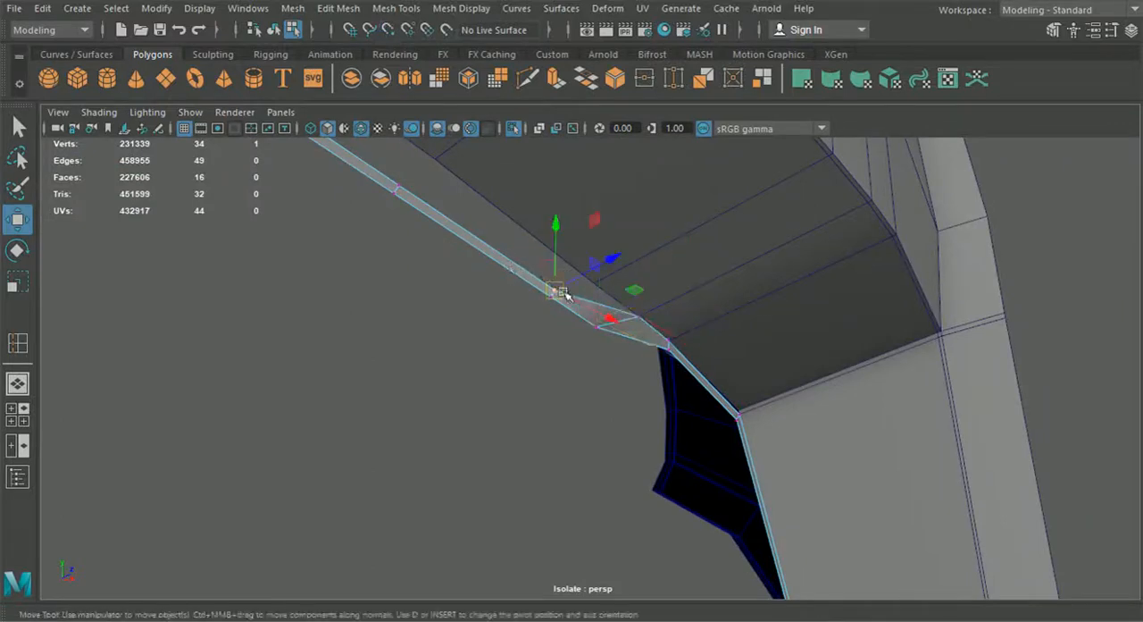
key(v)
drag(560, 294, 593, 284)
click(398, 191)
key(v)
drag(398, 192, 429, 171)
click(598, 330)
key(v)
drag(598, 329, 638, 316)
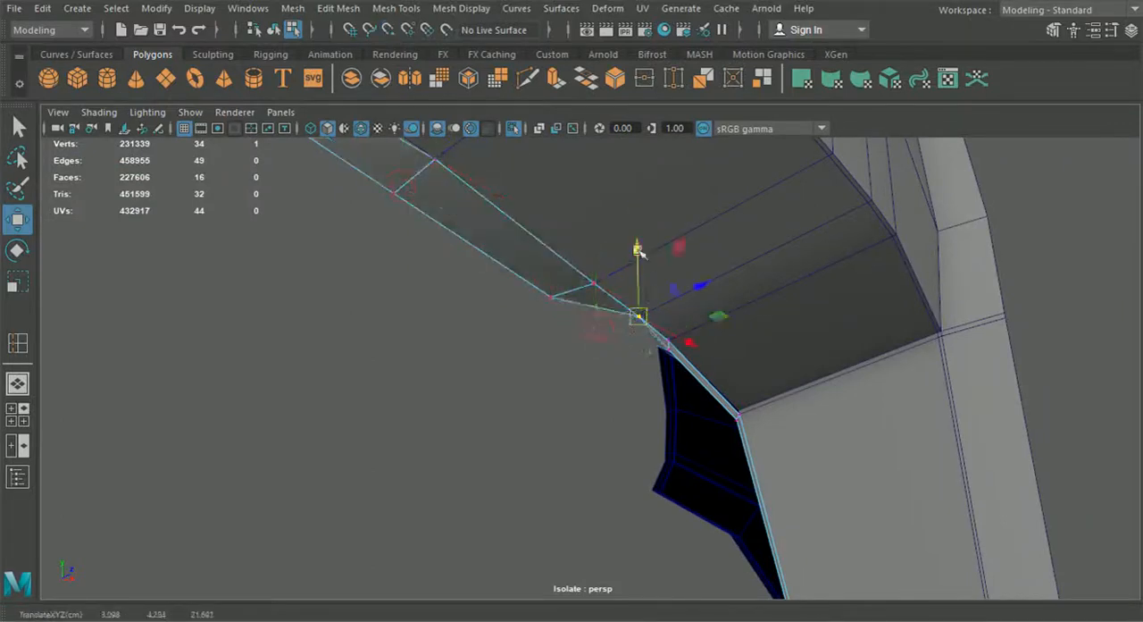
Step: Snap the next two lower-row strip vertices to the matching points on the crossbar's rear edge
click(549, 293)
key(v)
drag(549, 293, 592, 280)
click(394, 195)
drag(393, 194, 435, 160)
Step: Position the lower-row vertices nearer the car's centre at the crossbar's edge points and lower them to give the strip width
alt+drag(470, 222, 487, 201)
drag(498, 277, 497, 288)
alt+drag(509, 334, 476, 303)
click(427, 330)
drag(427, 330, 470, 313)
drag(470, 249, 473, 262)
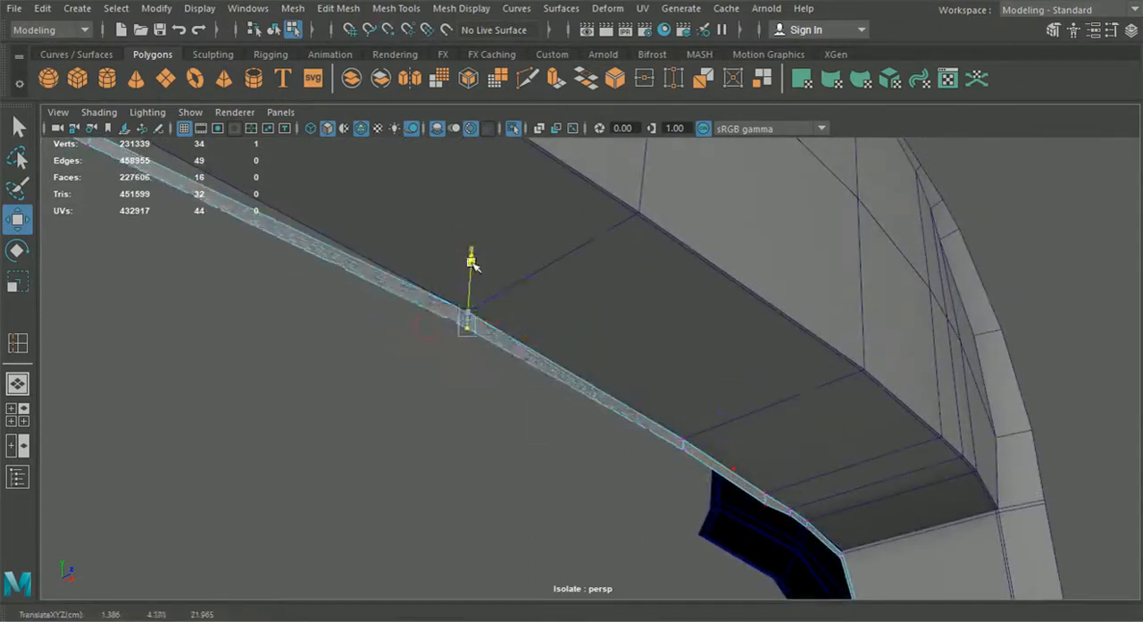
alt+middle_drag(473, 264, 751, 407)
drag(611, 384, 634, 391)
click(610, 396)
drag(639, 318, 638, 334)
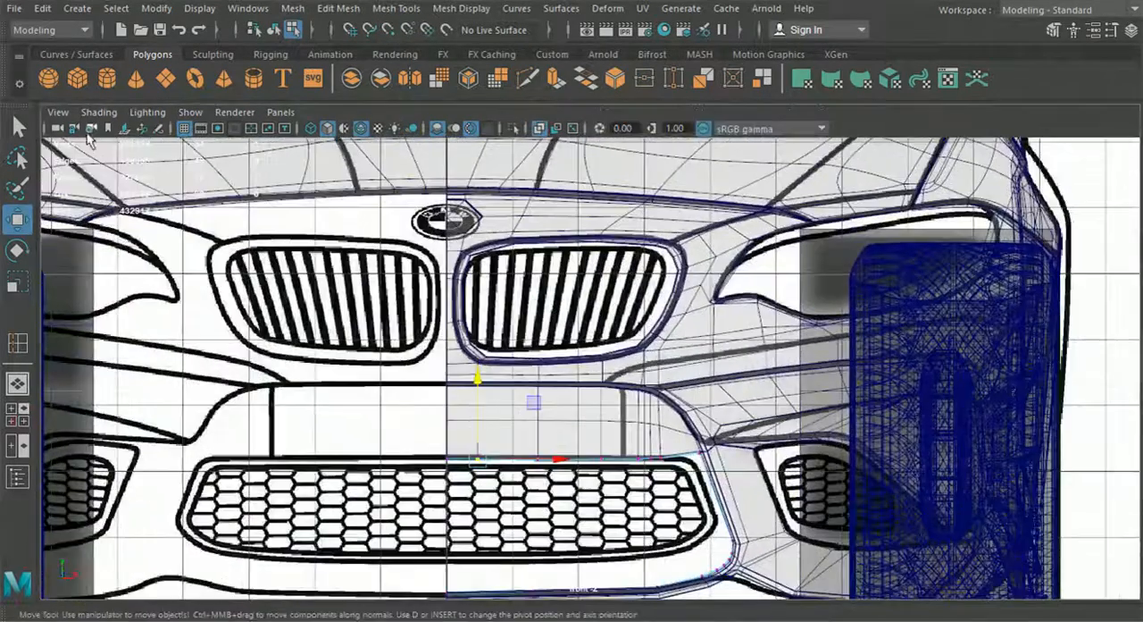
Step: In the front view, flatten the five lower-row vertices beneath the crossbar to one height and move them down slightly
click(99, 112)
click(125, 295)
scroll(440, 458, up, 10)
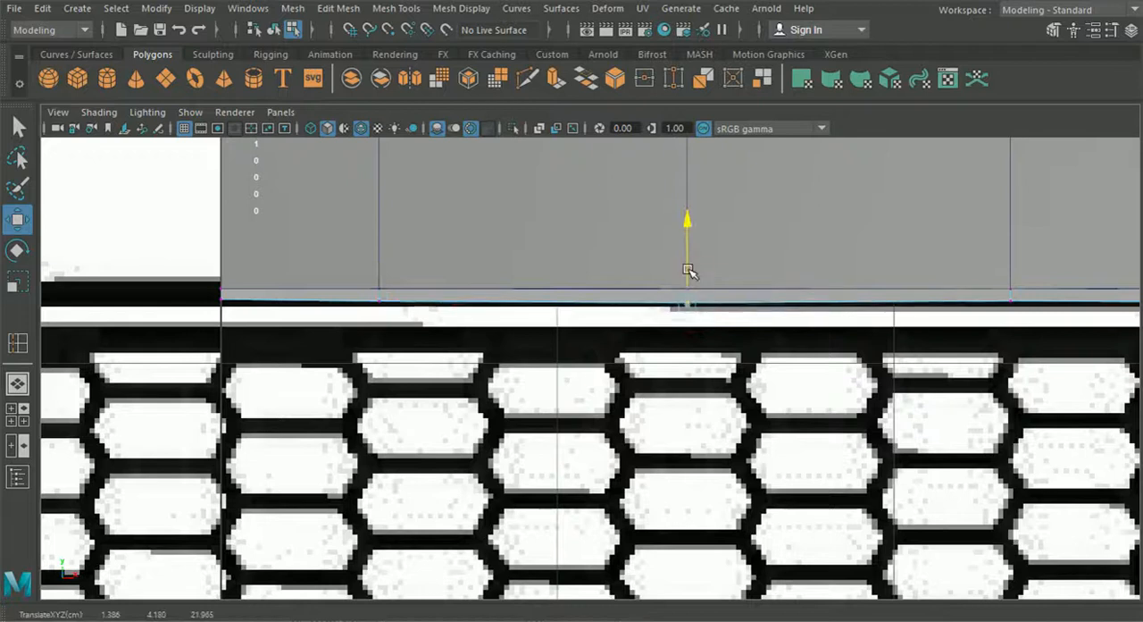
alt+middle_drag(688, 272, 576, 264)
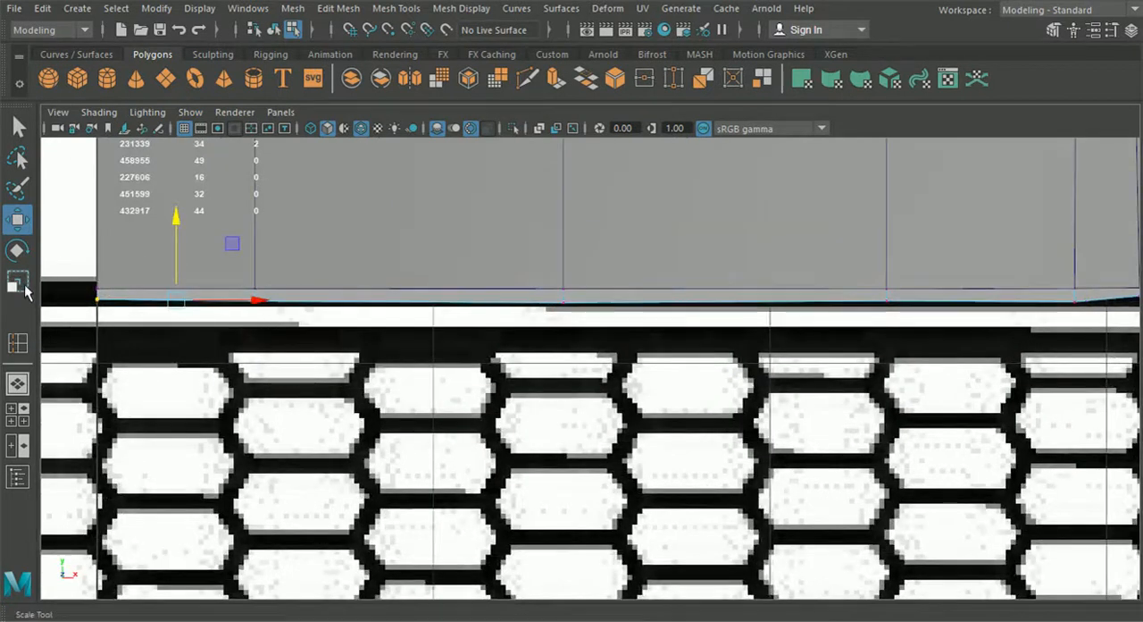
key(r)
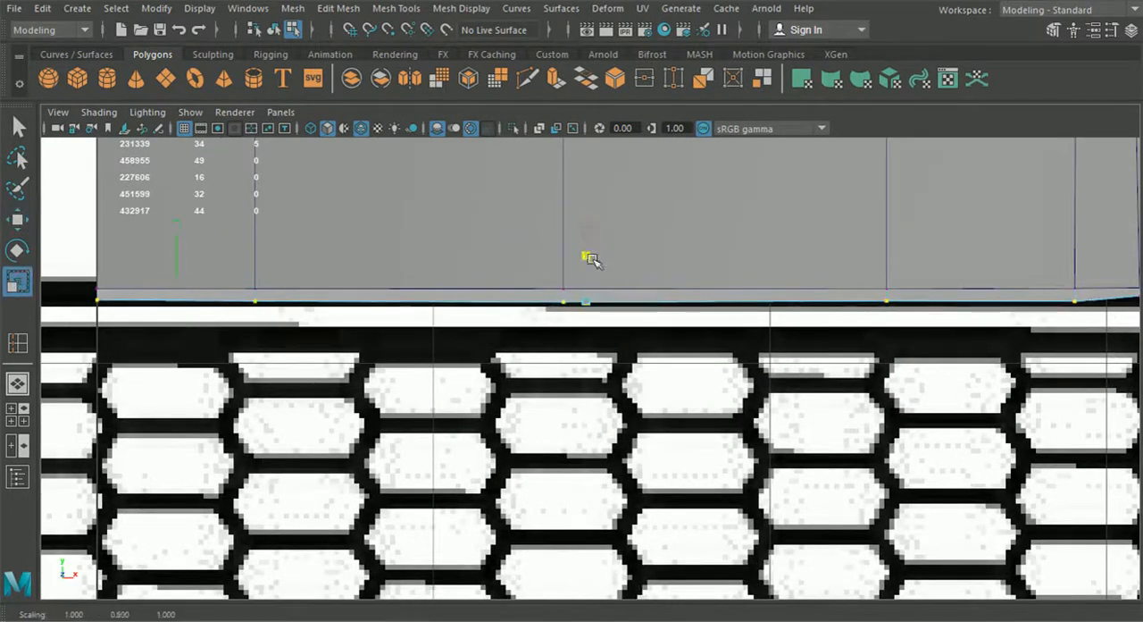
click(29, 221)
drag(587, 221, 587, 226)
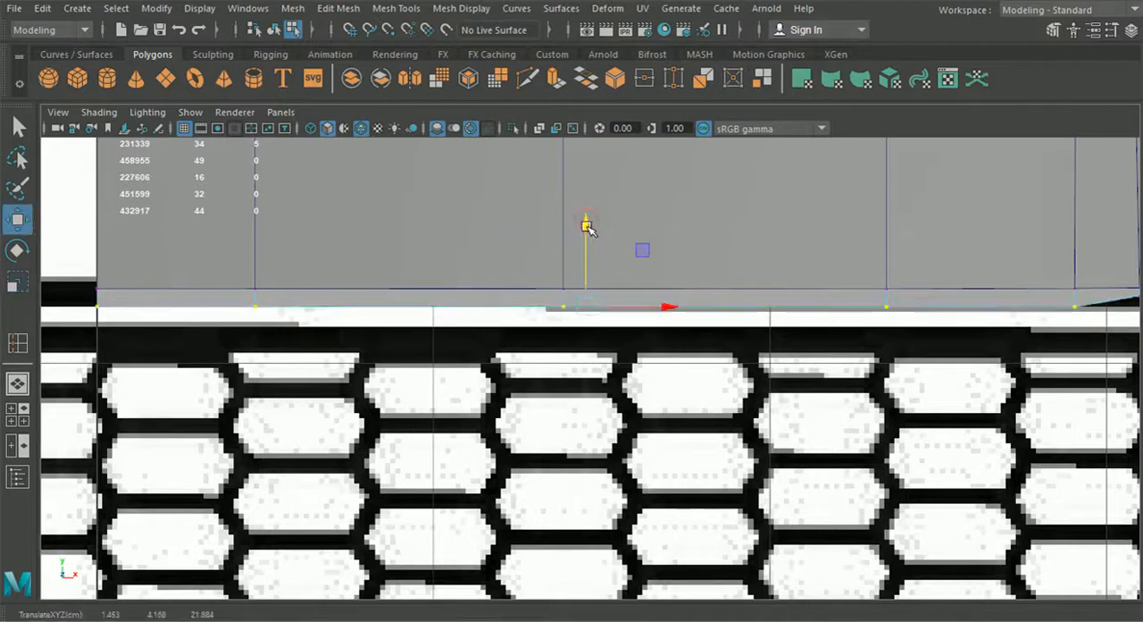
Step: Flatten the three lower-row vertices near the upper corner vertically and move them down level with the rest of the row
alt+middle_drag(1056, 329, 485, 327)
scroll(629, 322, up, 2)
shift+click(542, 276)
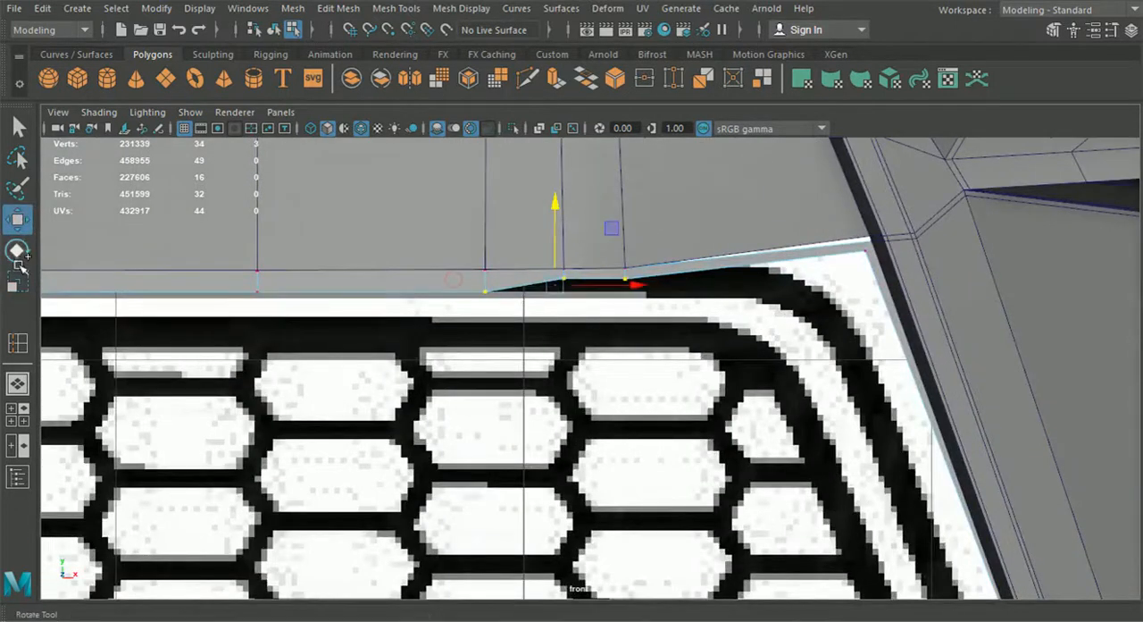
key(r)
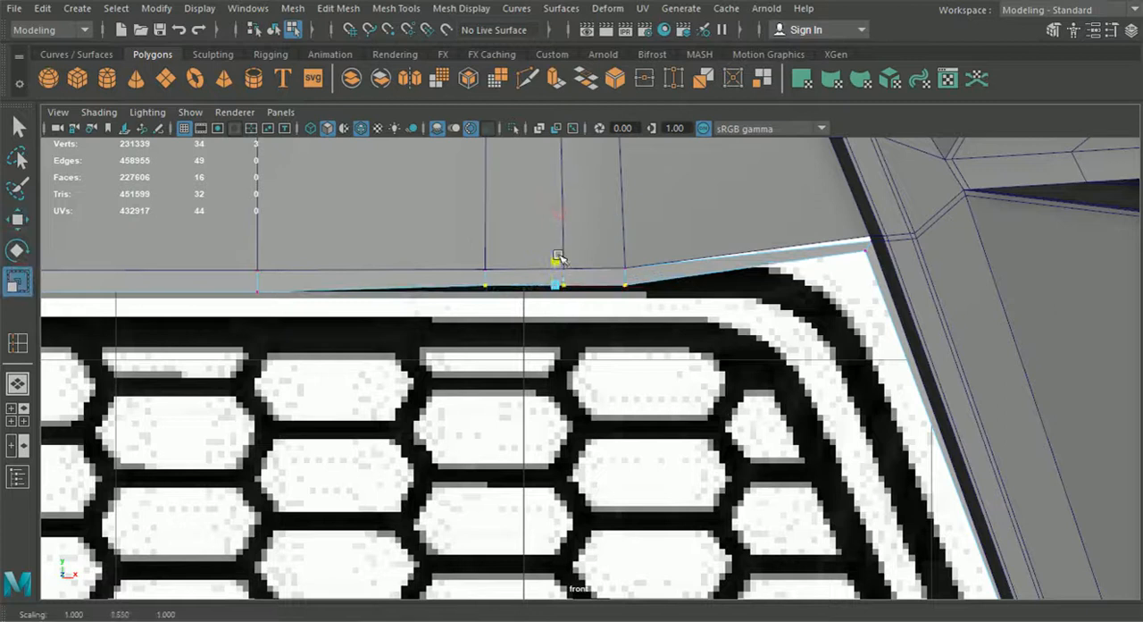
click(26, 225)
drag(555, 206, 555, 213)
Step: Adjust the lower-row vertices leading to the upper corner in the front view, using vertex snapping to align them
alt+middle_drag(677, 242, 531, 270)
scroll(536, 271, up, 1)
key(v)
drag(738, 257, 734, 228)
click(731, 268)
key(v)
drag(792, 262, 785, 262)
drag(726, 220, 726, 228)
scroll(770, 279, down, 5)
scroll(706, 387, up, 8)
Step: Return to the perspective view and snap the strip's upper corner vertices to the rear corner between crossbar and side wall
click(22, 384)
alt+drag(661, 462, 536, 363)
scroll(714, 368, up, 5)
alt+middle_drag(791, 370, 656, 357)
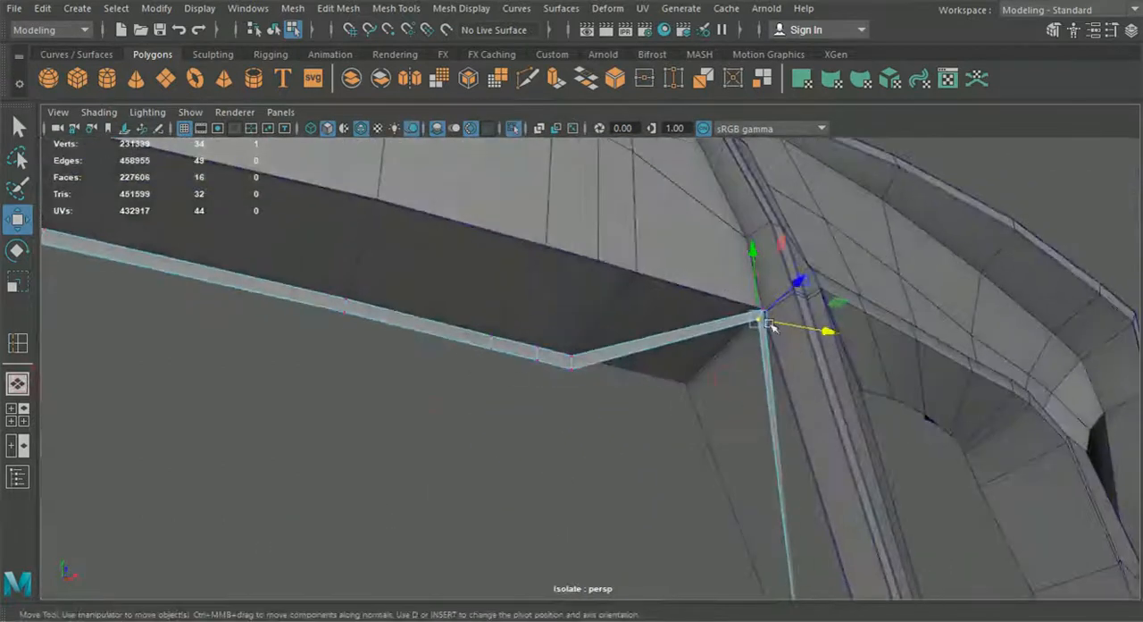
key(v)
drag(764, 312, 705, 370)
click(758, 320)
drag(758, 319, 686, 362)
Step: Reposition the strip's inner-edge vertices from the upper corner down around the lower curve to even out its width
scroll(711, 401, up, 5)
drag(761, 377, 815, 209)
drag(884, 295, 871, 447)
alt+drag(870, 447, 768, 384)
drag(788, 222, 830, 485)
alt+middle_drag(830, 485, 763, 409)
alt+right_drag(764, 409, 789, 409)
alt+drag(878, 477, 719, 348)
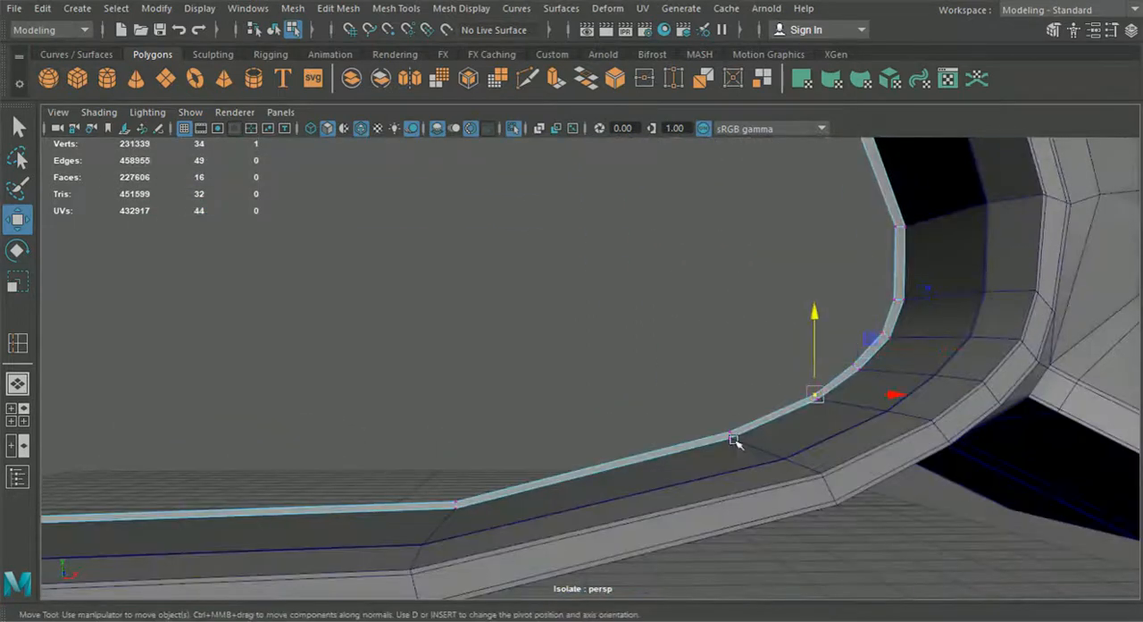
Step: Select the strip's inner vertices along the bottom of the intake and adjust their height together
alt+drag(543, 429, 302, 429)
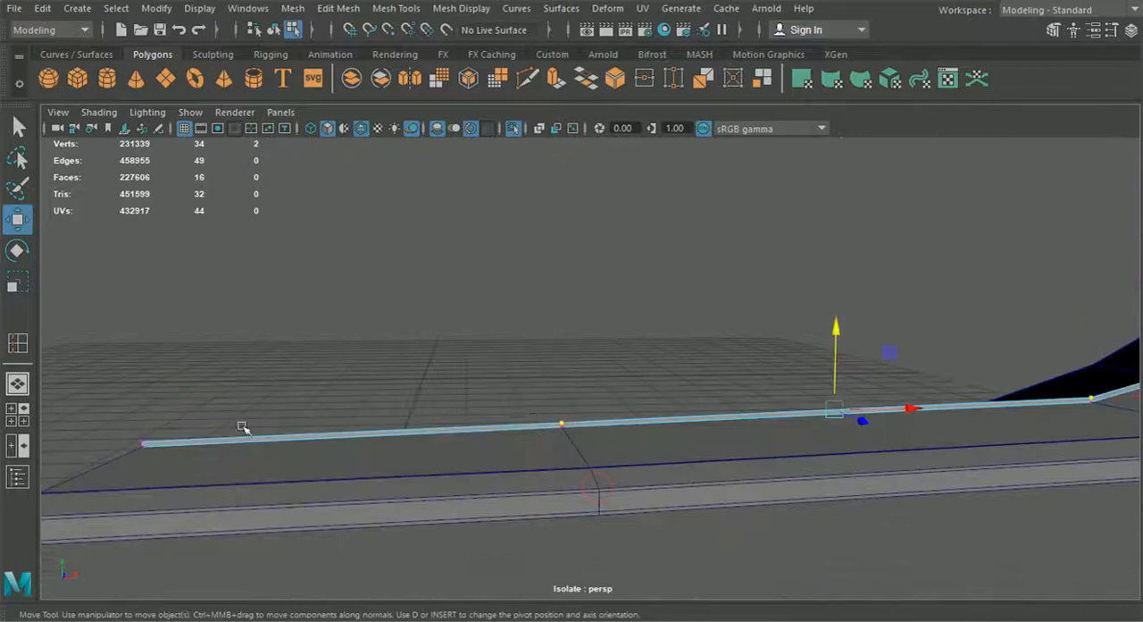
click(640, 348)
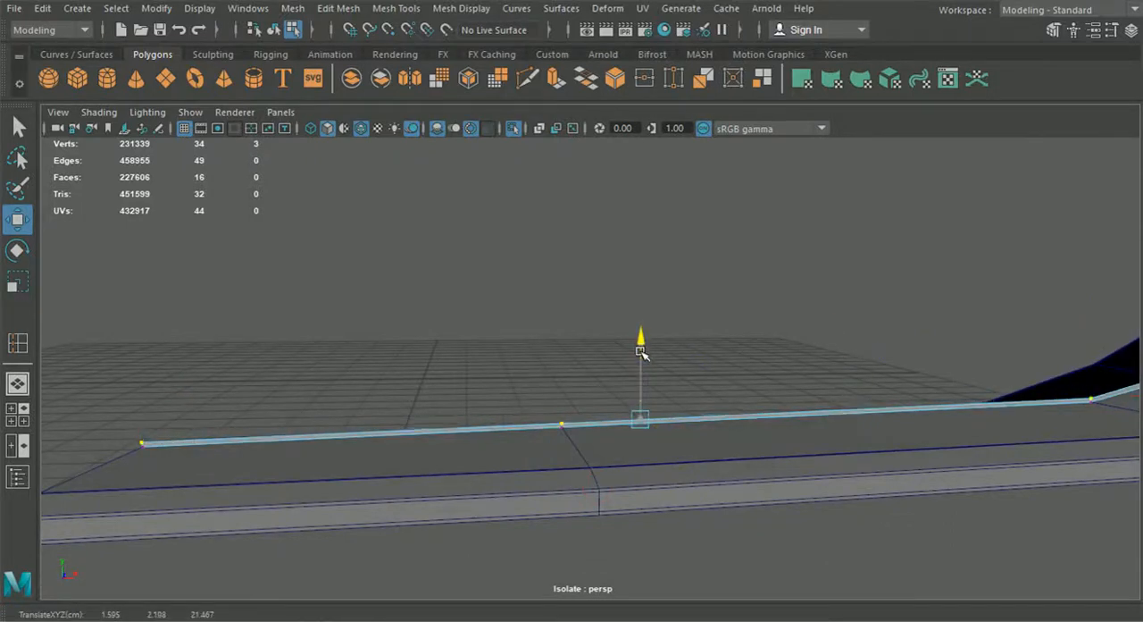
alt+drag(640, 349, 364, 163)
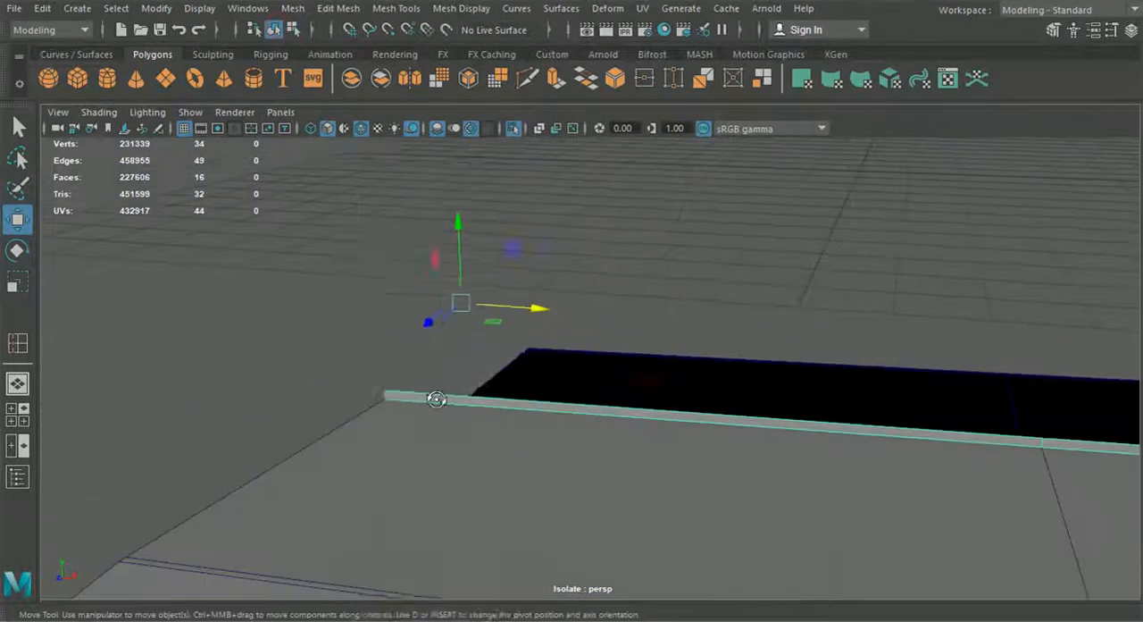
right_drag(446, 130, 436, 80)
click(442, 396)
Step: Select the strip's free inner border edges along the bottom, around the side, and under the crossbar
click(276, 31)
click(434, 395)
right_drag(434, 396, 432, 89)
click(462, 395)
scroll(462, 395, down, 4)
alt+middle_drag(768, 446, 564, 463)
shift+click(625, 456)
shift+click(1010, 474)
alt+middle_drag(1010, 474, 584, 432)
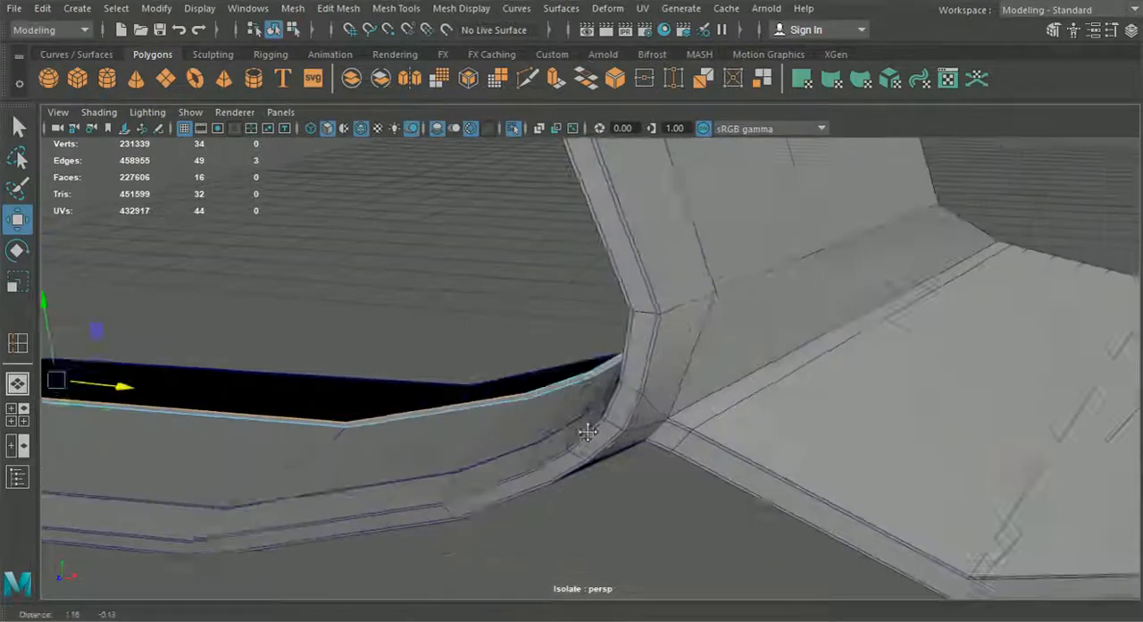
alt+drag(584, 432, 714, 436)
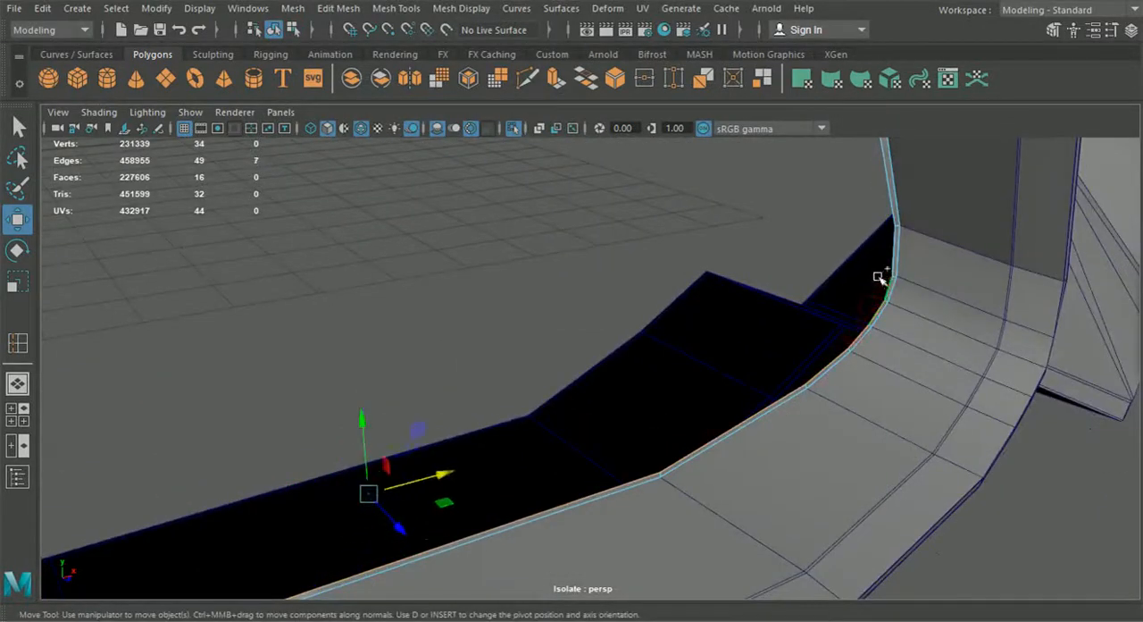
shift+click(875, 232)
alt+drag(875, 232, 727, 317)
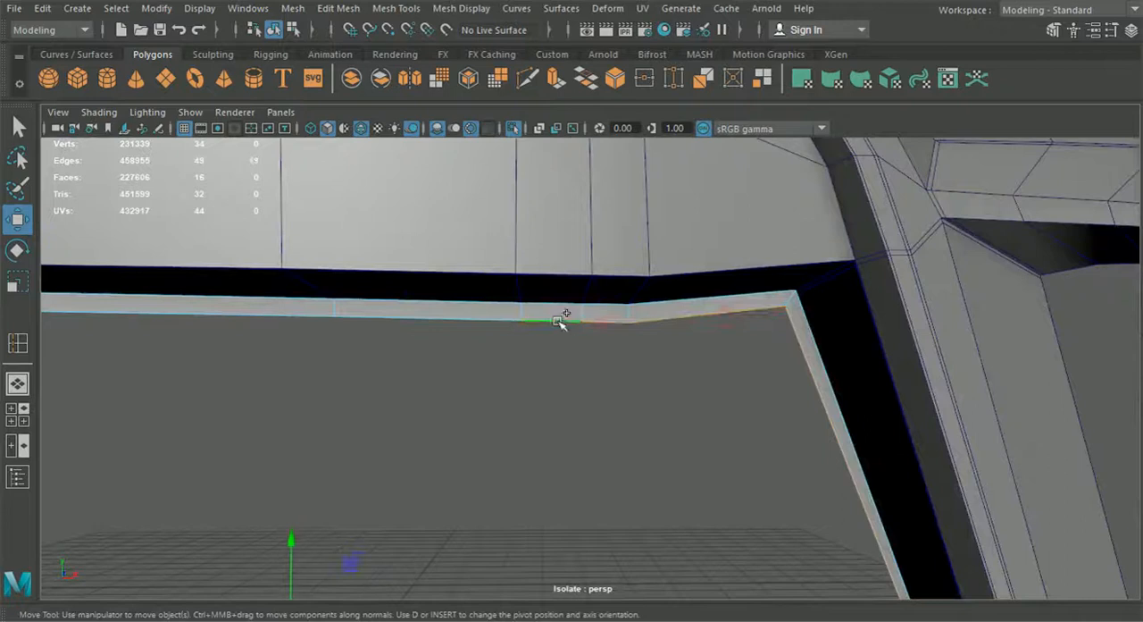
scroll(334, 339, down, 3)
alt+drag(334, 339, 574, 467)
Step: Extrude the selected border edges to add a second band of faces along the whole strip
key(ctrl+e)
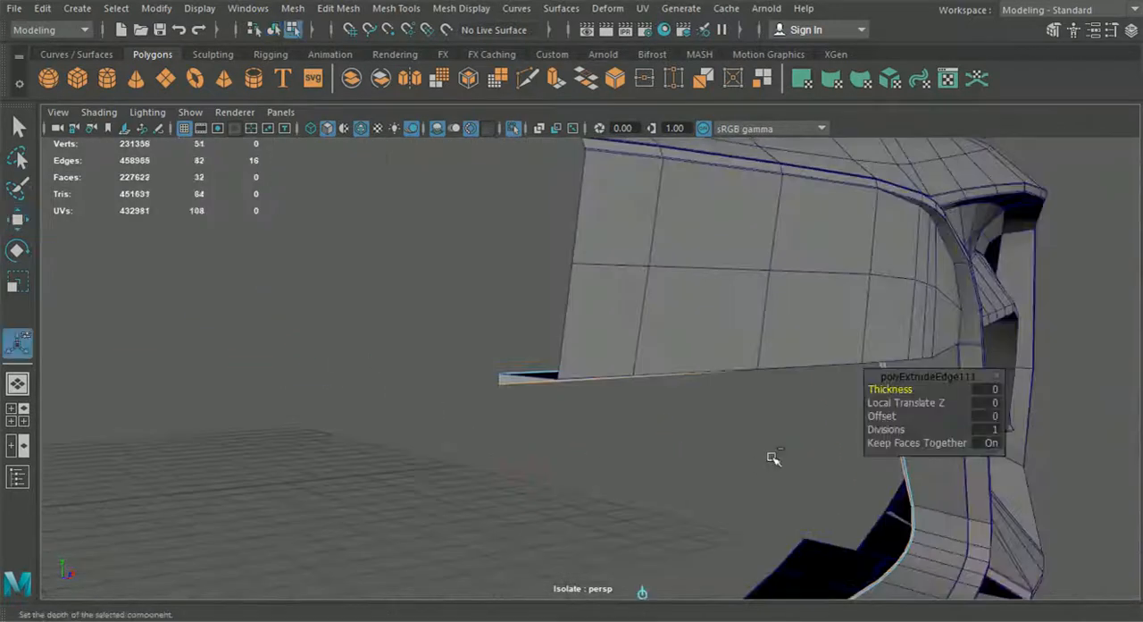
click(663, 432)
scroll(668, 433, up, 3)
drag(791, 445, 749, 446)
Step: Add an edge loop to the intake strip near its upper corner with the Insert Edge Loop tool
click(274, 30)
click(545, 375)
alt+drag(544, 375, 626, 384)
click(401, 13)
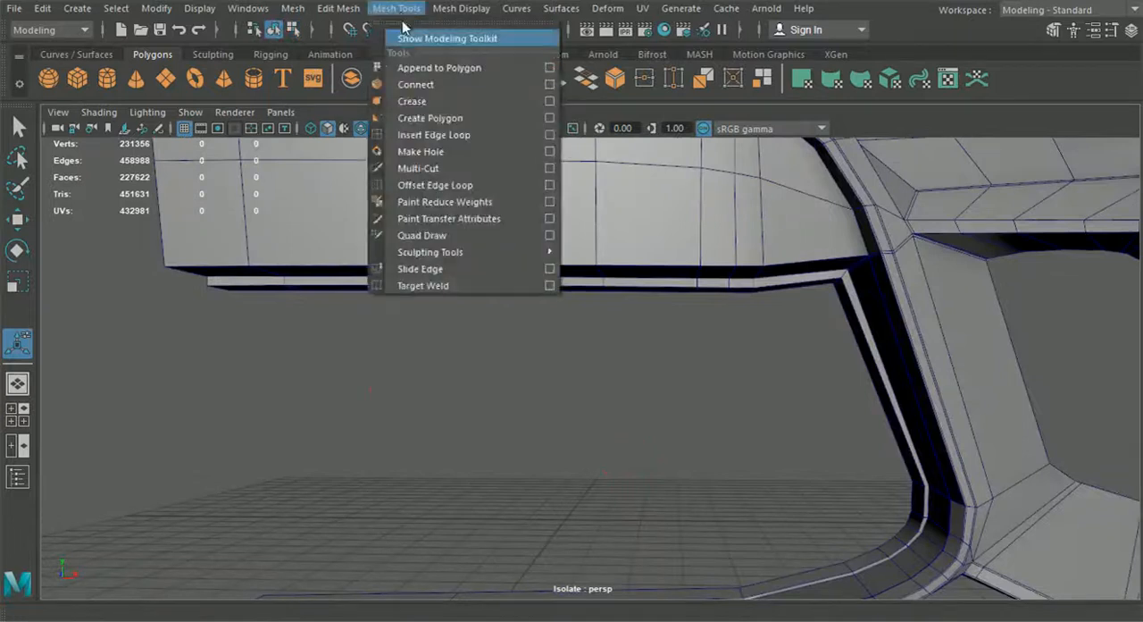
click(434, 135)
click(862, 307)
alt+middle_drag(870, 313, 686, 393)
alt+right_drag(625, 386, 563, 406)
click(774, 351)
alt+middle_drag(563, 407, 684, 393)
Step: Insert supporting edge loops lengthwise along the strip, close to its fold and border edges
click(274, 30)
alt+right_drag(572, 384, 536, 424)
alt+middle_drag(536, 423, 530, 384)
click(585, 327)
alt+drag(588, 328, 628, 335)
alt+right_drag(628, 335, 667, 356)
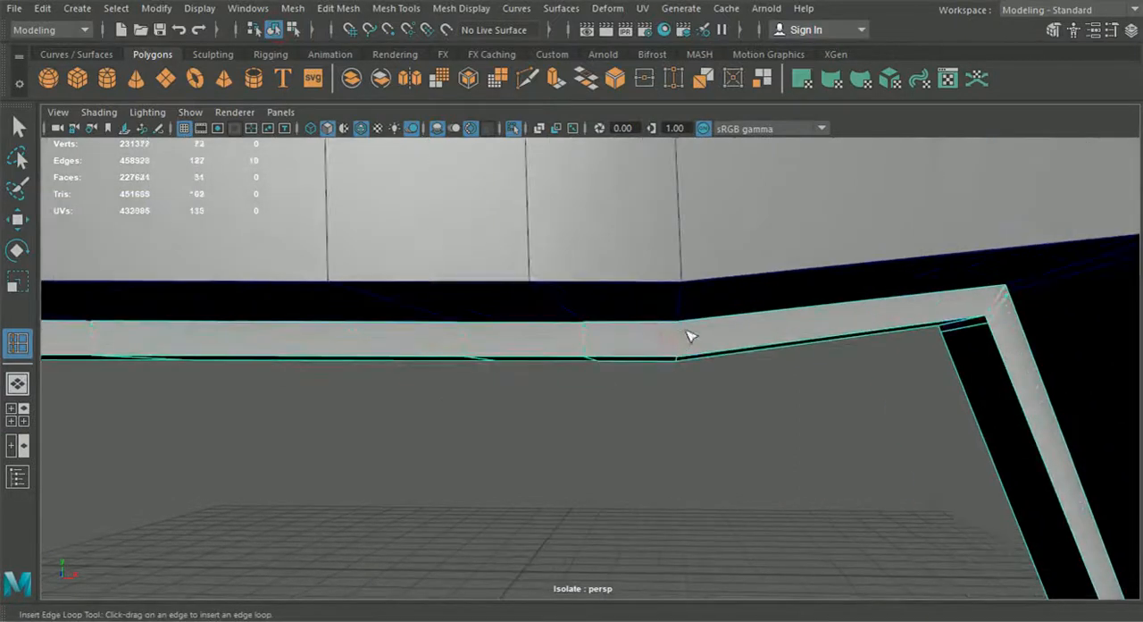
click(674, 353)
alt+drag(674, 355, 610, 373)
alt+right_drag(610, 372, 688, 357)
drag(880, 293, 926, 301)
alt+right_drag(893, 321, 602, 421)
alt+drag(602, 420, 561, 447)
click(275, 30)
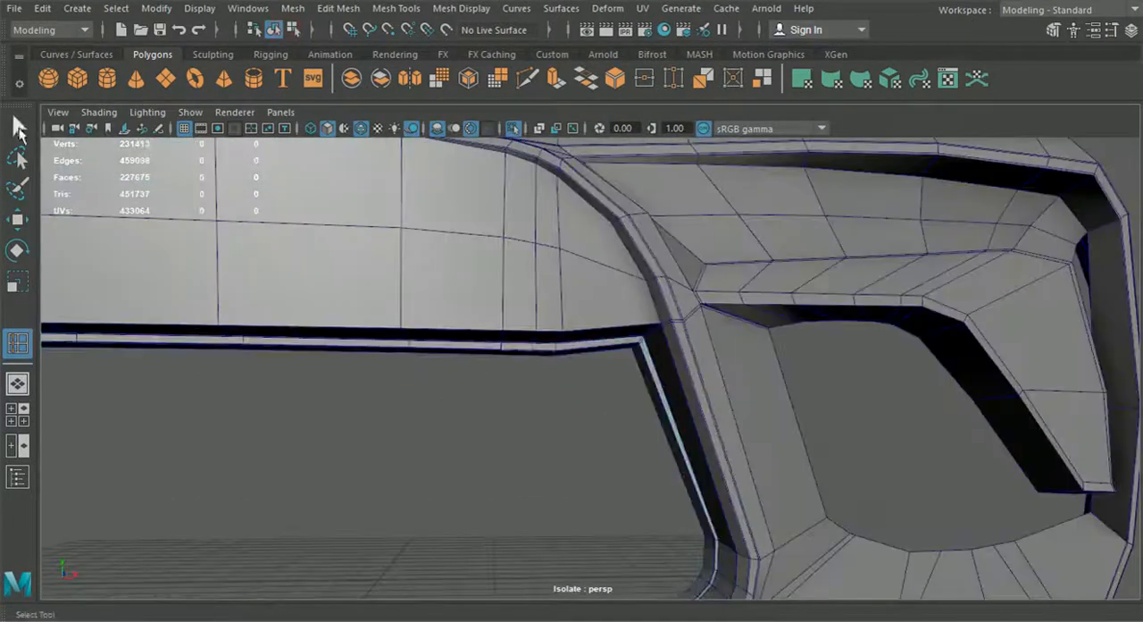
Step: Show the strip and the bumper in smooth preview and inspect them without the wireframe overlay
click(481, 349)
alt+right_drag(484, 351, 514, 405)
key(3)
click(514, 290)
key(3)
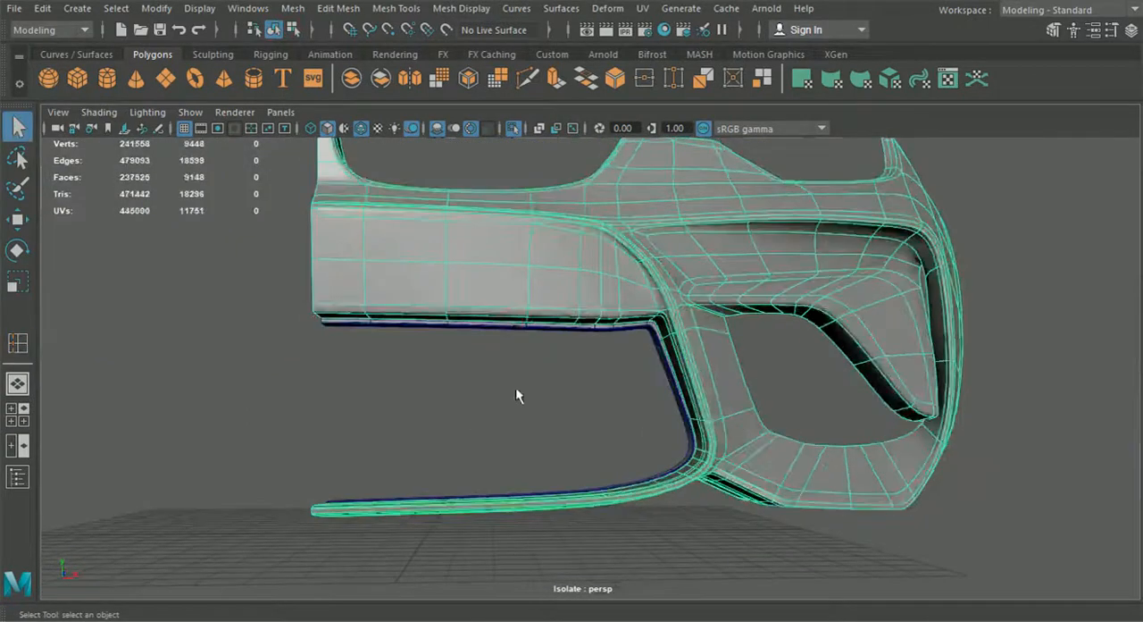
click(288, 365)
alt+right_drag(288, 365, 428, 432)
click(360, 128)
mouse_move(514, 348)
alt+mouse_down()
mouse_move(542, 383)
mouse_move(547, 416)
mouse_move(571, 418)
mouse_move(554, 413)
alt+mouse_up()
Step: Return the strip to unsmoothed display and raise its vertices along the straight section under the crossbar
scroll(542, 383, down, 4)
scroll(553, 413, up, 5)
scroll(554, 421, up, 3)
click(670, 336)
key(1)
right_drag(702, 334, 645, 335)
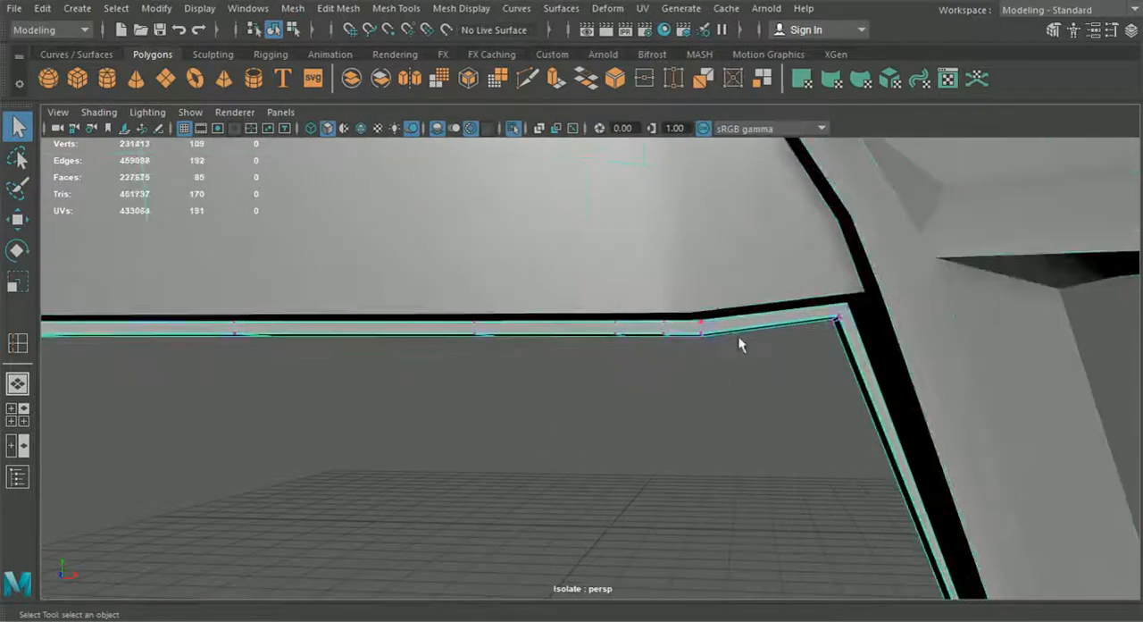
scroll(750, 346, up, 3)
drag(810, 379, 610, 316)
scroll(554, 389, down, 3)
alt+middle_drag(517, 406, 898, 418)
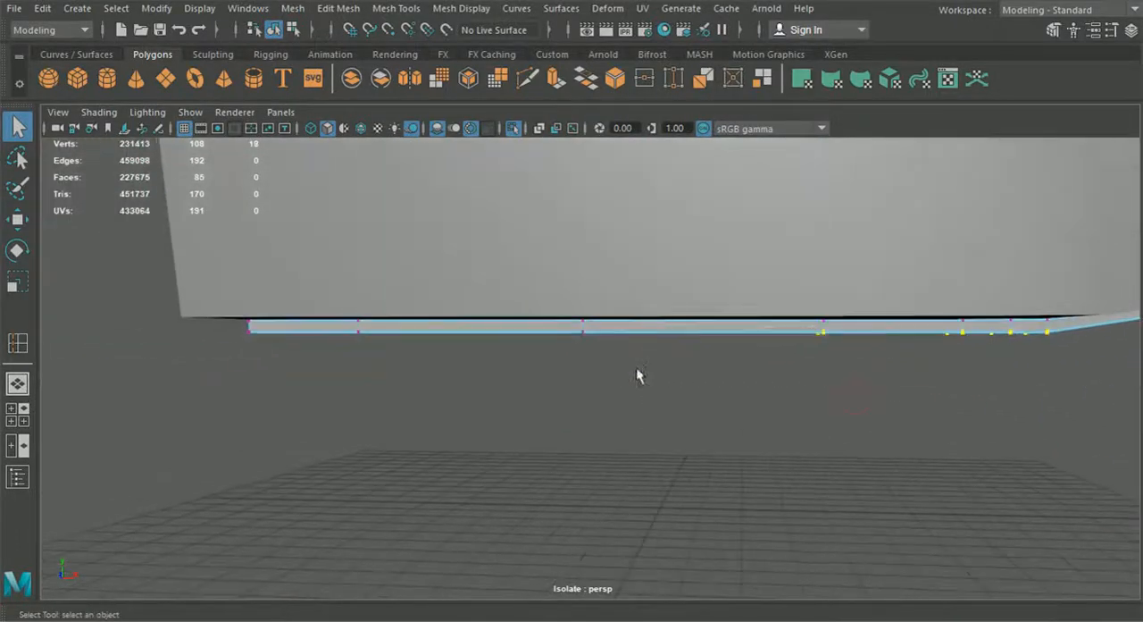
click(20, 221)
drag(647, 255, 649, 249)
Step: Select another group of vertices on the strip's crossbar section and raise them slightly
alt+middle_drag(777, 298, 500, 316)
scroll(721, 358, up, 3)
drag(746, 289, 748, 279)
scroll(752, 295, down, 5)
alt+middle_drag(701, 545, 745, 382)
Step: Switch the strip back to object mode, smooth its preview, and check its fit inside the intake
click(294, 29)
click(274, 29)
click(502, 314)
scroll(518, 360, down, 4)
click(528, 238)
alt+drag(518, 360, 623, 361)
key(3)
click(550, 359)
scroll(551, 359, down, 5)
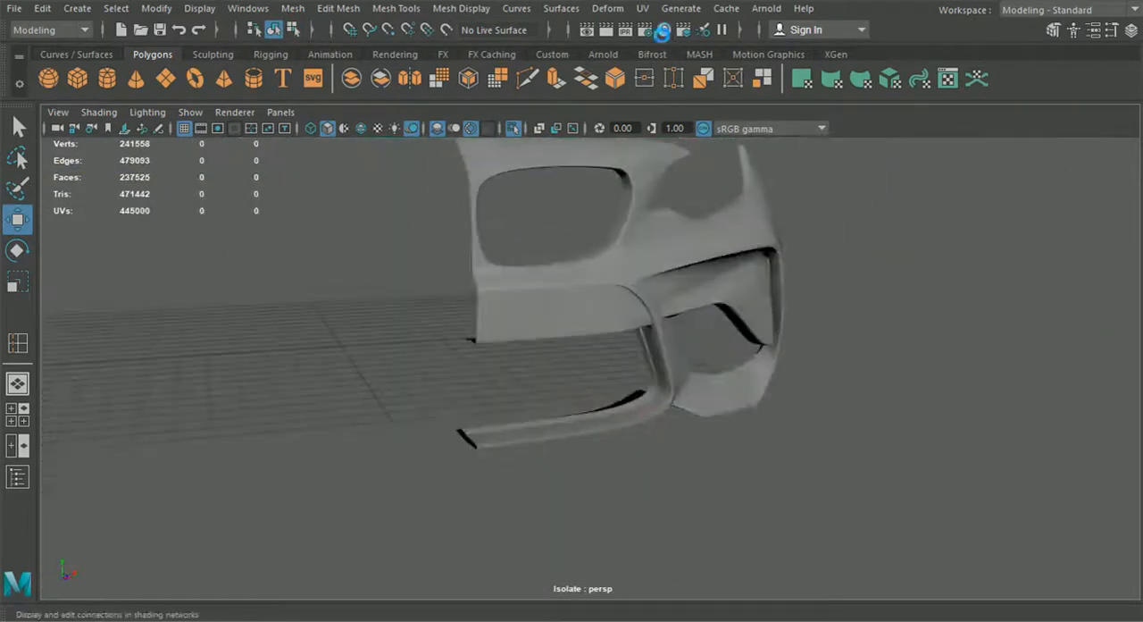
scroll(605, 357, up, 3)
click(684, 423)
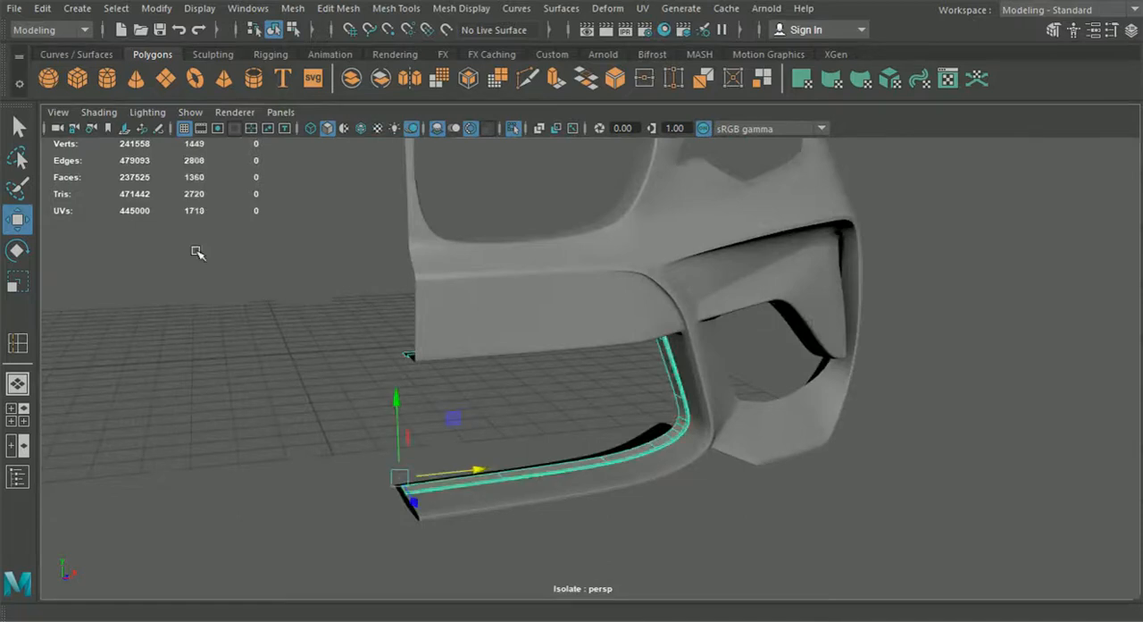
Step: Leave isolated view to show the whole car and turn on smooth preview for the grille ring
click(329, 398)
alt+drag(330, 398, 495, 204)
click(491, 282)
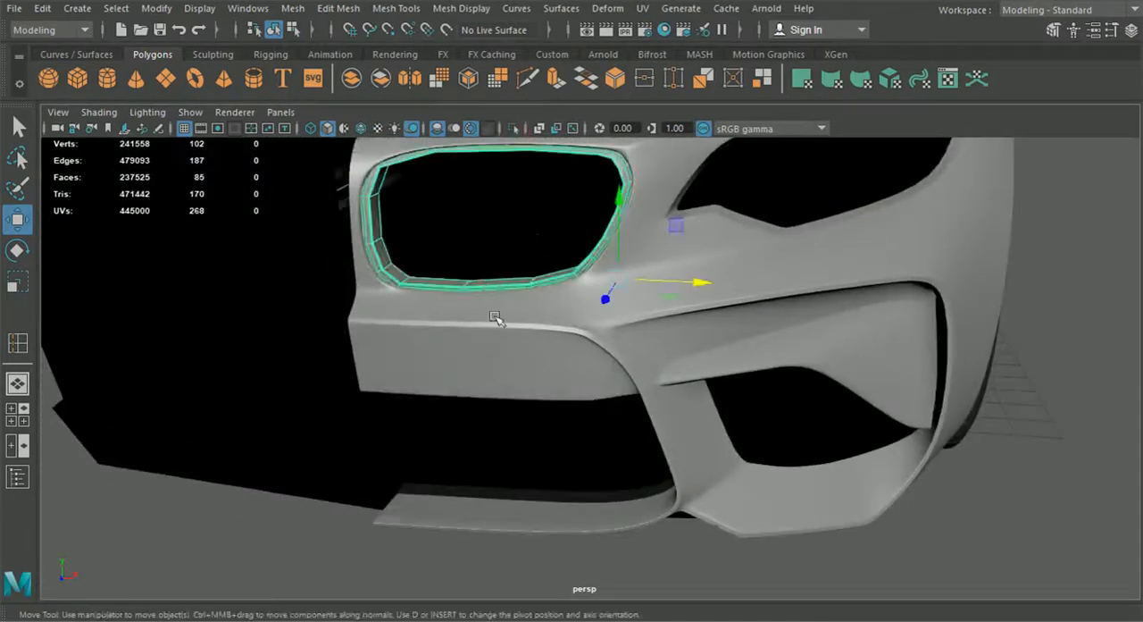
key(3)
click(1053, 461)
alt+drag(1054, 461, 686, 406)
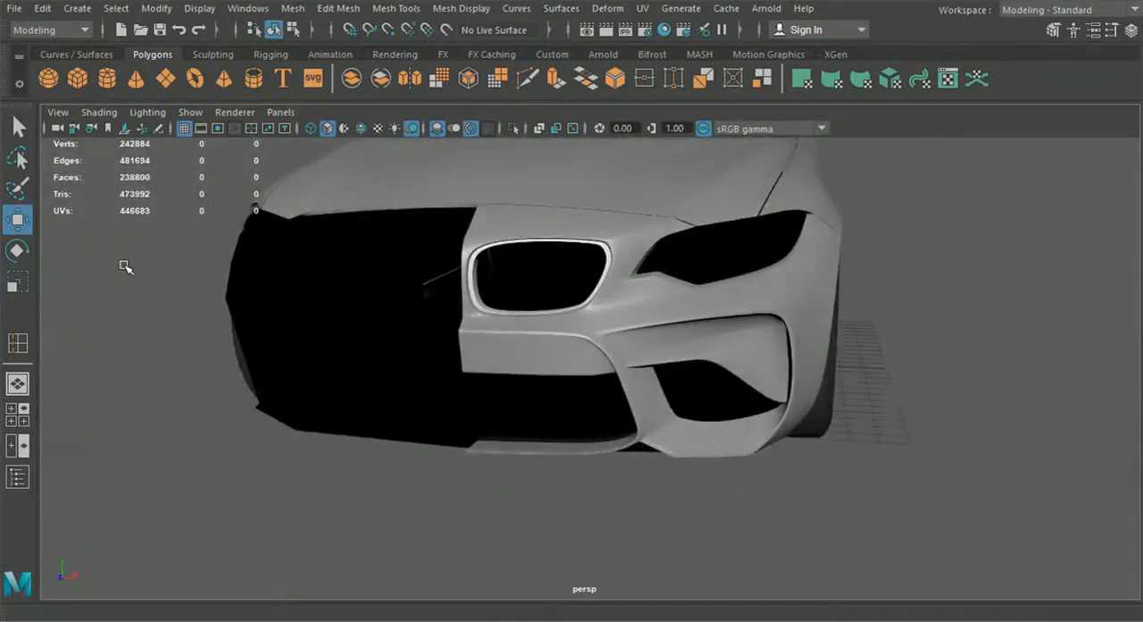
Step: Return the bumper to unsmoothed display and duplicate the bumper, grille ring and intake strip mirrored to the car's other half
click(676, 358)
alt+drag(677, 358, 630, 362)
drag(770, 357, 460, 376)
alt+drag(461, 376, 558, 375)
key(1)
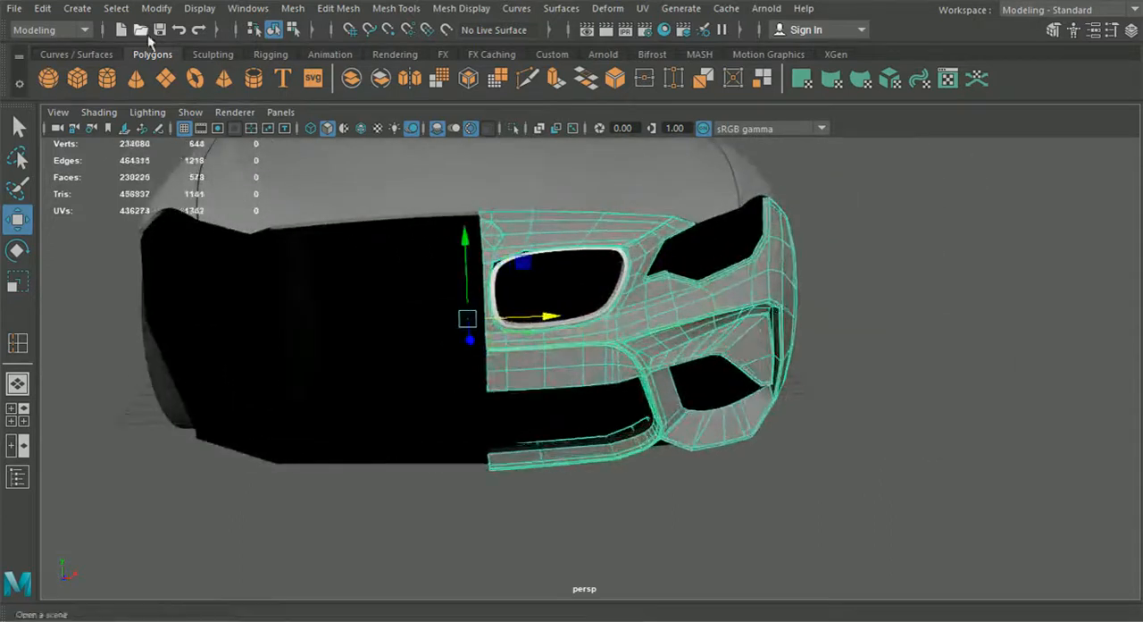
click(44, 9)
click(166, 266)
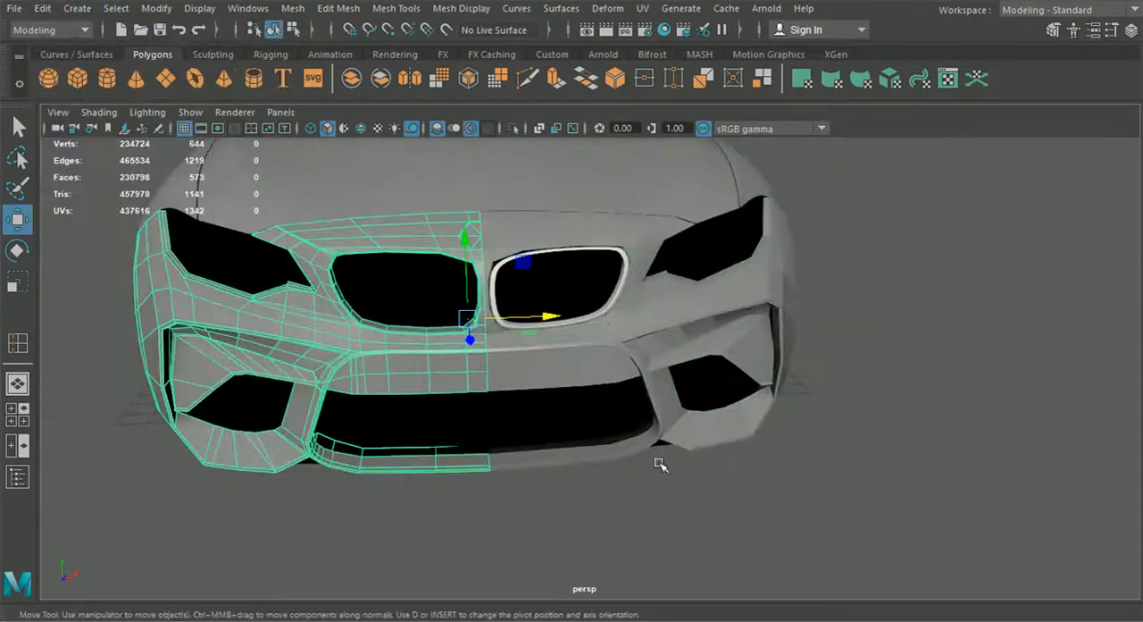
alt+drag(606, 354, 596, 369)
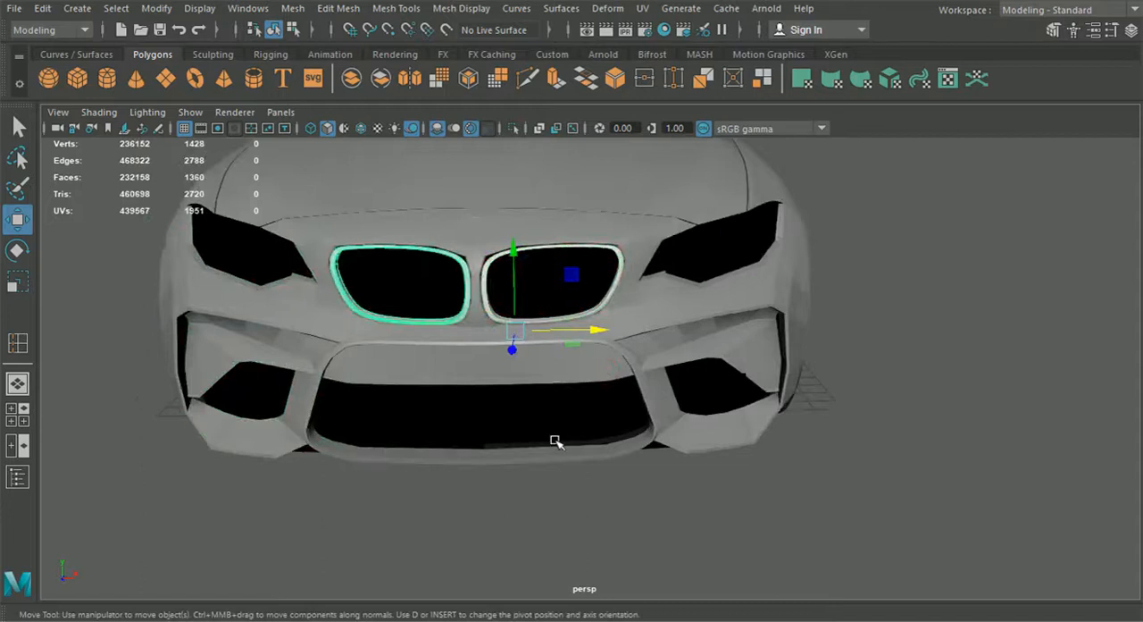
click(555, 485)
Step: Check the mirrored front end with the bumper in smooth preview, and restore its unsmoothed display
click(503, 370)
key(3)
click(600, 512)
alt+drag(599, 511, 461, 493)
scroll(533, 518, down, 4)
scroll(564, 469, up, 5)
alt+drag(563, 469, 666, 442)
click(665, 442)
key(1)
Step: Create a polygon plane and move it in front of the bumper's side air intake
click(165, 78)
scroll(623, 393, down, 5)
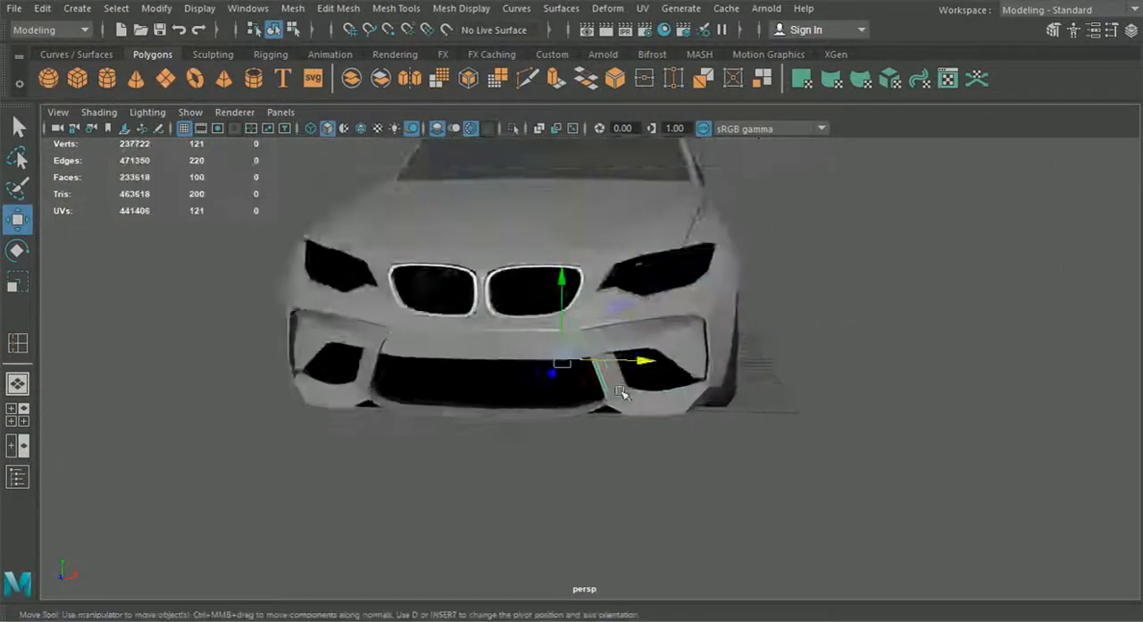
alt+drag(622, 393, 576, 418)
drag(548, 370, 543, 379)
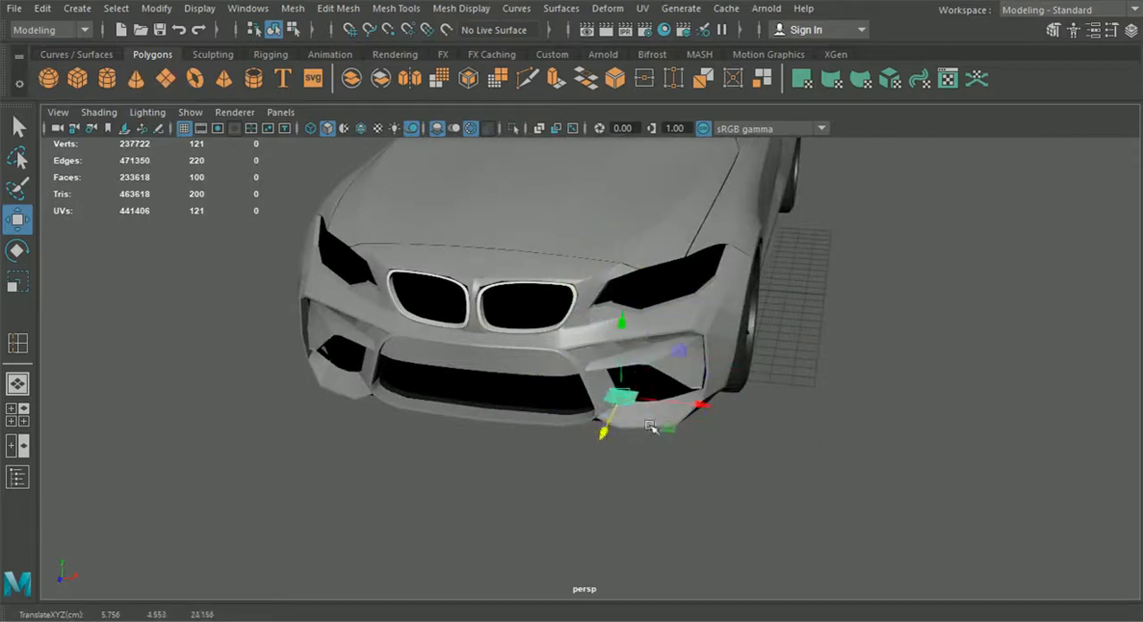
Step: Reduce the plane's subdivisions to a single face and show the wireframe on shaded objects
click(1130, 30)
scroll(572, 402, up, 3)
scroll(1013, 327, down, 5)
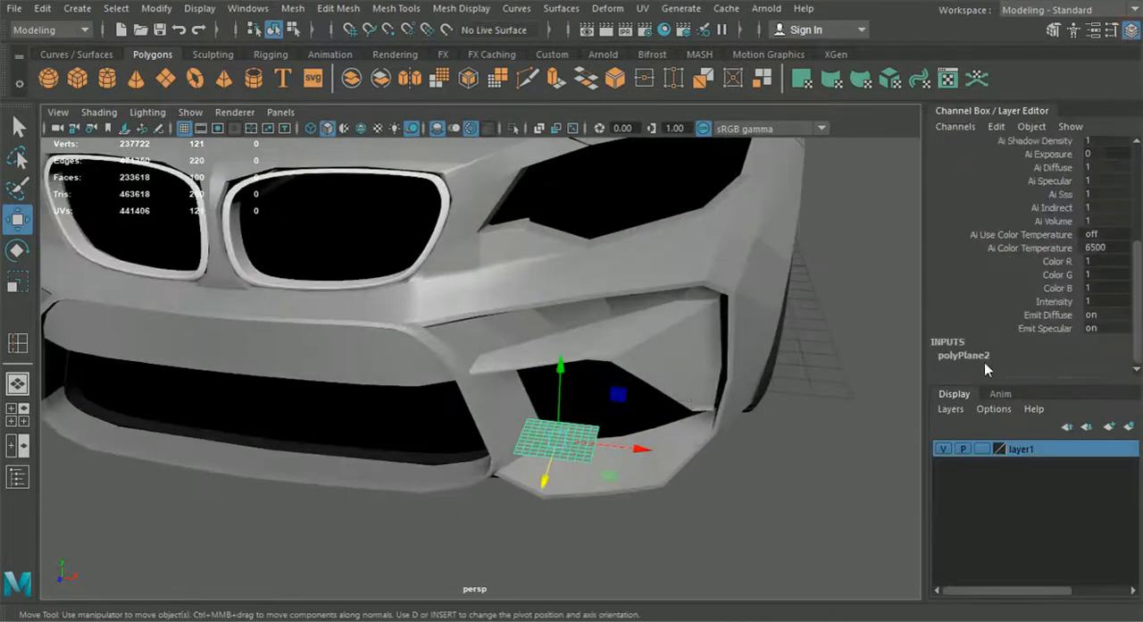
click(750, 483)
click(576, 447)
click(361, 128)
Step: Snap the plane's corner vertices to the side intake's lower edge, shaping the plane into a narrow strip
alt+middle_drag(581, 427, 544, 382)
scroll(544, 382, up, 6)
right_drag(544, 383, 480, 132)
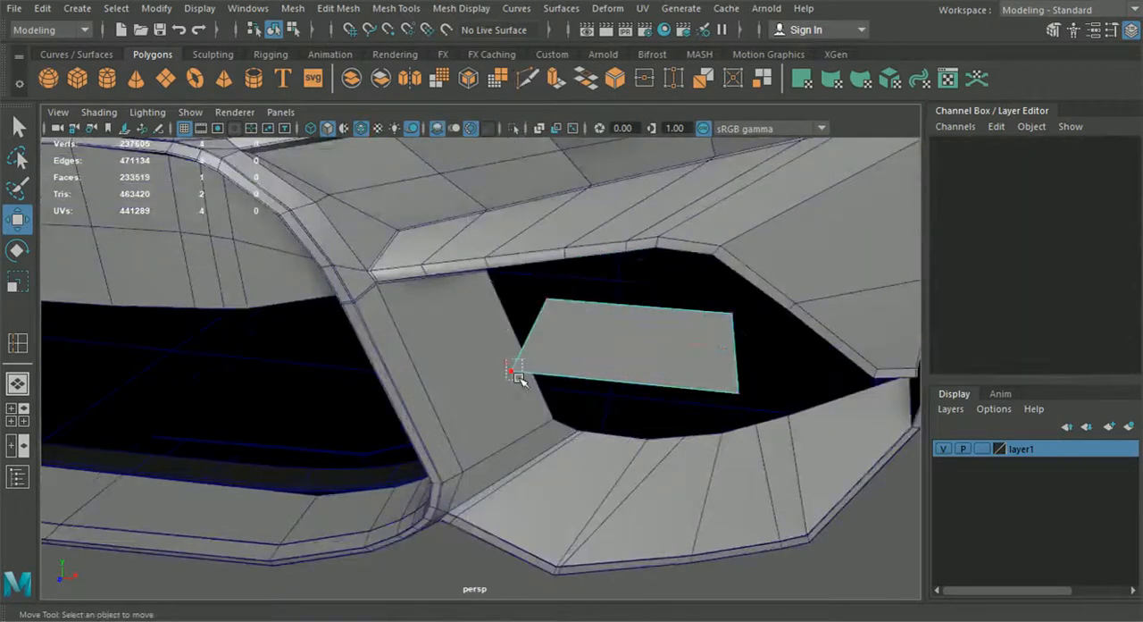
click(514, 372)
drag(516, 374, 555, 421)
click(550, 302)
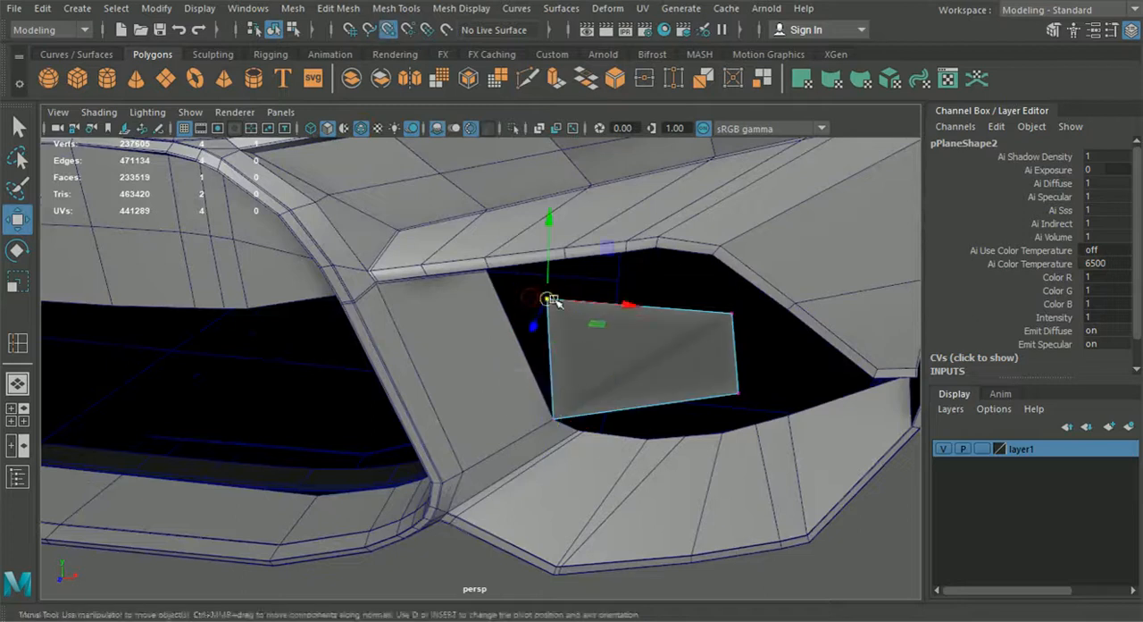
drag(551, 303, 560, 380)
click(738, 393)
drag(738, 394, 757, 425)
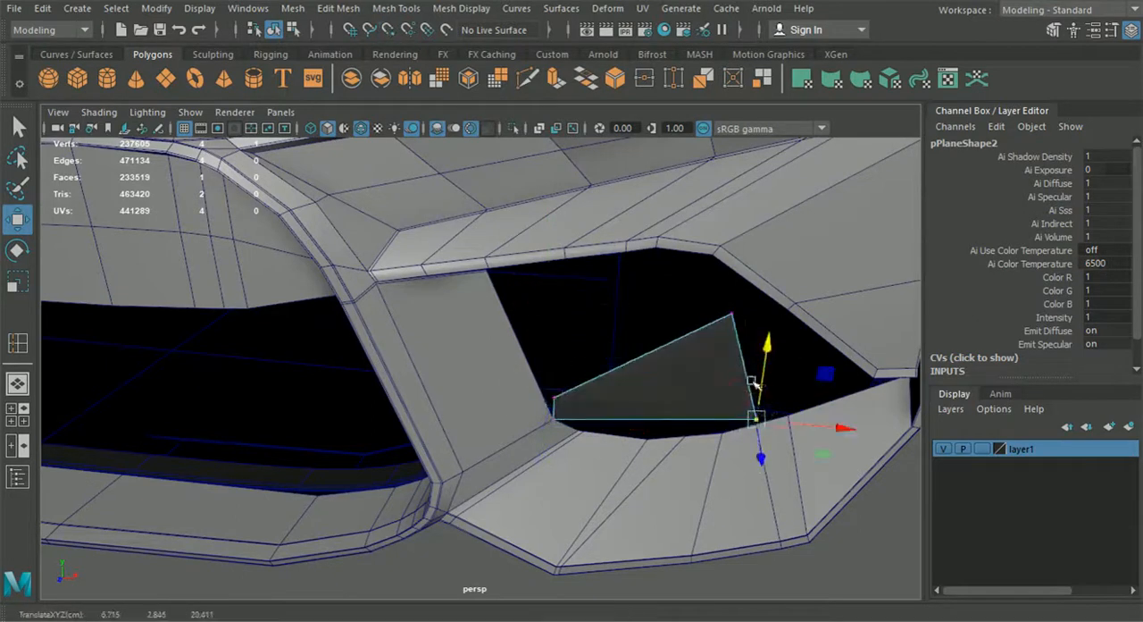
drag(732, 317, 758, 423)
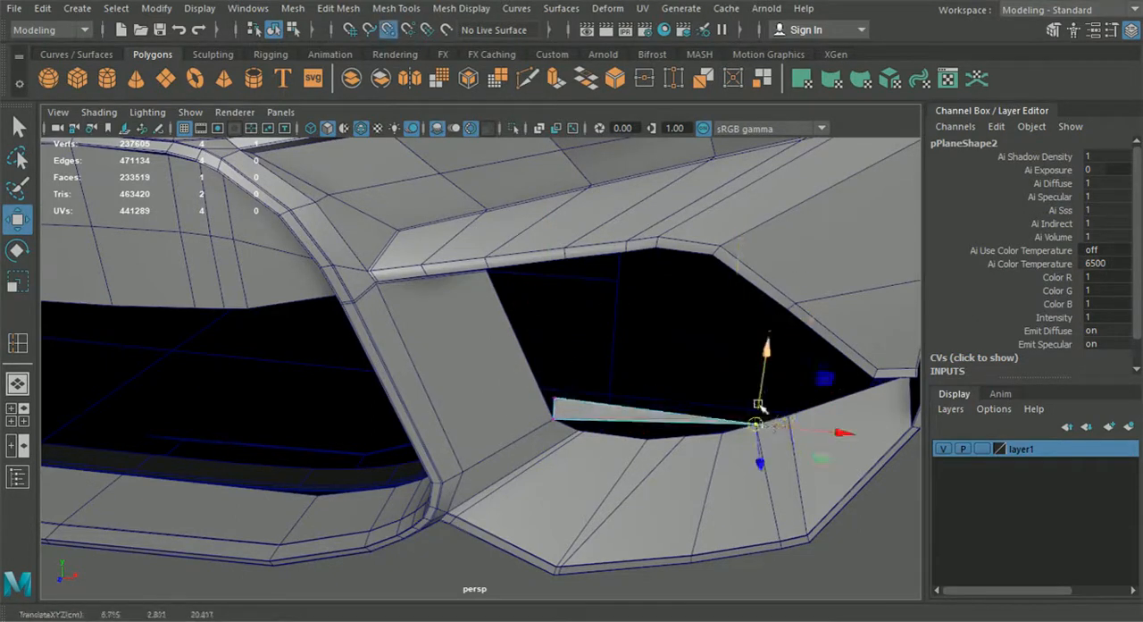
Step: Isolate the original bumper half together with the new narrow strip and hide the Channel Box
click(281, 31)
click(409, 313)
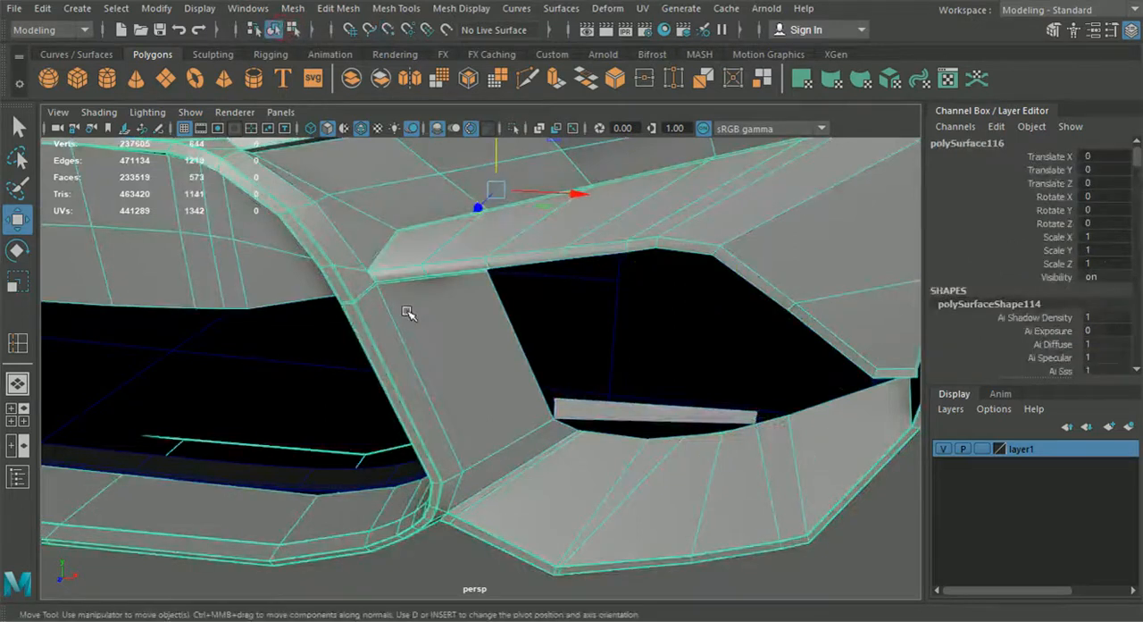
shift+click(645, 414)
click(513, 128)
click(1131, 30)
alt+drag(824, 352, 764, 405)
Step: Move the strip's upper inner corner vertex inward to angle its end at the intake's lower corner
click(573, 520)
alt+drag(574, 521, 543, 482)
scroll(532, 489, up, 3)
click(520, 362)
right_drag(520, 362, 459, 128)
click(473, 330)
drag(523, 333, 566, 351)
Step: Extrude the strip's angled end edge up along the side intake's inner side
right_drag(539, 351, 533, 94)
click(496, 356)
alt+drag(495, 357, 497, 193)
key(ctrl+e)
alt+middle_drag(504, 200, 515, 279)
Step: Snap one extruded vertex to the intake's upper inner corner and place the other close beside it
right_drag(516, 280, 434, 130)
click(18, 219)
alt+middle_drag(197, 254, 291, 282)
scroll(536, 348, up, 2)
drag(551, 334, 453, 249)
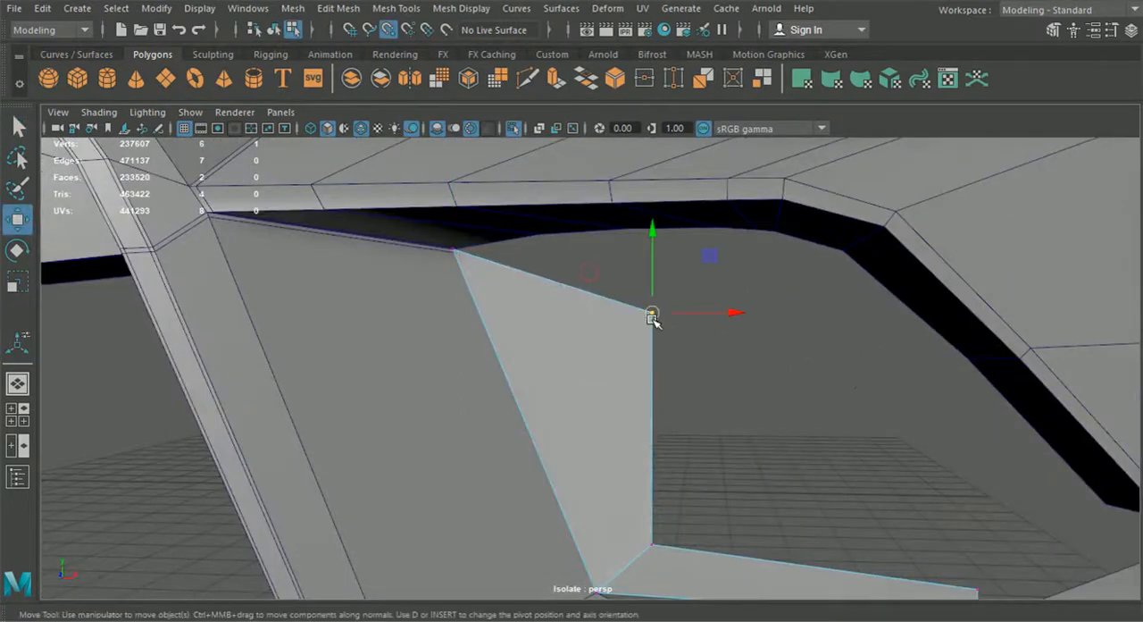
drag(656, 325, 463, 259)
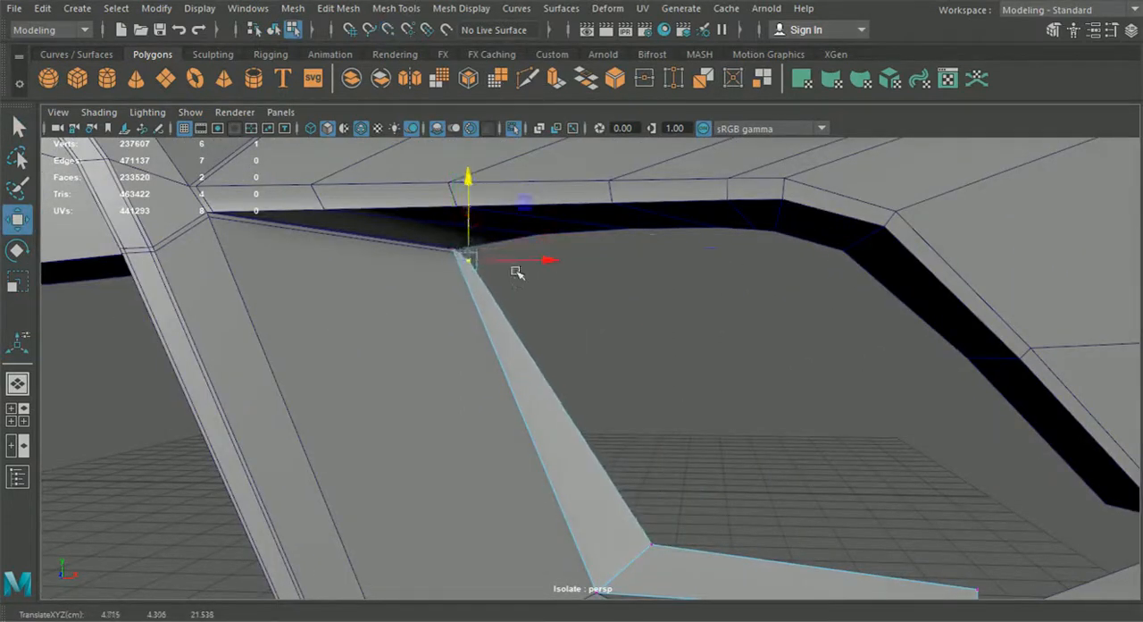
Step: Extrude the strip's upper end edge across the intake's top and fit its vertices to the upper bend
click(497, 81)
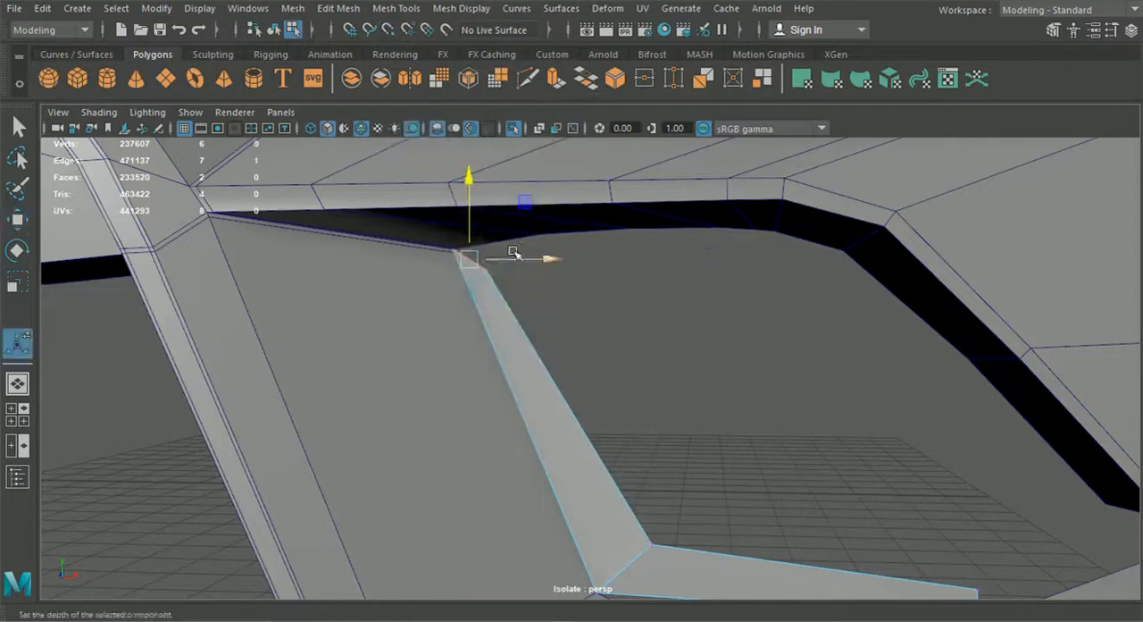
drag(536, 259, 863, 293)
right_drag(752, 259, 247, 179)
key(w)
alt+middle_drag(772, 280, 635, 322)
scroll(638, 303, up, 2)
drag(644, 240, 690, 275)
drag(676, 264, 754, 271)
drag(736, 304, 773, 267)
drag(836, 294, 815, 295)
scroll(809, 308, down, 3)
alt+middle_drag(811, 368, 756, 323)
Step: Extrude the end edge down the intake's sloping outer side and align it near the outer lower corner
right_drag(601, 270, 585, 77)
key(ctrl+e)
click(739, 168)
drag(641, 265, 874, 481)
scroll(871, 480, up, 4)
alt+middle_drag(871, 481, 653, 365)
right_drag(653, 365, 581, 133)
drag(701, 253, 753, 323)
key(w)
click(685, 330)
drag(685, 331, 752, 327)
drag(824, 326, 699, 367)
shift+right_drag(700, 367, 727, 357)
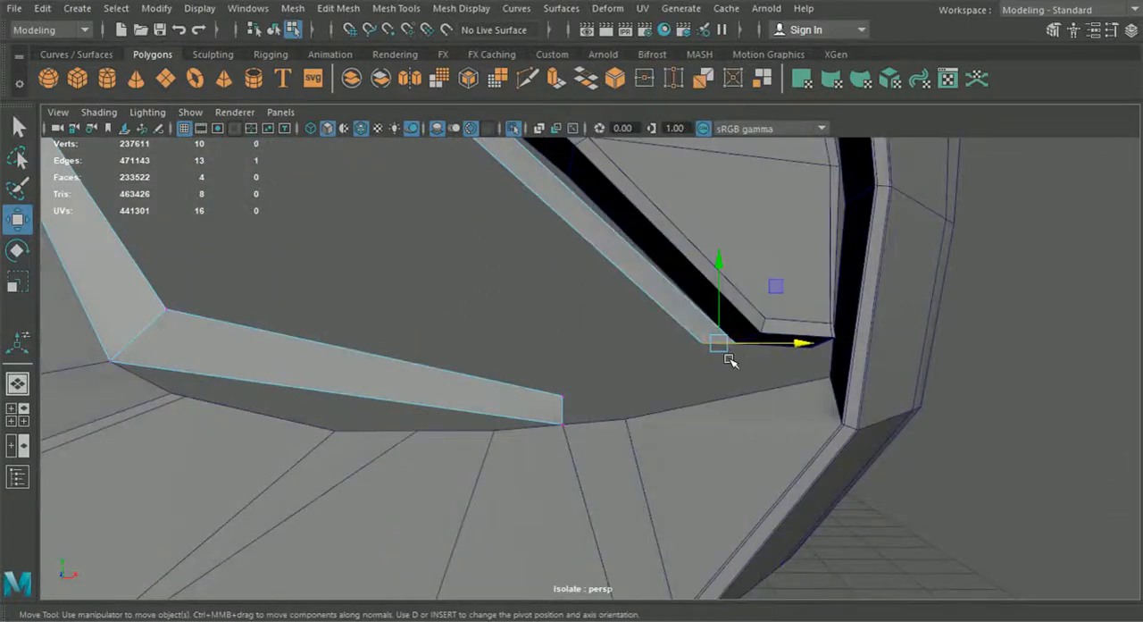
Step: Extrude the strip's end edge across the lower outer corner to the strip's start and merge both vertex pairs to close the loop
drag(719, 343, 664, 396)
right_drag(500, 411, 454, 150)
scroll(643, 370, up, 2)
drag(669, 410, 594, 404)
key(w)
click(338, 8)
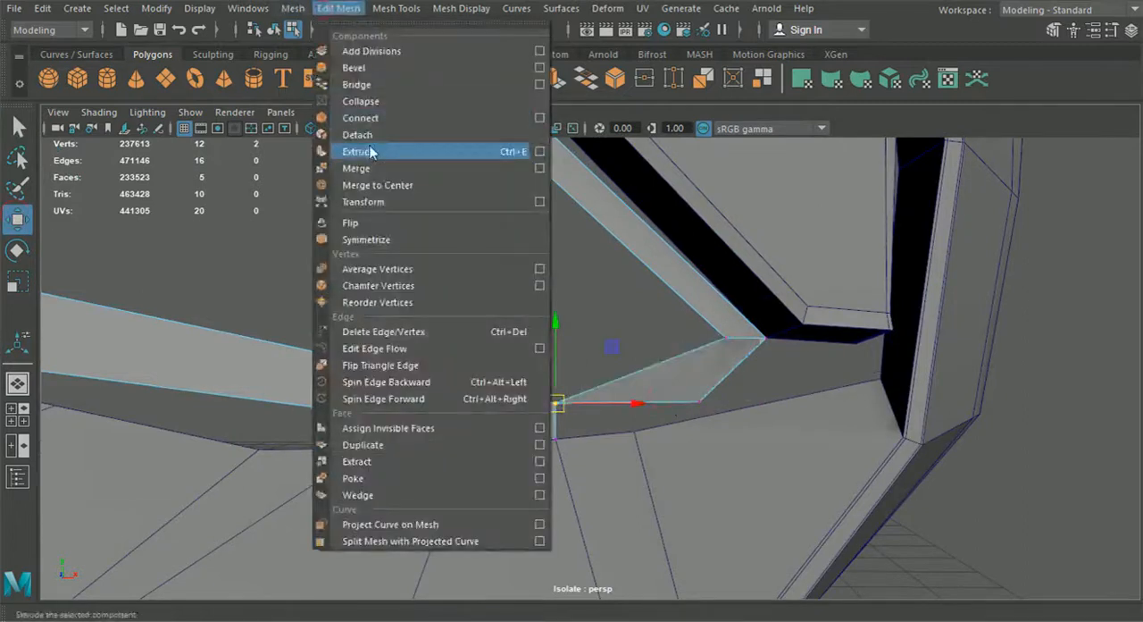
click(380, 168)
key(w)
drag(638, 500, 529, 435)
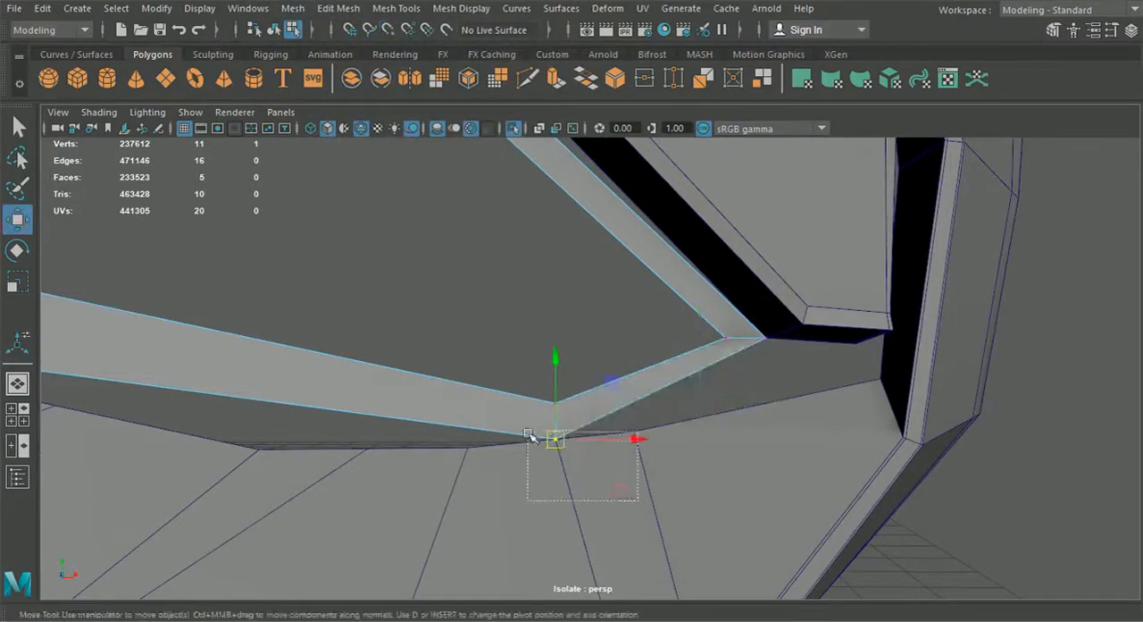
key(g)
Step: Insert edge loops across the closed strip's top, sloping outer side and bottom segments
click(395, 8)
click(464, 137)
scroll(518, 295, down, 4)
alt+drag(527, 331, 515, 295)
scroll(478, 293, up, 4)
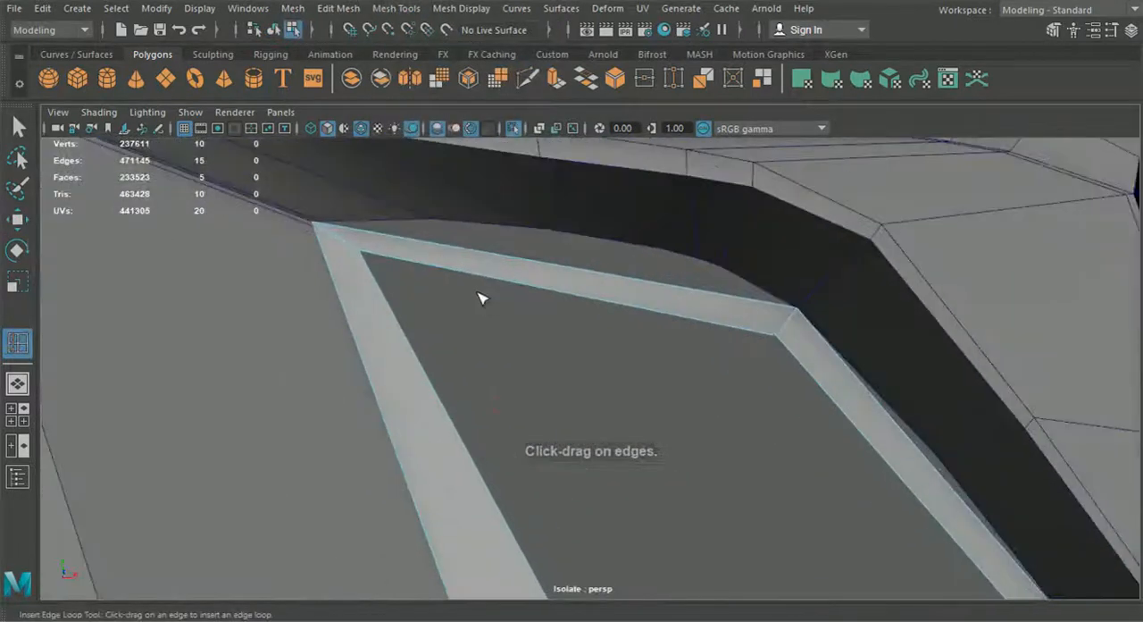
click(728, 300)
alt+drag(727, 300, 675, 368)
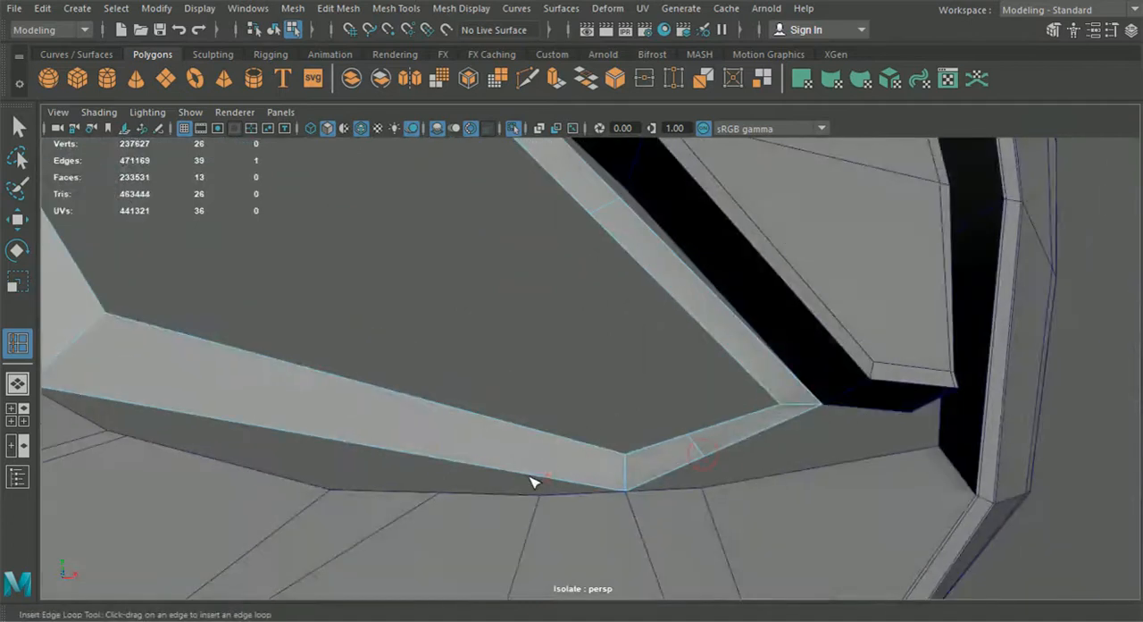
click(346, 454)
alt+drag(347, 454, 502, 436)
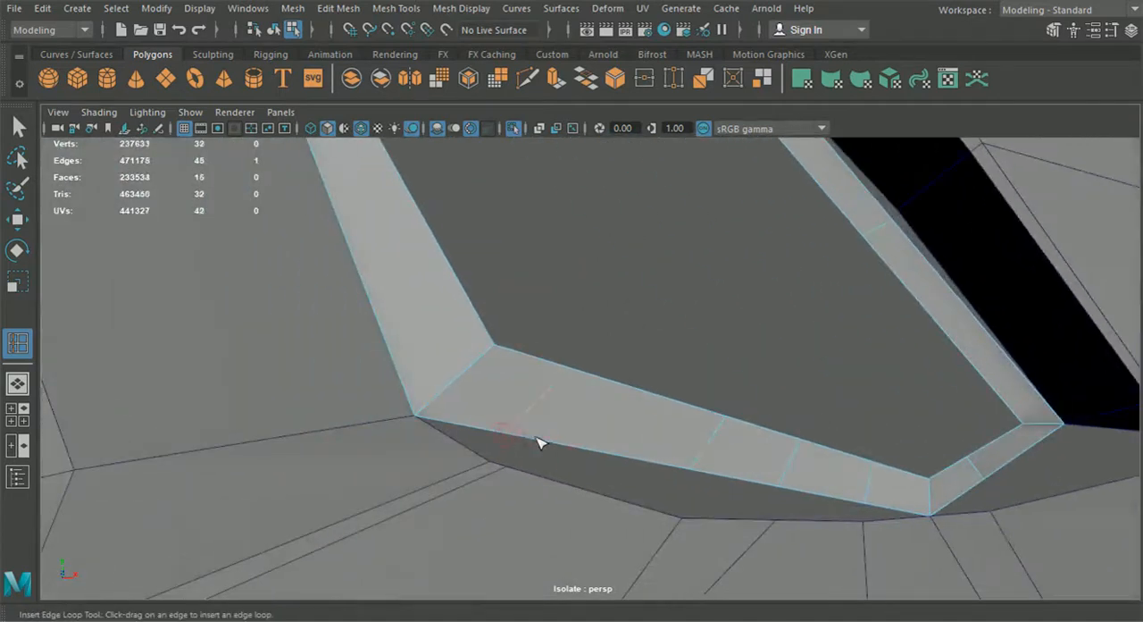
click(525, 443)
alt+drag(553, 464, 227, 323)
Step: Snap the strip's vertices near the lower inner corner to the matching vertices of the side intake's border
click(27, 222)
alt+drag(447, 288, 459, 309)
right_drag(459, 309, 385, 125)
alt+middle_drag(464, 416, 582, 329)
scroll(581, 330, up, 4)
drag(600, 271, 541, 319)
click(628, 376)
drag(606, 350, 632, 410)
key(v)
click(646, 382)
key(v)
Step: Snap the remaining vertices of the strip's bottom outer edge to the intake's lower border
click(813, 412)
drag(813, 413, 804, 462)
click(905, 431)
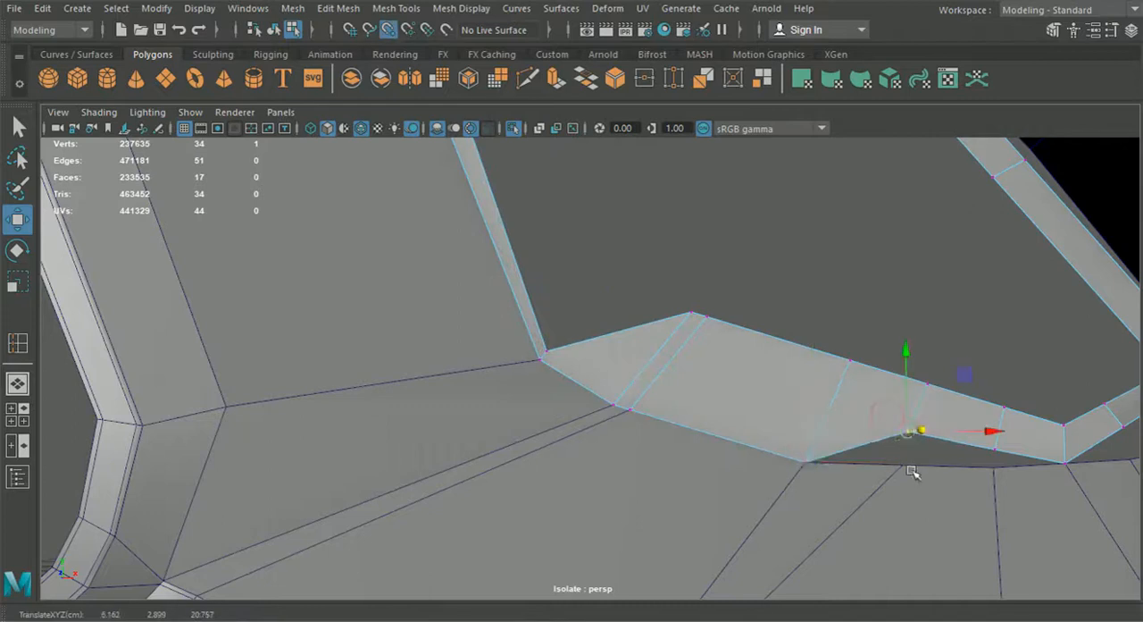
drag(905, 430, 902, 465)
click(994, 448)
drag(994, 448, 659, 357)
Step: Snap the strip's top outer-edge vertices to the intake's upper border and adjust the vertex at the upper inner corner
drag(666, 317, 702, 368)
drag(681, 341, 365, 372)
click(561, 402)
drag(562, 402, 561, 371)
click(741, 401)
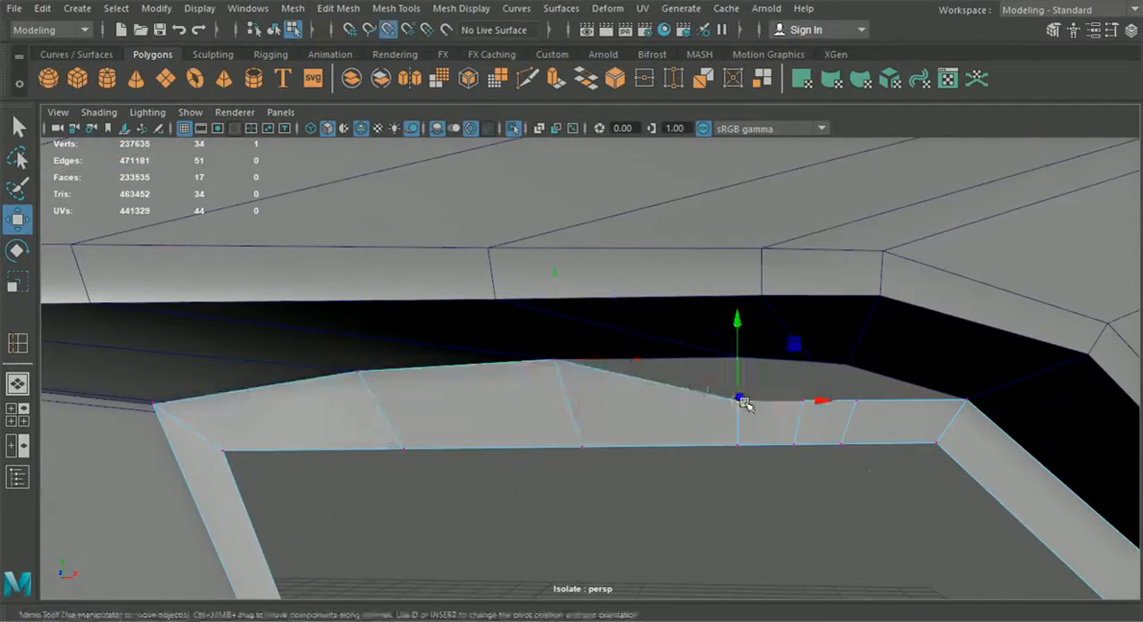
drag(744, 400, 743, 361)
click(798, 402)
drag(803, 396, 809, 353)
drag(804, 403, 804, 362)
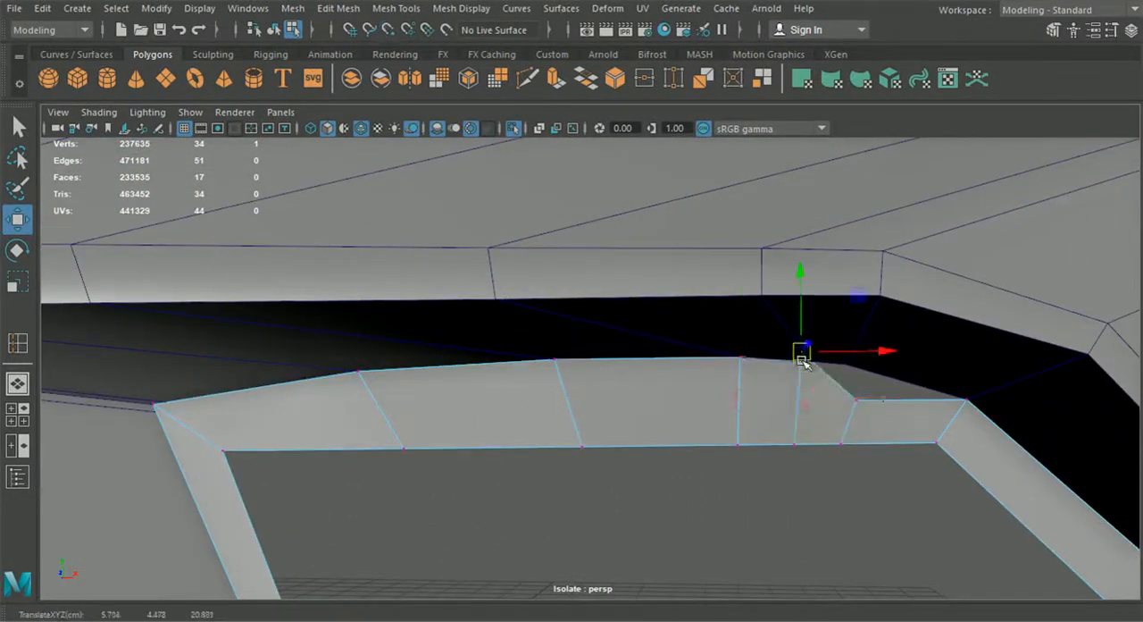
click(858, 403)
drag(863, 405, 578, 269)
scroll(864, 394, down, 5)
drag(649, 269, 655, 269)
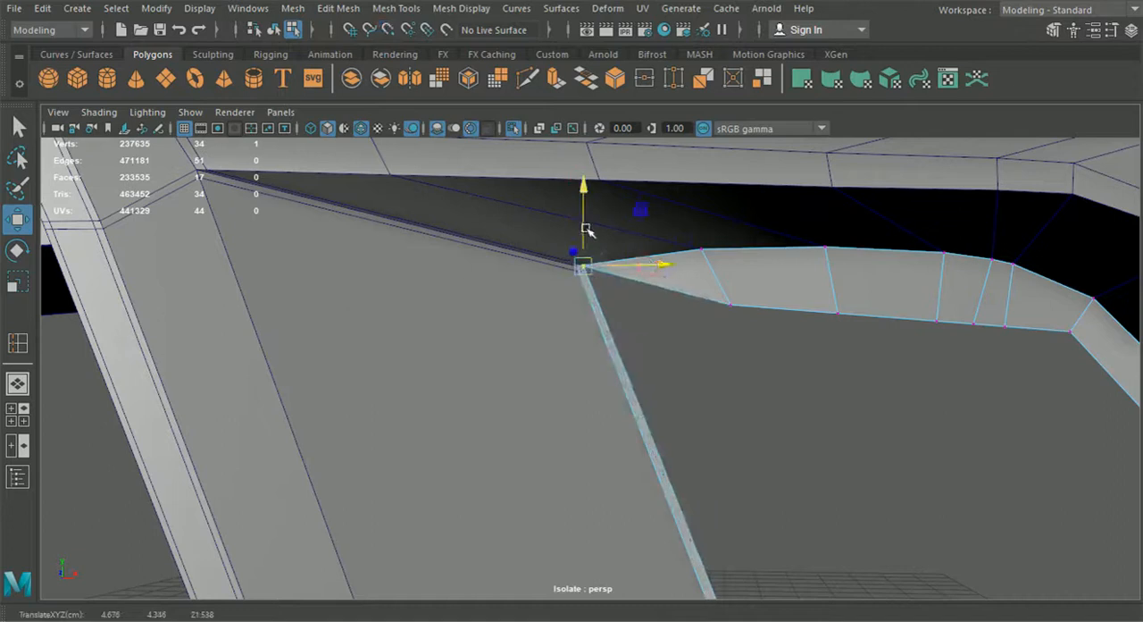
Step: Isolate the side intake strip in the perspective view, hiding the bumper
click(274, 31)
click(513, 128)
click(514, 128)
click(294, 31)
click(274, 31)
scroll(545, 391, down, 4)
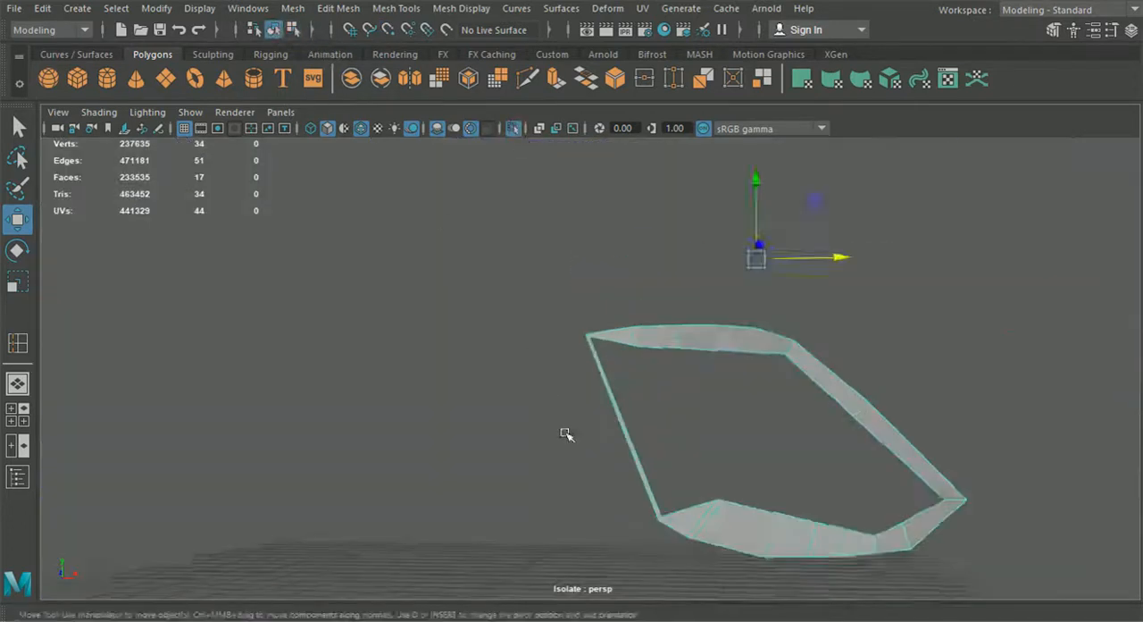
scroll(546, 391, down, 3)
right_drag(676, 173, 688, 160)
mouse_move(707, 240)
alt+mouse_down()
mouse_move(482, 401)
mouse_move(715, 345)
alt+mouse_up()
Step: Narrow the inner half of the strip's top by snapping its inner-edge vertices to the outer edge and offsetting them slightly
scroll(743, 404, up, 5)
scroll(743, 405, up, 4)
click(791, 390)
key(v)
drag(791, 391, 747, 284)
click(963, 373)
key(v)
drag(963, 373, 962, 310)
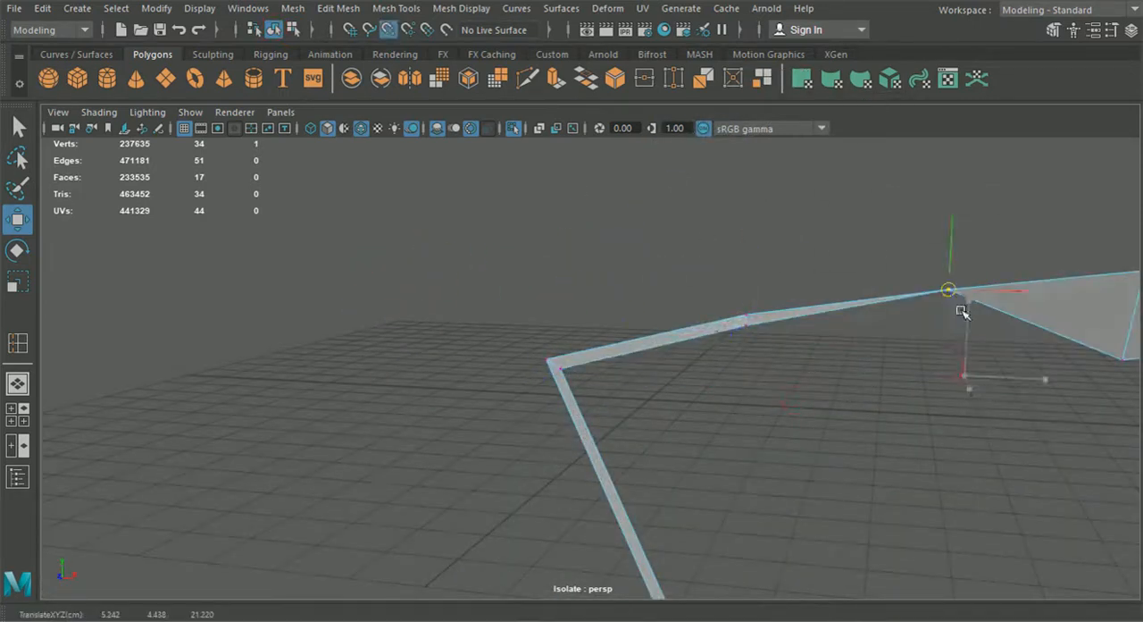
alt+drag(950, 221, 628, 309)
key(v)
Step: Narrow the rest of the strip's top up to the upper outer bend, keeping the inner vertices slightly below the outer ones
click(707, 349)
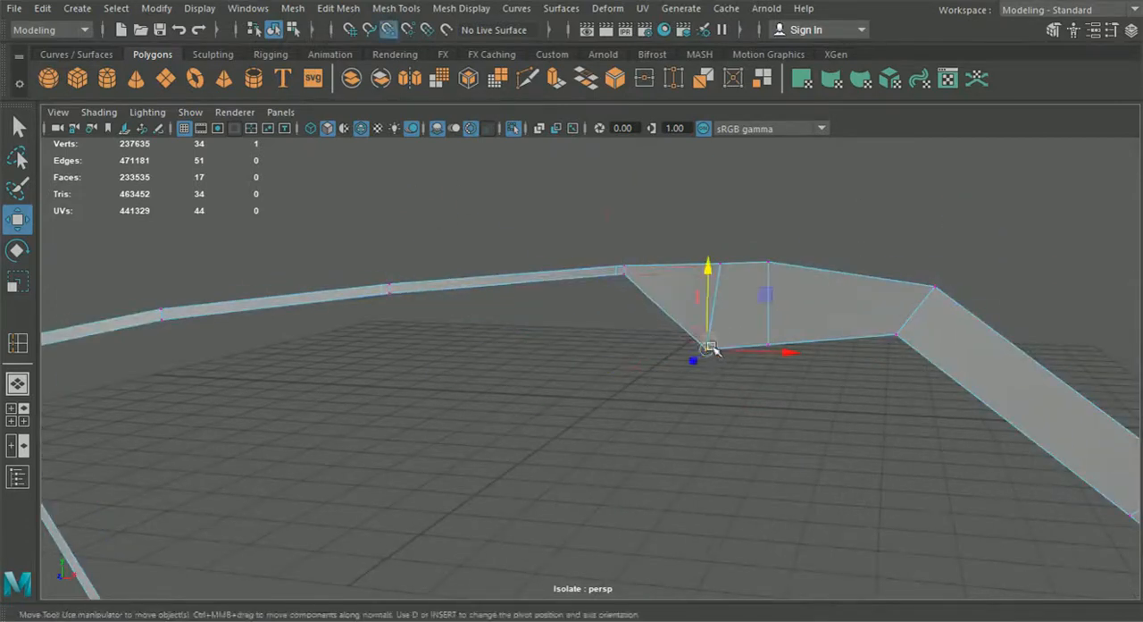
key(v)
drag(708, 350, 722, 259)
click(769, 345)
key(v)
drag(771, 346, 771, 233)
click(897, 336)
key(v)
drag(898, 336, 947, 294)
drag(943, 212, 942, 222)
drag(1029, 301, 1025, 301)
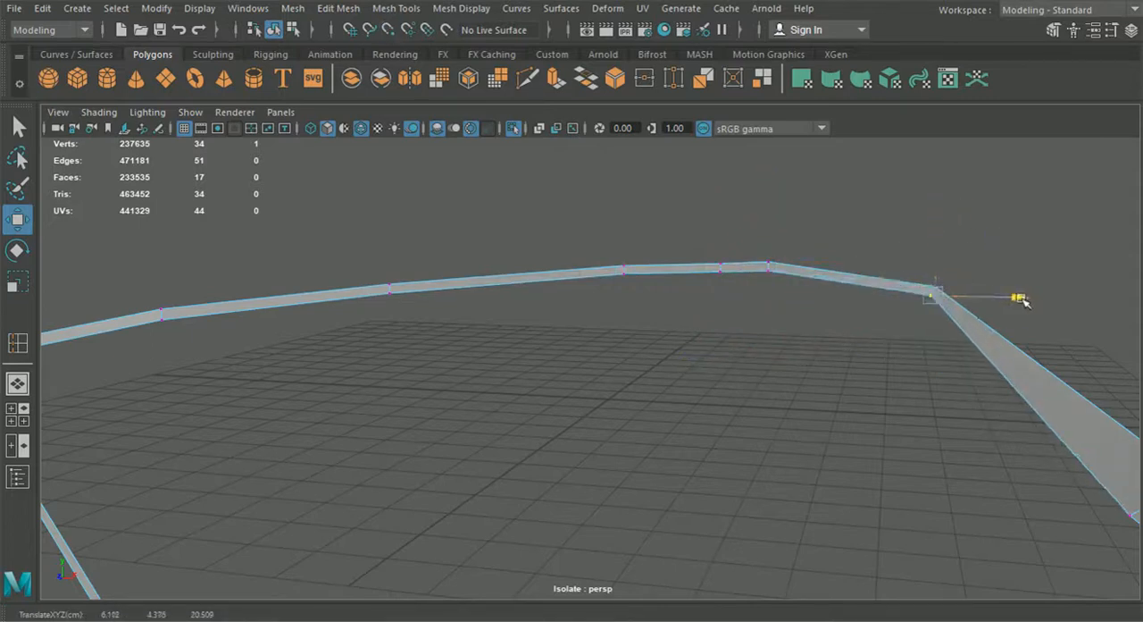
Step: Narrow the strip's sloping outer side and its lower outer corner to match the thin top
alt+drag(905, 281, 1021, 415)
click(668, 479)
drag(667, 448, 665, 519)
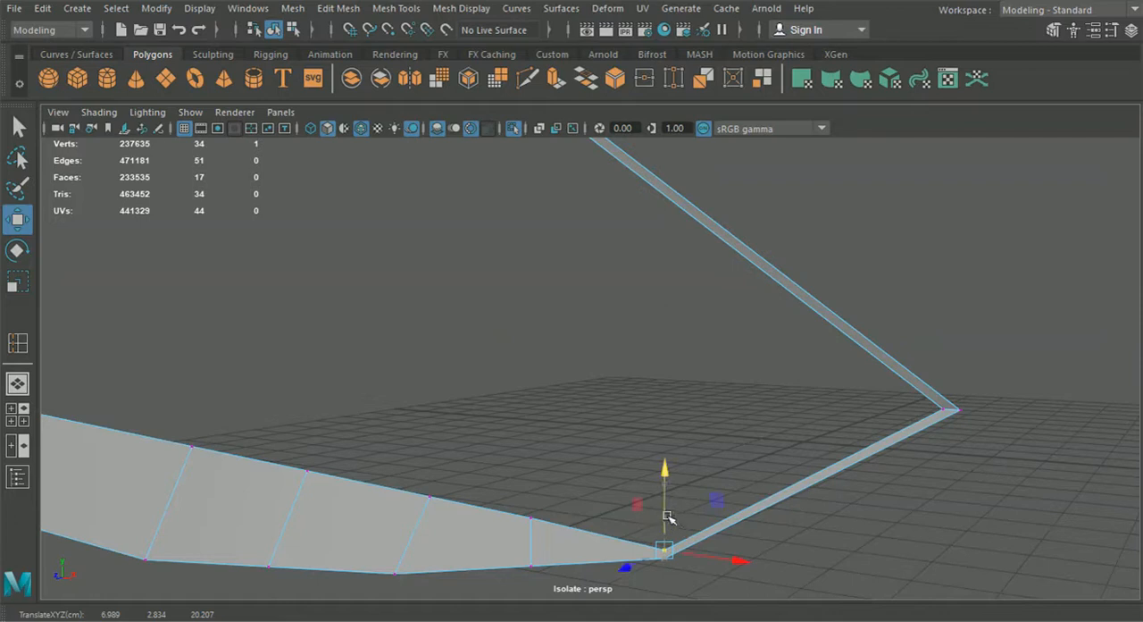
Step: Narrow the strip around the lower inner corner by snapping its inner vertices beside the outer edge
scroll(668, 519, down, 5)
alt+middle_drag(348, 429, 610, 429)
scroll(611, 430, up, 5)
drag(620, 374, 621, 376)
key(v)
drag(613, 371, 538, 433)
click(632, 376)
drag(632, 345, 551, 438)
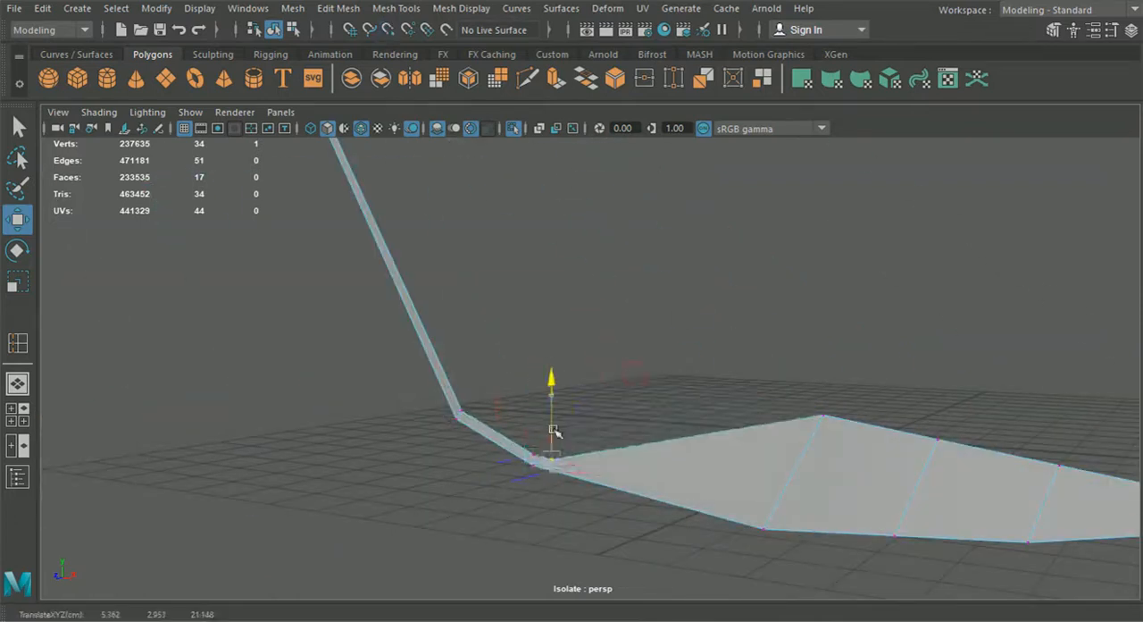
drag(538, 451, 586, 457)
Step: Narrow the strip's bottom by moving the remaining inner-edge vertices down close to the outer edge
click(823, 418)
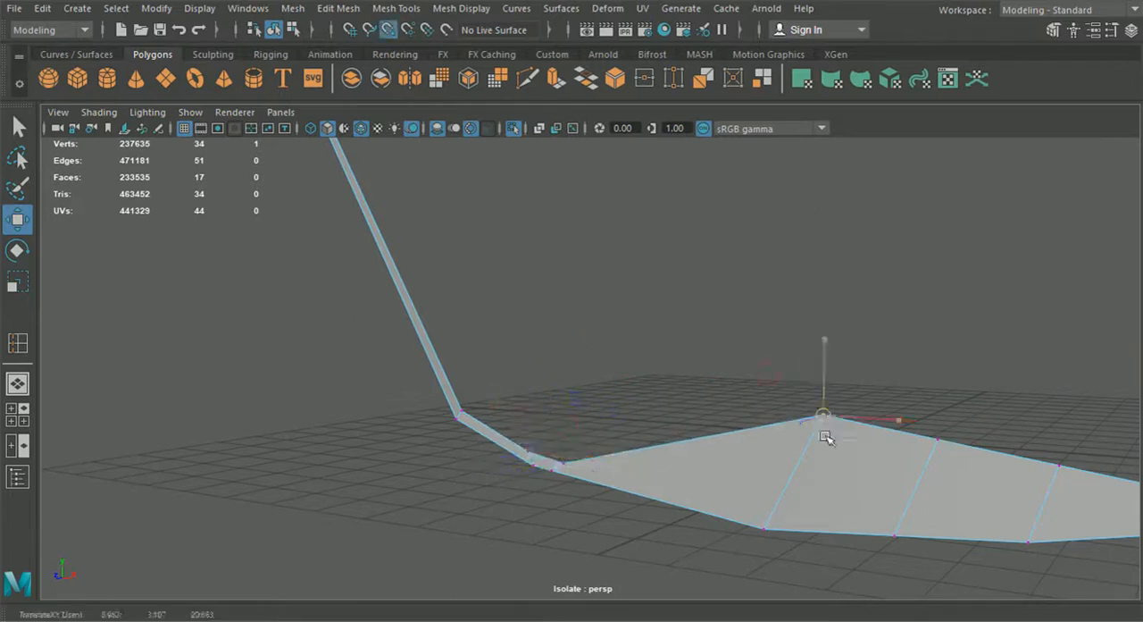
drag(824, 433, 765, 490)
alt+drag(831, 516, 677, 420)
click(799, 391)
drag(799, 393, 773, 442)
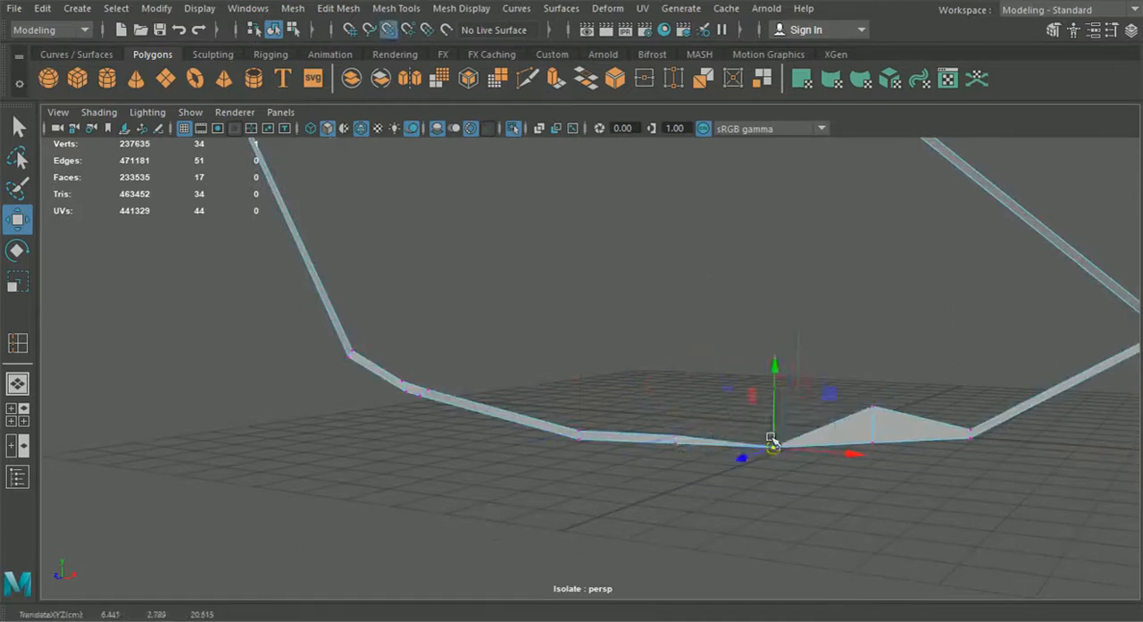
click(873, 408)
drag(874, 384, 811, 448)
scroll(811, 448, down, 4)
Step: Try to extrude the strip's inner edge loop back into the intake
click(275, 31)
alt+drag(432, 299, 476, 399)
right_drag(450, 404, 452, 83)
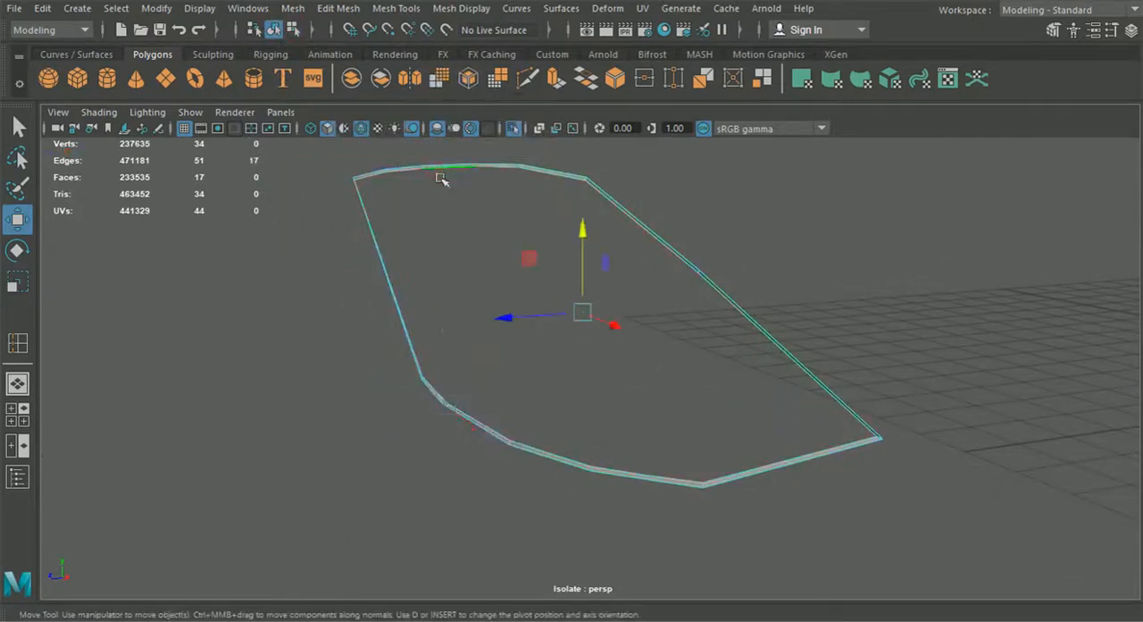
key(ctrl+e)
click(530, 287)
drag(531, 316, 565, 314)
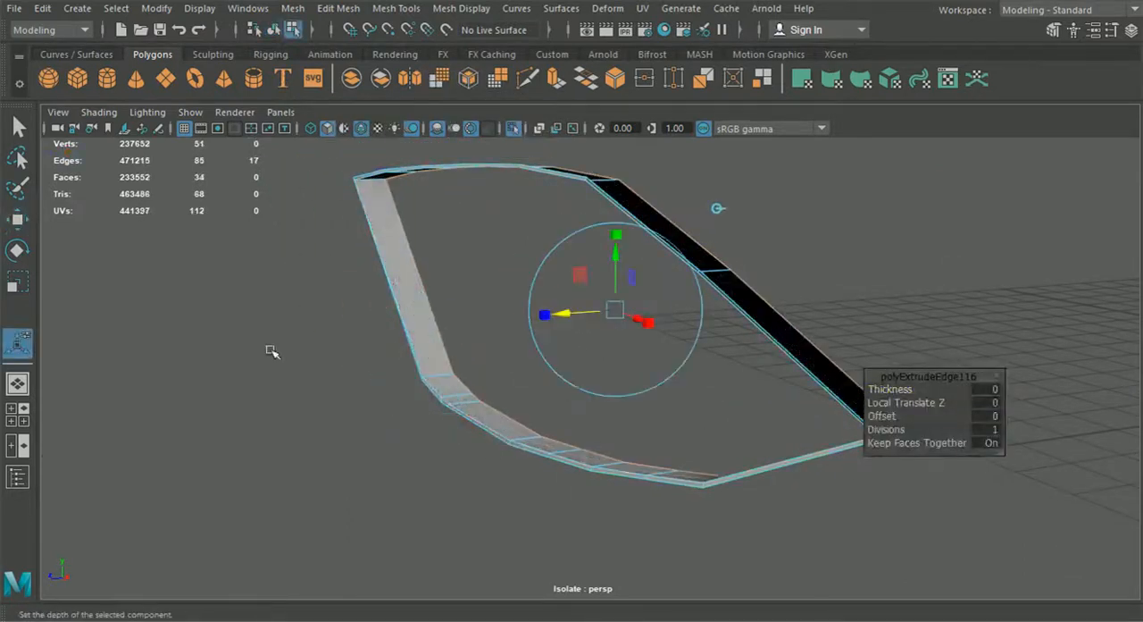
Step: Check the extruded edge loop in the front view and undo the extrusion
click(17, 414)
key(space)
scroll(465, 454, down, 6)
alt+middle_drag(600, 426, 567, 440)
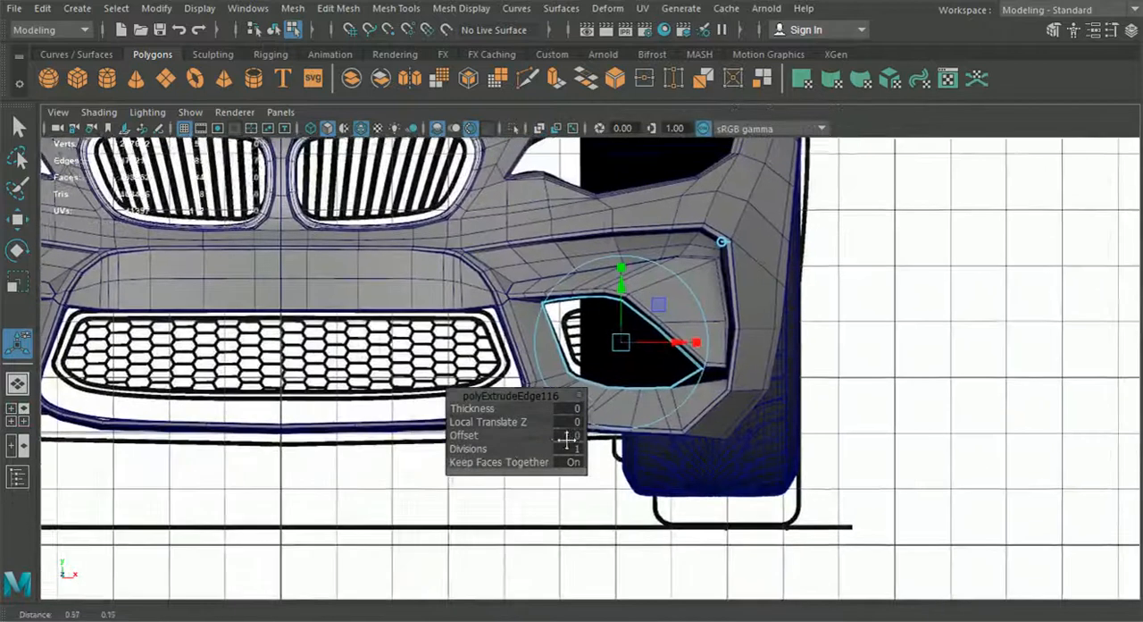
scroll(568, 439, up, 2)
scroll(620, 246, up, 2)
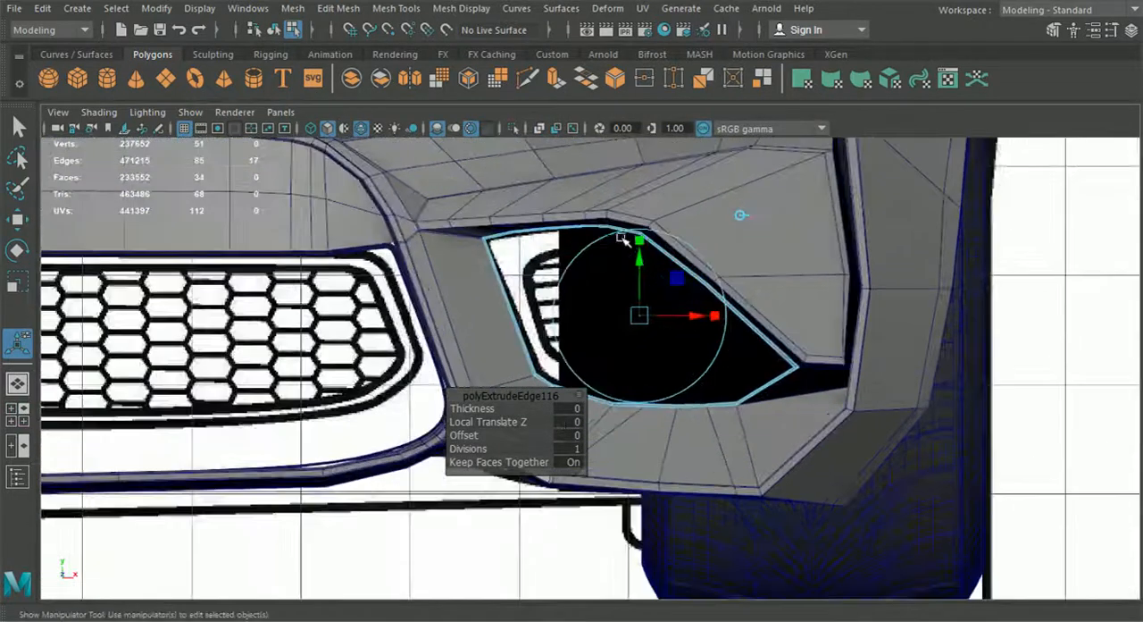
click(17, 383)
alt+drag(581, 383, 539, 387)
key(ctrl+z)
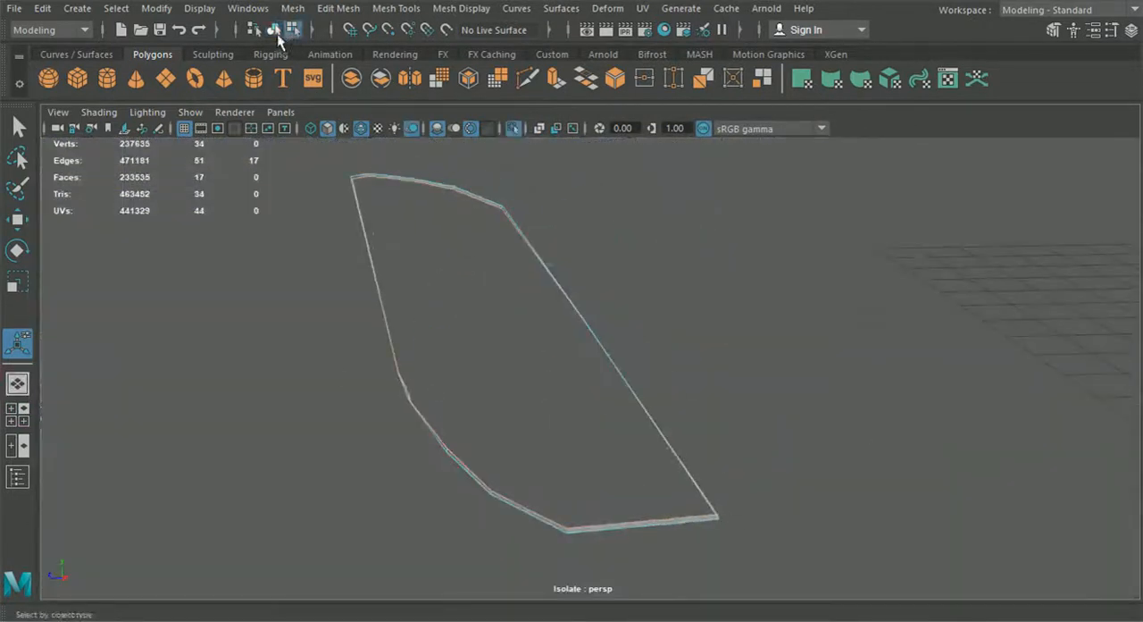
Step: Show the whole car again in perspective and isolate only the intake strip over the blueprint in the front view
click(515, 130)
scroll(616, 255, down, 8)
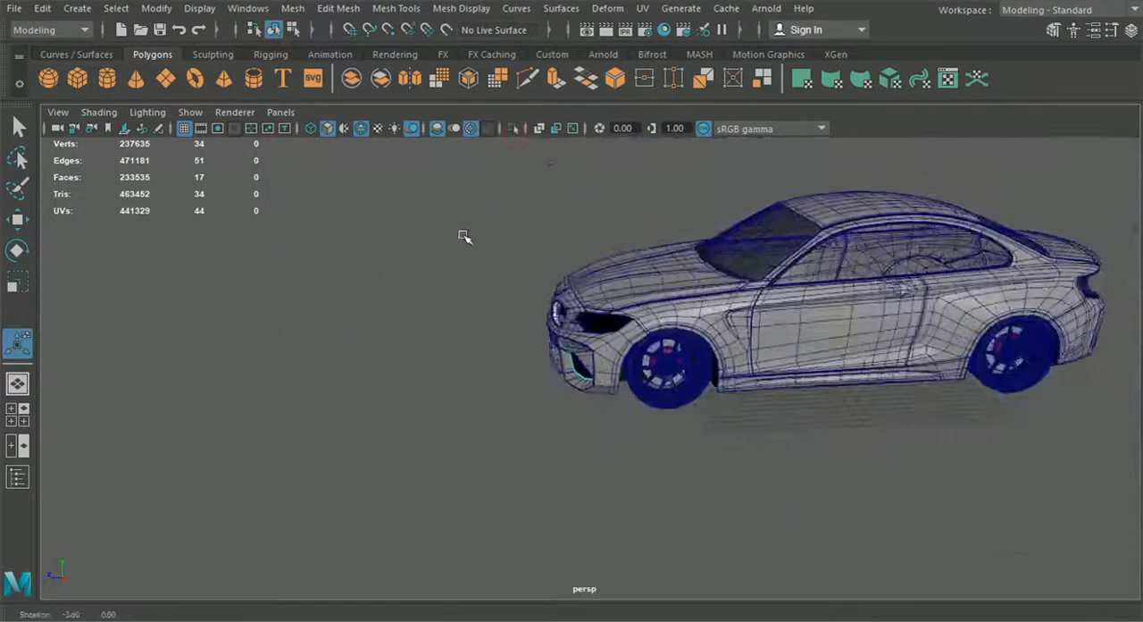
alt+drag(465, 238, 522, 245)
click(18, 414)
scroll(830, 437, down, 8)
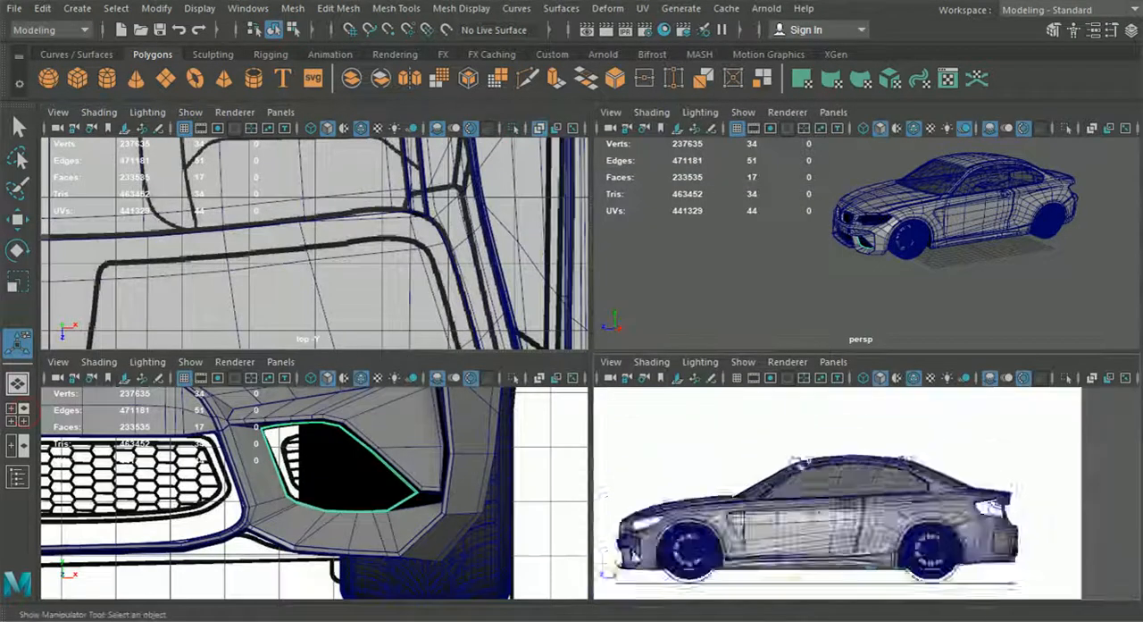
click(361, 378)
click(361, 377)
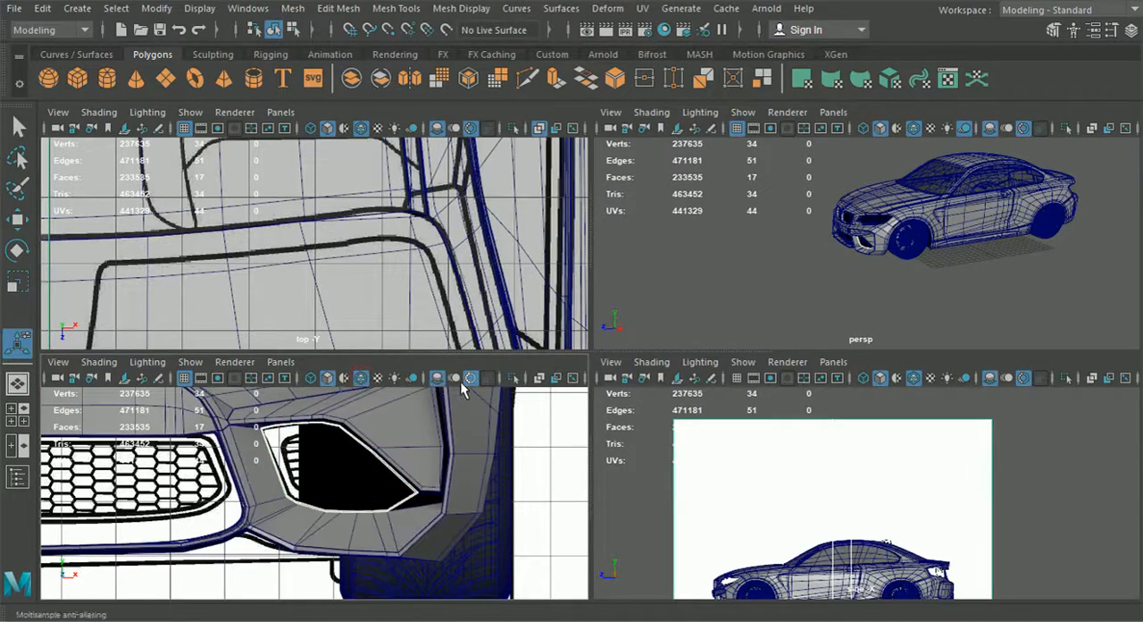
click(512, 377)
scroll(453, 449, up, 4)
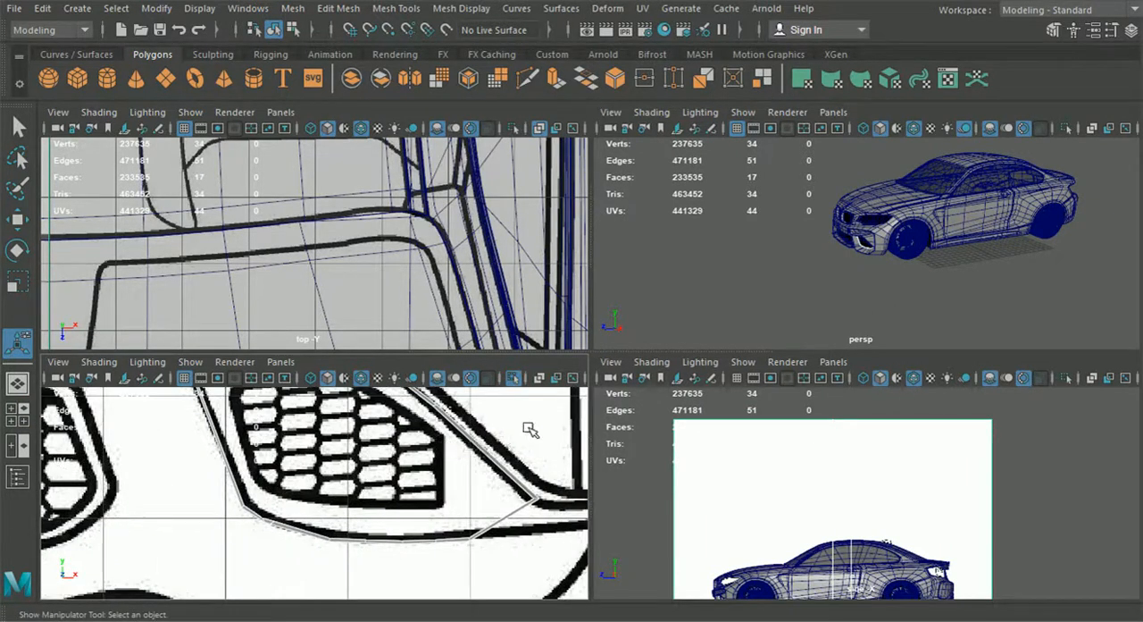
key(space)
click(1006, 354)
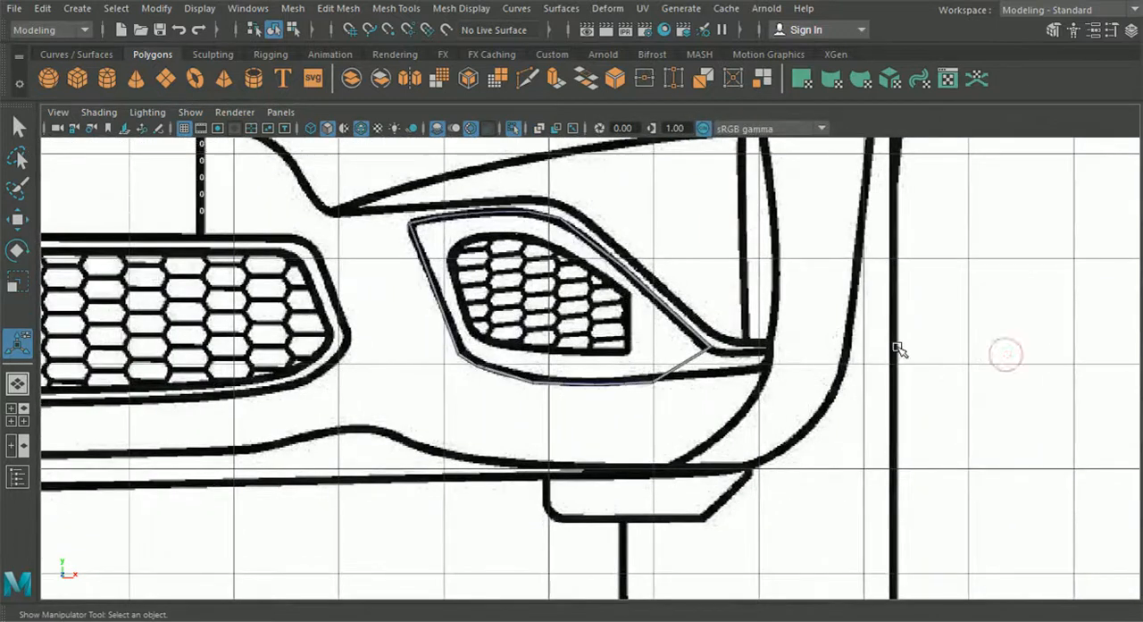
scroll(832, 362, up, 2)
Step: Extrude the strip's inner edge loop back into the side intake and scale it slightly inward
click(18, 384)
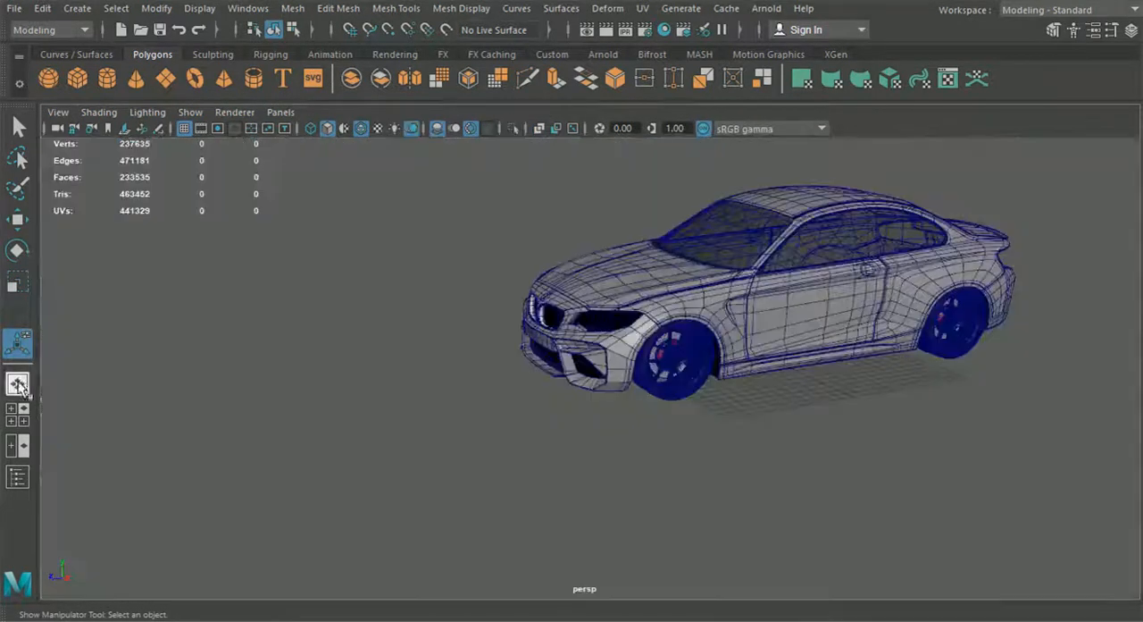
key(f)
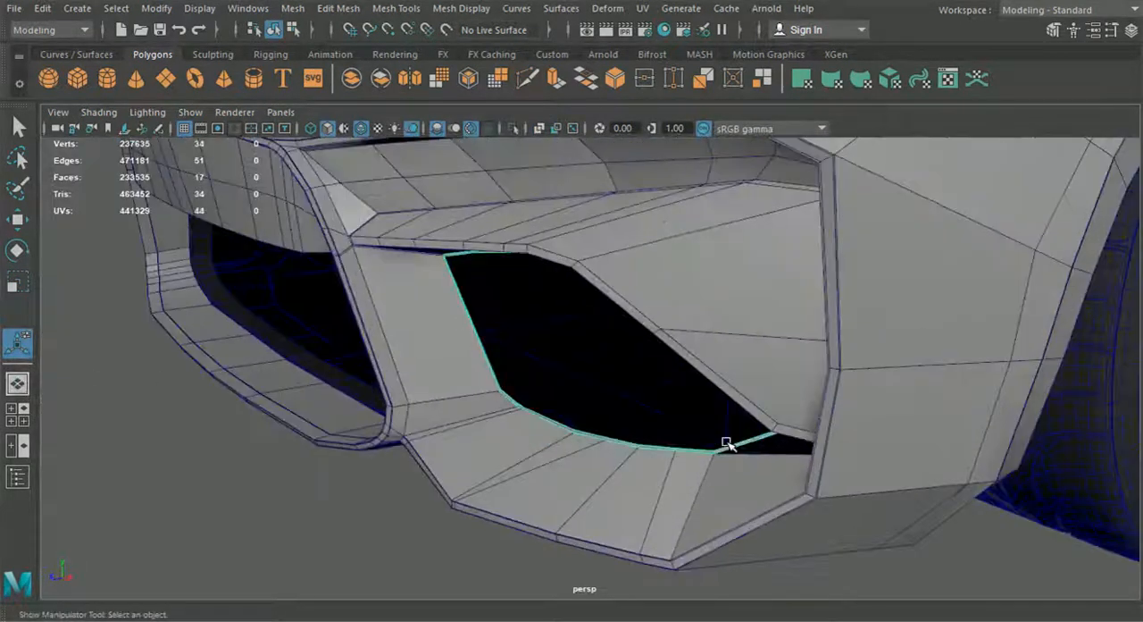
right_drag(726, 442, 720, 92)
alt+drag(439, 325, 478, 300)
double_click(479, 298)
key(ctrl+e)
click(621, 276)
drag(612, 326, 681, 322)
click(687, 241)
key(f)
Step: In the front view, adjust the extruded rim's vertices at the middle of the outer side and the lower outer corner
key(space)
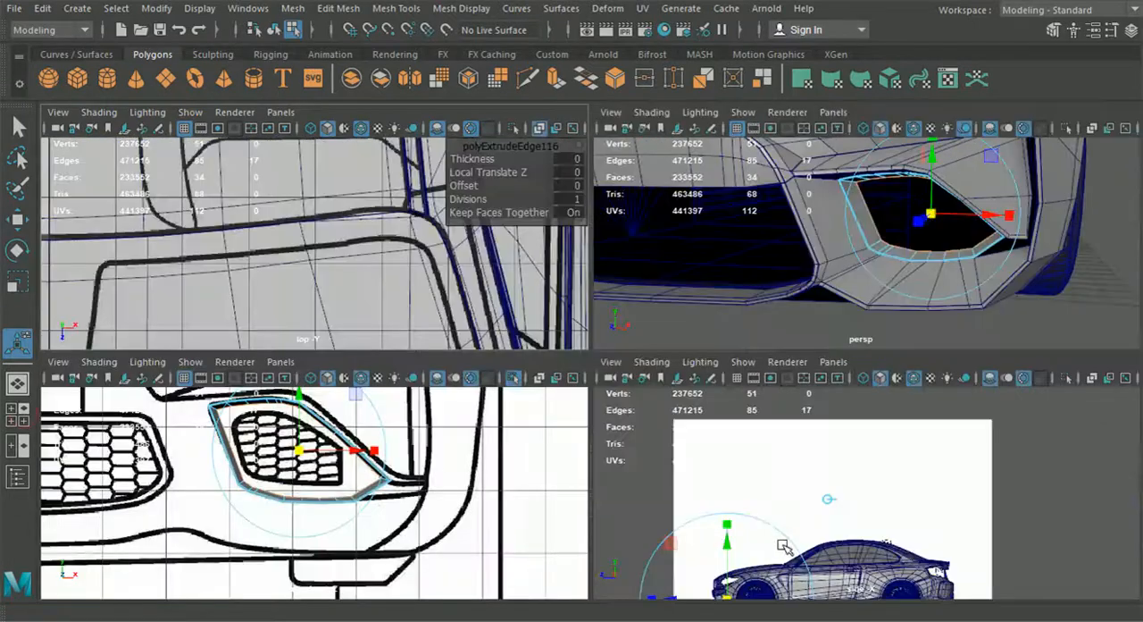
key(space)
scroll(604, 413, up, 5)
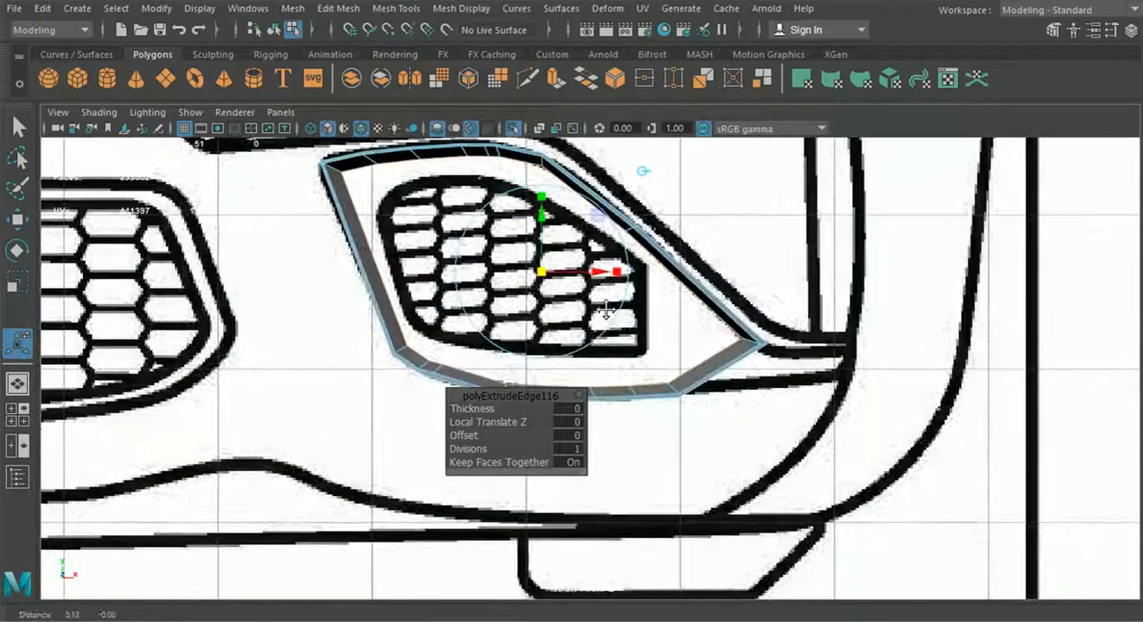
scroll(649, 311, up, 1)
alt+middle_drag(646, 291, 613, 332)
right_drag(613, 332, 538, 147)
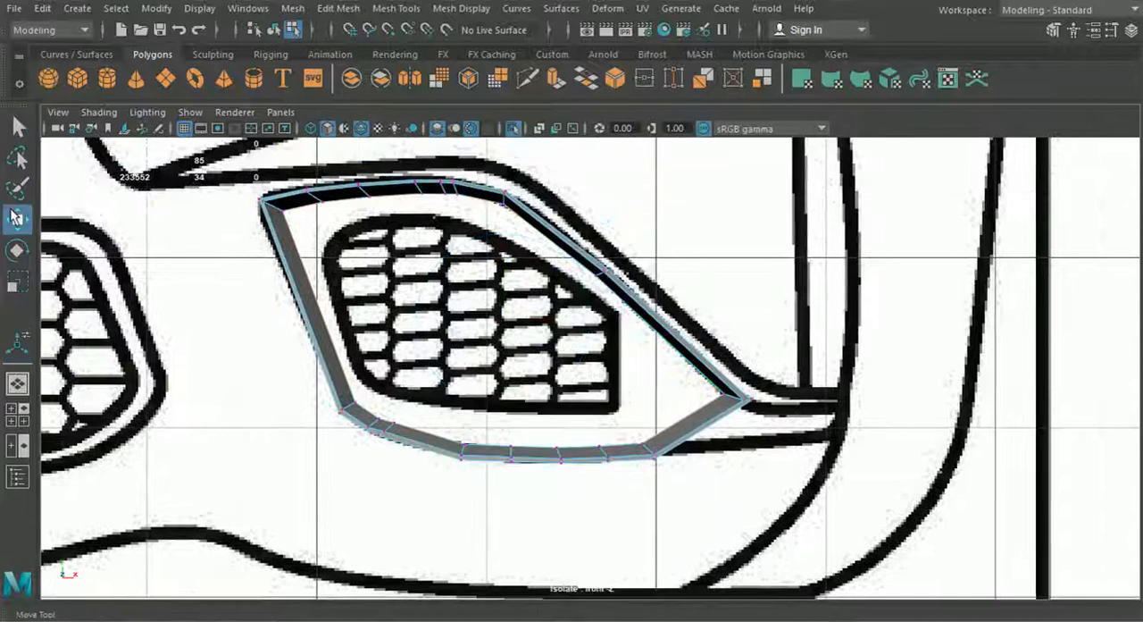
click(15, 217)
scroll(585, 249, up, 4)
drag(585, 248, 631, 262)
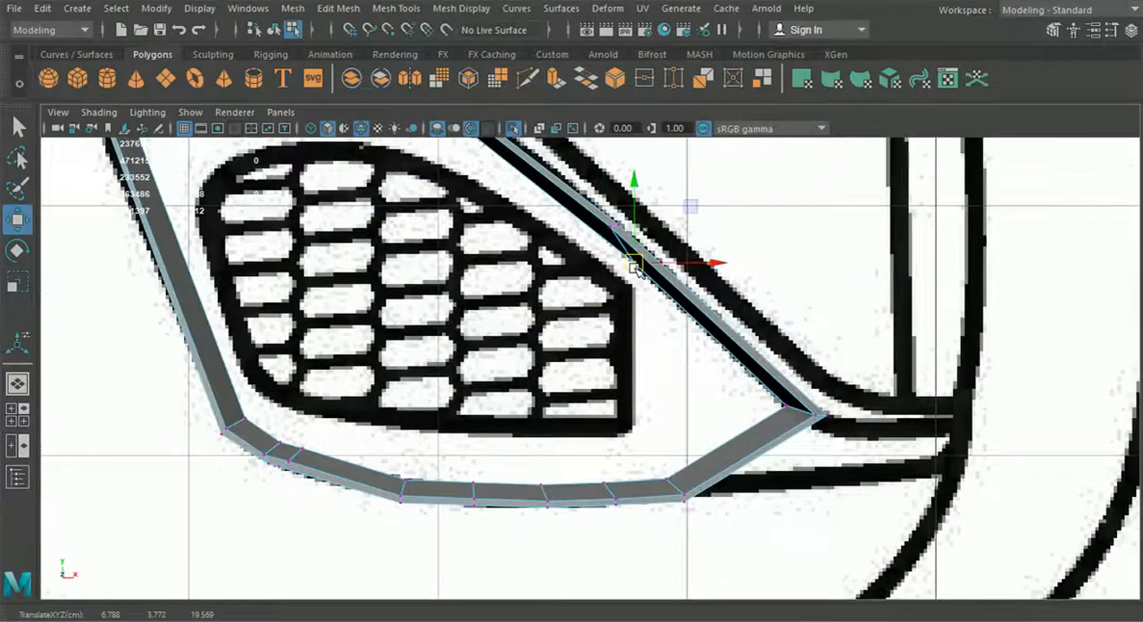
alt+middle_drag(648, 467, 632, 443)
drag(606, 463, 672, 451)
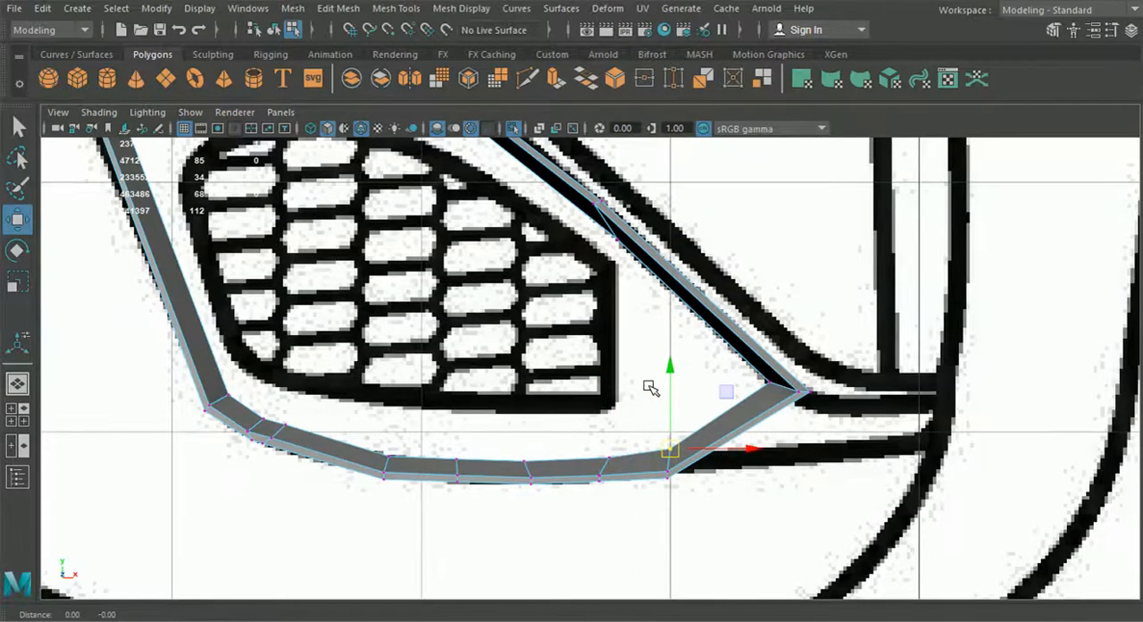
Step: Insert an edge loop across the lower half of the rim's sloping outer side
click(396, 8)
click(442, 135)
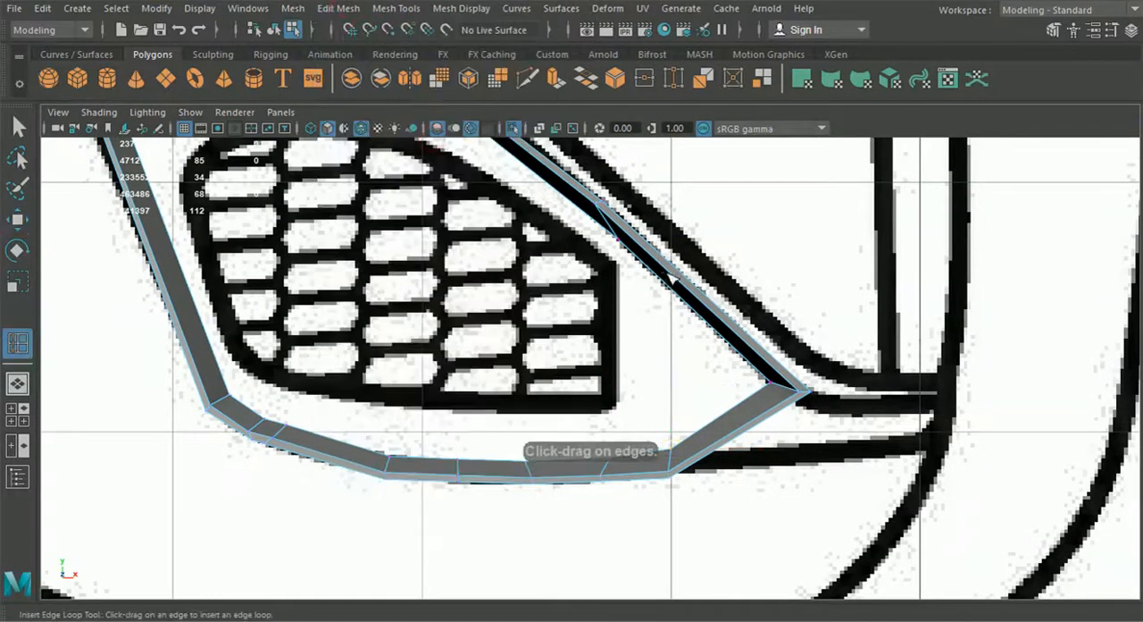
click(687, 293)
alt+middle_drag(566, 328, 634, 381)
click(20, 129)
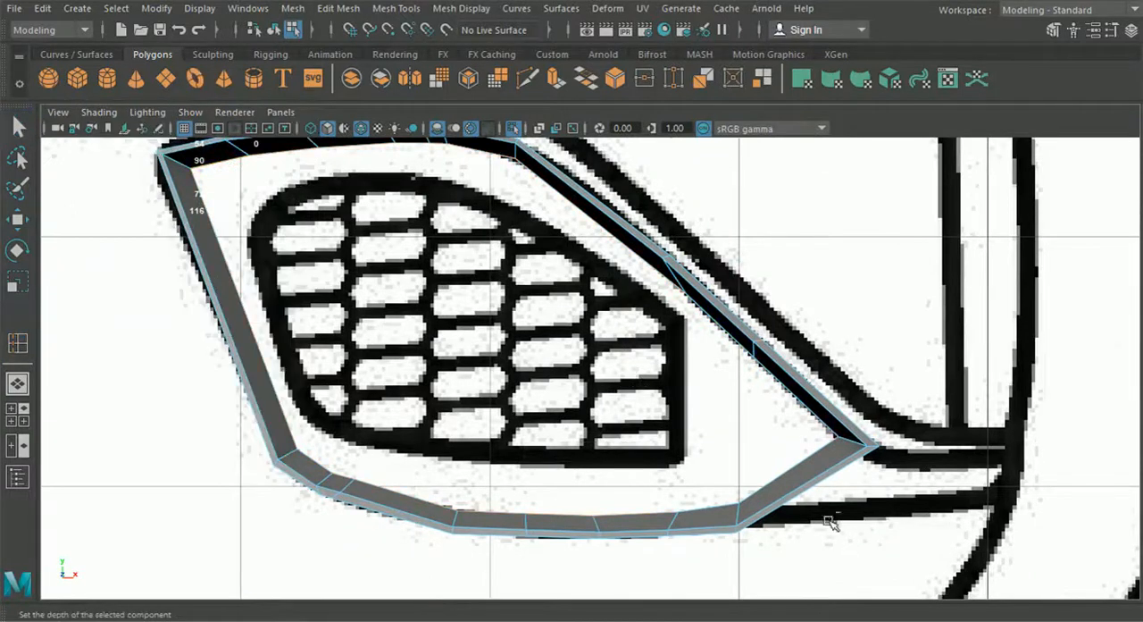
Step: Extrude the rim's selected inner edges and scale them inward toward the blueprint's grille outline
key(ctrl+e)
drag(439, 329, 433, 330)
click(22, 417)
key(space)
drag(585, 329, 596, 330)
alt+drag(615, 367, 646, 355)
key(space)
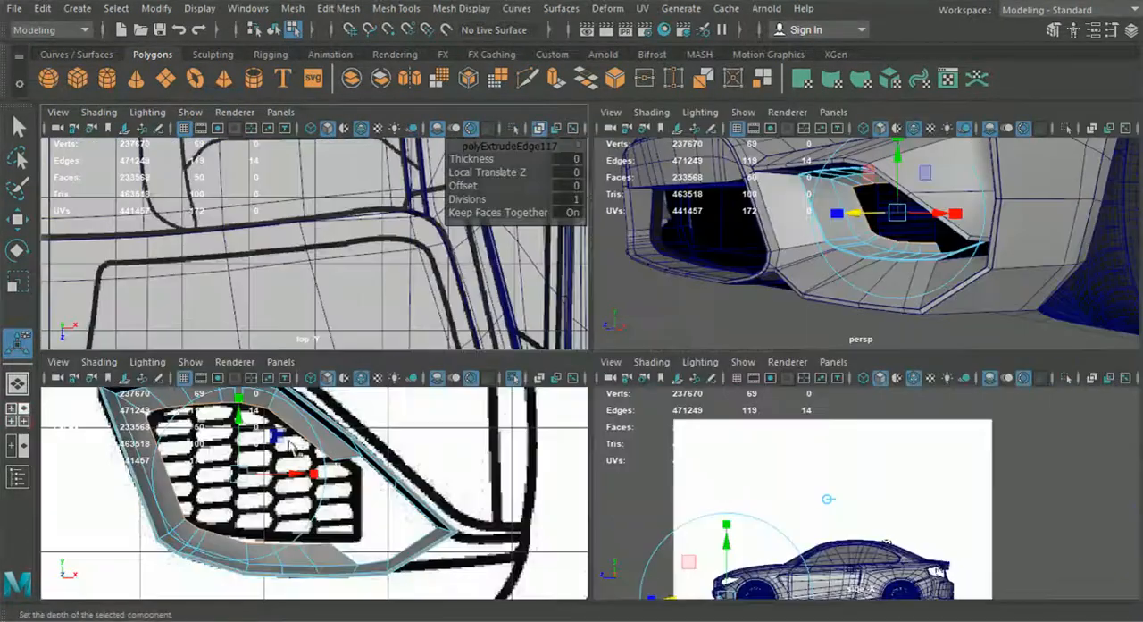
key(space)
Step: In the front view, move the new rim's upper outer corner vertex onto the corner of the grille outline
scroll(452, 485, up, 1)
right_drag(331, 161, 222, 133)
alt+middle_drag(215, 147, 329, 235)
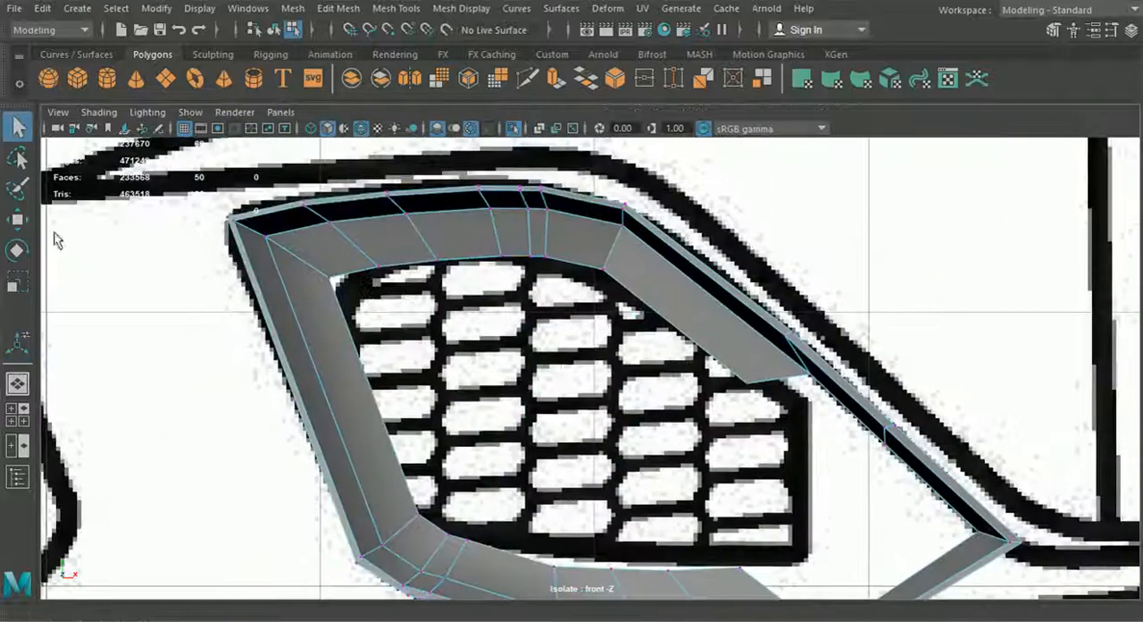
click(18, 219)
scroll(305, 273, up, 1)
click(306, 270)
drag(306, 269, 309, 270)
alt+middle_drag(500, 280, 481, 281)
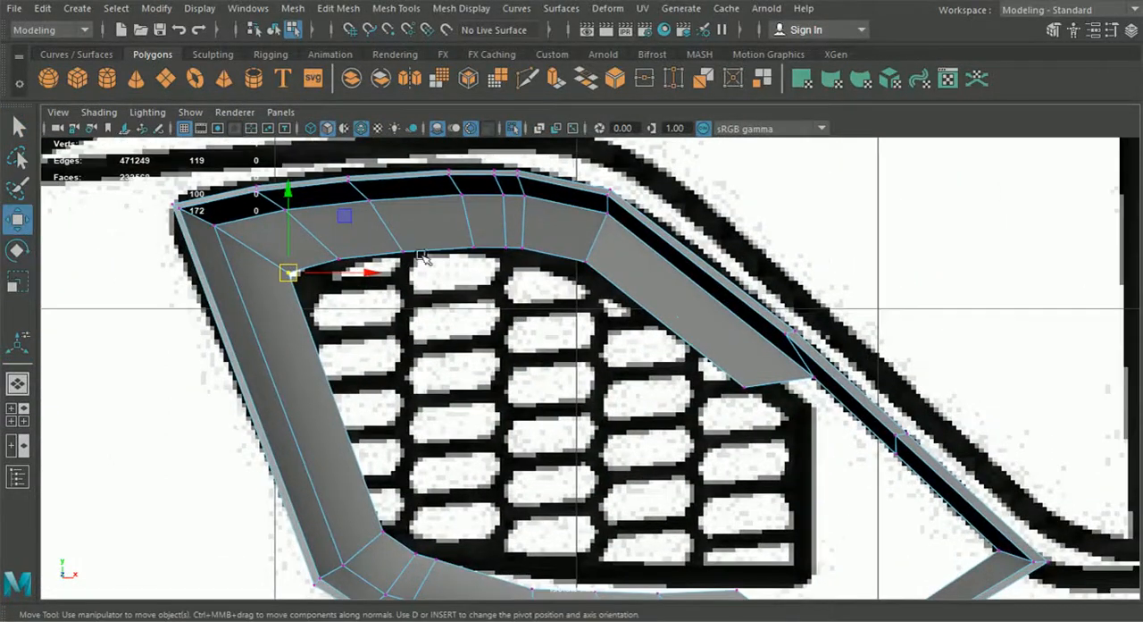
Step: Turn on X-ray shading and move the vertices along the rim's upper inner edge onto the curved grille outline
click(106, 114)
click(126, 300)
scroll(304, 264, up, 1)
alt+middle_drag(313, 261, 345, 303)
mouse_move(368, 304)
mouse_down()
mouse_move(350, 280)
mouse_move(417, 261)
mouse_up()
click(346, 290)
click(416, 283)
click(485, 299)
drag(491, 284, 484, 269)
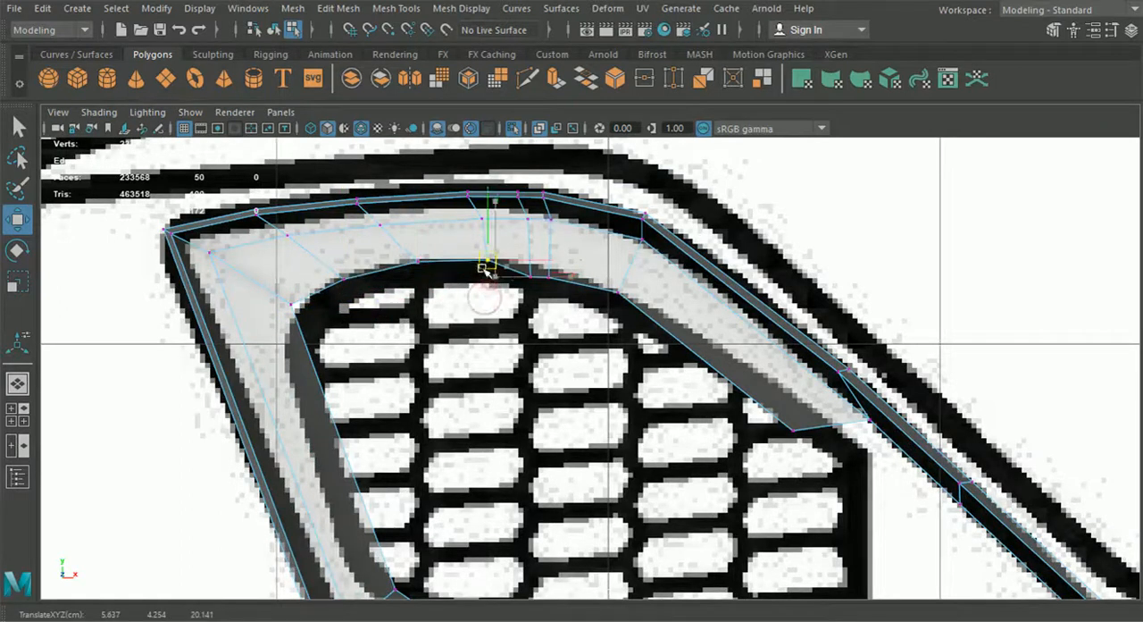
click(553, 287)
drag(553, 288, 533, 282)
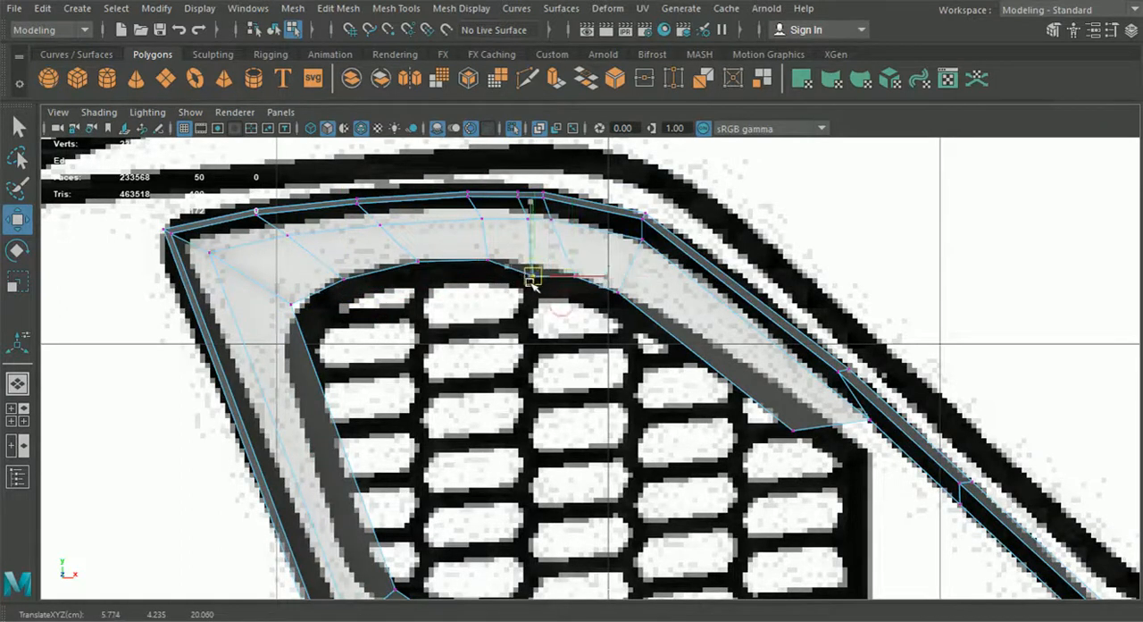
Step: Align the rim's sloping upper edge with the grille outline and move both open-end vertices to its straight inner side
click(617, 292)
alt+middle_drag(787, 425, 694, 375)
click(700, 379)
drag(701, 381, 778, 404)
alt+middle_drag(757, 482, 730, 323)
click(668, 445)
drag(667, 444, 750, 442)
Step: Move the vertices along the middle of the rim's lower inner edge onto the bottom of the grille outline
click(579, 449)
drag(581, 449, 589, 443)
click(509, 445)
drag(509, 445, 512, 441)
click(435, 440)
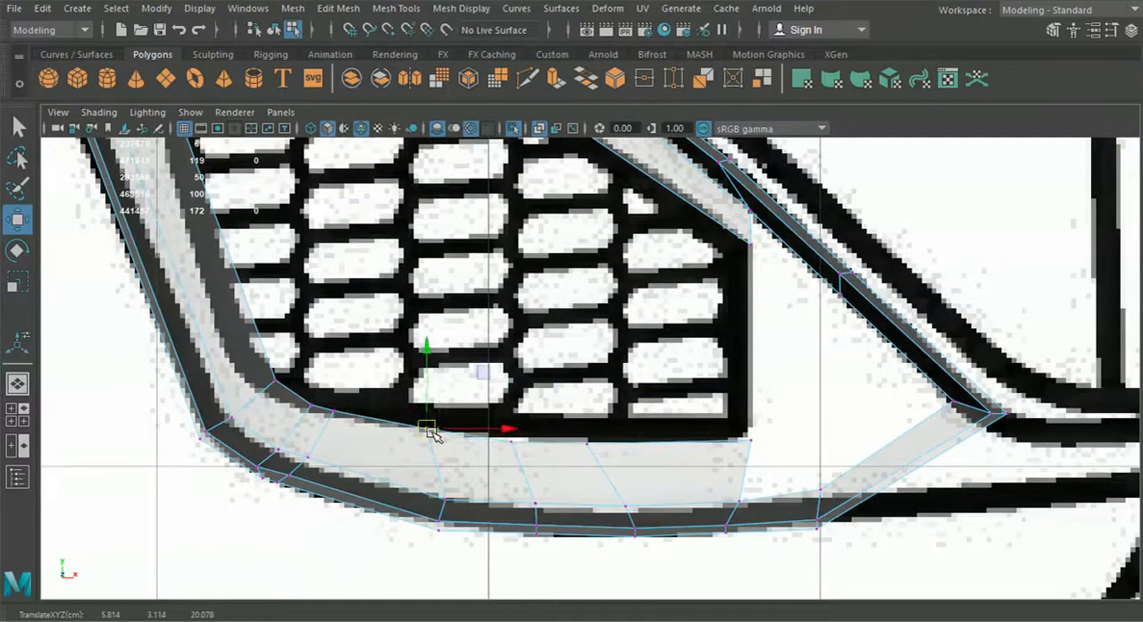
drag(431, 432, 429, 433)
Step: Fit the vertices around the rim's lower outer corner to the rounded grille outline
scroll(419, 430, up, 3)
alt+middle_drag(245, 412, 370, 399)
click(373, 411)
drag(375, 411, 335, 402)
click(343, 402)
click(296, 369)
drag(296, 371, 259, 375)
Step: Return to perspective with only the intake strip isolated and adjust the depth of the rim's lower outer corner vertex
scroll(482, 446, down, 8)
click(14, 382)
alt+drag(454, 404, 487, 353)
scroll(572, 406, up, 3)
click(513, 128)
right_drag(485, 349, 403, 130)
scroll(497, 323, up, 4)
click(494, 329)
alt+drag(500, 317, 482, 332)
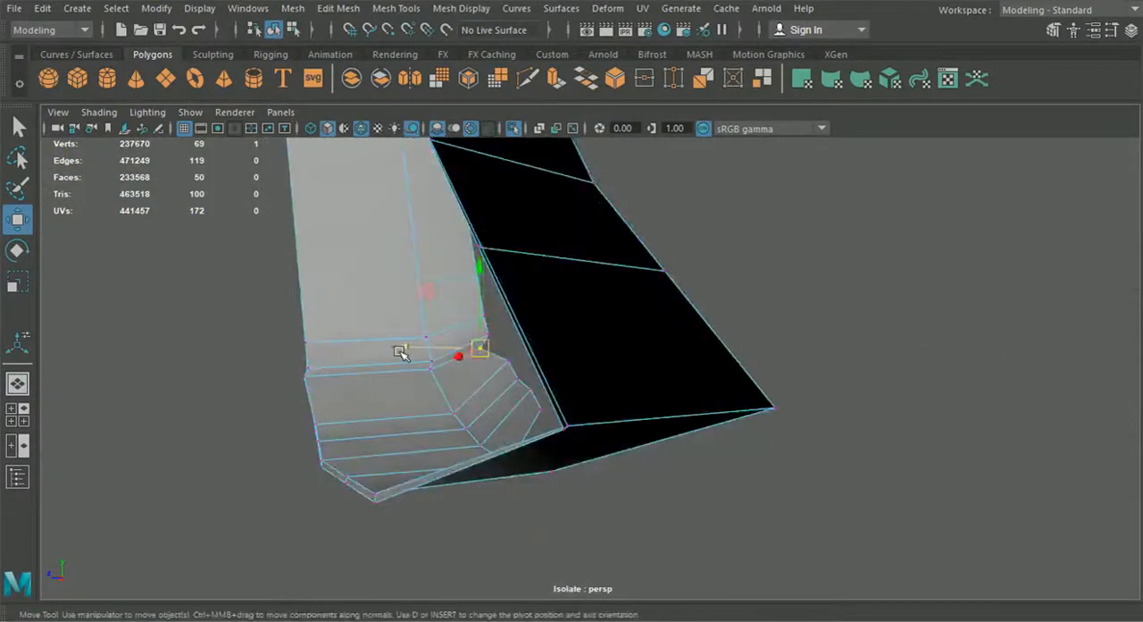
alt+drag(397, 359, 398, 366)
right_drag(349, 238, 349, 78)
Step: Select the edge loop along the middle of the rim and adjust its scale
double_click(416, 259)
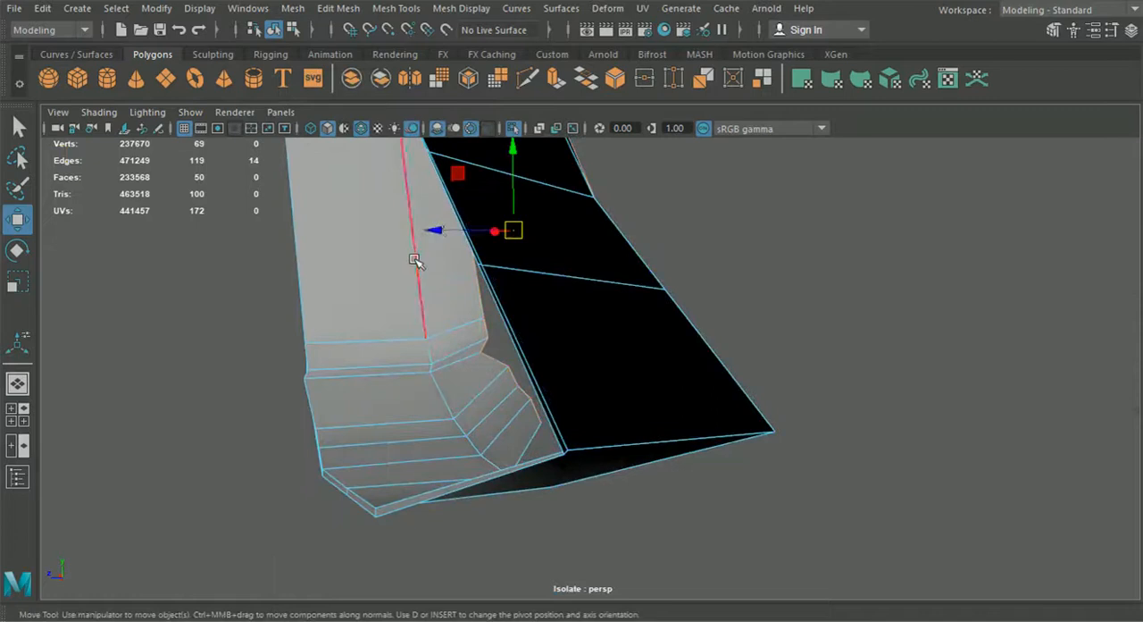
alt+drag(415, 259, 383, 315)
key(r)
drag(416, 247, 396, 319)
alt+middle_drag(395, 318, 478, 373)
right_drag(434, 374, 365, 130)
Step: Reposition the middle-loop vertices at the rim's lower outer corner to smooth the bend
scroll(447, 214, up, 3)
alt+middle_drag(443, 205, 485, 286)
alt+drag(485, 286, 359, 363)
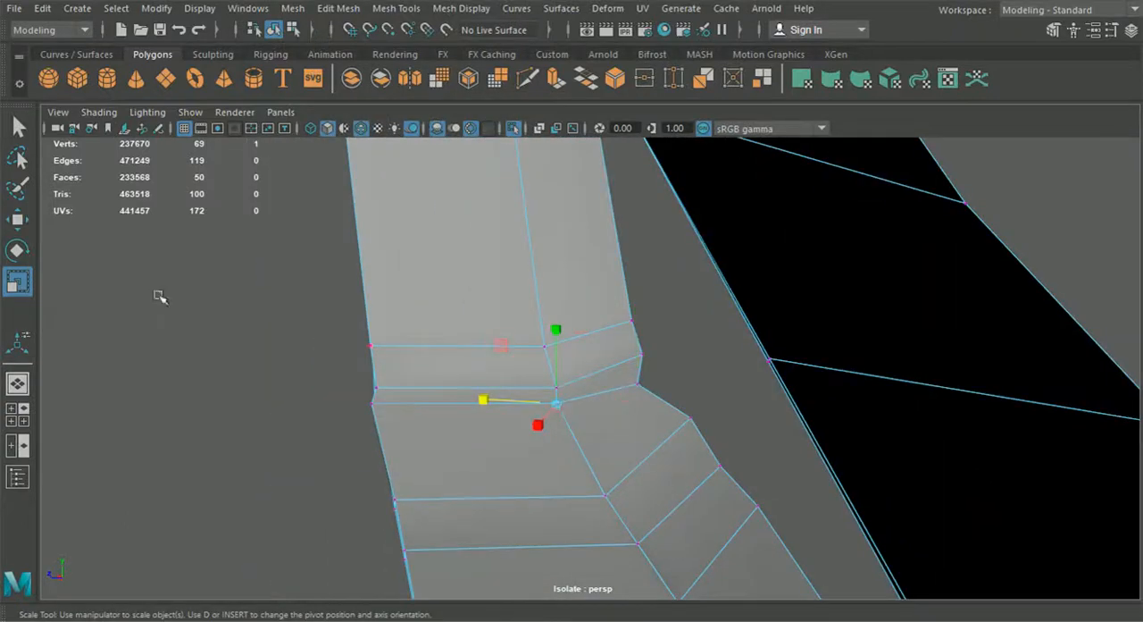
key(w)
click(605, 497)
alt+drag(598, 502, 514, 443)
Step: Adjust the depth of the vertices along the rim's lower inner edge to form an even curve
click(750, 305)
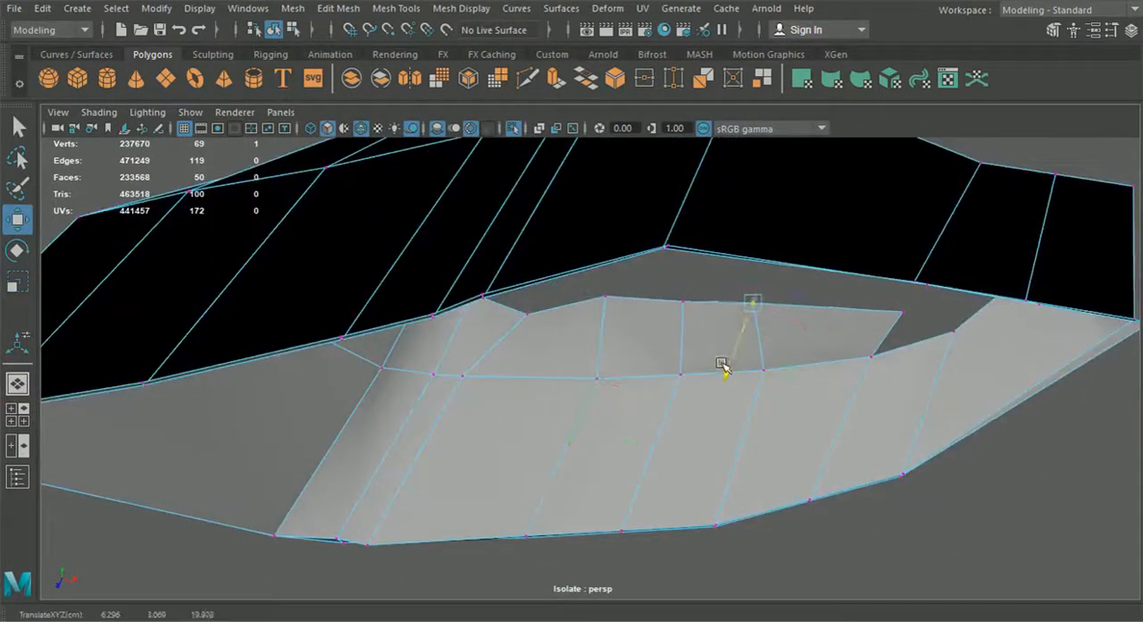
click(687, 303)
drag(659, 361, 653, 373)
click(602, 295)
drag(584, 349, 574, 359)
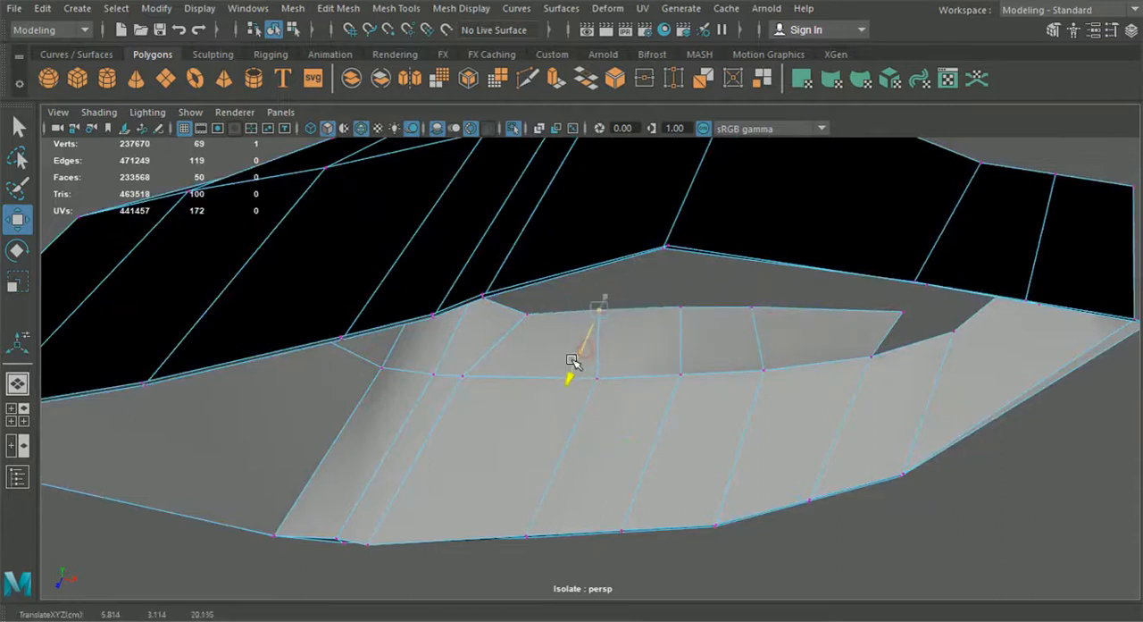
click(680, 308)
drag(651, 366, 653, 373)
click(758, 310)
drag(727, 360, 599, 361)
click(615, 360)
drag(556, 356, 593, 439)
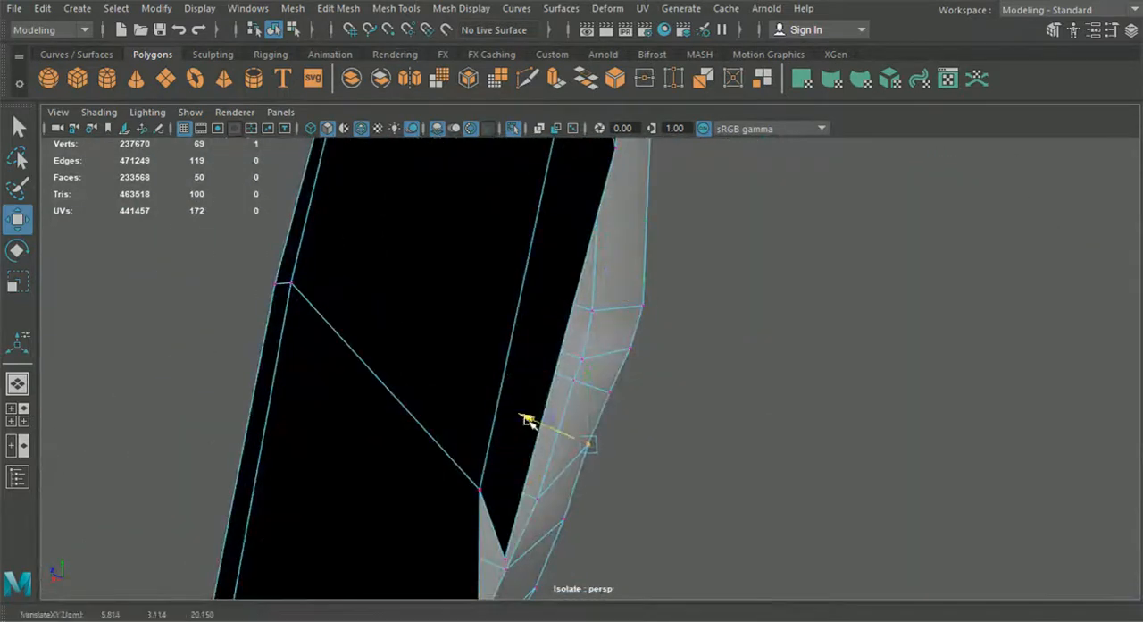
Step: Adjust the depth of the vertices along the rim's upper inner edge to smooth its curve
alt+drag(671, 485, 719, 347)
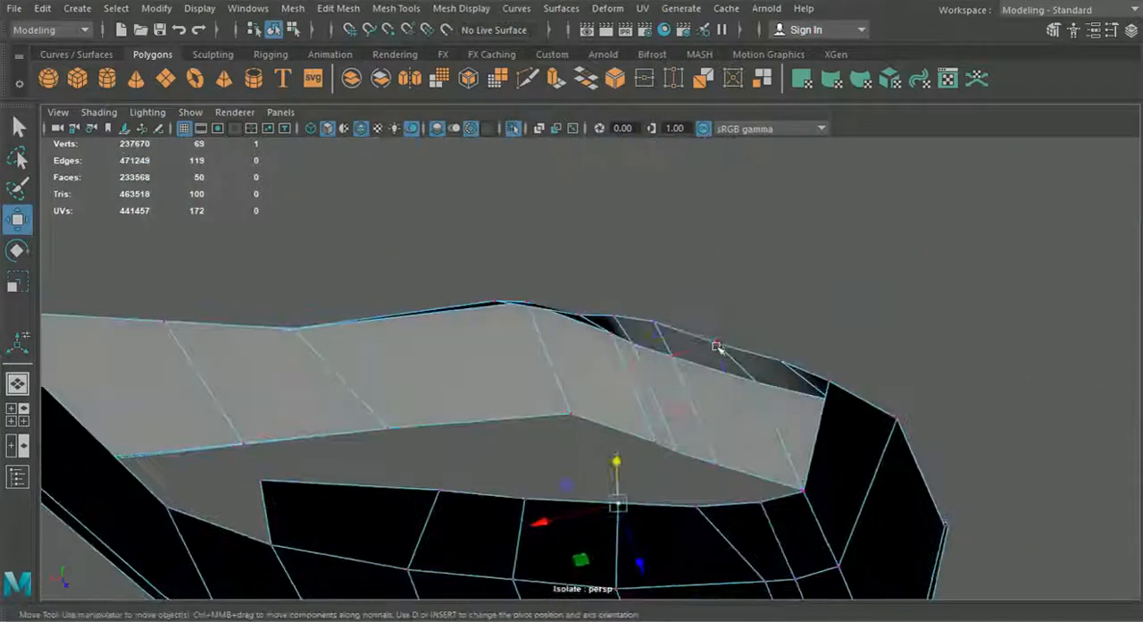
drag(677, 403, 726, 354)
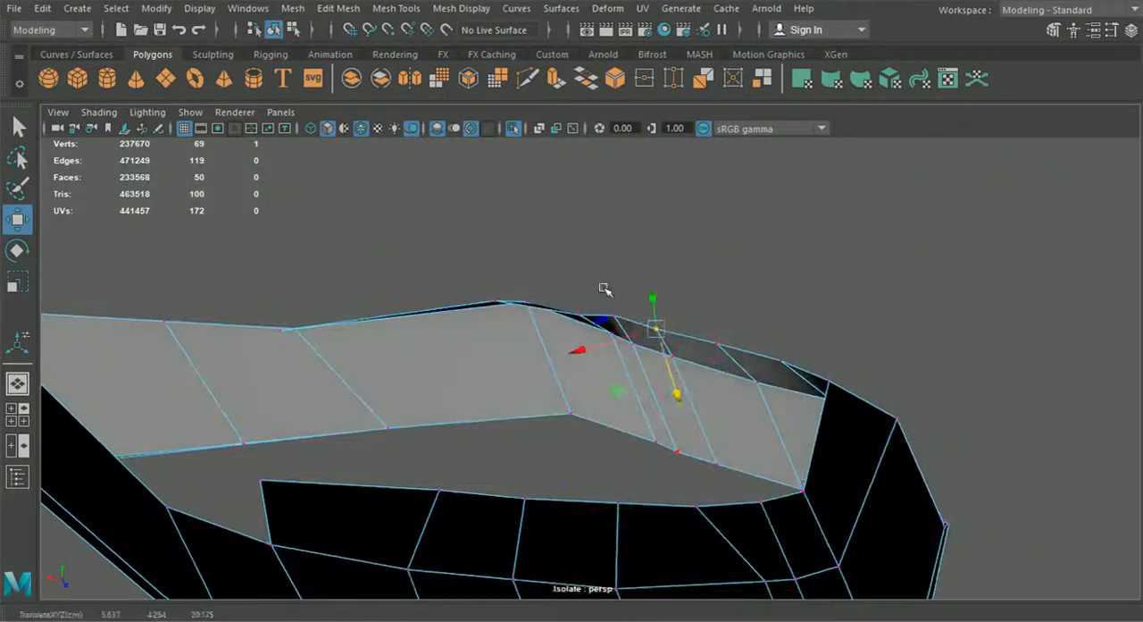
alt+drag(629, 374, 557, 319)
click(505, 281)
drag(469, 338, 360, 388)
click(310, 306)
alt+drag(310, 306, 569, 320)
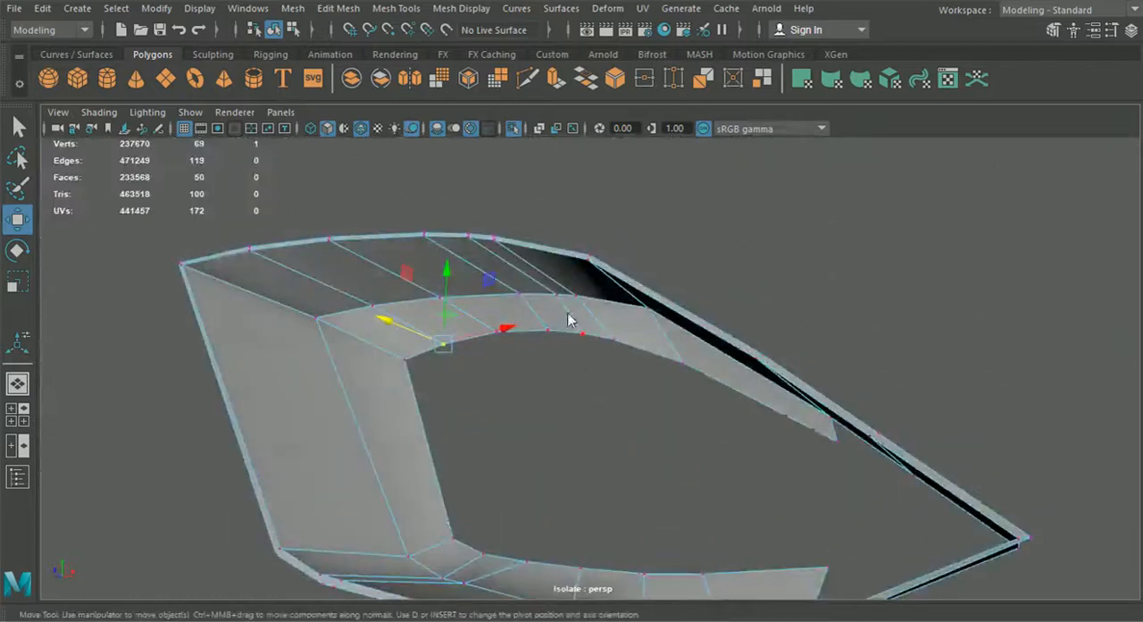
Step: Bridge the open upper and lower edges near the intake's pointed end and fill the triangular hole beside the bridge
right_drag(564, 85, 562, 82)
alt+drag(616, 418, 732, 348)
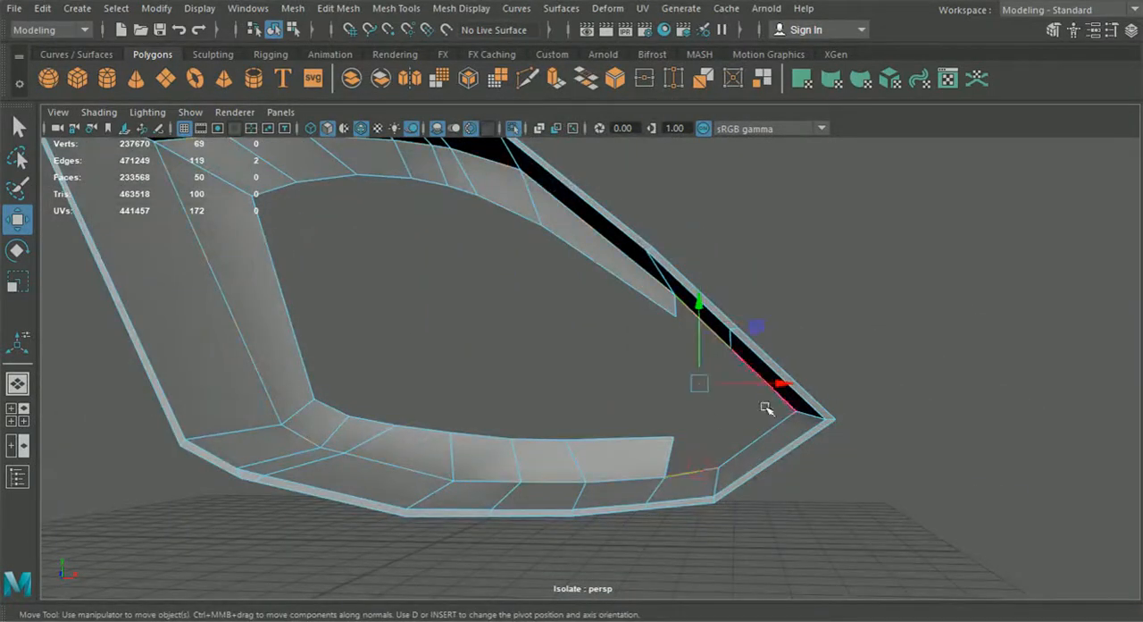
click(292, 8)
mouse_move(338, 8)
click(348, 68)
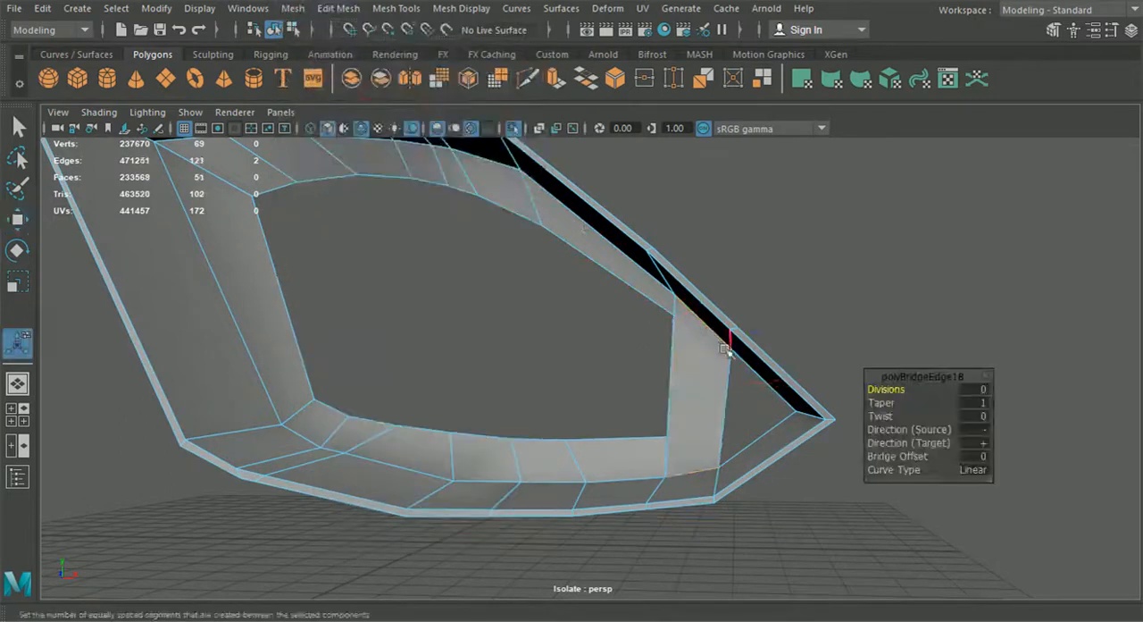
click(293, 9)
click(336, 131)
Step: Insert an edge loop across the upper end of the bridged face, level with the adjoining rim vertex
alt+drag(442, 236, 515, 270)
click(406, 9)
click(434, 135)
alt+middle_drag(598, 311, 500, 268)
alt+right_drag(500, 268, 555, 320)
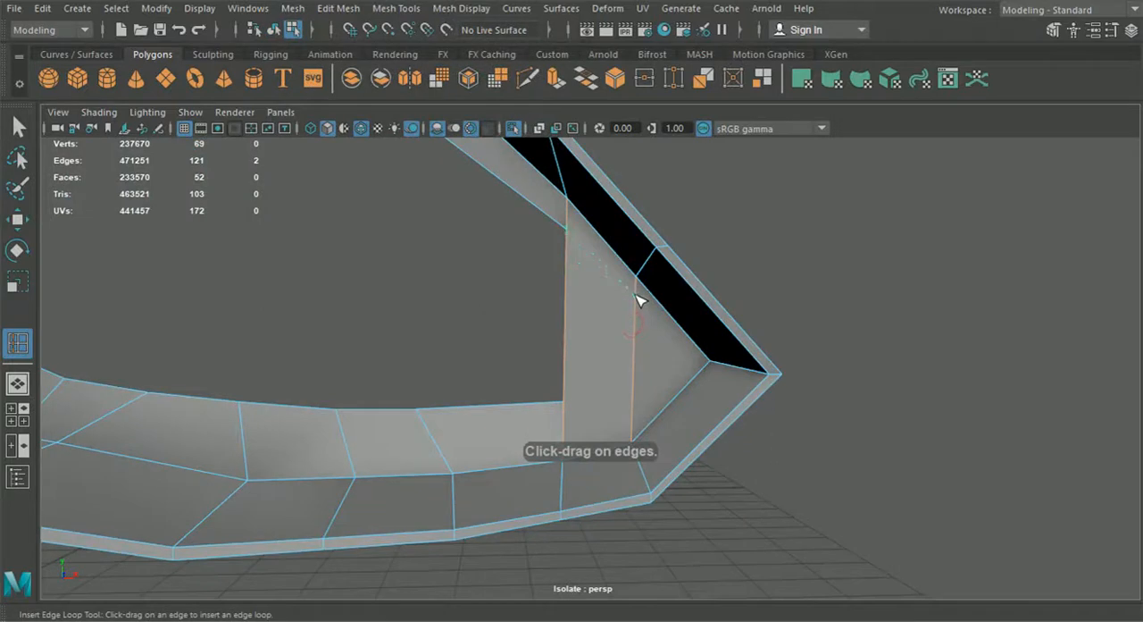
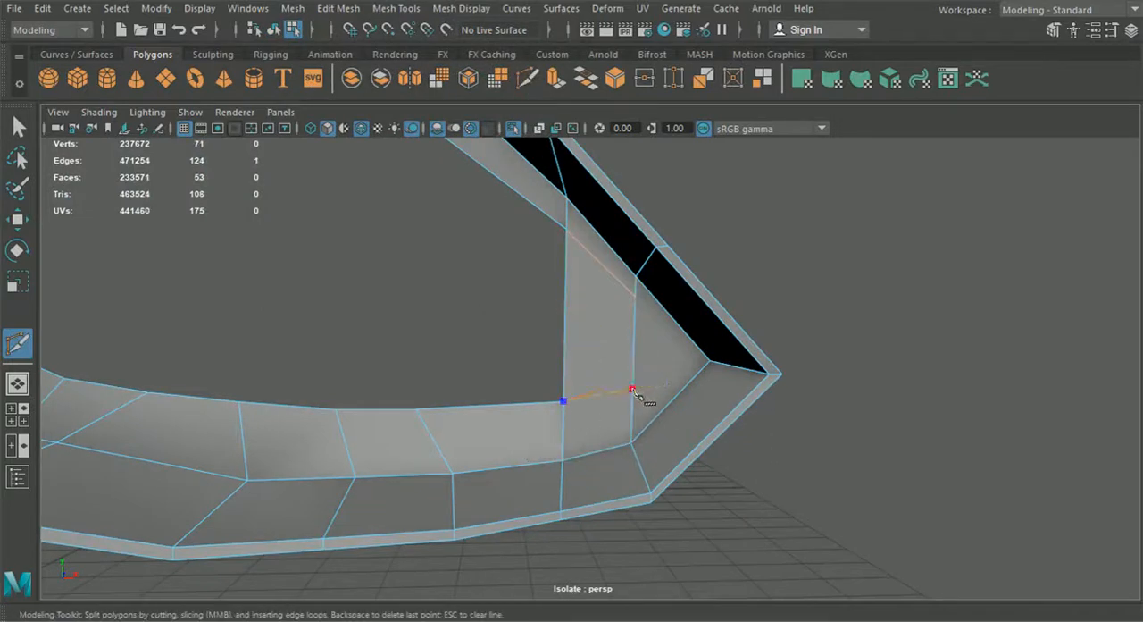
Step: Merge the overlapping vertices at the upper end of the bridged face near the intake's pointed end
click(25, 130)
alt+drag(384, 295, 541, 312)
right_drag(607, 284, 527, 291)
key(w)
alt+drag(580, 286, 509, 277)
click(563, 254)
alt+drag(563, 254, 552, 273)
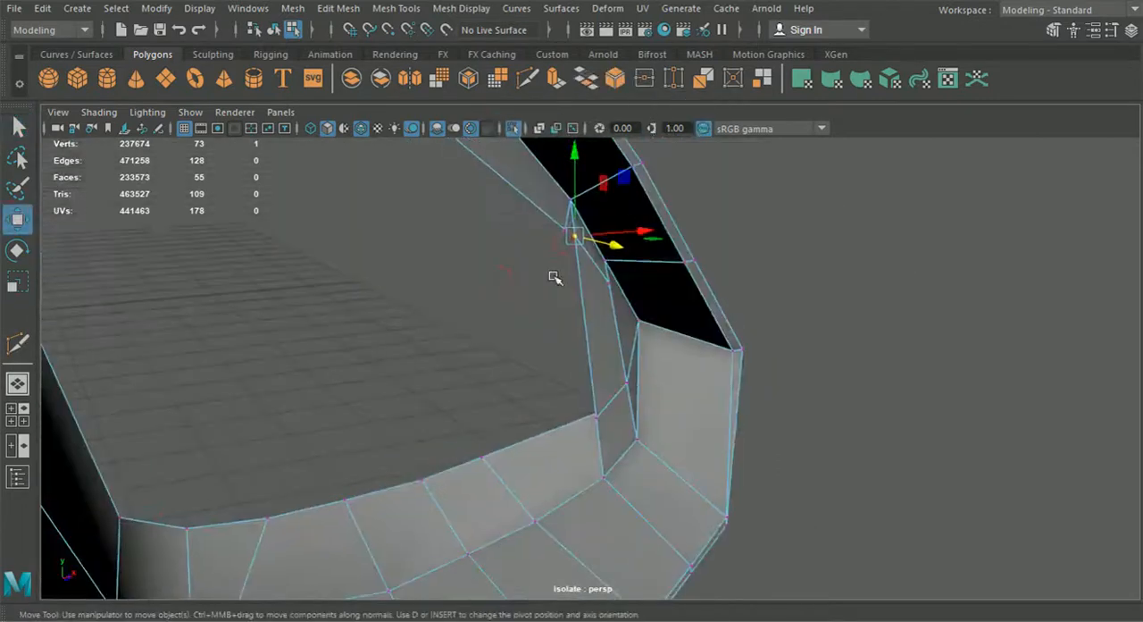
drag(572, 237, 566, 230)
drag(587, 255, 542, 220)
click(357, 9)
click(356, 169)
Step: Merge the overlapping vertices at the lower end of the bridged face into the rim's lower inner edge
key(w)
click(598, 418)
drag(550, 388, 629, 446)
key(g)
click(607, 417)
Step: Extrude the border edges around the intake's inner opening inward to give the rim depth
click(22, 222)
mouse_move(636, 452)
mouse_down()
mouse_move(648, 461)
mouse_move(640, 456)
mouse_up()
alt+drag(640, 456, 645, 309)
alt+right_drag(646, 309, 655, 467)
alt+drag(656, 467, 500, 429)
right_drag(500, 428, 420, 127)
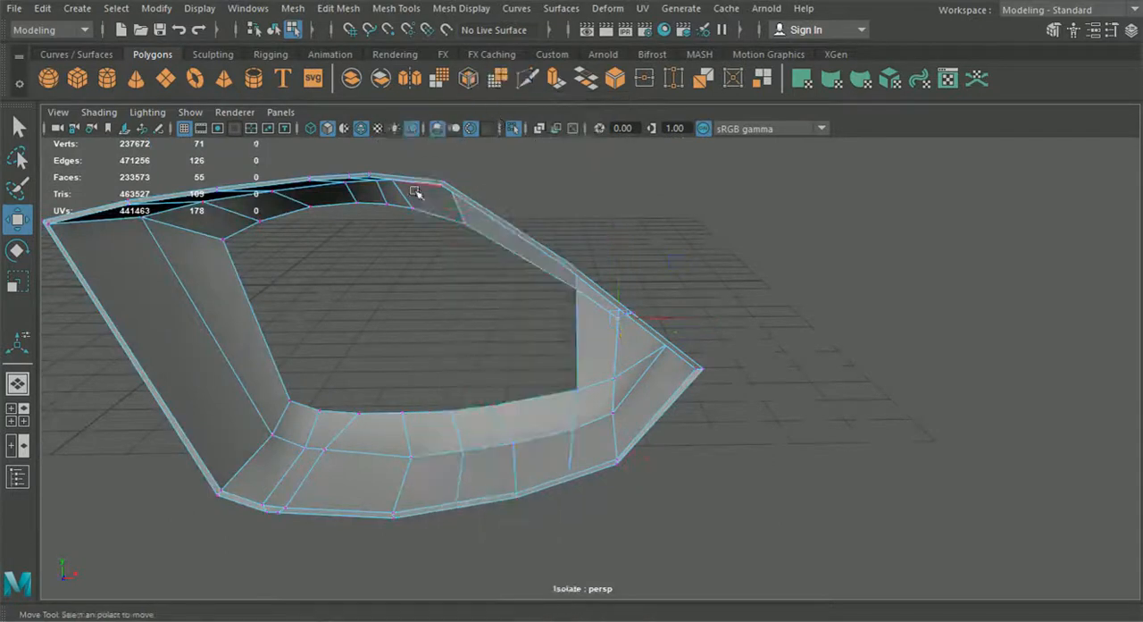
key(ctrl+e)
mouse_move(406, 307)
alt+mouse_down()
mouse_move(384, 301)
mouse_move(400, 303)
alt+mouse_up()
click(276, 32)
alt+right_drag(500, 330, 441, 291)
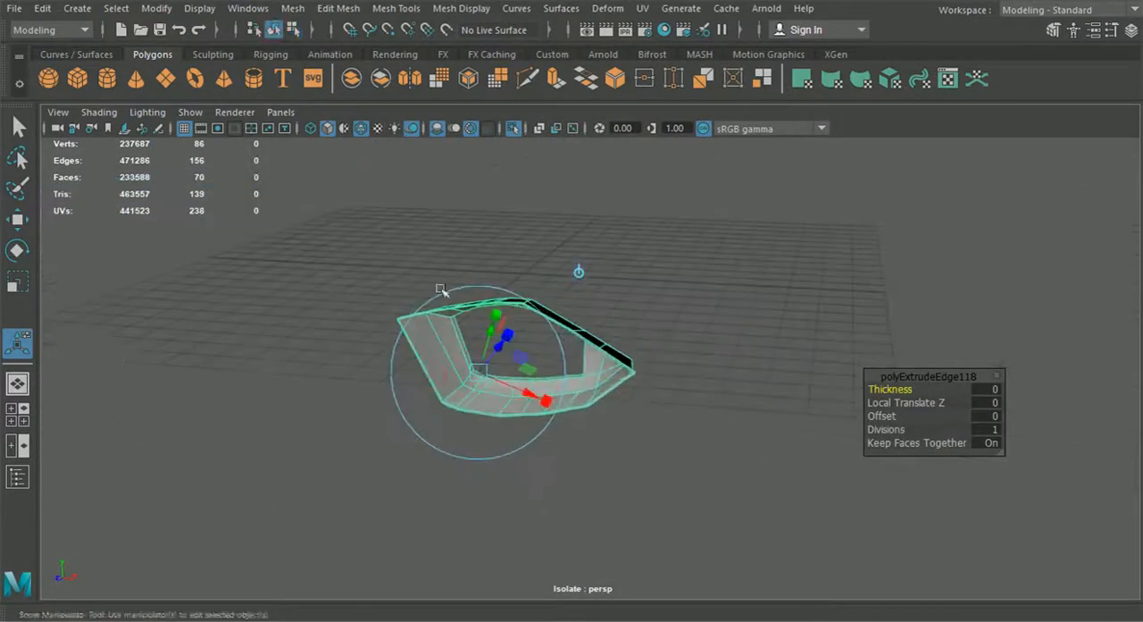
Step: Bring back the whole car and insert a support edge loop across the upper end of the rim's inner side wall
click(516, 131)
click(795, 340)
alt+drag(791, 342, 778, 309)
scroll(775, 309, up, 3)
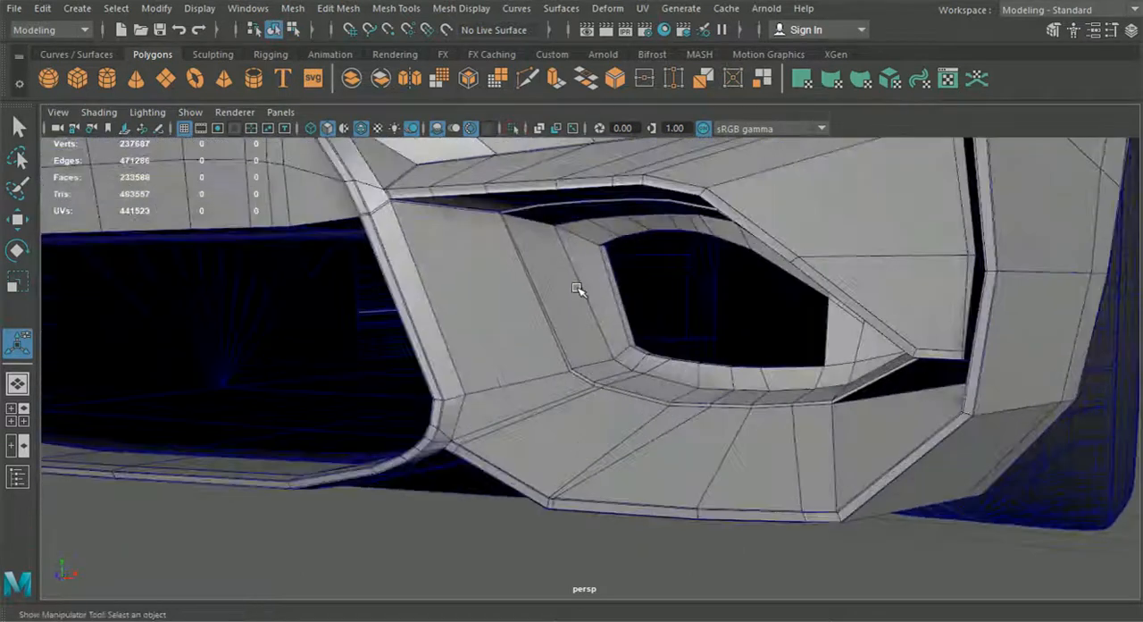
click(577, 287)
click(349, 13)
mouse_move(397, 11)
click(434, 135)
scroll(524, 260, up, 4)
alt+middle_drag(523, 260, 572, 338)
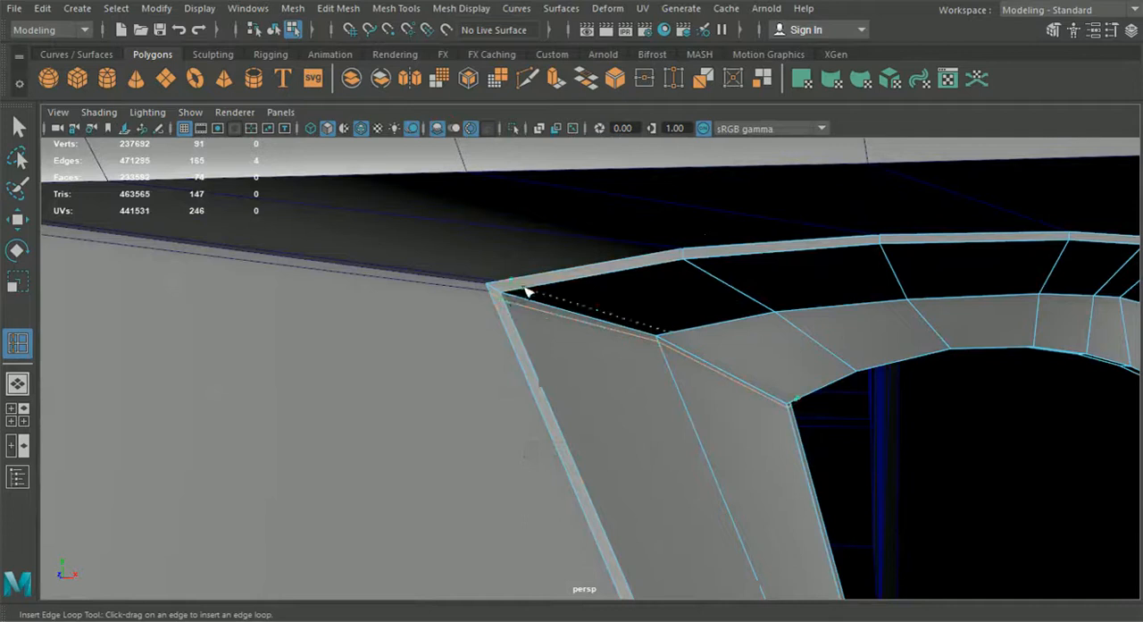
Step: Insert support edge loops along the rim's outer border, middle bend and inner bend to sharpen the corners
scroll(518, 302, down, 5)
alt+drag(631, 389, 643, 431)
alt+middle_drag(643, 431, 584, 373)
scroll(584, 372, up, 6)
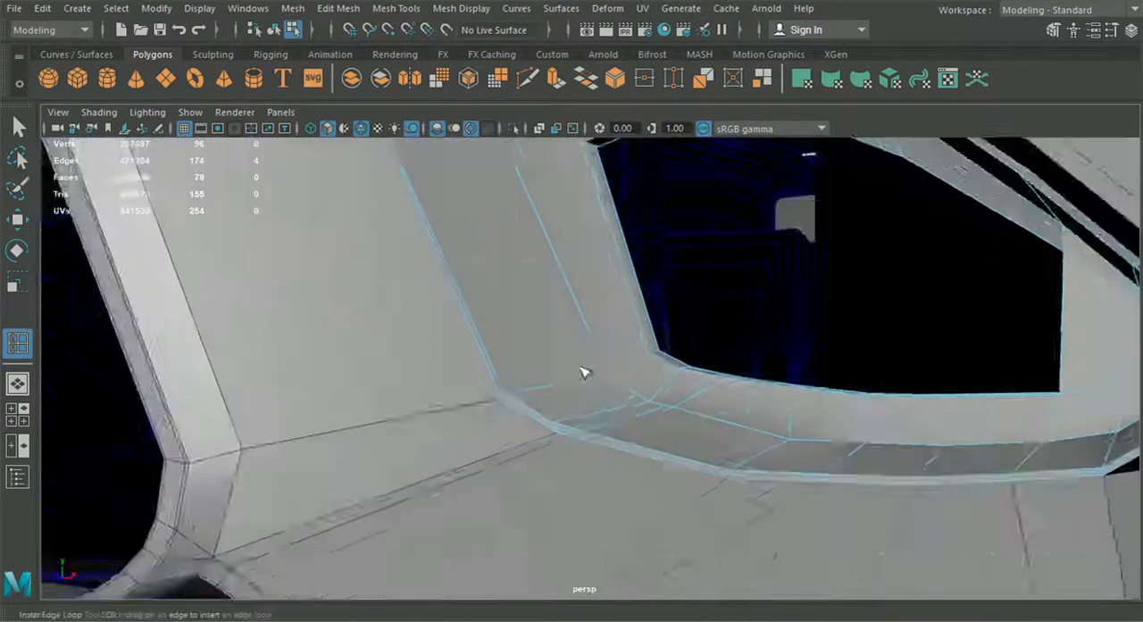
scroll(448, 443, up, 1)
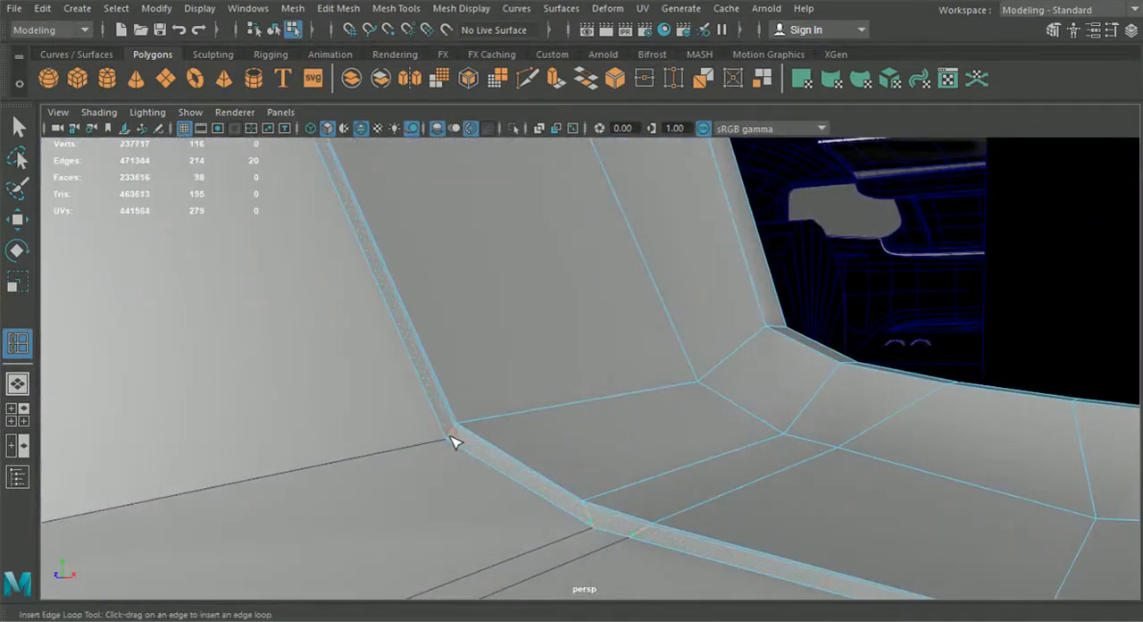
click(693, 390)
click(771, 336)
alt+drag(772, 336, 661, 372)
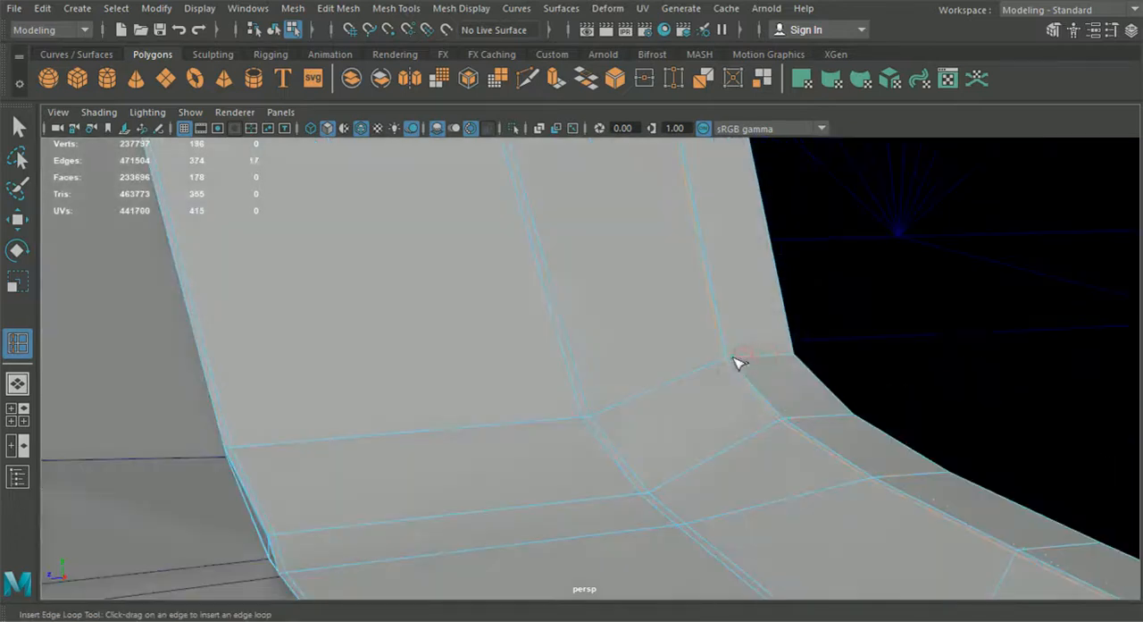
click(733, 357)
Step: Preview the rim and surrounding bumper smoothed without wireframe and examine how the rim fits around the intake
scroll(617, 444, down, 5)
alt+drag(617, 445, 683, 420)
click(273, 30)
click(19, 128)
click(624, 389)
key(3)
click(513, 419)
click(361, 130)
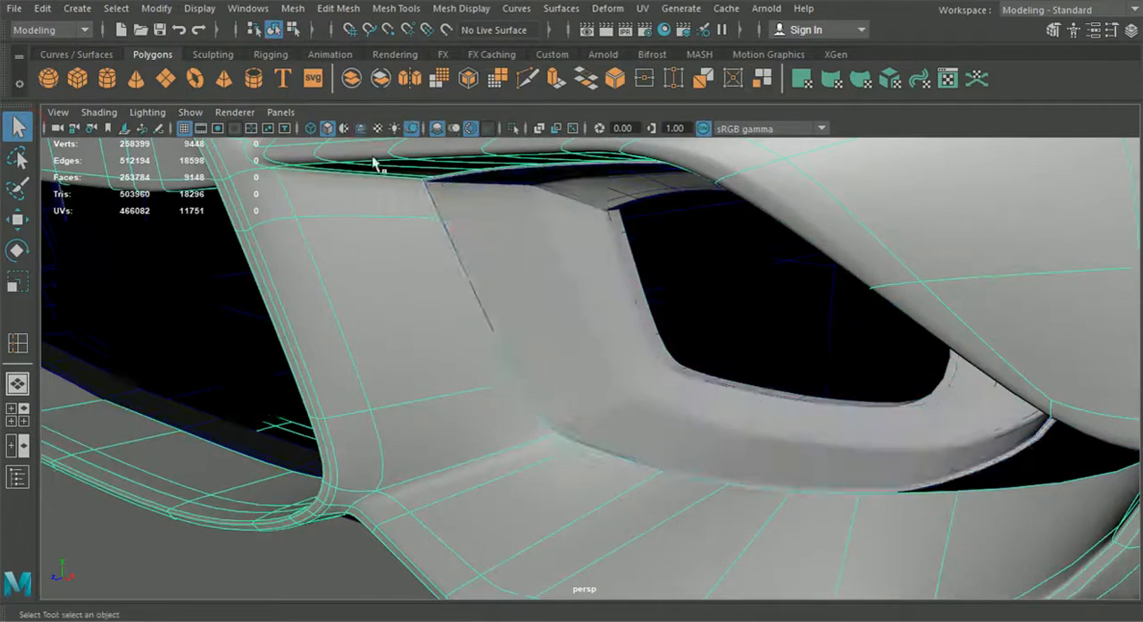
scroll(498, 482, down, 6)
click(498, 498)
mouse_move(498, 497)
alt+mouse_down()
mouse_move(539, 473)
mouse_move(604, 500)
mouse_move(544, 485)
alt+mouse_up()
scroll(595, 480, up, 5)
click(567, 377)
scroll(572, 375, up, 6)
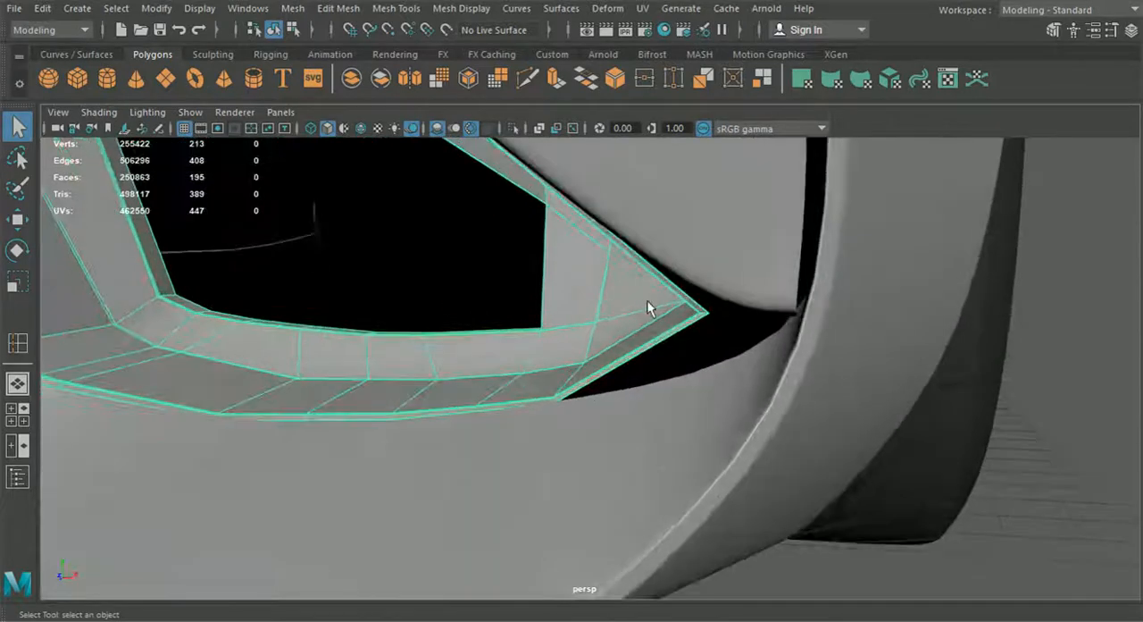
Step: Move the vertices at the rim's pointed tip outward toward the gap beside the bumper's side panel
right_drag(649, 308, 616, 76)
mouse_move(692, 310)
alt+mouse_down()
mouse_move(744, 319)
mouse_move(679, 322)
mouse_move(691, 319)
alt+mouse_up()
right_drag(653, 308, 571, 125)
drag(658, 275, 723, 349)
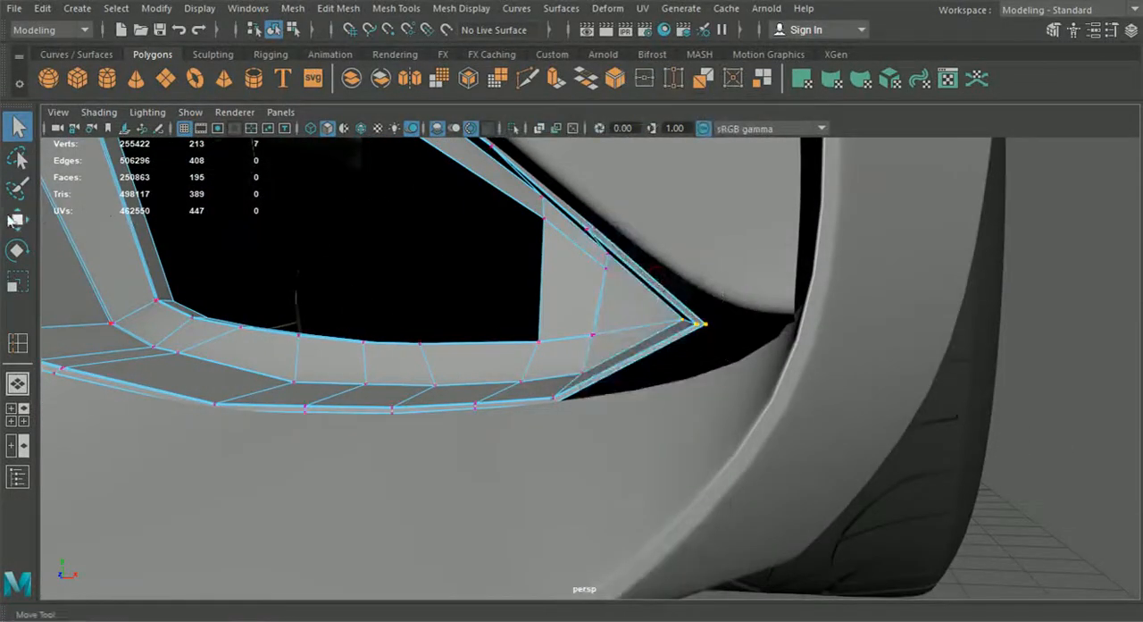
click(11, 221)
drag(778, 324, 804, 323)
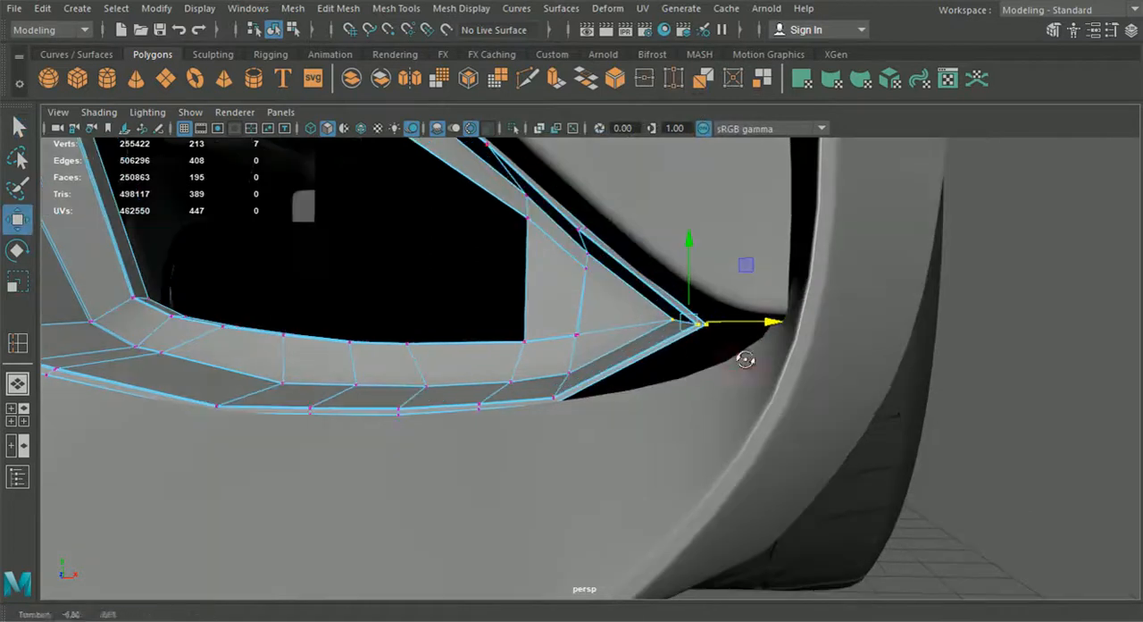
Step: Insert an edge loop across the rim's lower side between the pointed tip and the lower corner
click(396, 8)
click(428, 134)
scroll(626, 339, up, 2)
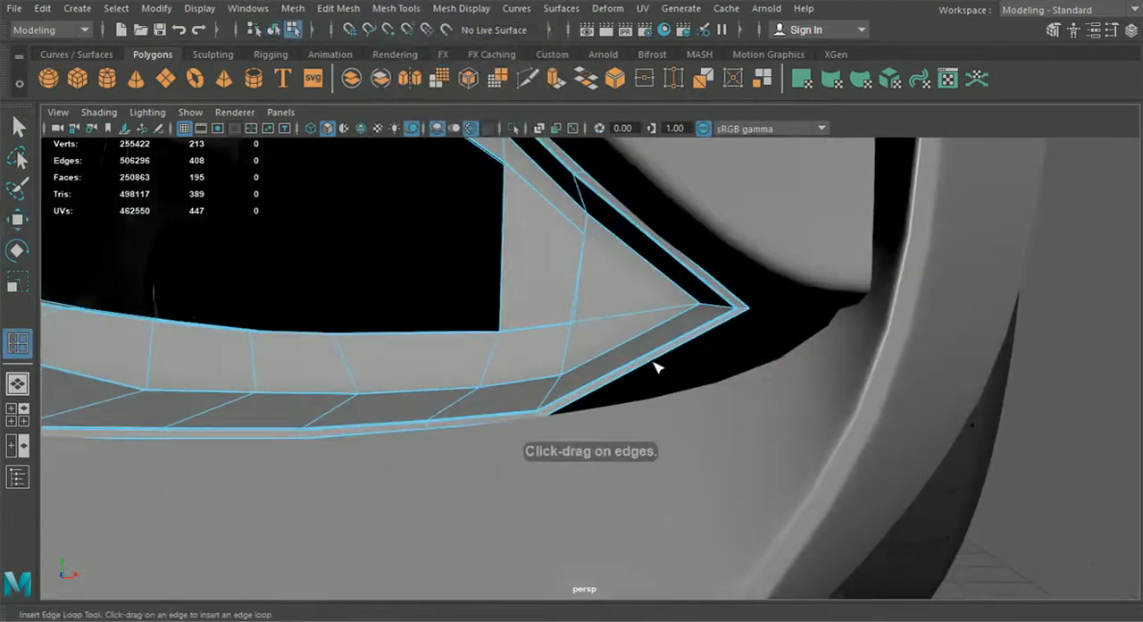
click(17, 221)
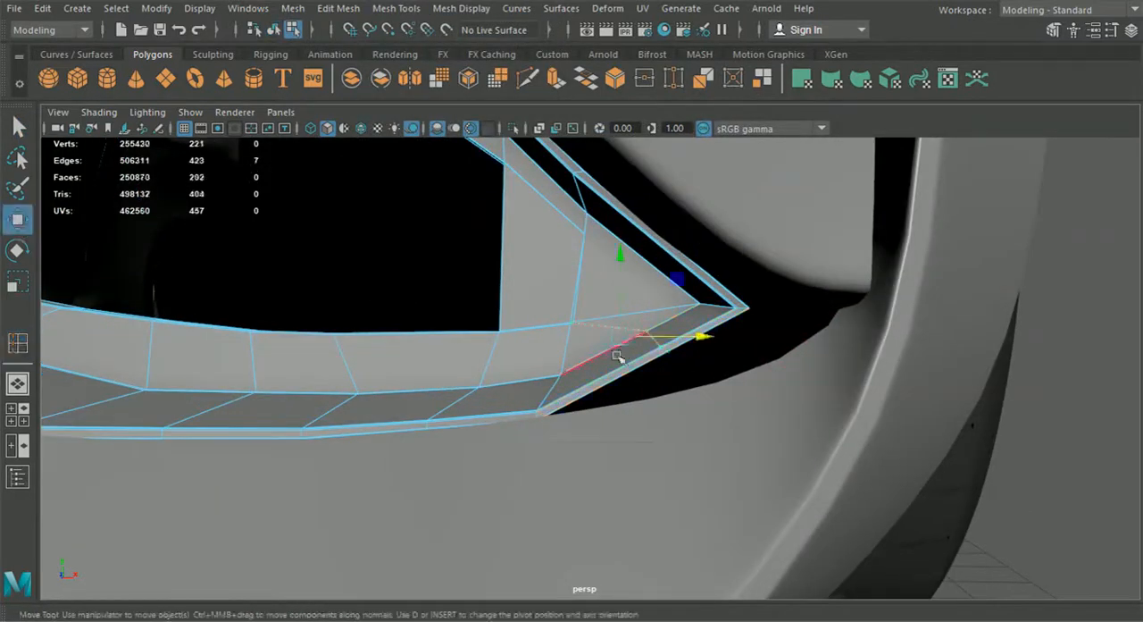
right_drag(626, 337, 541, 146)
click(274, 31)
Step: Turn off the bumper's smooth preview and move the new loop's outer vertices outward and down to the bumper's edge
click(593, 555)
key(1)
click(628, 355)
right_drag(627, 341, 547, 141)
drag(665, 304, 779, 380)
drag(617, 373, 607, 409)
drag(755, 371, 849, 415)
Step: Reposition the vertices at the rim's upper tip so they follow the edge of the panel above
drag(703, 354, 662, 319)
alt+drag(683, 328, 627, 312)
drag(722, 309, 621, 247)
alt+drag(622, 247, 679, 266)
drag(759, 332, 744, 332)
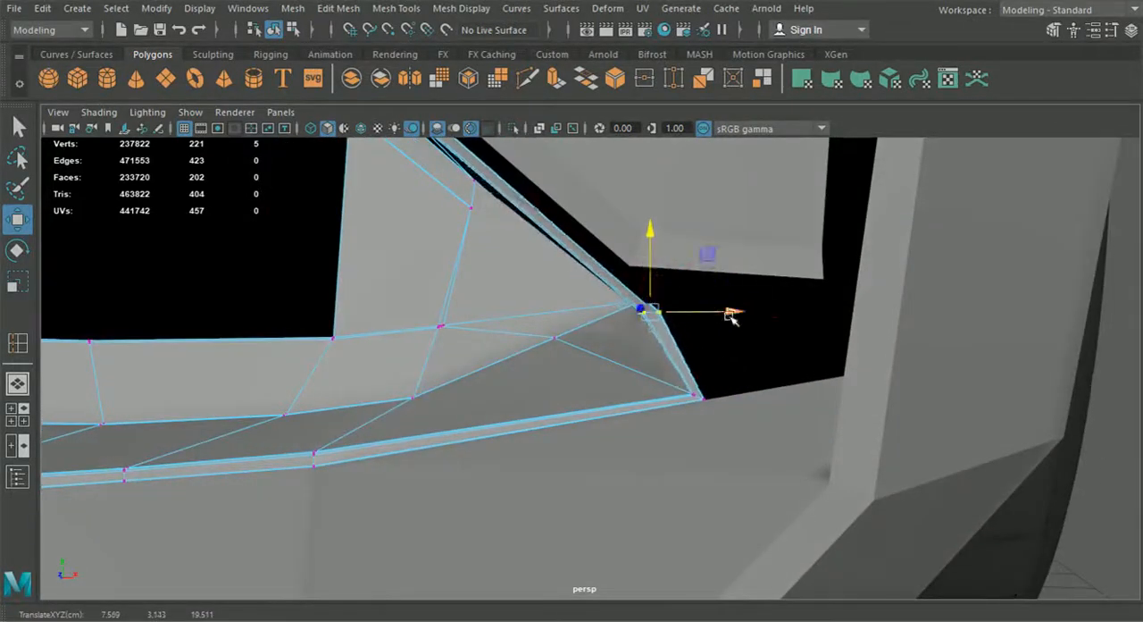
drag(638, 266, 638, 248)
alt+drag(641, 259, 786, 407)
Step: Move the new loop's inner vertices outward and down so they sit close to the rim's outer corner
click(275, 30)
scroll(541, 384, down, 5)
alt+drag(541, 384, 548, 360)
right_drag(548, 360, 471, 210)
scroll(496, 286, up, 4)
drag(507, 341, 543, 379)
drag(526, 306, 527, 327)
drag(618, 390, 679, 384)
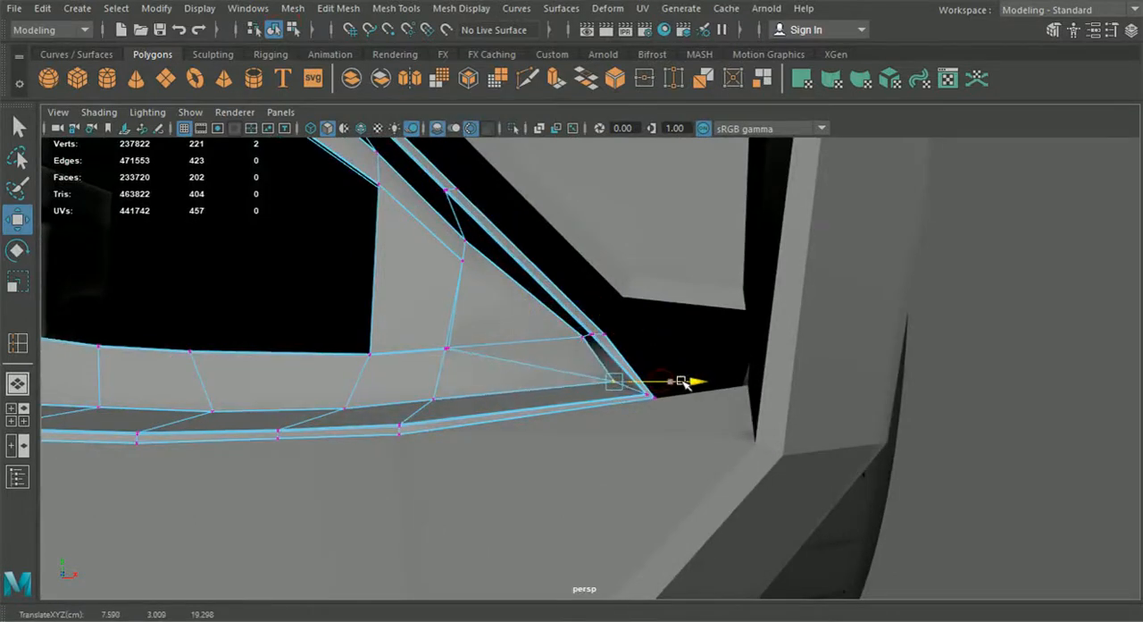
Step: Isolate the intake rim together with the surrounding bumper panels
scroll(692, 382, down, 5)
alt+drag(589, 397, 562, 393)
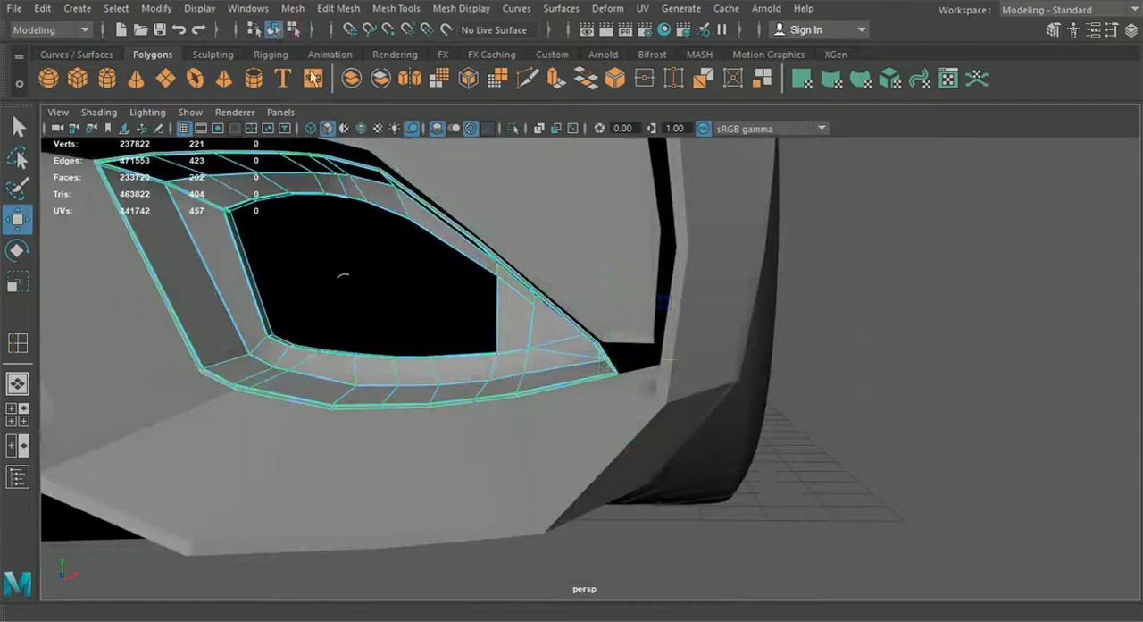
click(512, 137)
click(511, 305)
shift+click(576, 273)
click(514, 129)
click(793, 358)
alt+drag(793, 358, 704, 417)
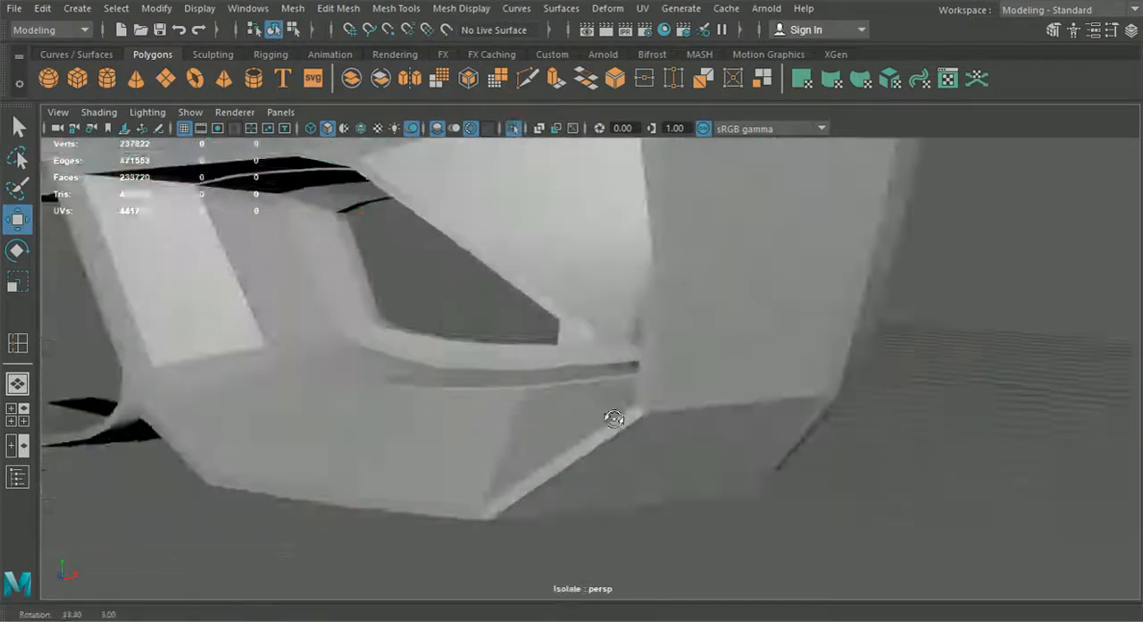
scroll(703, 416, up, 4)
Step: Extrude the outer edge of the rim's blunt tip outward across the gap toward the bumper's side panel
click(616, 380)
right_click(623, 369)
right_drag(600, 91, 604, 85)
alt+drag(688, 309, 771, 350)
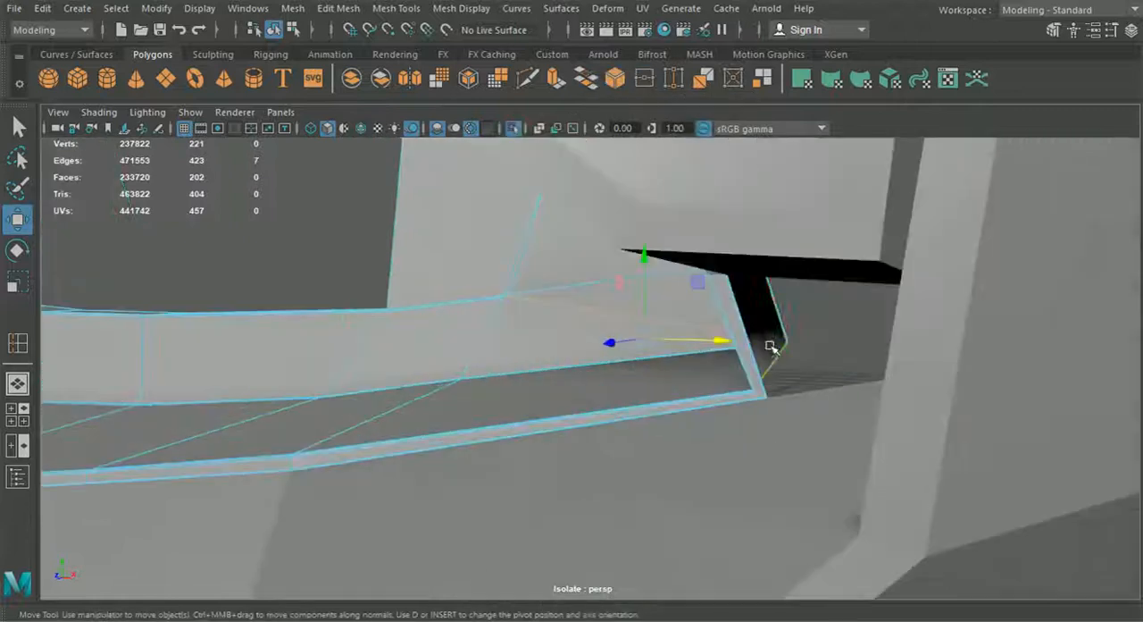
scroll(773, 349, up, 3)
key(ctrl+e)
click(906, 220)
drag(873, 322, 1113, 325)
alt+drag(1040, 325, 823, 389)
Step: Show the wireframe and snap the extruded edge's lower vertex to the corner vertex of the adjoining bumper panel
click(361, 128)
mouse_move(621, 357)
alt+mouse_down()
mouse_move(593, 378)
mouse_move(623, 366)
alt+mouse_up()
right_drag(681, 409, 599, 123)
right_click(461, 234)
right_drag(458, 222, 381, 125)
key(q)
alt+drag(654, 305, 543, 268)
drag(645, 257, 753, 322)
click(17, 221)
key(v)
drag(816, 437, 602, 432)
scroll(734, 443, down, 6)
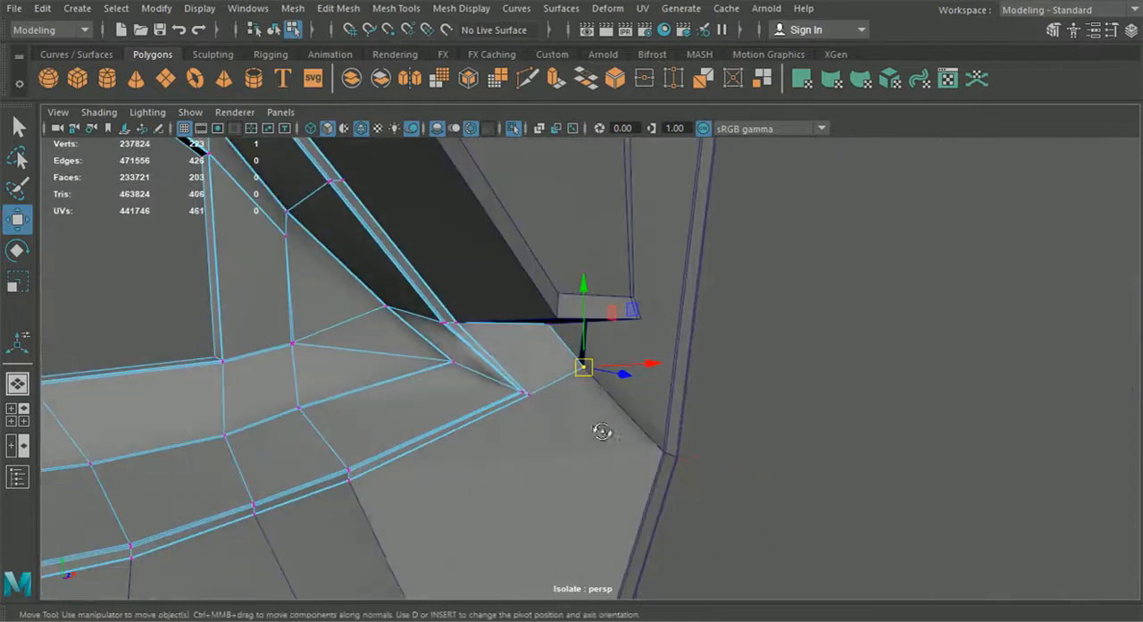
right_drag(499, 125, 479, 179)
right_drag(498, 125, 498, 85)
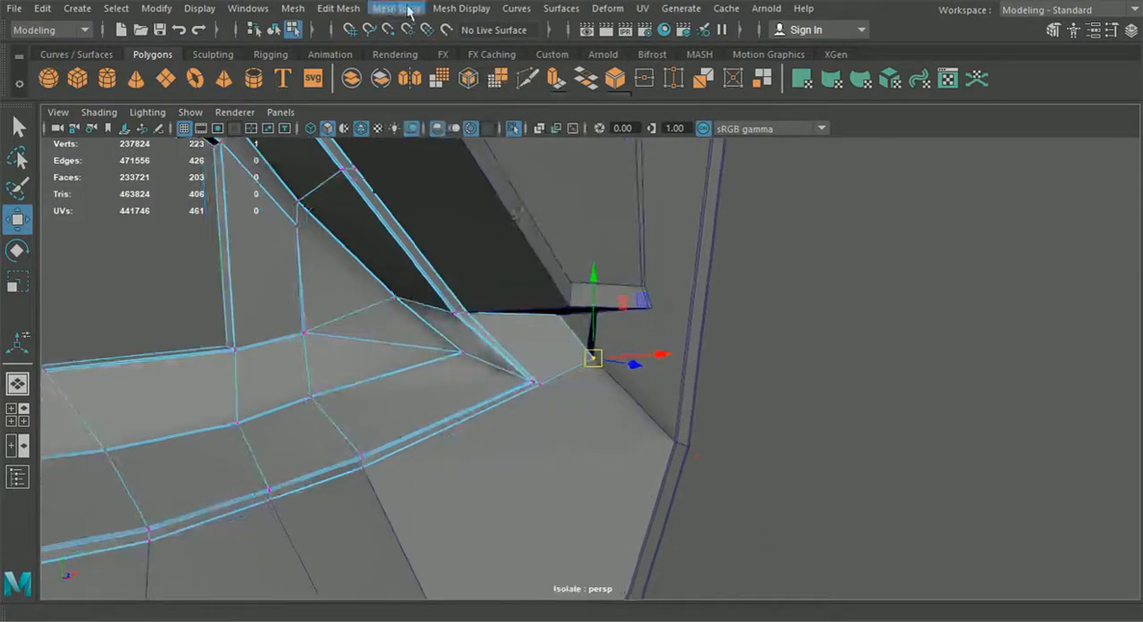
Step: Insert support edge loops near both ends of the extruded tip face and show the rim smoothed
click(396, 8)
click(442, 130)
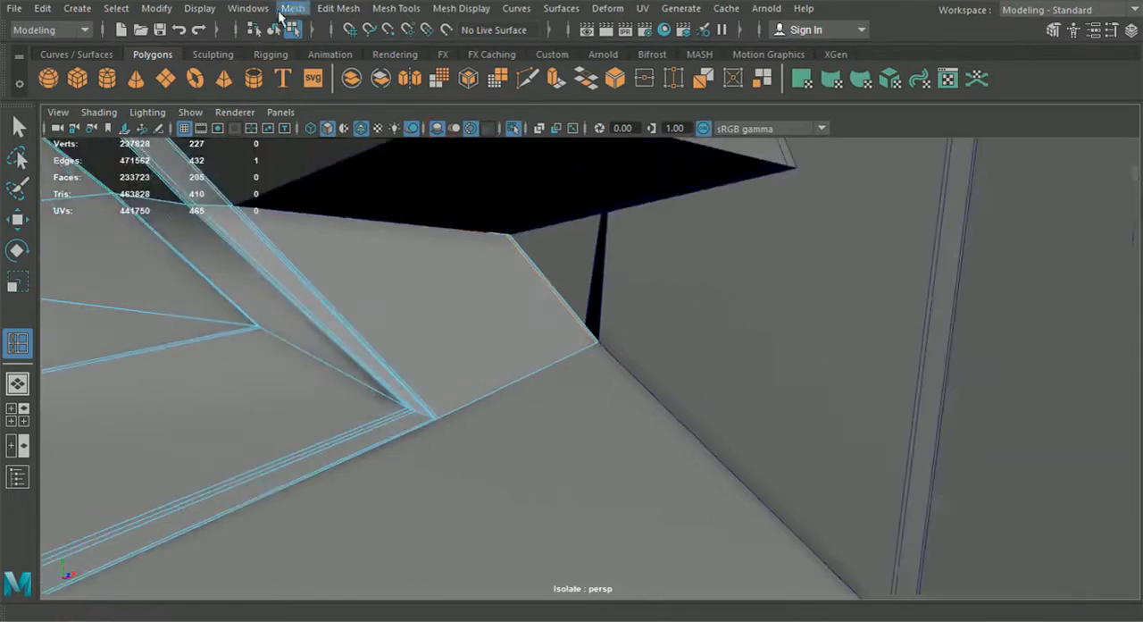
key(q)
click(286, 275)
alt+drag(286, 275, 407, 317)
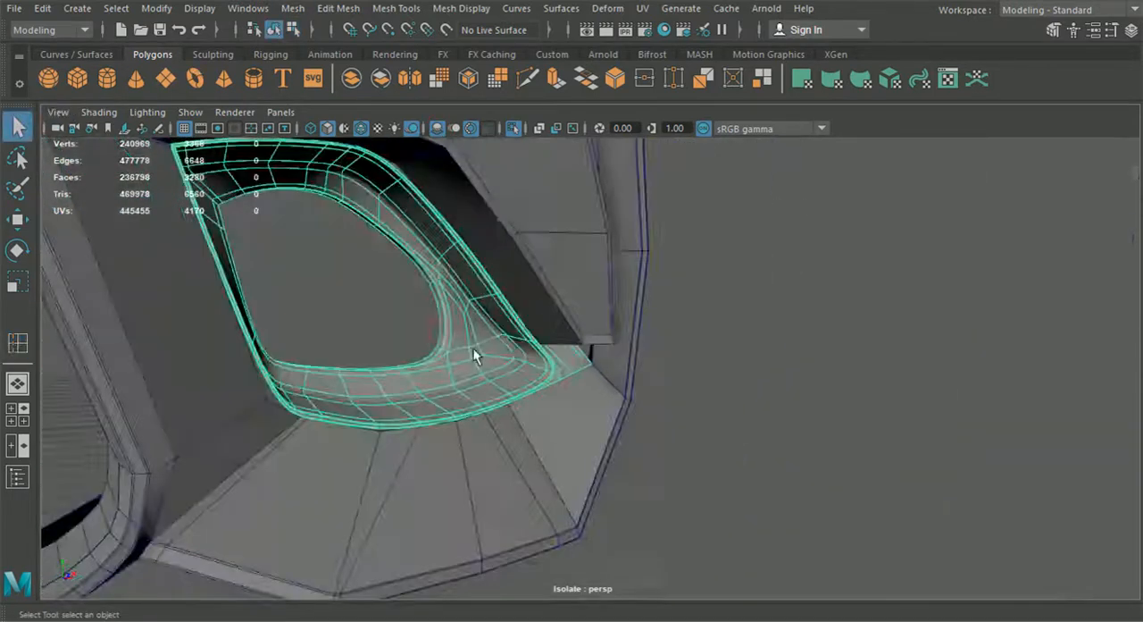
Step: Smooth the adjoining bumper panels, hide the wireframe and bring back the whole car
alt+drag(473, 348, 664, 403)
click(663, 403)
click(524, 424)
scroll(523, 424, up, 3)
click(627, 488)
alt+drag(627, 488, 282, 191)
click(360, 131)
mouse_move(460, 333)
alt+mouse_down()
mouse_move(501, 337)
mouse_move(533, 323)
alt+mouse_up()
scroll(532, 323, down, 4)
click(513, 130)
mouse_move(555, 382)
alt+mouse_down()
mouse_move(610, 403)
mouse_move(568, 380)
alt+mouse_up()
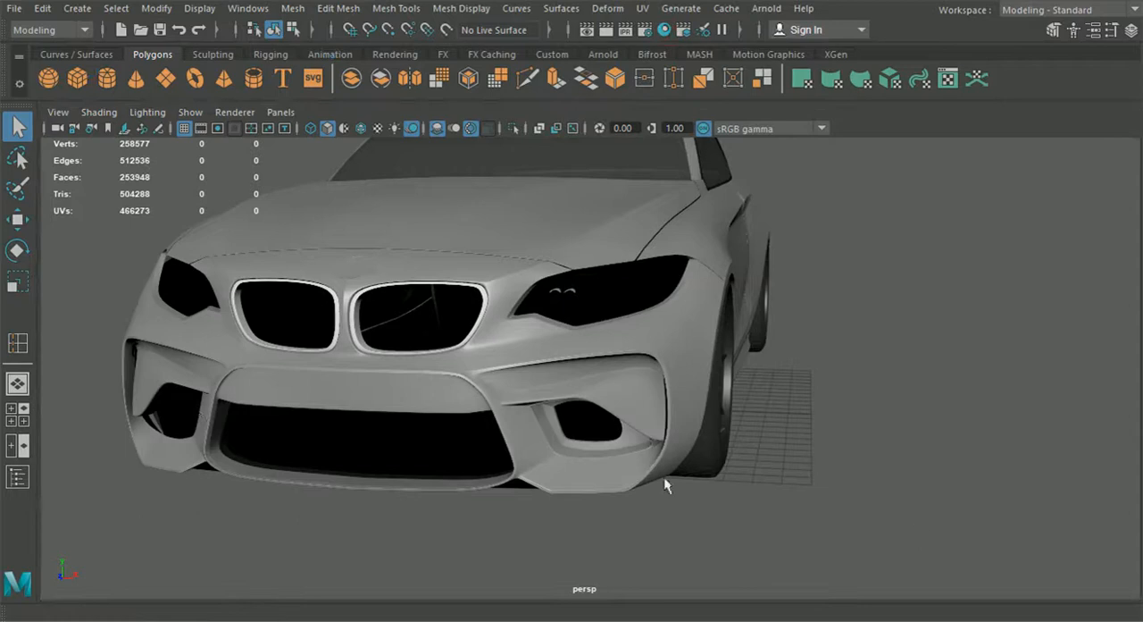
Step: Examine the finished intake rim and the car's front end from low, frontal and three-quarter angles
click(611, 448)
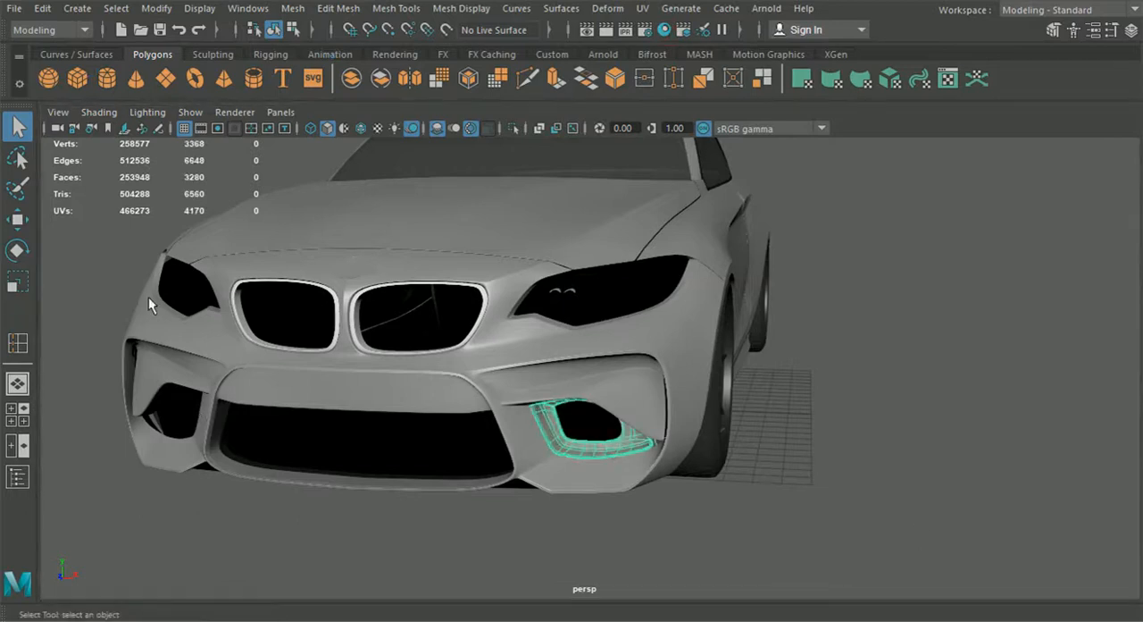
click(527, 527)
alt+drag(527, 527, 572, 514)
scroll(786, 429, up, 4)
alt+drag(756, 437, 595, 467)
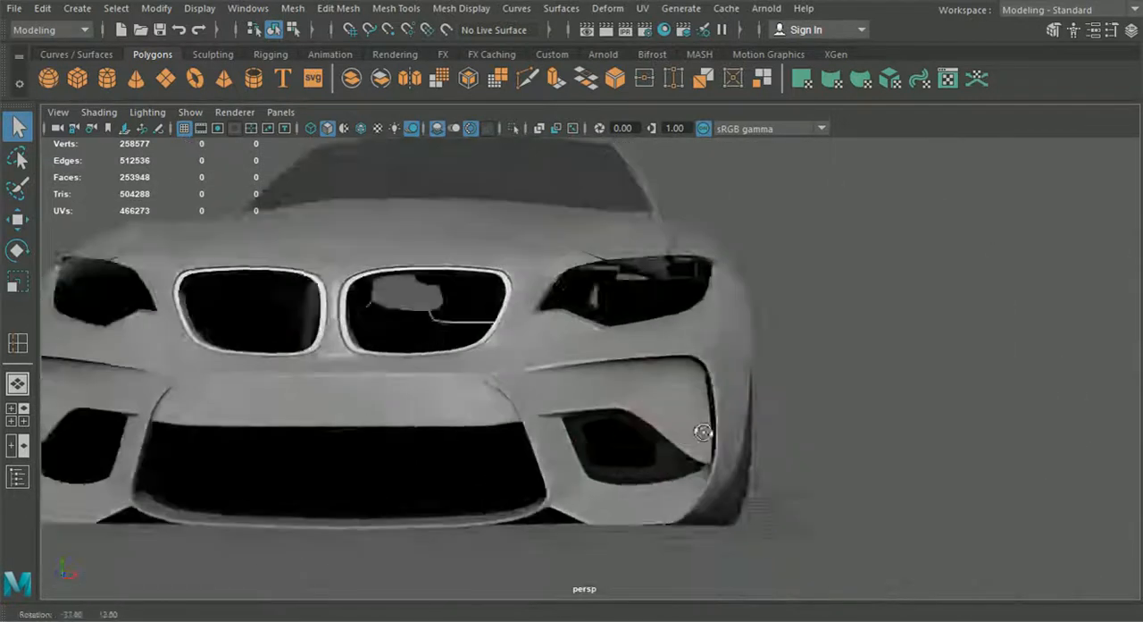
scroll(703, 438, down, 3)
alt+drag(703, 438, 381, 501)
scroll(381, 501, down, 3)
alt+drag(607, 487, 684, 468)
scroll(608, 467, up, 6)
alt+drag(608, 467, 582, 466)
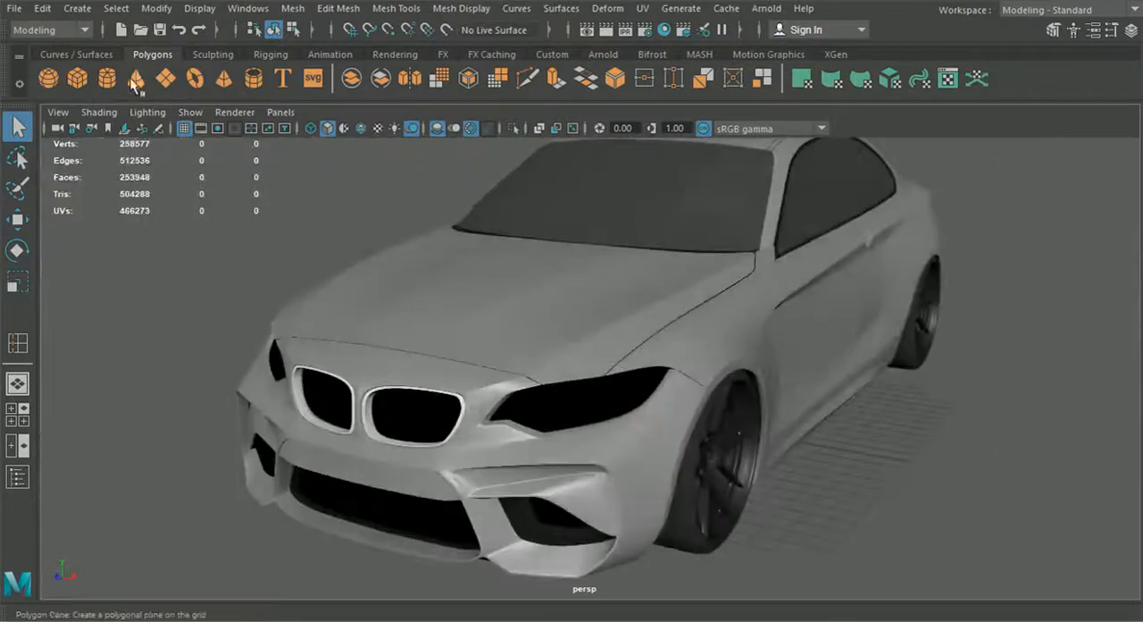
Step: Create a polygon plane and move it up in front of the car beside the headlight
click(168, 88)
scroll(175, 194, down, 5)
click(17, 220)
drag(650, 303, 652, 235)
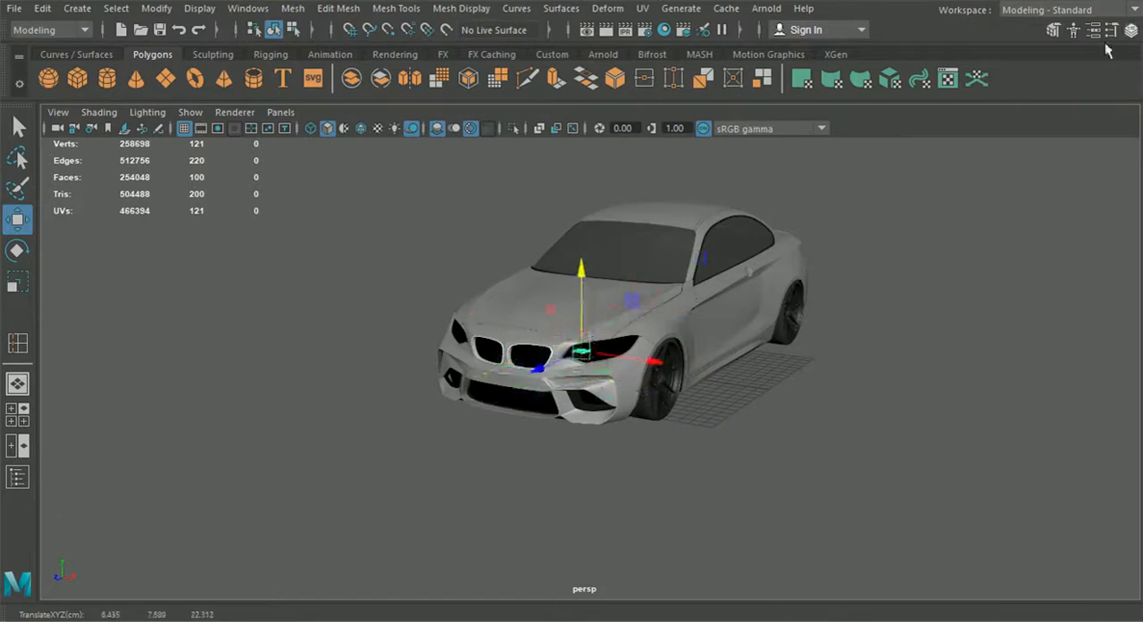
Step: Set the new plane's width and height subdivisions to 1
click(1131, 32)
scroll(607, 337, up, 6)
scroll(1031, 352, down, 5)
click(968, 355)
scroll(1018, 359, down, 3)
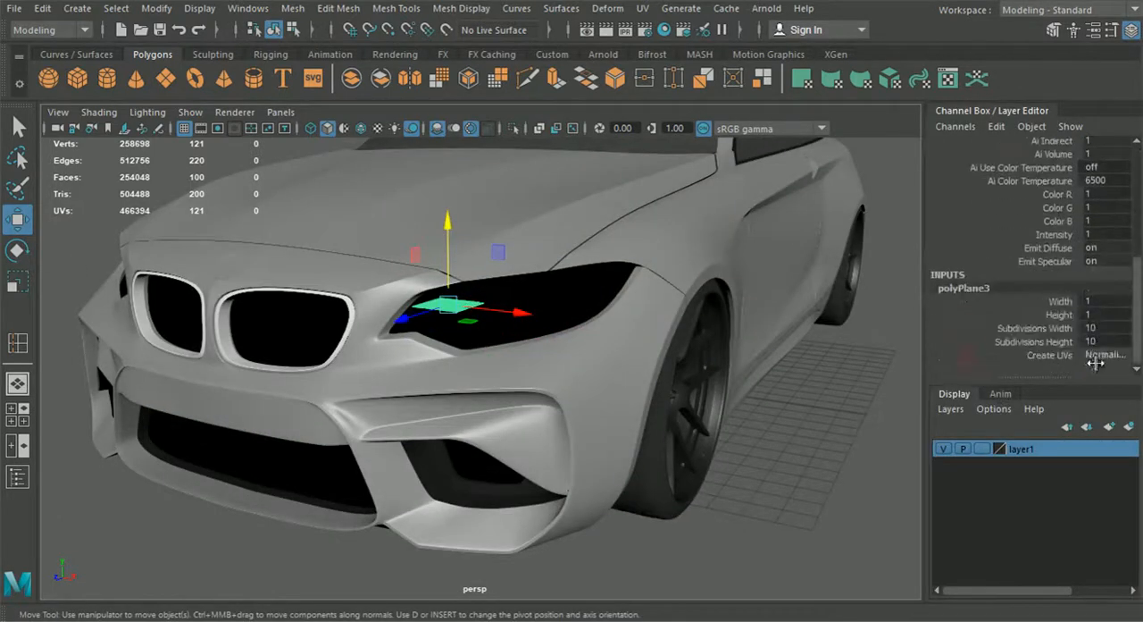
click(602, 359)
click(448, 306)
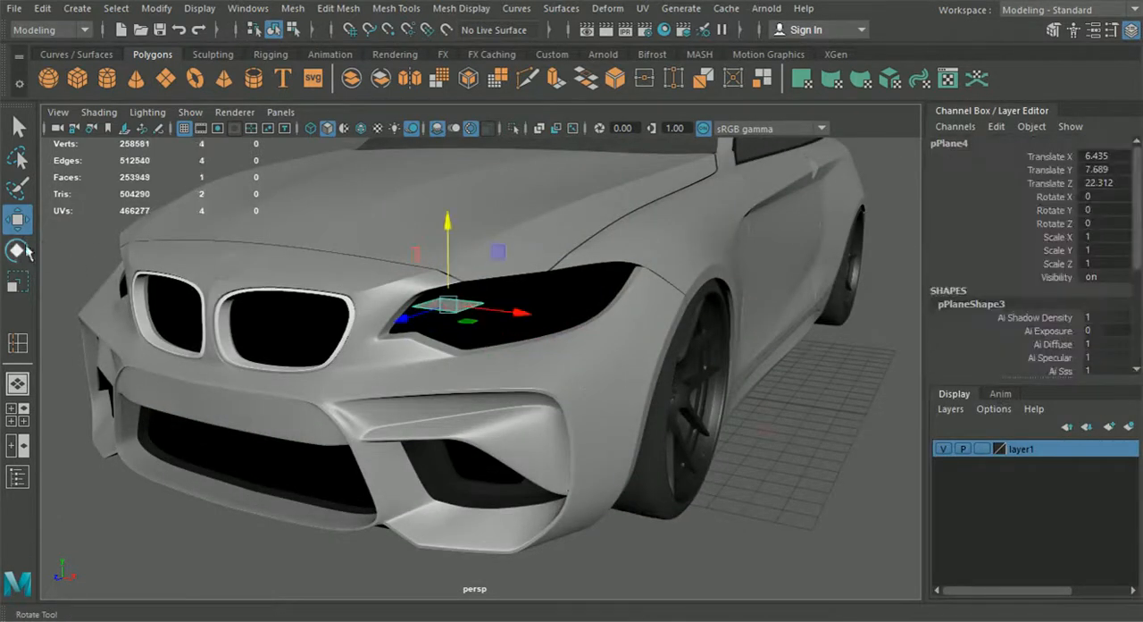
Step: Rotate the plane 90 degrees about X so it stands upright at the headlight
click(17, 251)
drag(420, 259, 416, 301)
alt+middle_drag(427, 359, 516, 388)
drag(504, 341, 503, 349)
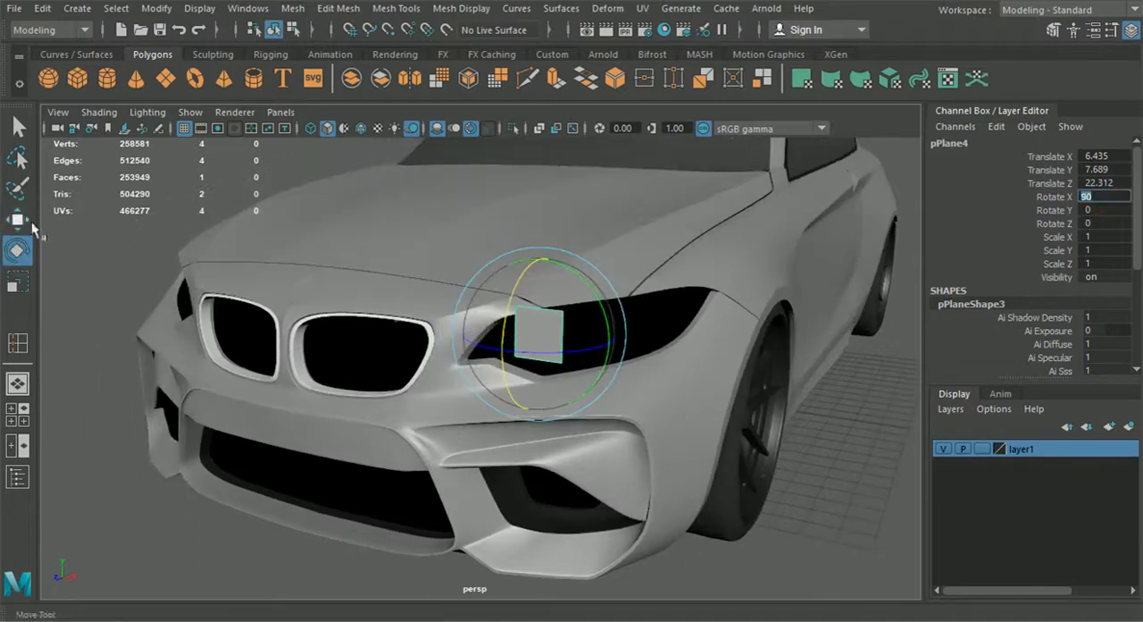
Step: Isolate the plane together with the hood, bumper and fender panels around the headlight, displayed unsmoothed
click(17, 221)
alt+middle_drag(616, 393, 656, 396)
scroll(656, 399, up, 6)
mouse_move(655, 398)
alt+mouse_down()
mouse_move(655, 423)
mouse_move(670, 382)
alt+mouse_up()
drag(762, 381, 667, 366)
click(489, 336)
shift+click(778, 248)
shift+click(894, 224)
click(511, 129)
key(1)
click(721, 398)
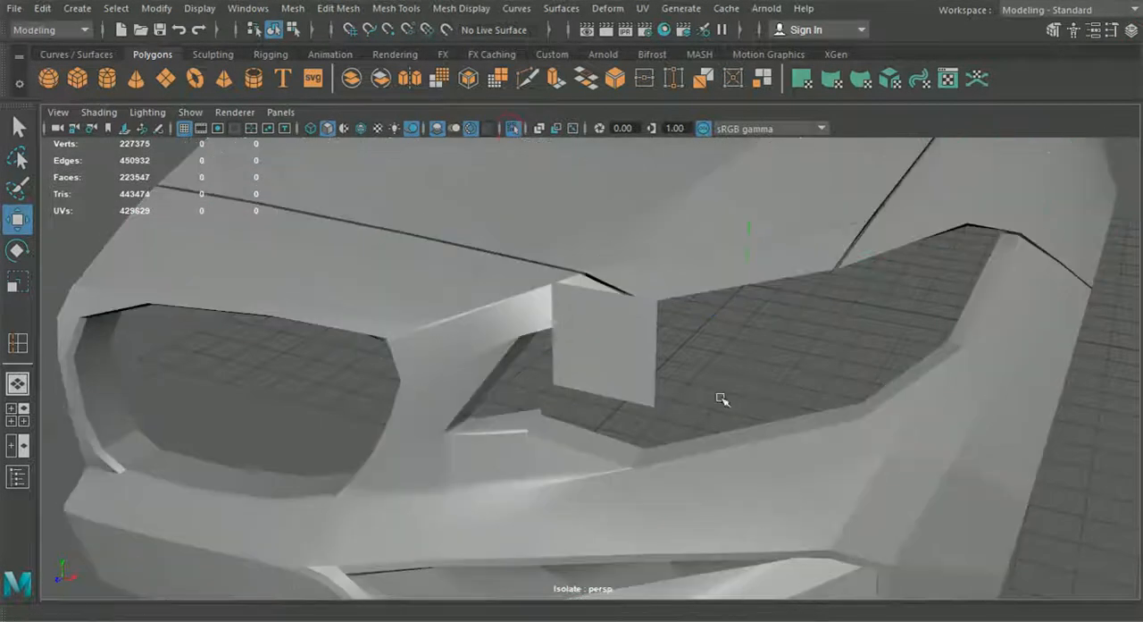
Step: Lower the plane slightly in the headlight opening and display wireframes over the shaded panels
alt+drag(722, 398, 699, 385)
click(706, 290)
drag(687, 217, 685, 245)
right_drag(653, 278, 639, 161)
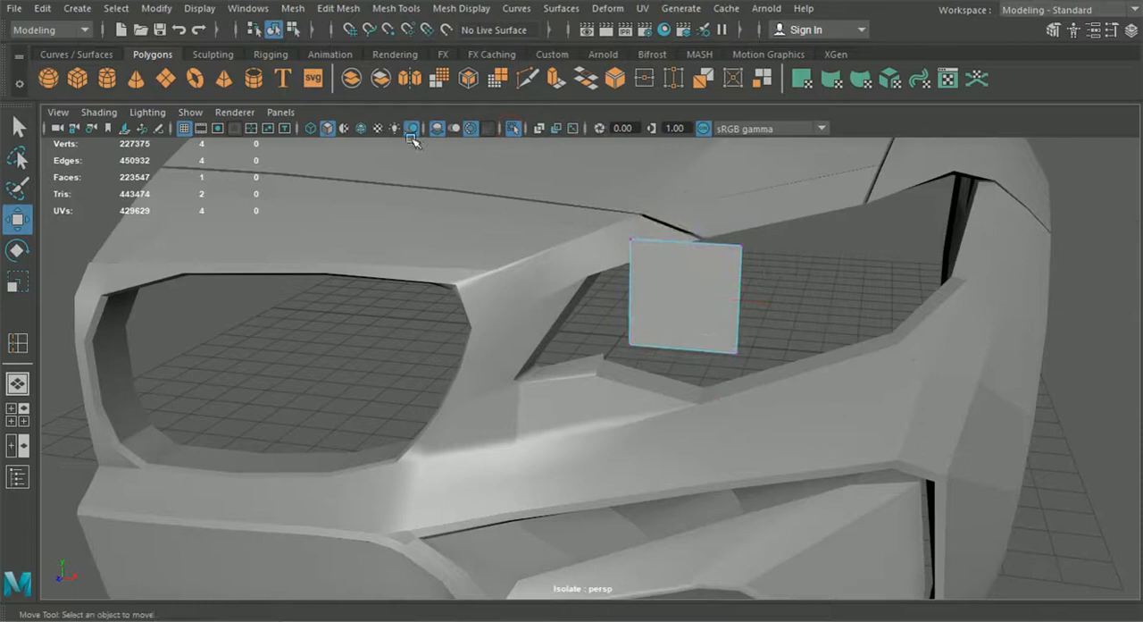
click(360, 129)
Step: Snap the plane's two lower corner vertices to the corner points along the headlight opening's lower edge
scroll(438, 283, up, 5)
mouse_move(439, 284)
alt+mouse_down()
mouse_move(523, 309)
mouse_move(579, 356)
alt+mouse_up()
scroll(424, 326, up, 5)
scroll(423, 326, down, 5)
alt+right_drag(424, 326, 576, 354)
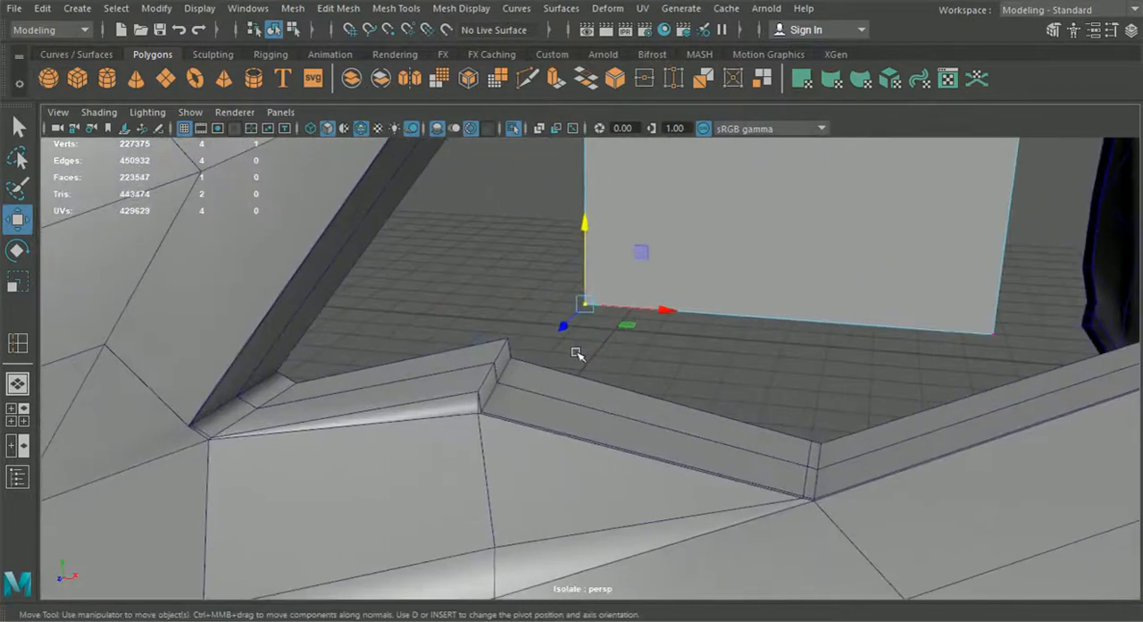
drag(586, 307, 502, 385)
drag(910, 295, 837, 456)
Step: Snap the plane's two upper corner vertices down onto the same lower rim, leaving a narrow strip
scroll(836, 456, down, 5)
click(588, 221)
drag(588, 220, 560, 379)
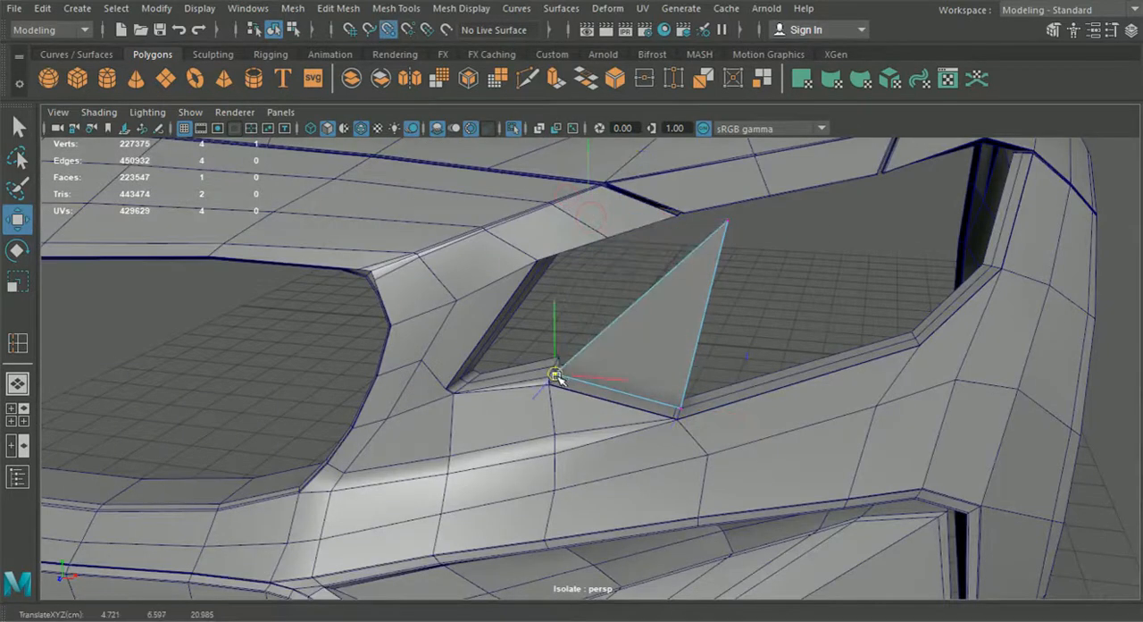
click(725, 221)
drag(725, 221, 679, 395)
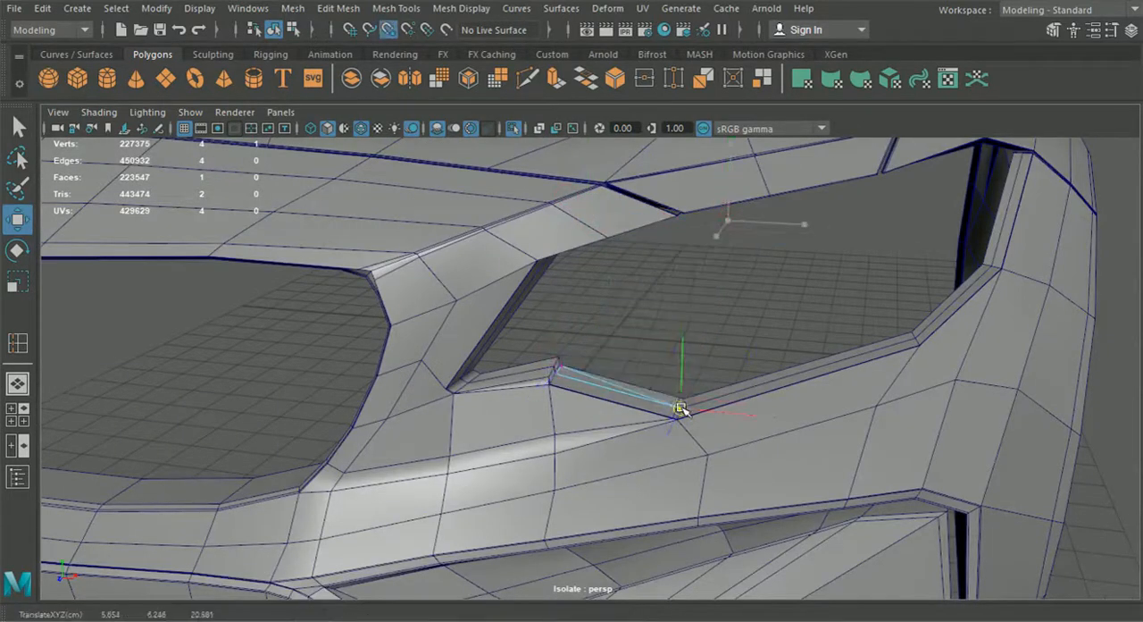
Step: Extrude the strip's grille-side end edge upward and adjust the new top vertices into a slanted corner
scroll(639, 395, up, 6)
right_drag(638, 395, 630, 93)
click(600, 346)
key(ctrl+e)
drag(600, 297, 592, 161)
alt+middle_drag(592, 161, 578, 250)
right_drag(523, 420, 449, 134)
drag(470, 324, 489, 356)
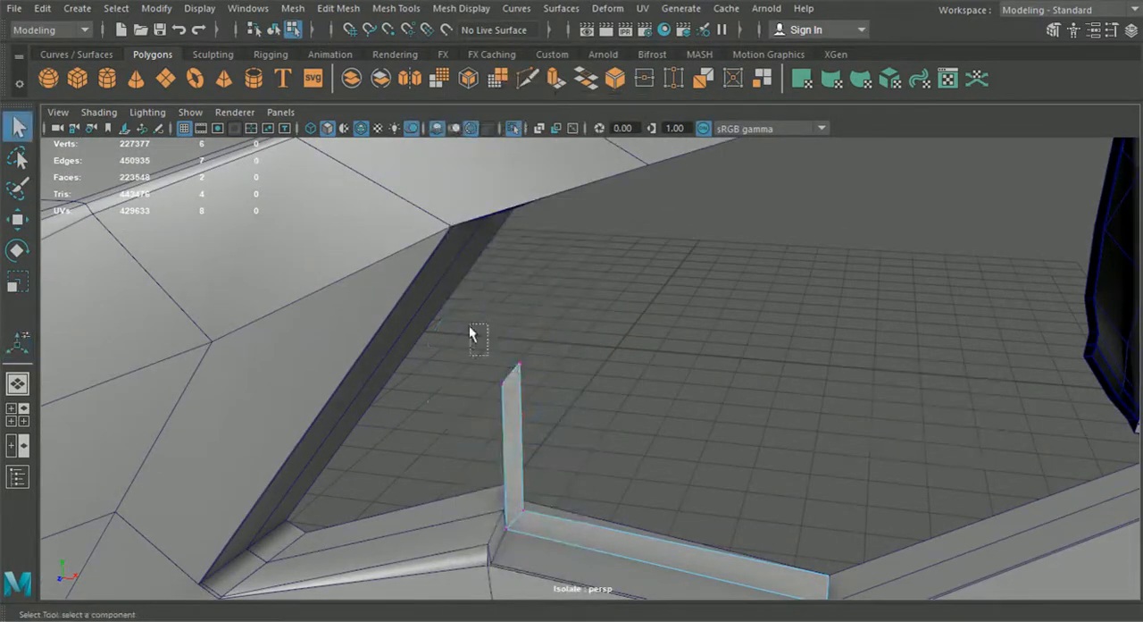
click(18, 220)
drag(507, 305, 506, 249)
Step: Extrude the slanted top edge sideways across the headlight opening and shift its inner end vertex to form the next corner
right_drag(516, 374, 516, 88)
key(ctrl+e)
drag(561, 344, 891, 372)
alt+middle_drag(719, 383, 752, 340)
right_drag(638, 313, 555, 124)
alt+middle_drag(844, 256, 607, 250)
drag(753, 388, 608, 352)
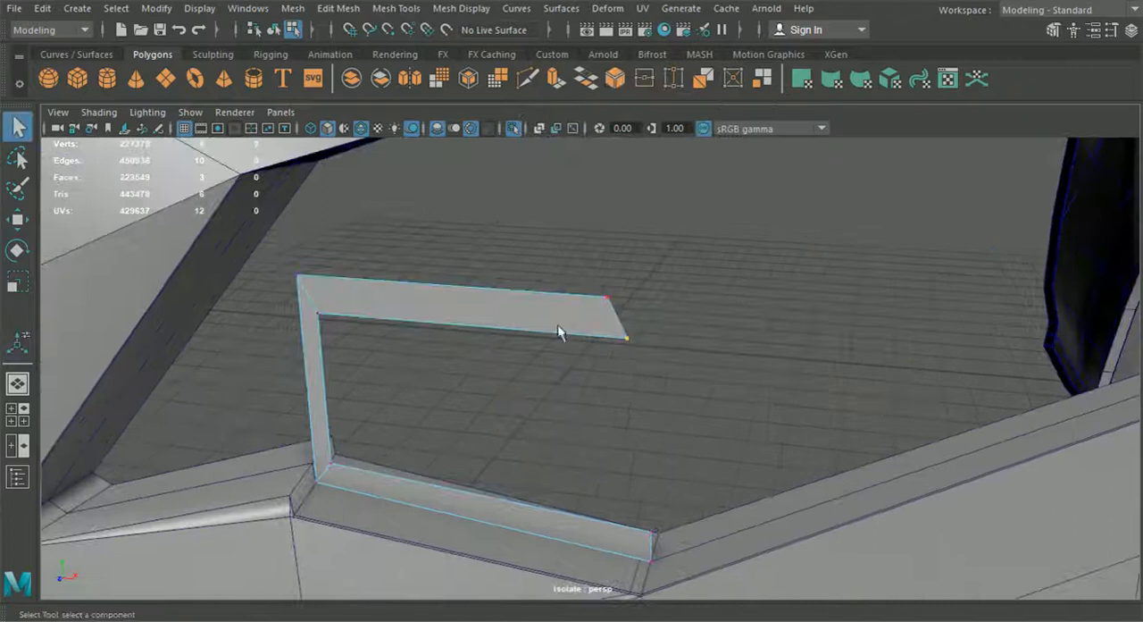
click(18, 222)
drag(706, 343, 657, 347)
Step: Extrude the far end edge of the top strip down toward the opening's lower rim
right_drag(581, 326, 577, 126)
key(ctrl+e)
drag(563, 339, 733, 408)
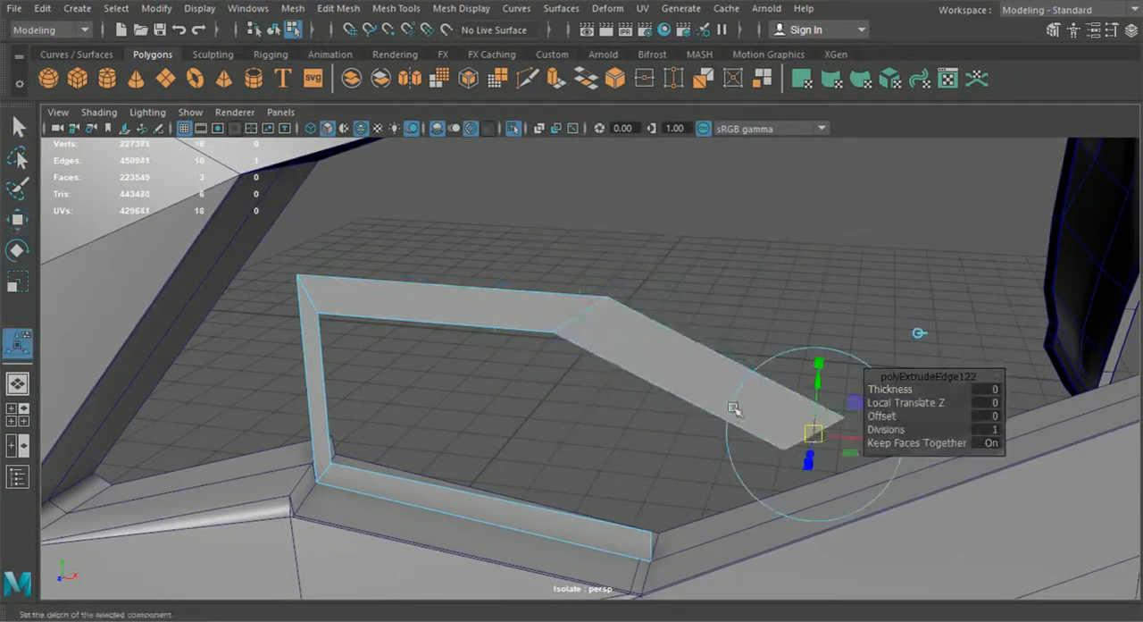
Step: Move the bottom strip's inner end vertex inward, snap the extruded strip's inner vertex to it and merge them
right_drag(631, 545, 564, 125)
click(657, 536)
click(18, 222)
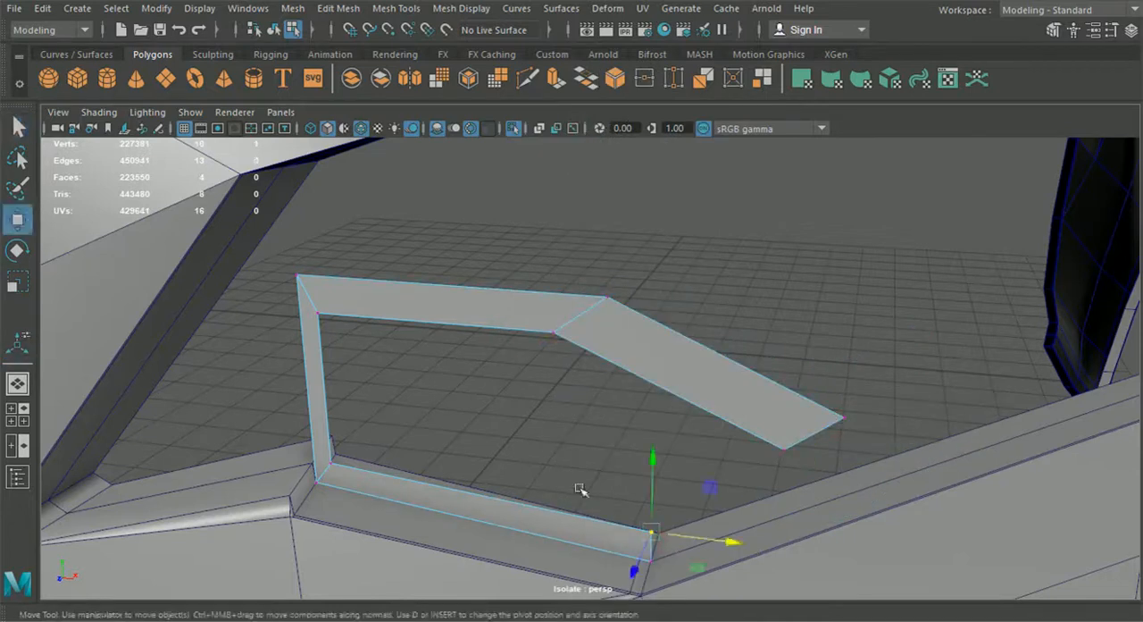
drag(726, 542, 675, 533)
drag(752, 426, 604, 525)
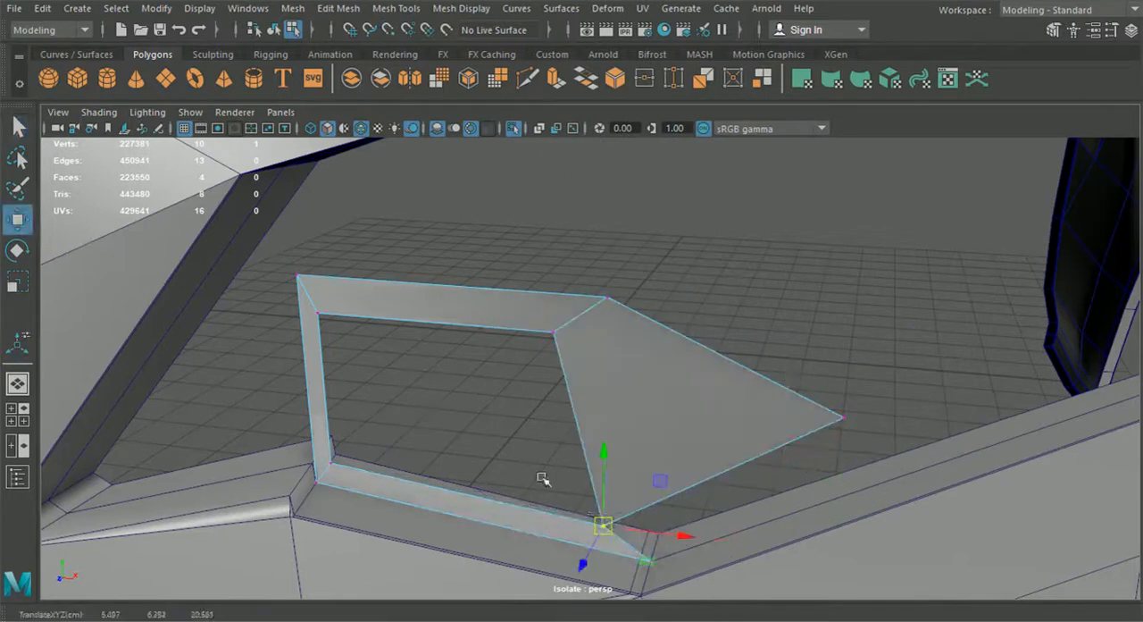
click(354, 13)
click(383, 170)
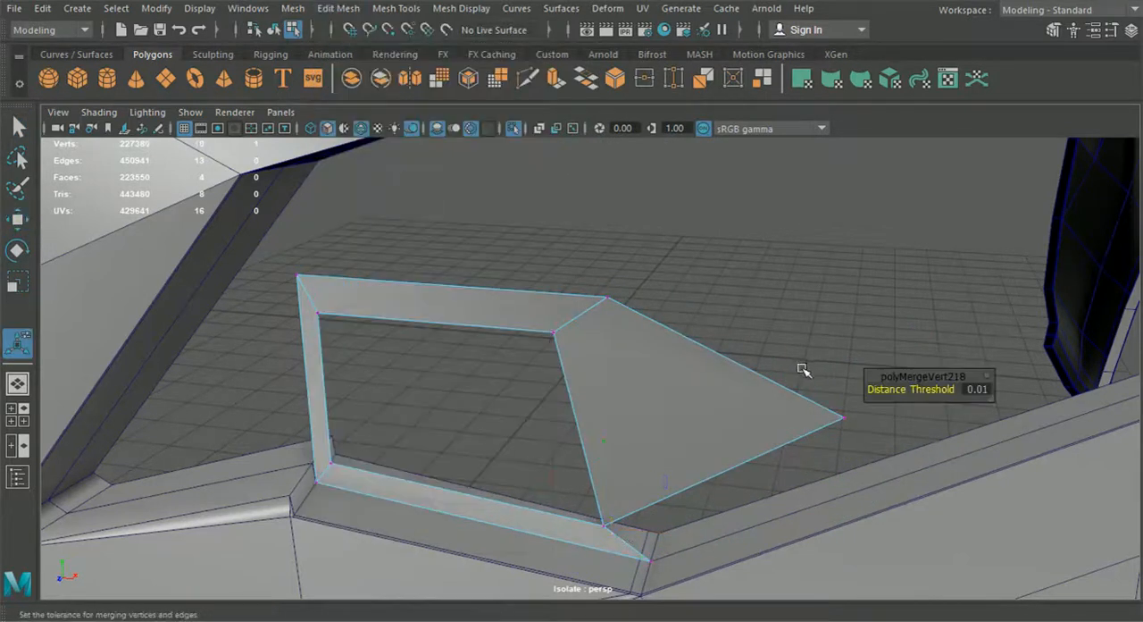
Step: Snap the extruded strip's outer vertex to the bottom strip's outer end and merge them to close the frame
drag(899, 453, 659, 566)
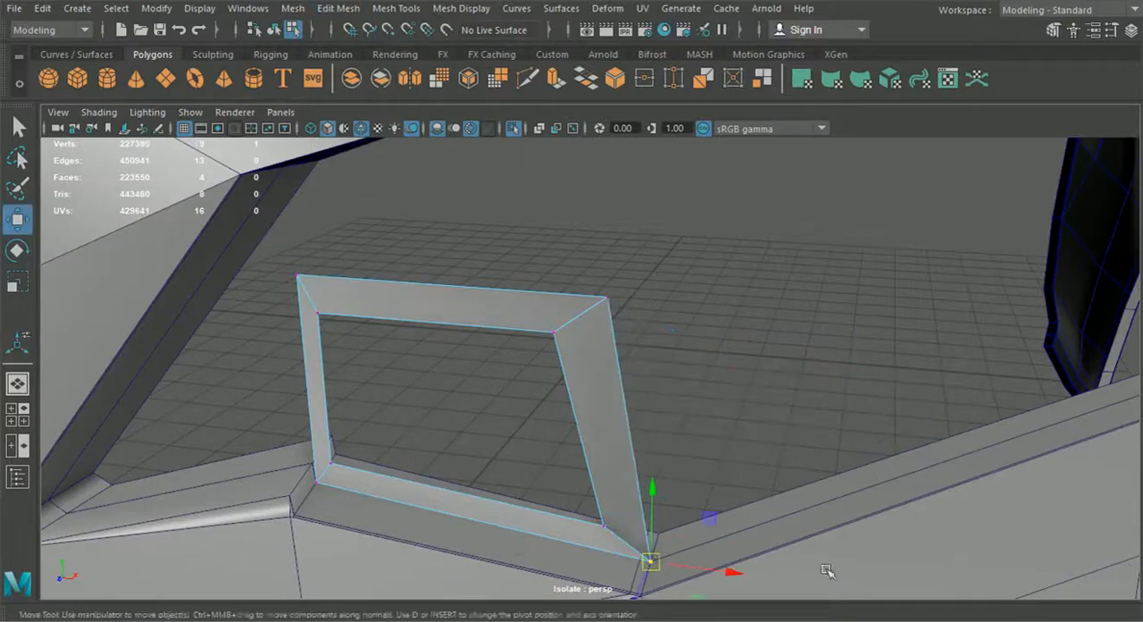
key(g)
scroll(621, 261, down, 5)
alt+drag(622, 262, 685, 343)
click(675, 340)
Step: Snap the frame's upper grille-side outer vertex to the headlight opening's upper front corner
scroll(685, 342, up, 5)
alt+middle_drag(688, 346, 681, 319)
right_drag(662, 291, 558, 161)
key(f)
drag(541, 252, 631, 434)
scroll(570, 295, up, 5)
scroll(502, 461, down, 5)
scroll(631, 434, up, 3)
alt+middle_drag(598, 414, 641, 434)
key(w)
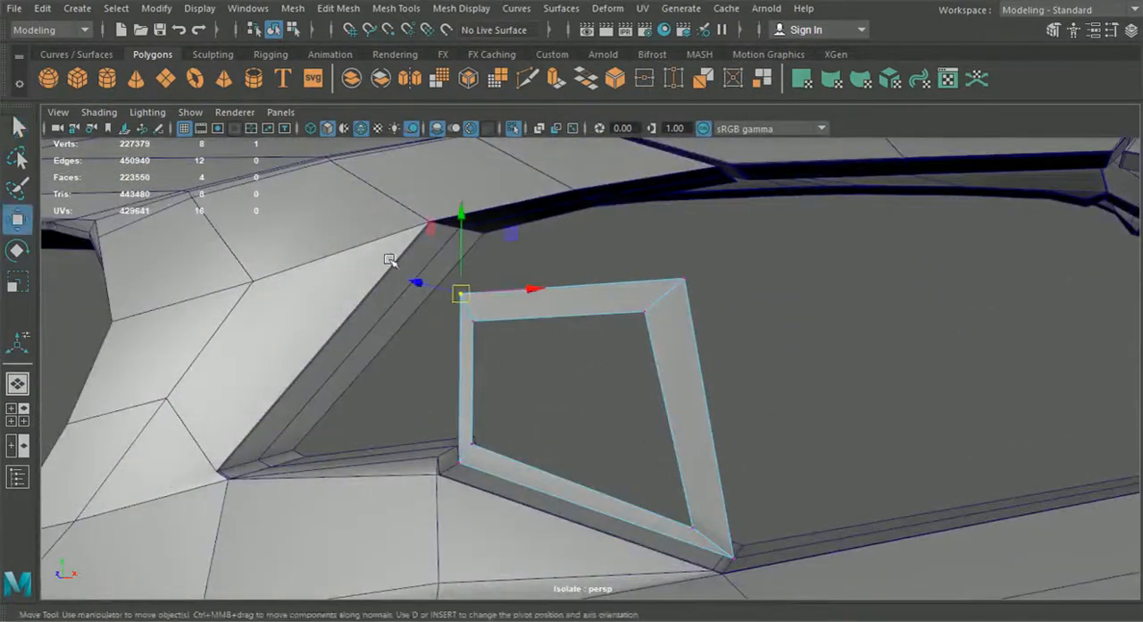
drag(462, 293, 431, 225)
click(473, 320)
drag(474, 319, 436, 232)
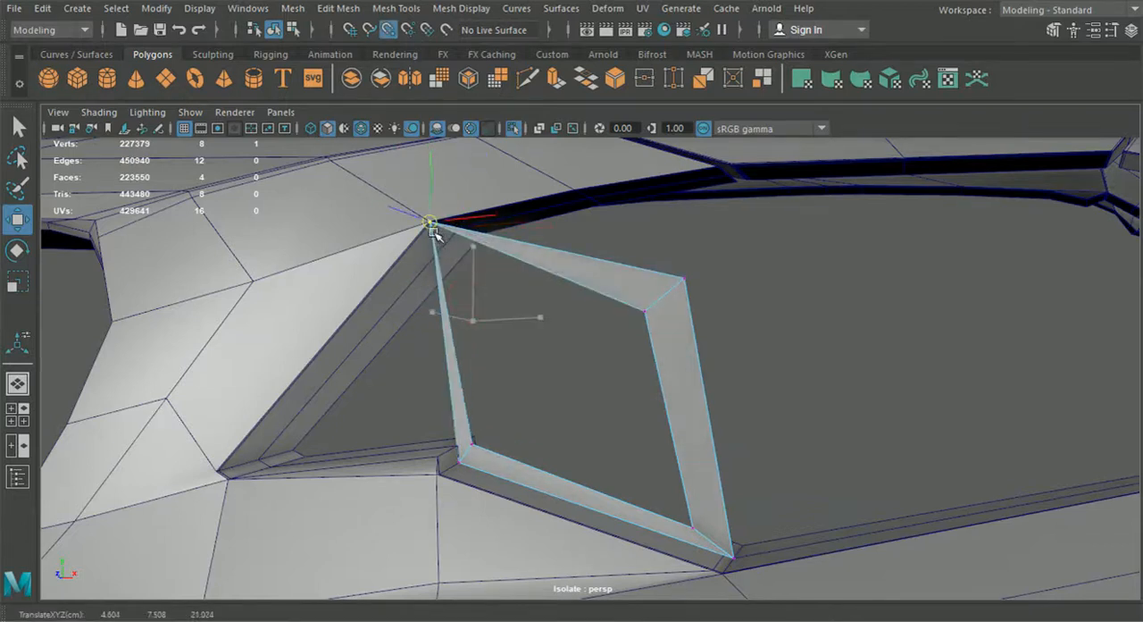
key(ctrl+z)
Step: Check the frame against the whole car, isolate it again and snap its upper grille-side vertex to the opening's edge
click(275, 30)
click(514, 128)
alt+drag(513, 224, 536, 253)
click(514, 128)
scroll(526, 245, up, 4)
right_drag(467, 347, 378, 125)
click(490, 400)
key(v)
drag(491, 403, 414, 223)
Step: Adjust the frame's remaining upper corner vertices inside the headlight opening
drag(410, 173, 498, 224)
drag(850, 374, 949, 325)
key(v)
drag(949, 268, 947, 287)
drag(1016, 346, 994, 350)
Step: Bring back the whole car and isolate the frame with its neighbouring hood, bumper and fender panels
click(513, 129)
scroll(436, 179, down, 8)
shift+click(556, 329)
shift+click(745, 291)
shift+click(853, 289)
click(277, 33)
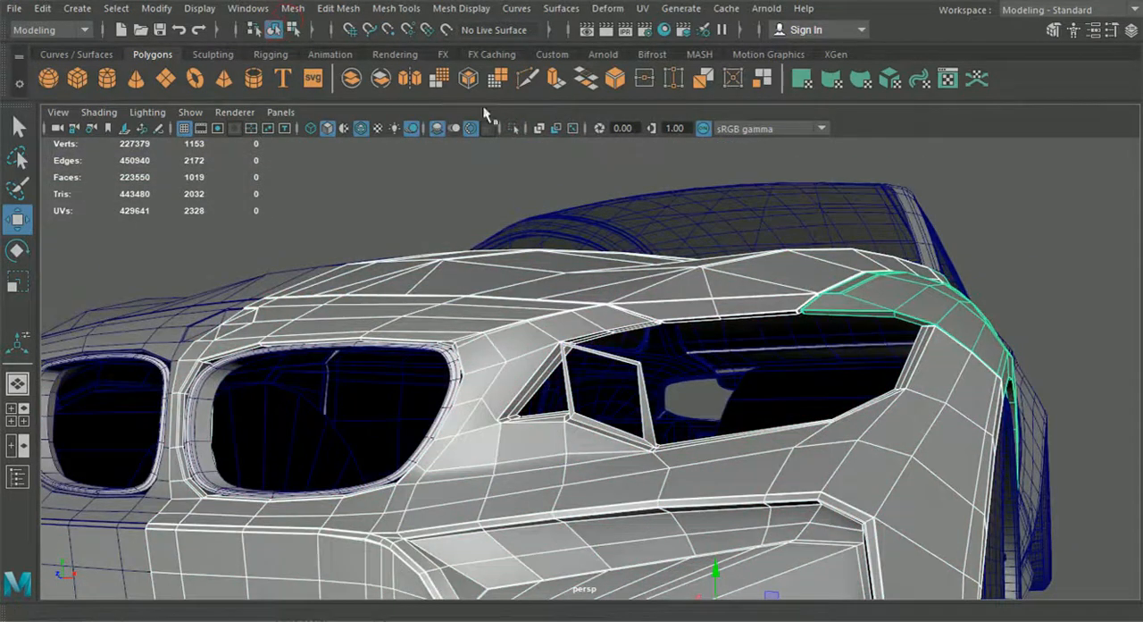
click(513, 130)
Step: Snap the frame's two lower outer vertices to the front edge corners of the bumper's headlight opening
click(658, 373)
alt+drag(672, 320, 653, 346)
scroll(651, 344, up, 8)
click(636, 326)
right_drag(560, 306, 479, 125)
drag(500, 302, 448, 325)
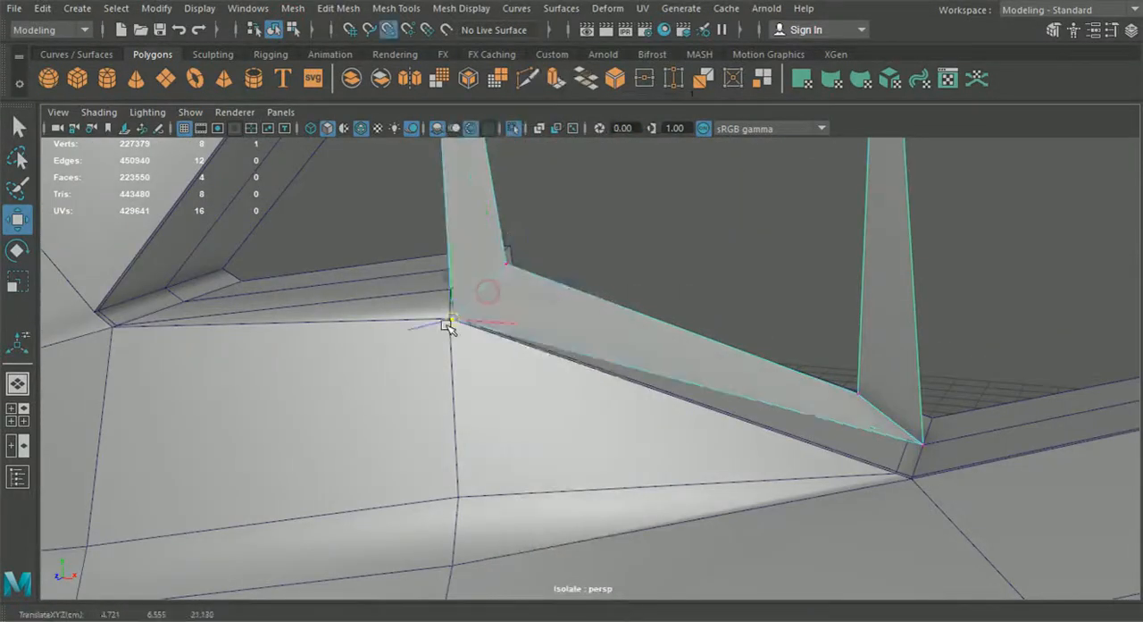
drag(946, 473, 912, 481)
Step: Move the frame's two lower inner vertices close to the outer corners so the bottom strip becomes thin
click(506, 264)
drag(508, 265, 453, 320)
drag(853, 388, 911, 433)
drag(965, 469, 944, 467)
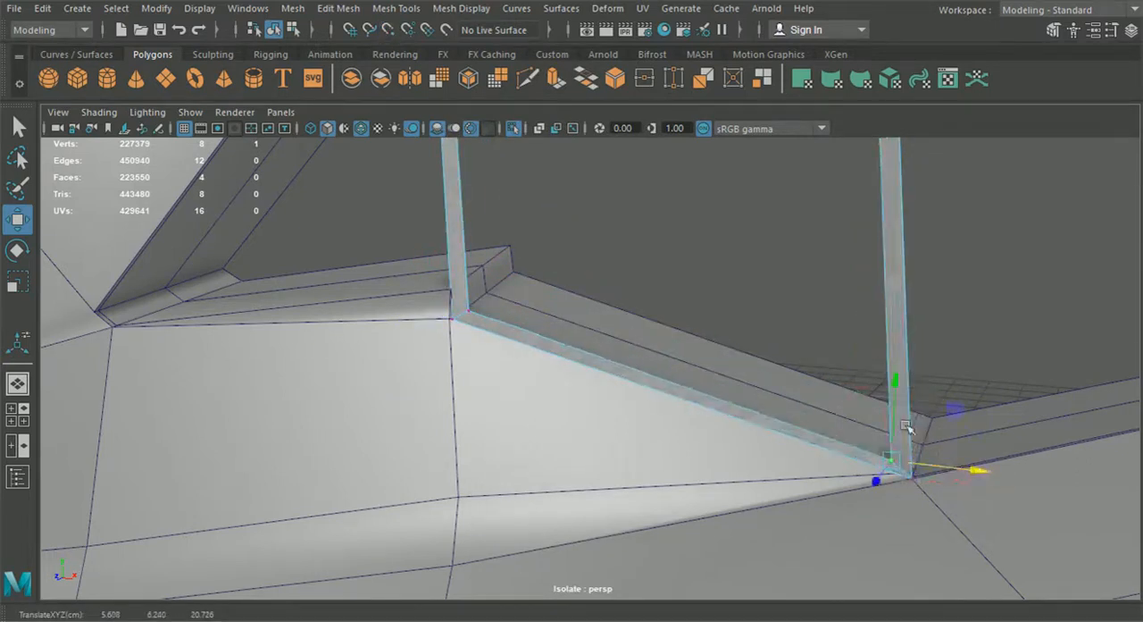
drag(898, 431, 898, 418)
Step: Snap both vertices of the frame's upper far corner to the panel corner on the opening's upper edge
scroll(821, 391, down, 8)
alt+drag(822, 391, 811, 308)
alt+right_drag(811, 308, 700, 268)
alt+middle_drag(699, 268, 659, 443)
alt+right_drag(659, 442, 721, 422)
key(v)
drag(672, 509, 694, 189)
click(630, 545)
key(v)
drag(632, 545, 691, 198)
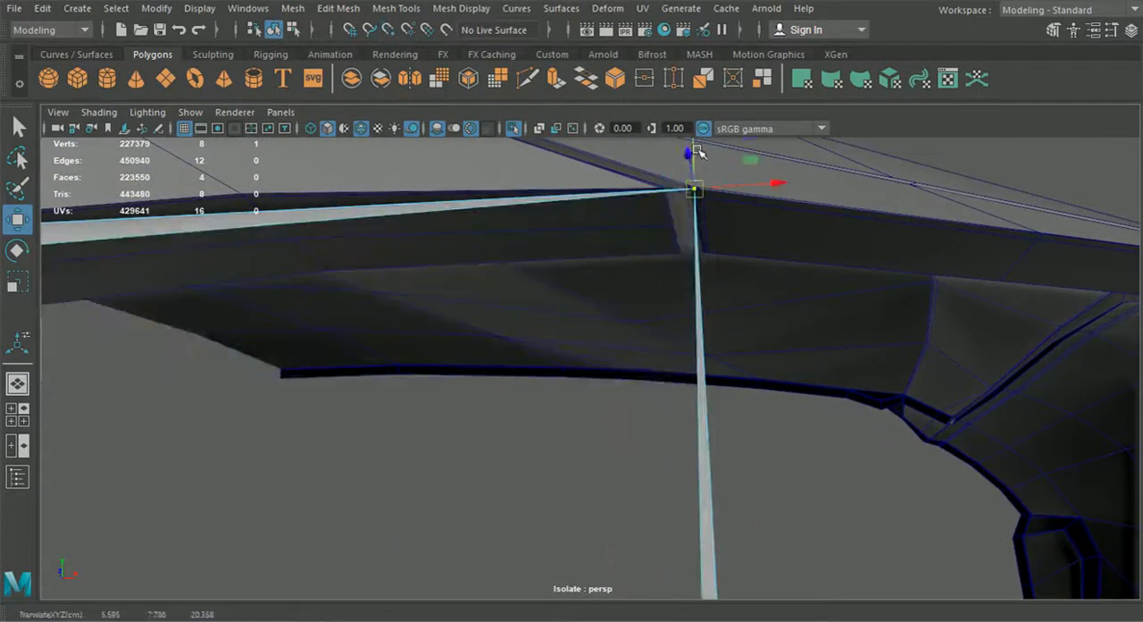
Step: Offset the upper far corner's inner vertex slightly down and inward to give the frame a thin, even width
drag(697, 152, 699, 173)
drag(752, 207, 735, 212)
alt+right_drag(735, 211, 699, 372)
alt+drag(699, 372, 637, 399)
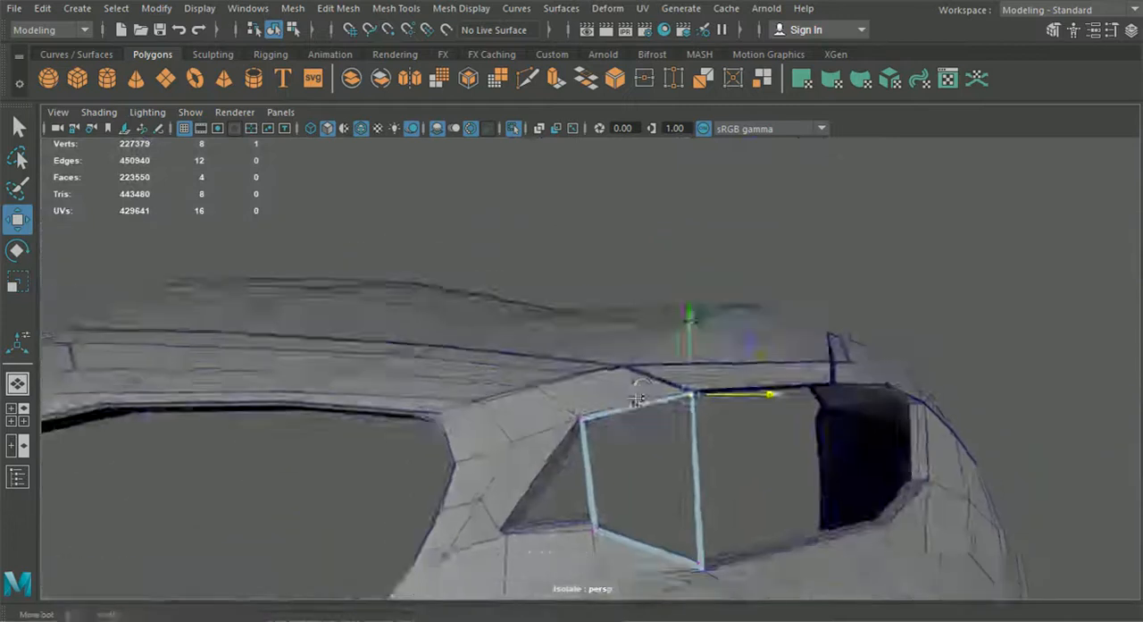
Step: Insert two edge loops across the frame's grille-side strip
click(396, 8)
click(485, 133)
scroll(542, 289, up, 5)
alt+middle_drag(521, 281, 525, 281)
drag(675, 359, 675, 366)
Step: Snap the outer vertices of both new loops to the two points at the opening's pointed grille-side corner
click(17, 220)
right_drag(658, 231, 601, 226)
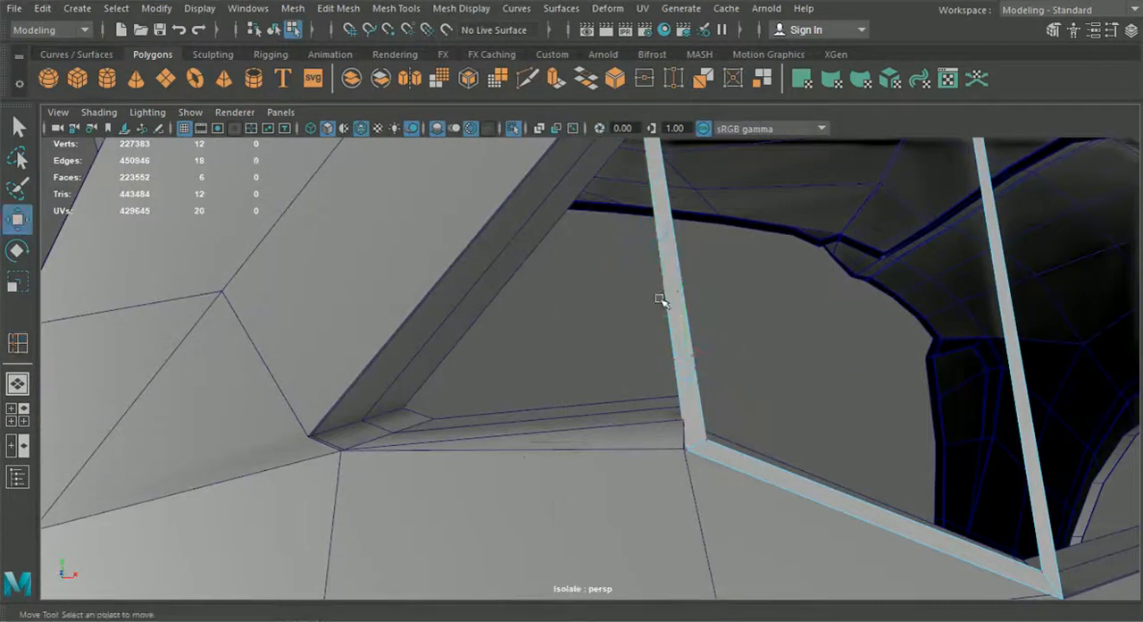
drag(681, 366, 559, 433)
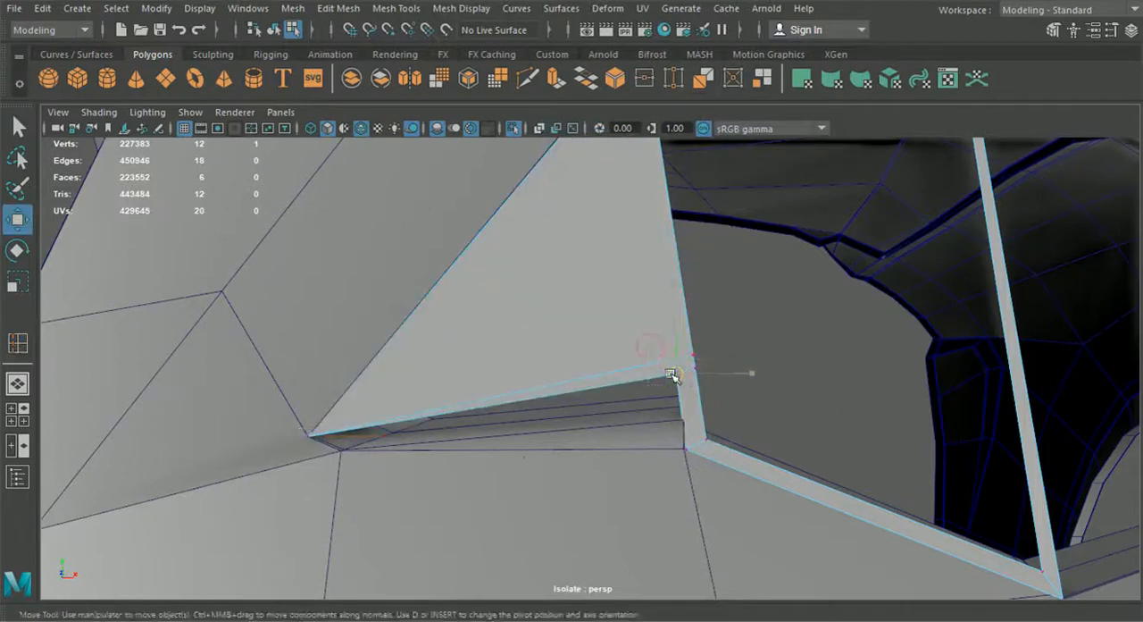
drag(680, 375, 341, 450)
Step: Move the loops' inner vertices to the same pointed corner and offset them inward to keep the strip thin
drag(714, 363, 715, 363)
drag(693, 355, 310, 436)
drag(393, 436, 433, 436)
drag(352, 395, 352, 384)
drag(716, 380, 683, 355)
drag(694, 368, 351, 452)
drag(343, 393, 344, 380)
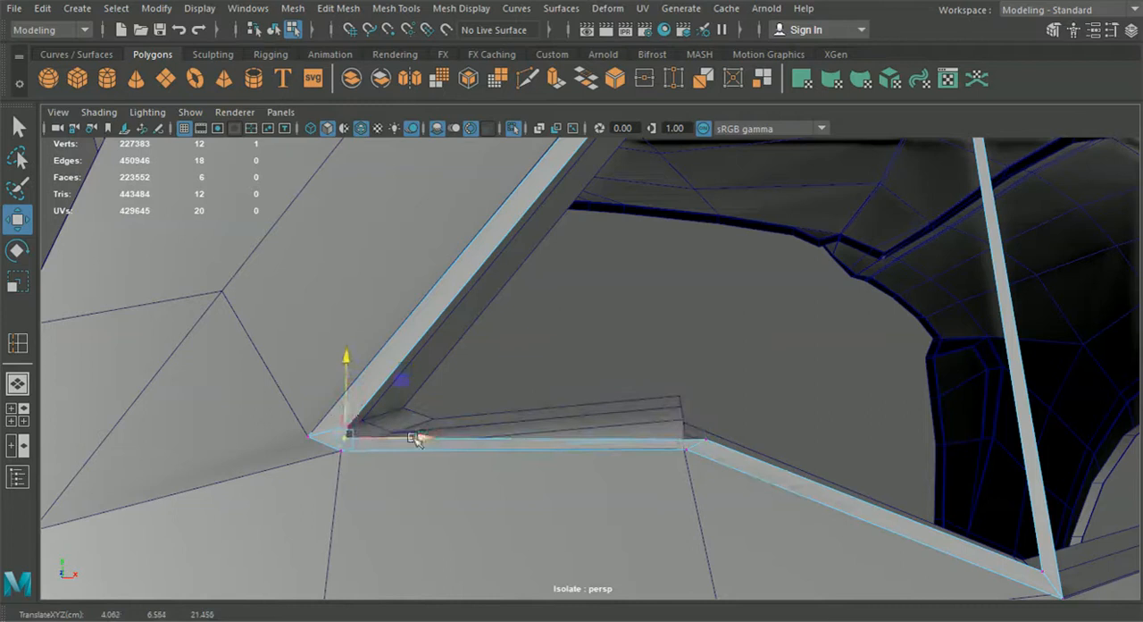
drag(401, 436, 420, 437)
Step: Insert an edge loop beside the notch in the frame's lower strip and snap its vertices to the notch's upper corner
scroll(569, 444, down, 5)
alt+drag(569, 443, 546, 431)
scroll(546, 431, up, 5)
key(g)
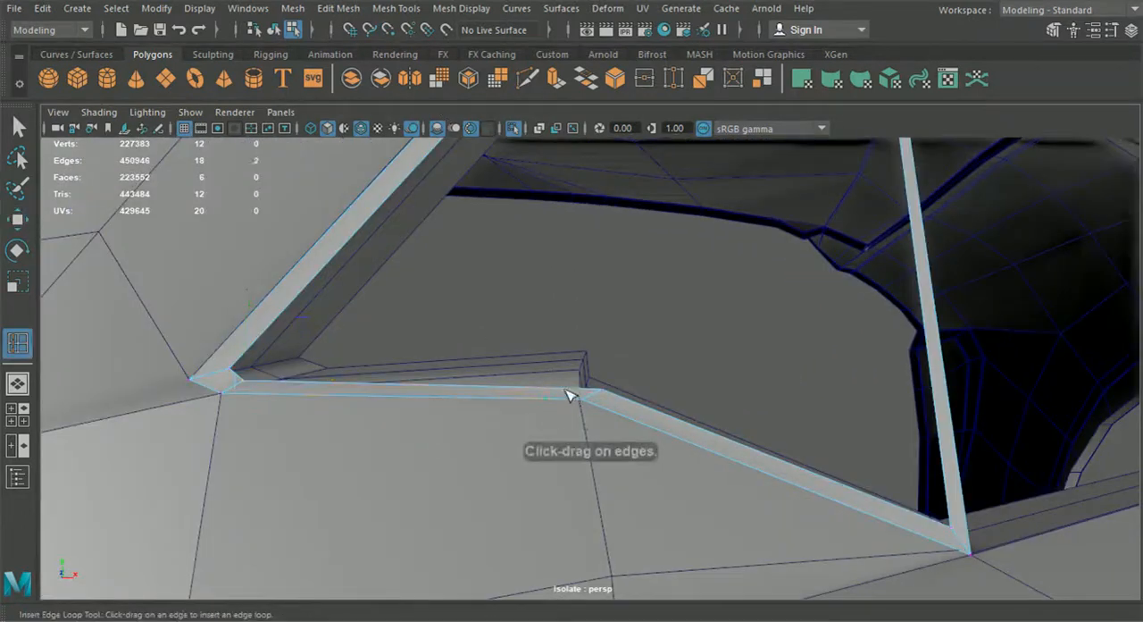
click(17, 217)
drag(564, 359, 567, 306)
right_drag(528, 341, 460, 350)
scroll(576, 311, up, 5)
click(490, 312)
key(v)
drag(490, 311, 562, 371)
click(545, 282)
key(v)
drag(546, 282, 562, 372)
Step: Snap the neighbouring outer vertex of the frame to the notch's lower corner on the body
drag(563, 331, 783, 437)
alt+middle_drag(415, 534, 581, 401)
alt+right_drag(581, 401, 773, 489)
drag(389, 464, 401, 468)
key(v)
drag(379, 450, 378, 451)
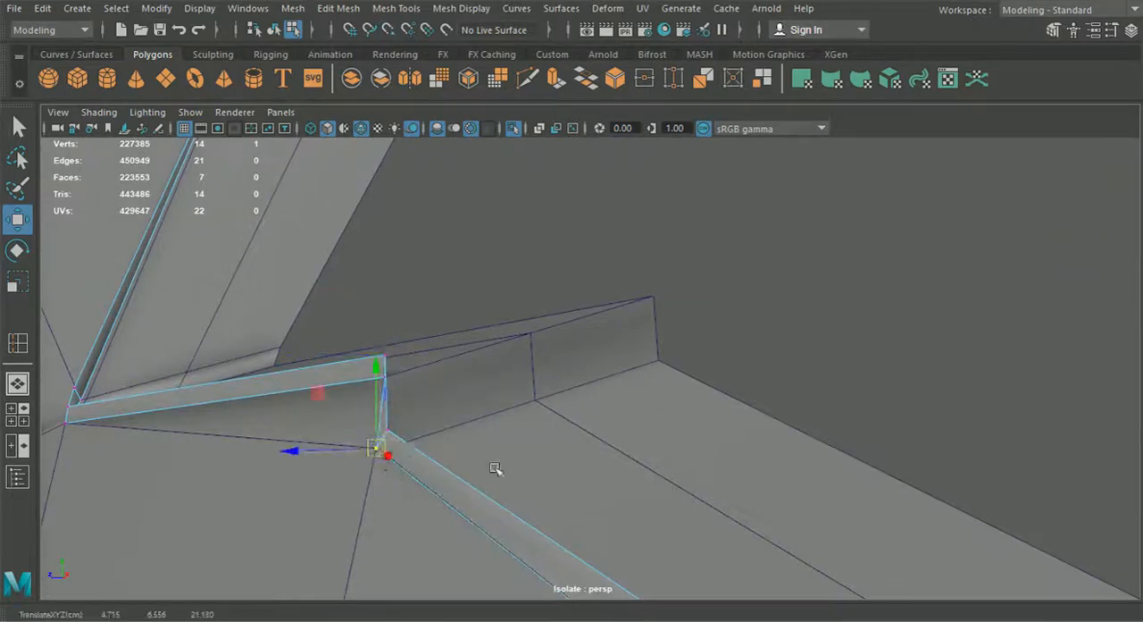
alt+right_drag(495, 469, 420, 446)
alt+drag(556, 438, 652, 464)
alt+right_drag(653, 464, 599, 466)
alt+middle_drag(620, 467, 434, 511)
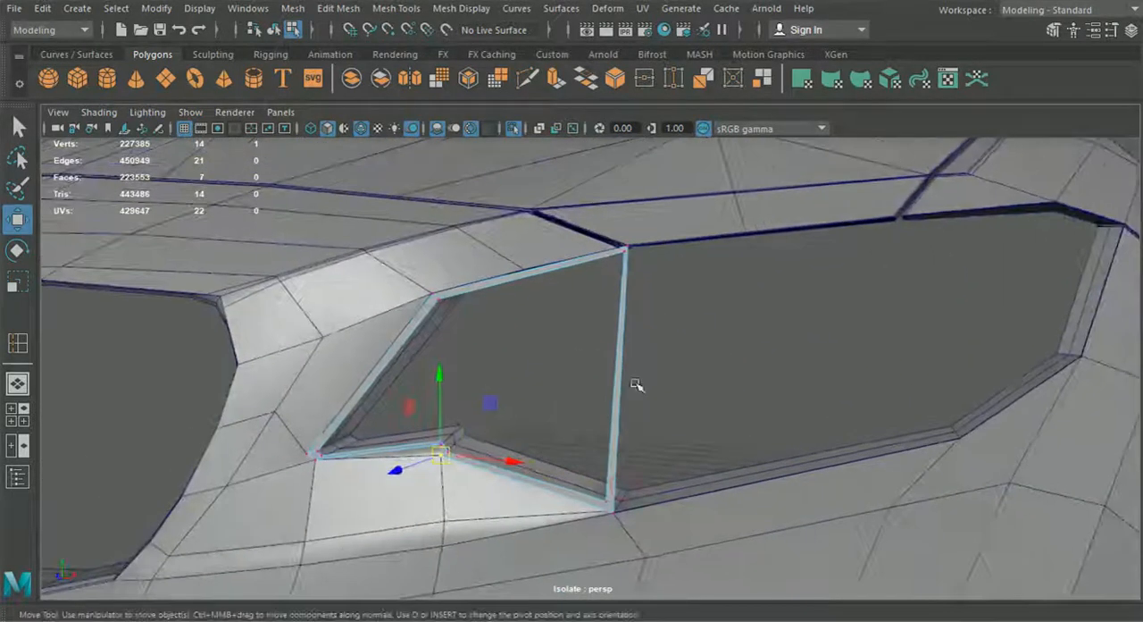
Step: Insert an edge loop across the frame's far vertical strip and move its two vertices to the opening's lower outer corner
click(396, 8)
click(440, 141)
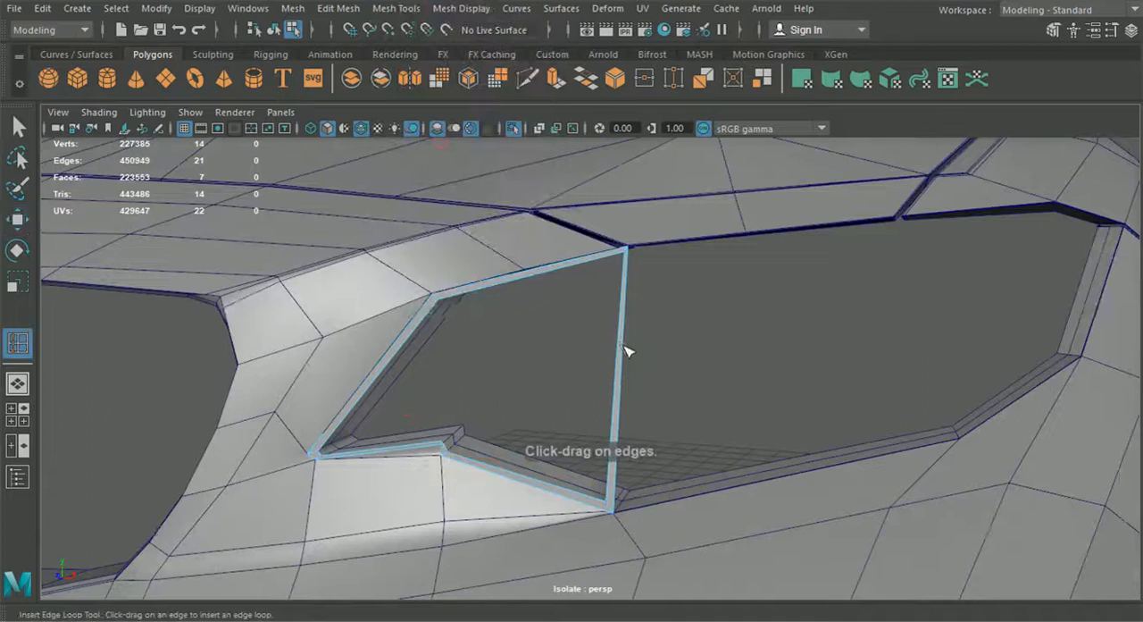
click(18, 220)
right_drag(631, 291, 551, 134)
alt+middle_drag(803, 335, 549, 381)
click(432, 386)
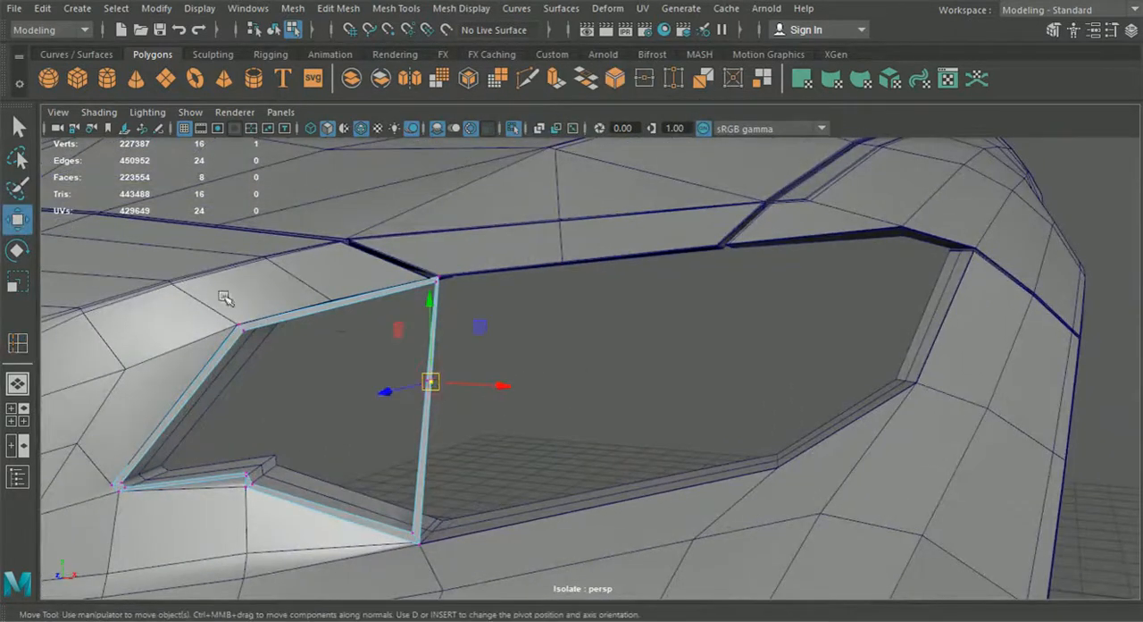
drag(434, 384, 913, 384)
drag(997, 387, 972, 390)
scroll(699, 401, down, 4)
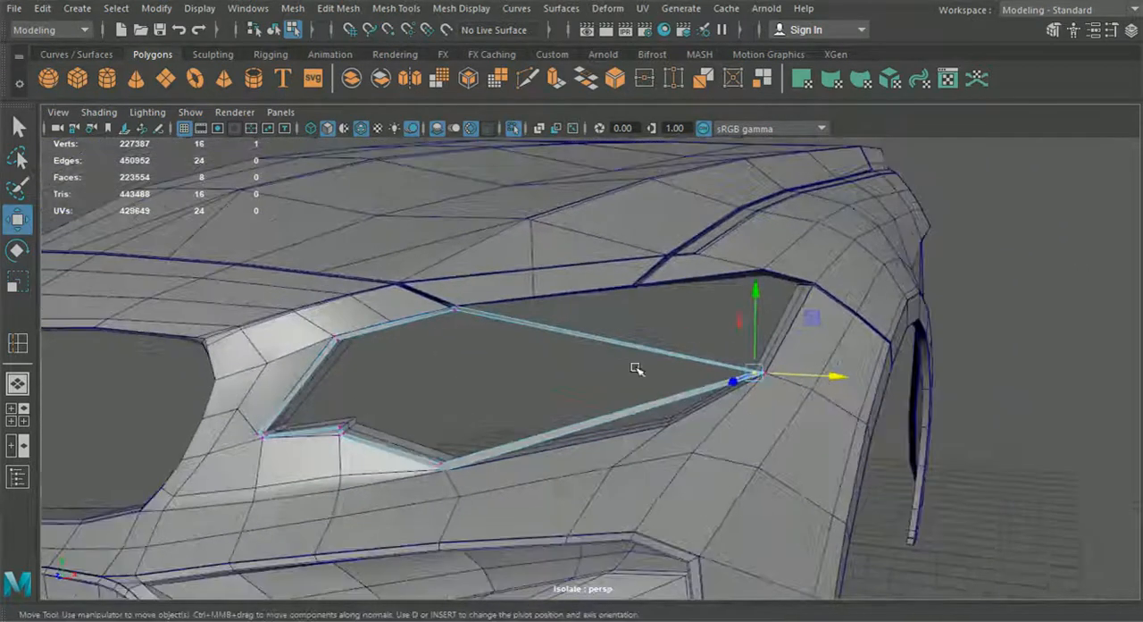
Step: Insert an edge loop across the frame's lower strip and snap its outer vertex to the body point on the opening's lower edge
scroll(569, 292, up, 2)
scroll(571, 297, up, 2)
key(g)
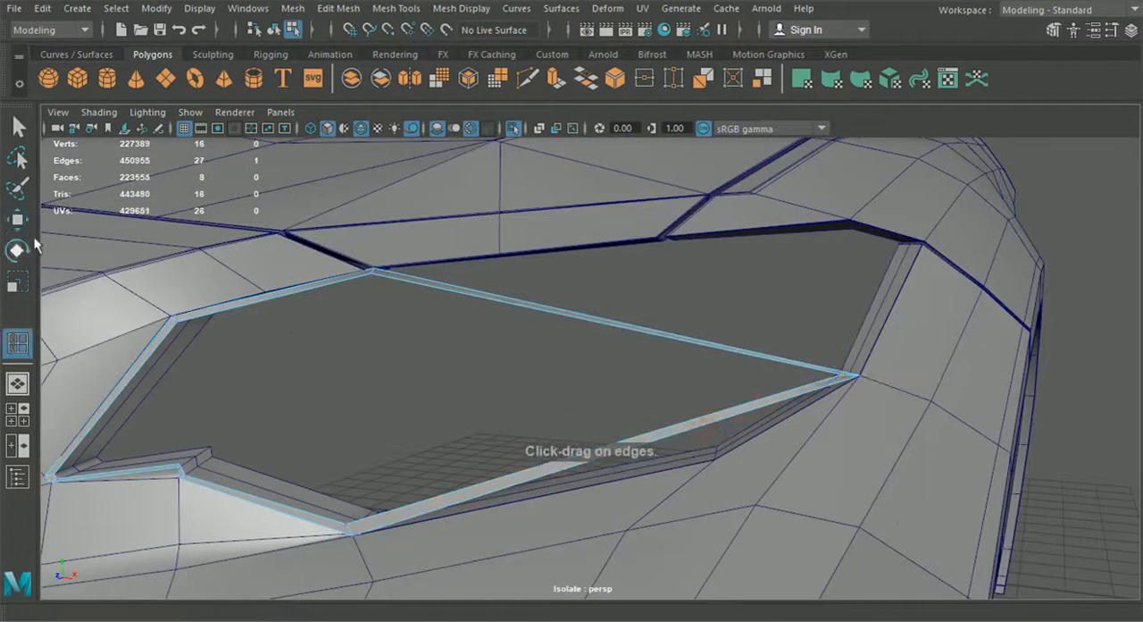
click(19, 225)
right_drag(573, 299, 485, 127)
scroll(697, 393, up, 2)
drag(730, 435, 650, 409)
scroll(752, 480, down, 4)
Step: Insert four edge loops along the frame's upper diagonal strip and snap the outermost loop's outer vertex to the opening's upper outer corner
key(g)
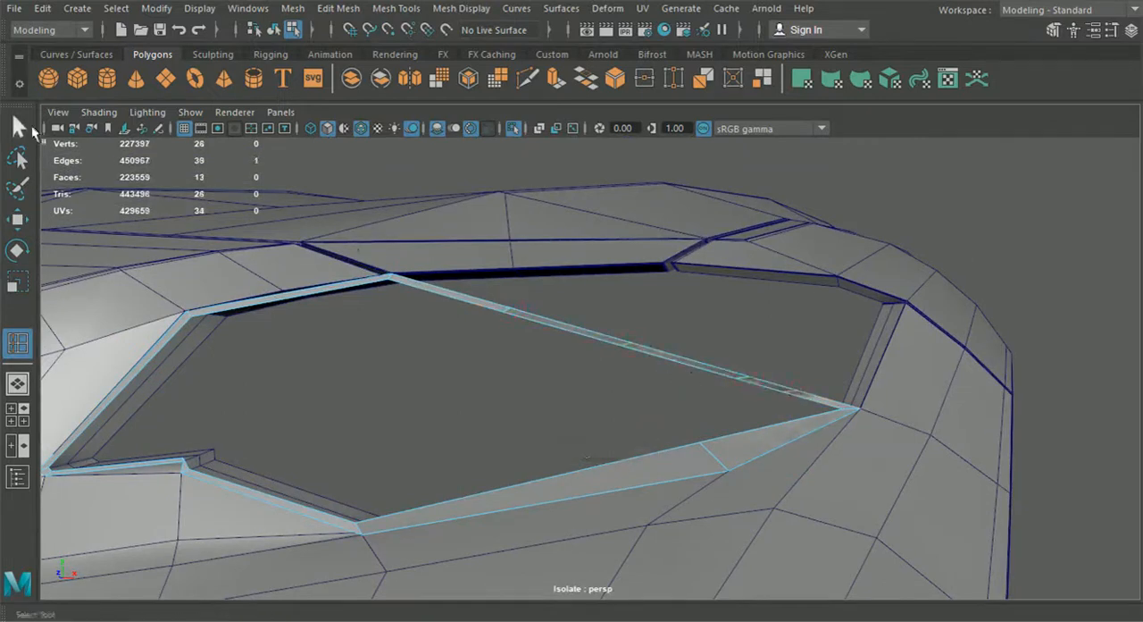
click(20, 128)
right_drag(476, 125, 475, 294)
right_drag(398, 130, 398, 128)
scroll(678, 374, up, 4)
alt+drag(705, 371, 612, 352)
click(18, 219)
drag(566, 439, 805, 271)
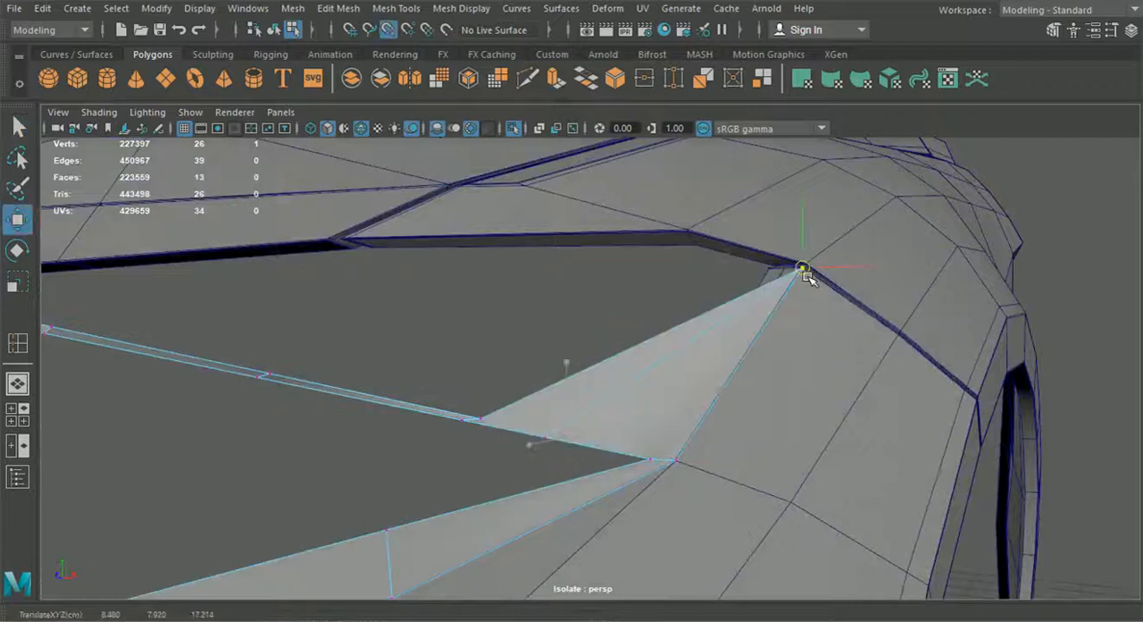
Step: Snap the outer vertices of the other three new loops to the successive body points along the opening's upper edge
click(485, 414)
key(v)
drag(485, 413, 681, 235)
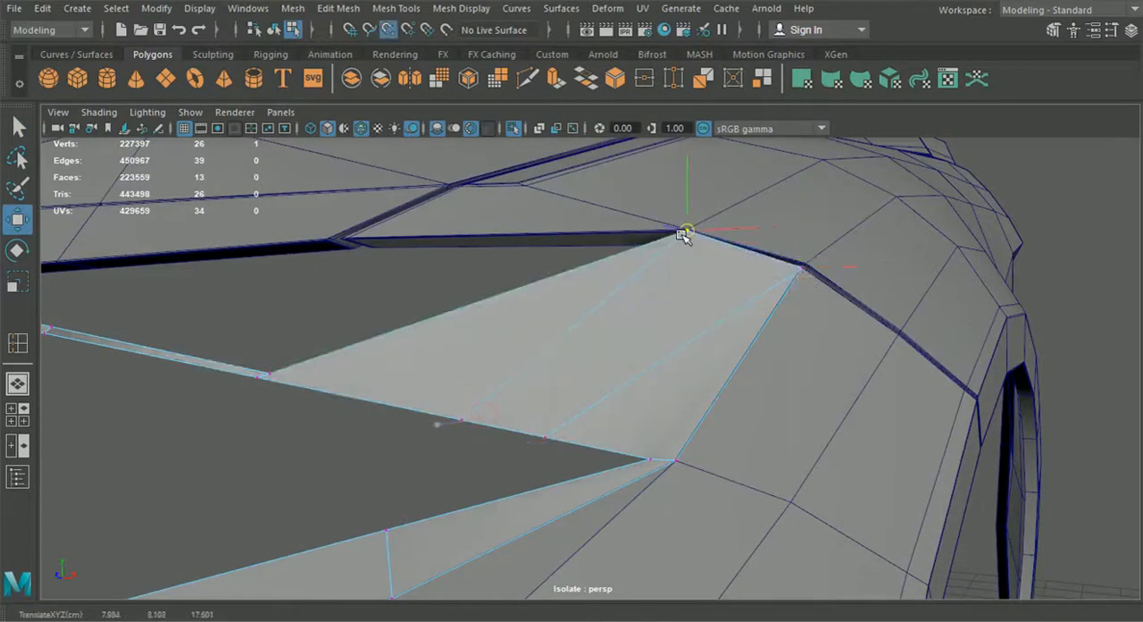
key(v)
drag(270, 372, 341, 240)
scroll(362, 308, down, 3)
alt+middle_drag(362, 312, 526, 318)
scroll(525, 318, up, 3)
click(518, 311)
key(v)
drag(518, 311, 526, 253)
Step: Select the headlight frame and isolate it from the car body
key(space)
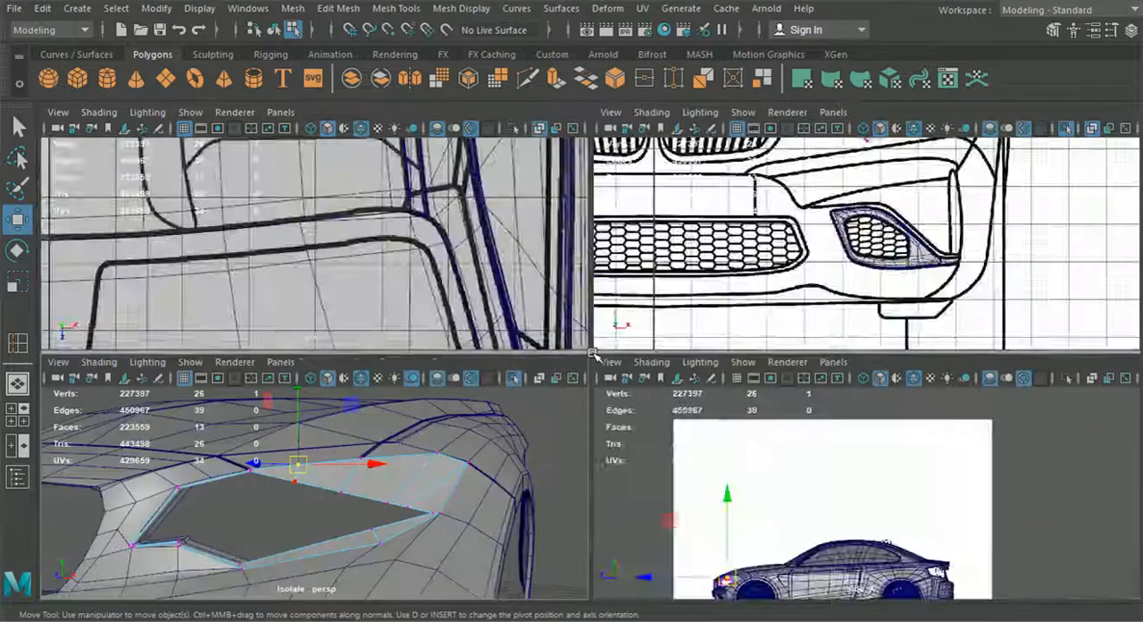
key(space)
alt+drag(671, 432, 519, 418)
click(274, 31)
alt+drag(532, 364, 613, 365)
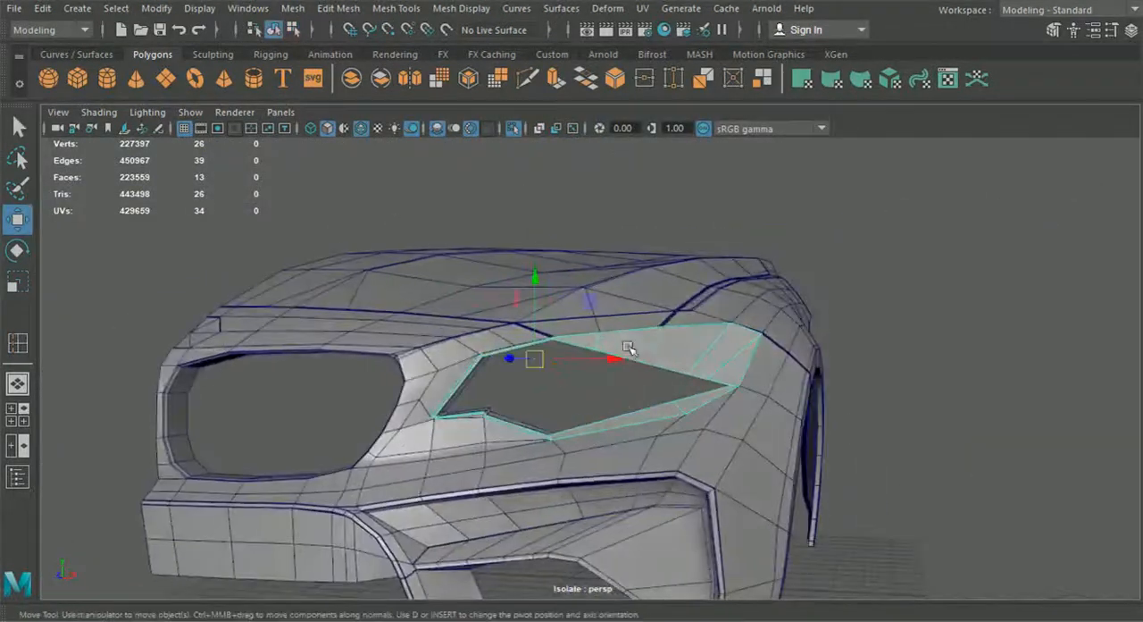
click(514, 128)
click(513, 128)
Step: Move the inner vertices of the upper-edge loops up to their outer vertices and offset them slightly to keep the strip thin
alt+right_drag(562, 342, 563, 311)
click(560, 288)
drag(559, 355, 567, 248)
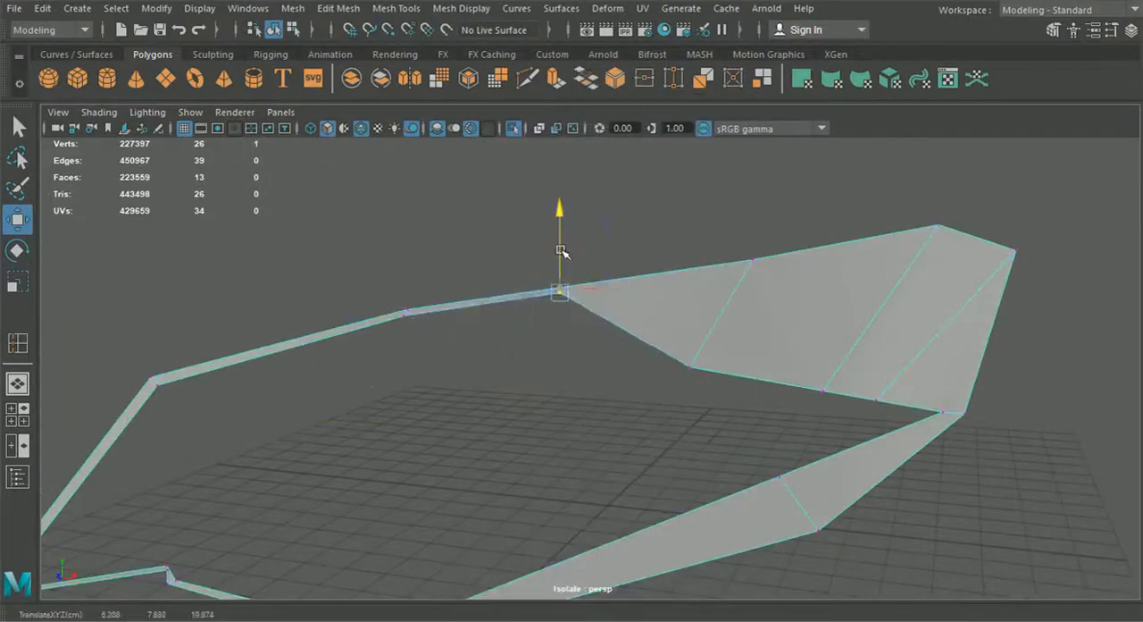
click(688, 364)
drag(689, 364, 749, 264)
drag(756, 211, 755, 214)
click(840, 366)
drag(847, 411, 929, 204)
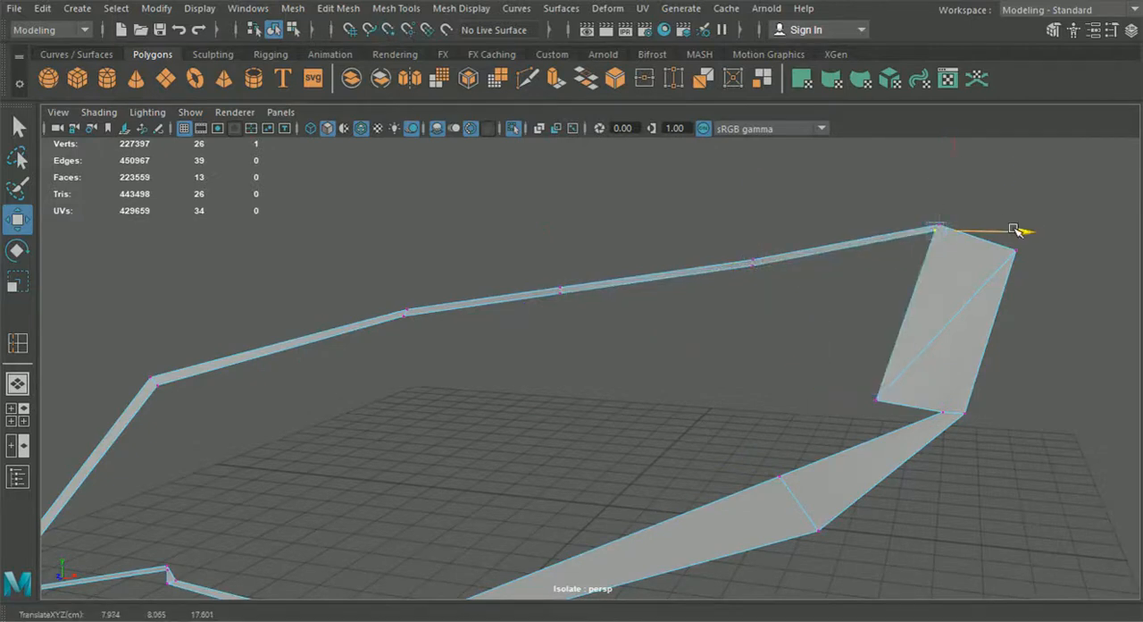
Step: Move the inner vertex of the outermost upper loop to the upper outer corner and offset it slightly inward
scroll(996, 259, up, 3)
alt+middle_drag(996, 259, 757, 300)
scroll(586, 444, up, 1)
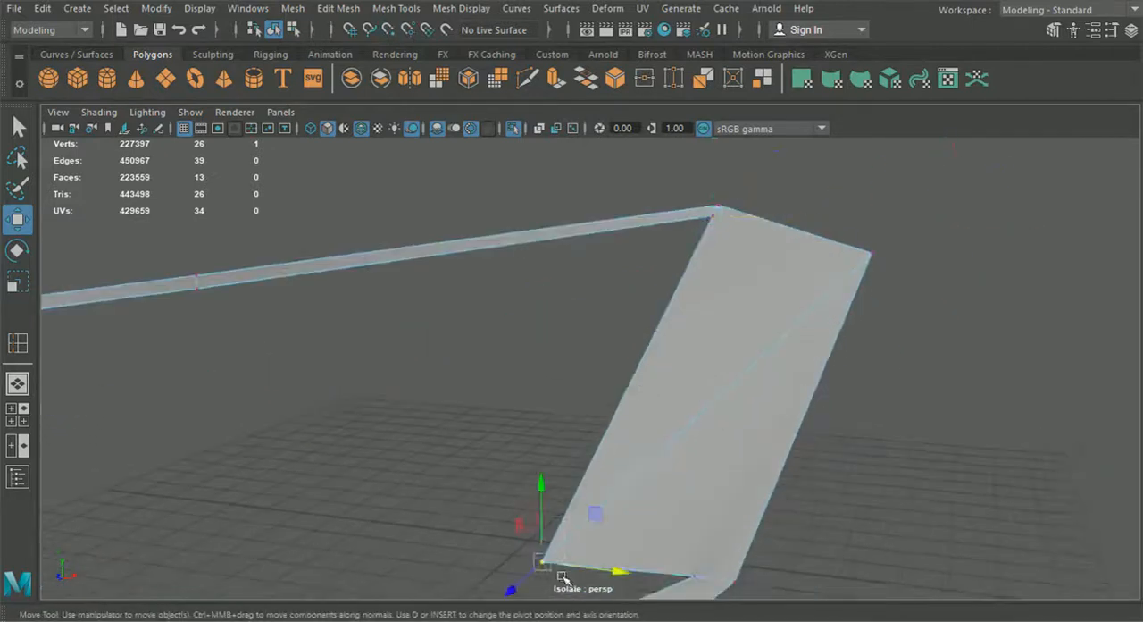
drag(562, 578, 863, 253)
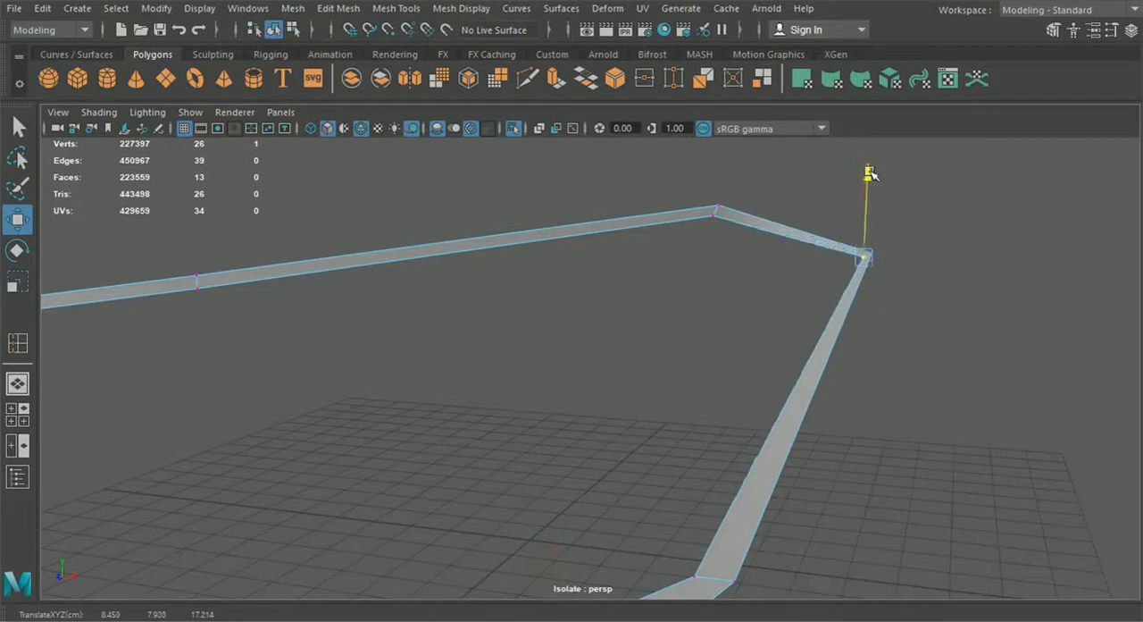
Step: Move the inner vertices at the lower outer corner and the lower-edge loop close to their outer vertices, giving a thin strip
scroll(751, 433, down, 2)
alt+middle_drag(700, 536, 698, 390)
drag(659, 368, 684, 391)
drag(677, 382, 735, 449)
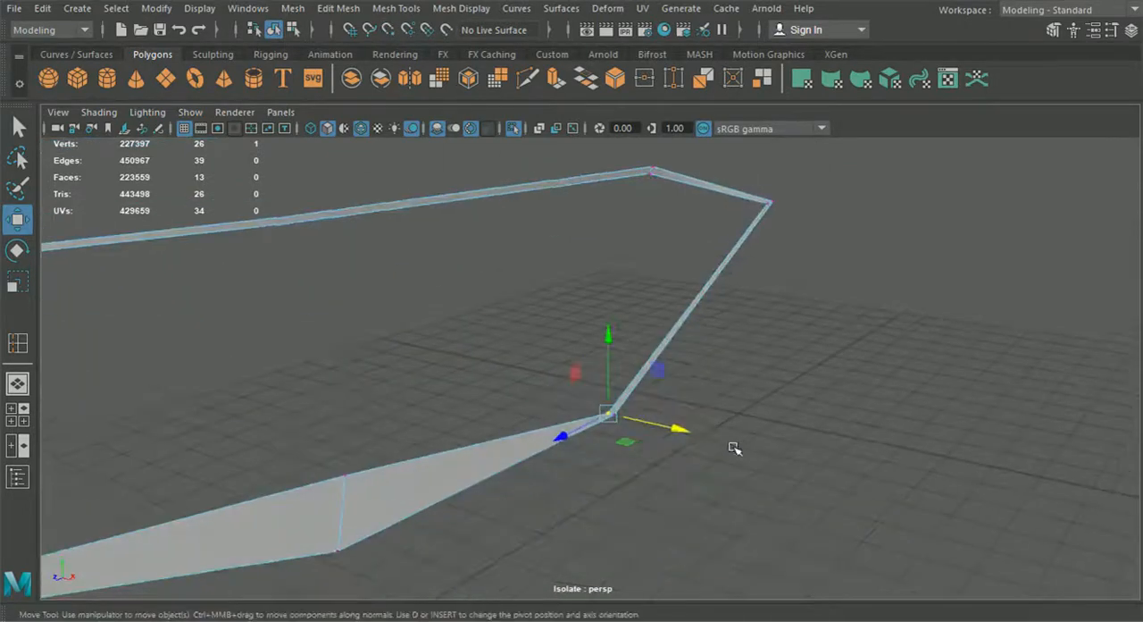
scroll(736, 449, up, 1)
drag(620, 376, 619, 369)
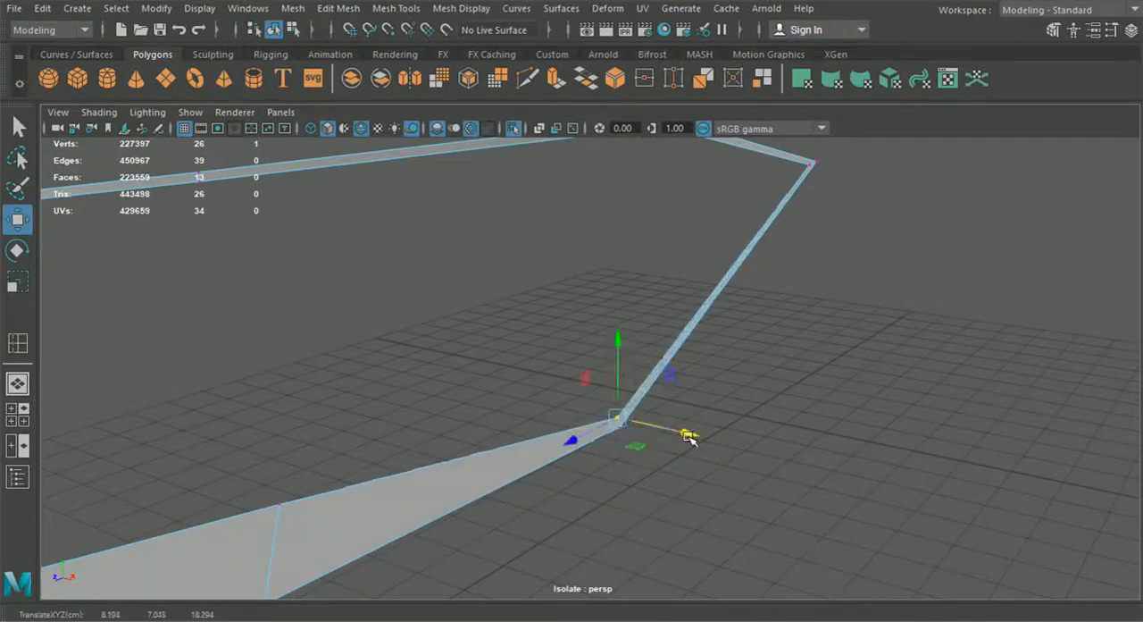
alt+drag(690, 438, 391, 362)
drag(451, 381, 446, 406)
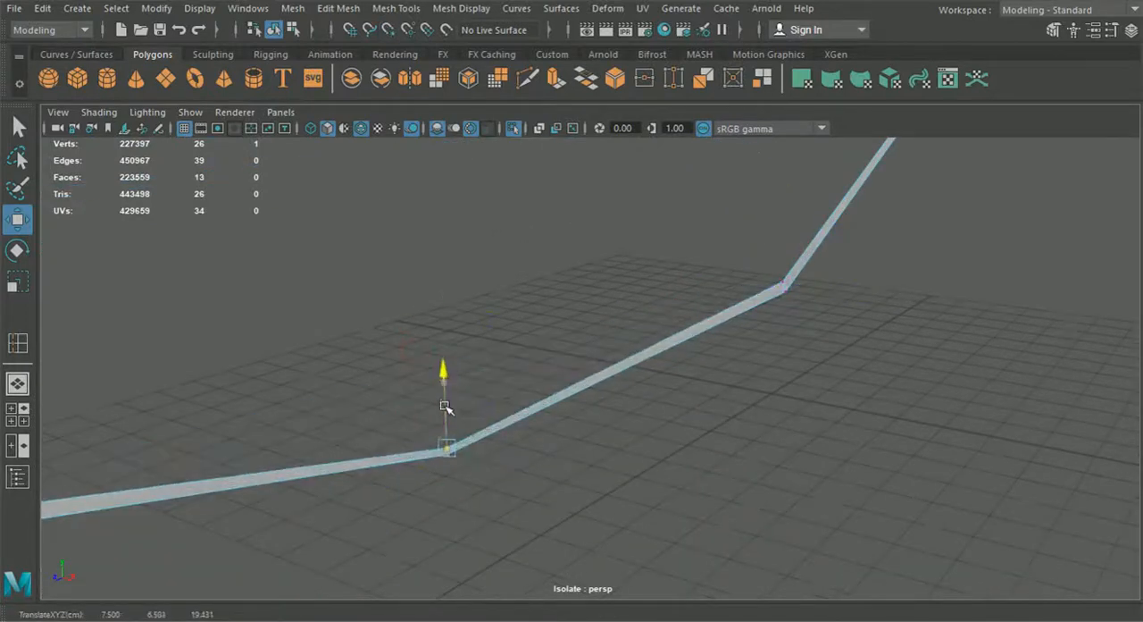
Step: Reposition the inner vertices around the frame's lower notch so the strip keeps an even, thin width there
alt+drag(509, 464, 608, 401)
scroll(608, 401, up, 5)
alt+middle_drag(554, 344, 719, 464)
scroll(719, 465, up, 3)
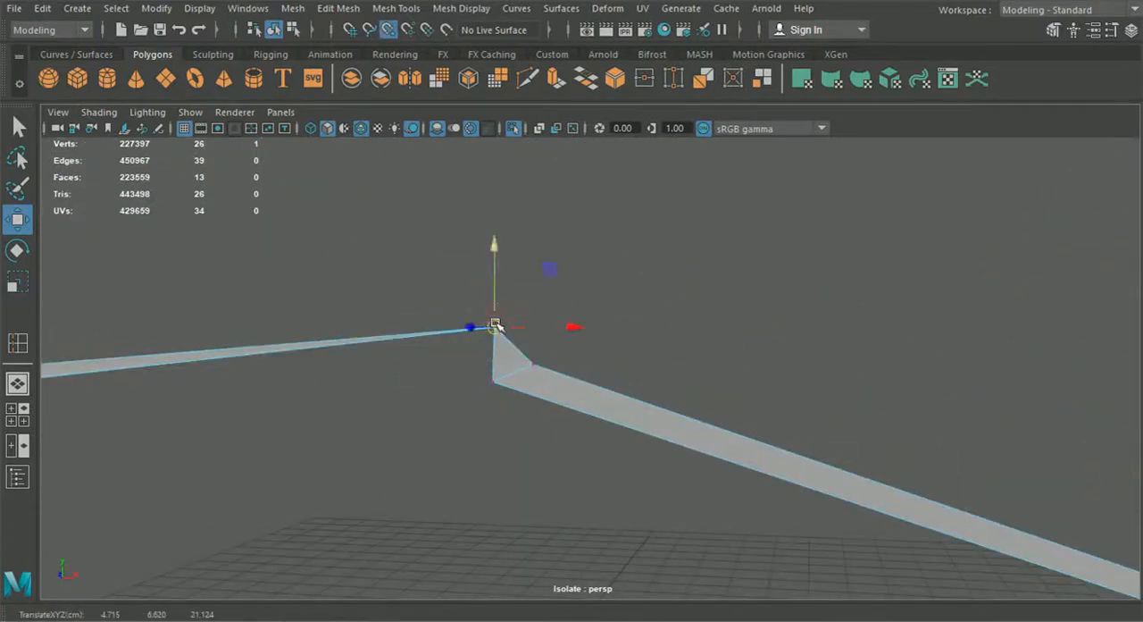
drag(536, 314, 506, 296)
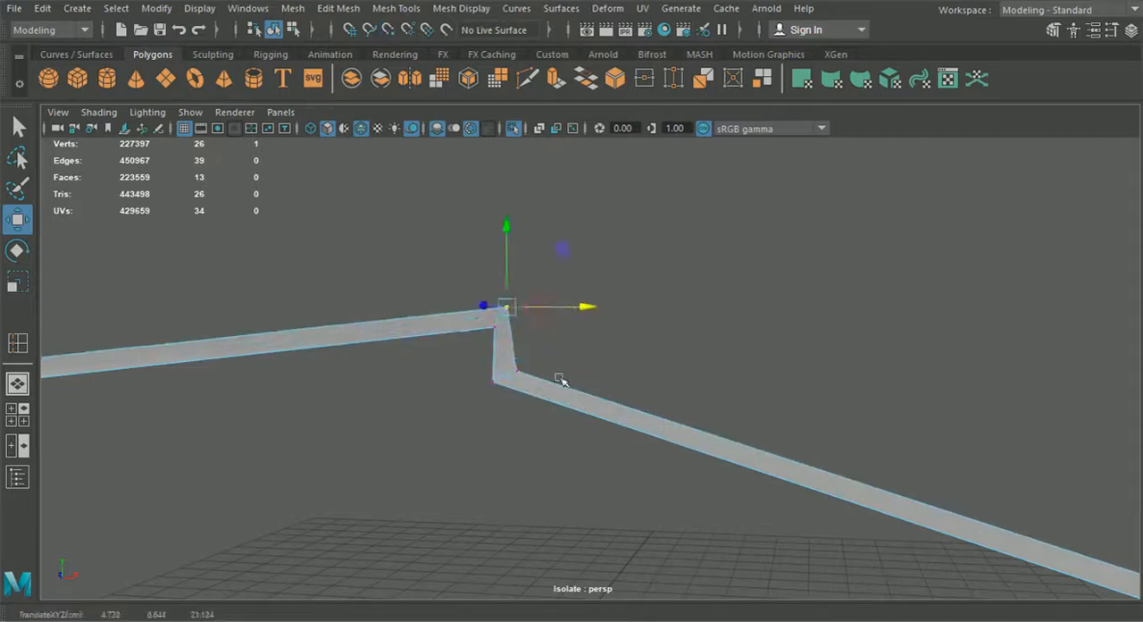
Step: Show the whole car again, select the frame with the surrounding front body panels, and isolate them
scroll(563, 382, down, 8)
click(274, 31)
click(512, 130)
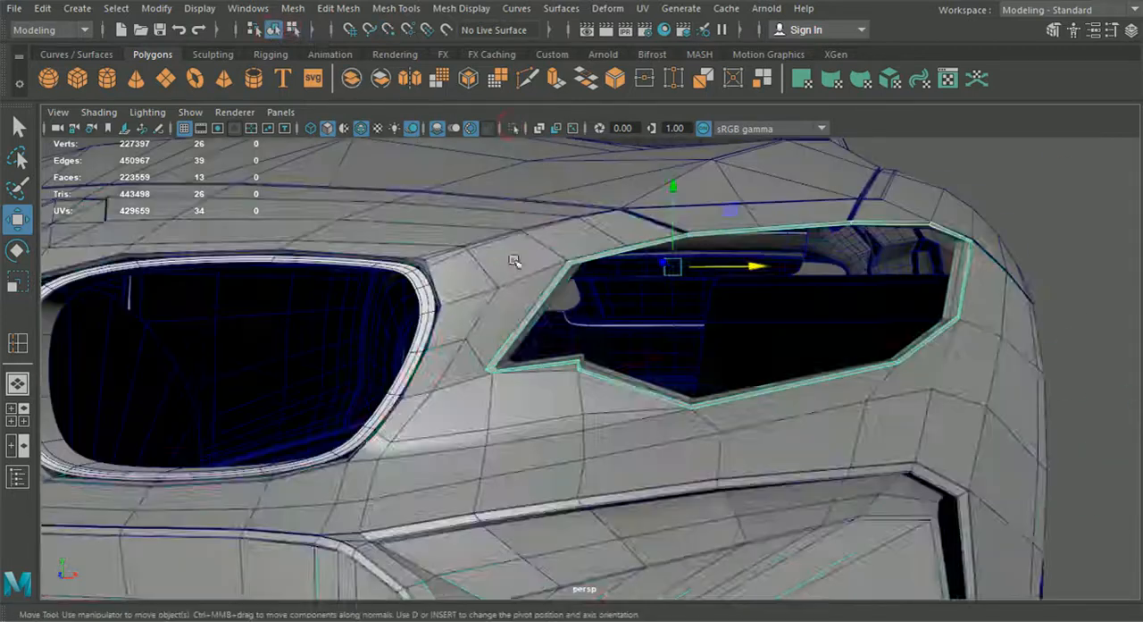
shift+click(512, 261)
shift+click(752, 190)
shift+click(912, 220)
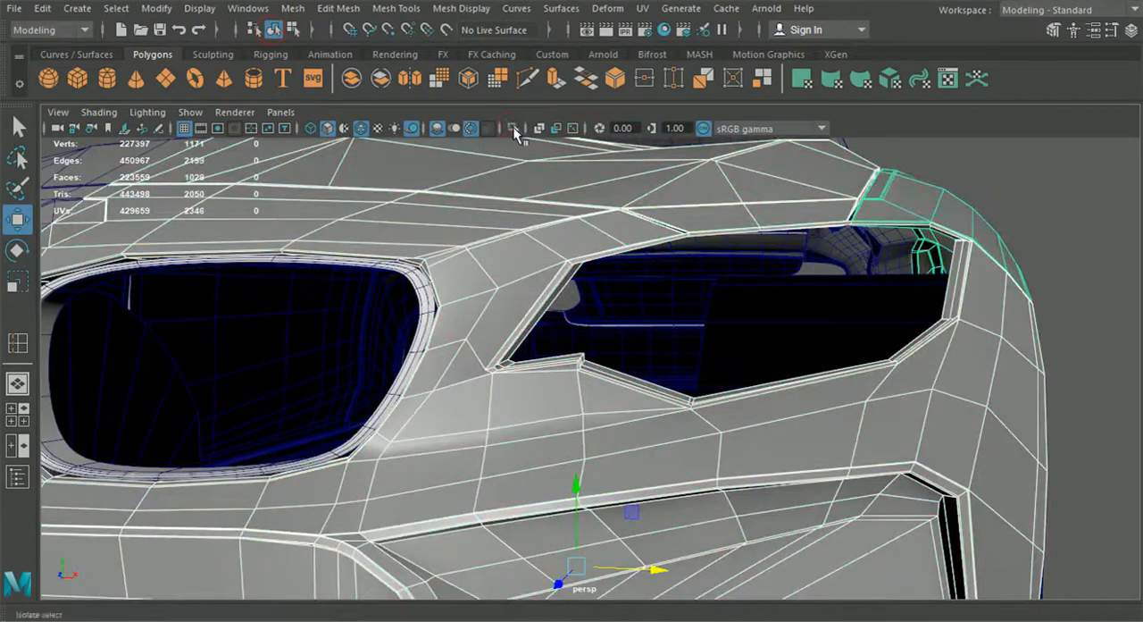
click(512, 129)
Step: Snap the outer vertex at the frame's upper grille-side corner to the matching body corner
scroll(651, 352, up, 10)
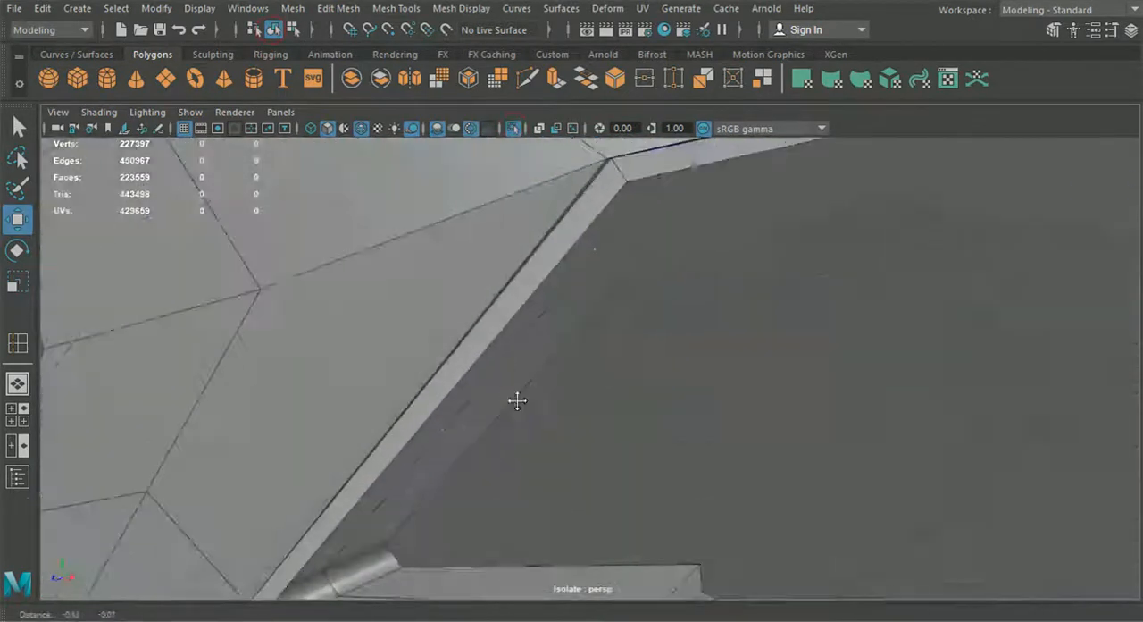
alt+drag(517, 401, 510, 362)
alt+middle_drag(510, 363, 549, 401)
scroll(546, 398, up, 3)
click(471, 229)
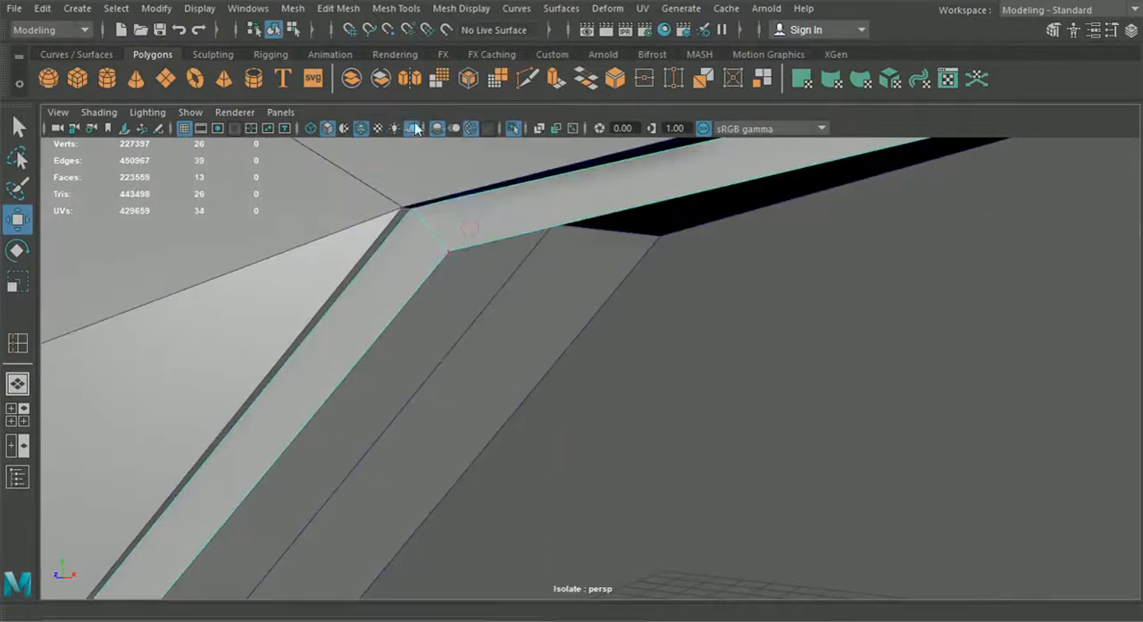
drag(411, 209, 404, 207)
Step: Insert an edge loop across the short upper strip near the grille side and snap its outer vertex to the body edge point
scroll(676, 362, down, 3)
alt+drag(676, 363, 599, 388)
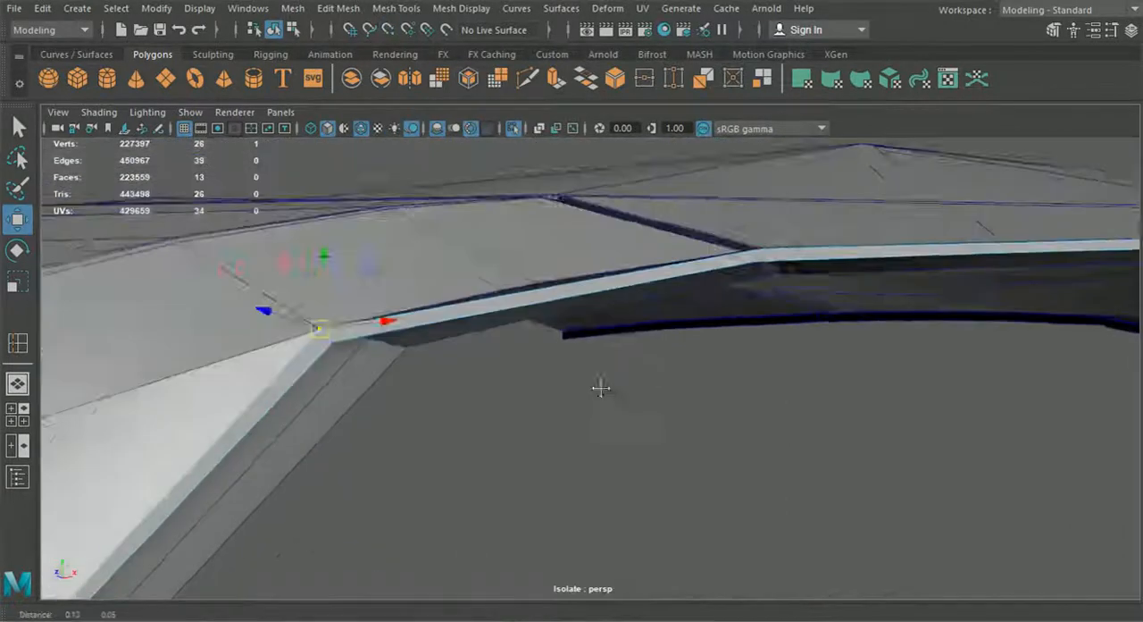
alt+middle_drag(599, 387, 538, 414)
scroll(539, 414, up, 2)
click(395, 8)
click(437, 136)
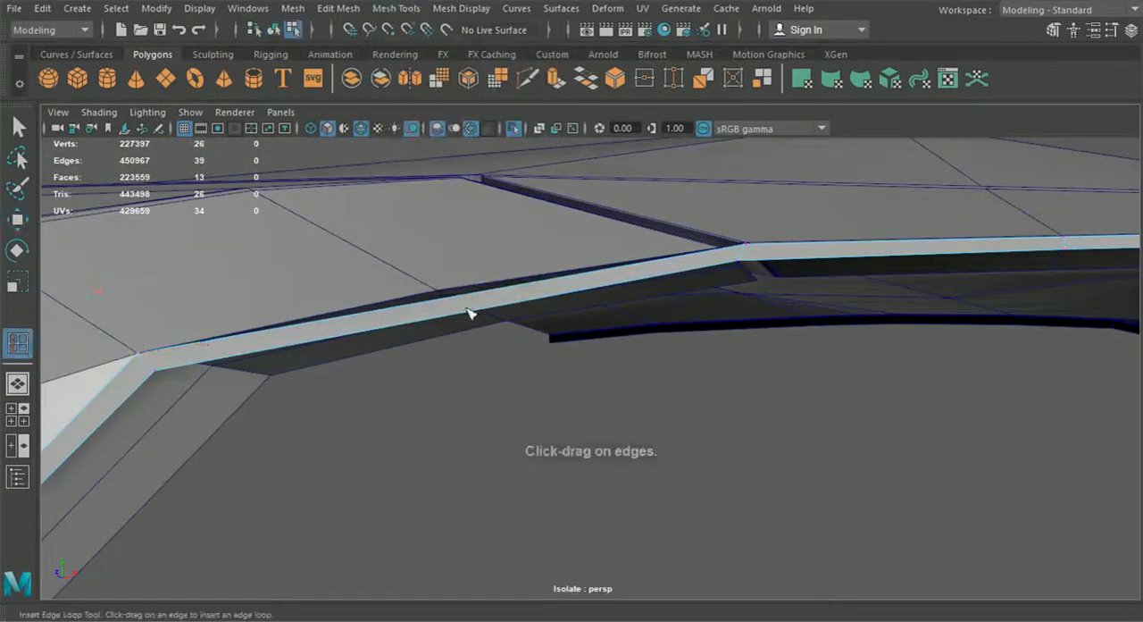
click(17, 220)
right_drag(374, 300, 296, 133)
alt+middle_drag(382, 211, 455, 247)
scroll(455, 247, up, 4)
drag(441, 250, 504, 300)
Step: Snap the remaining misaligned outer vertices along the frame's upper edge and outer corner to the matching body points
drag(477, 280, 423, 269)
alt+drag(702, 330, 559, 283)
drag(648, 320, 649, 320)
drag(614, 297, 537, 358)
scroll(539, 359, up, 4)
drag(517, 248, 537, 265)
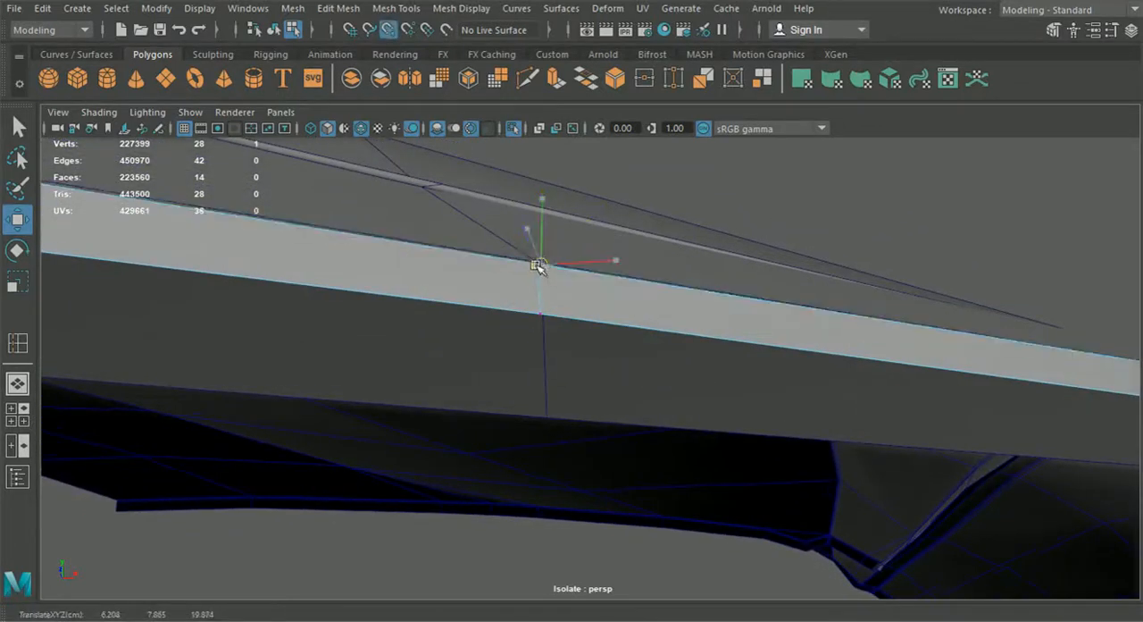
alt+drag(726, 367, 701, 463)
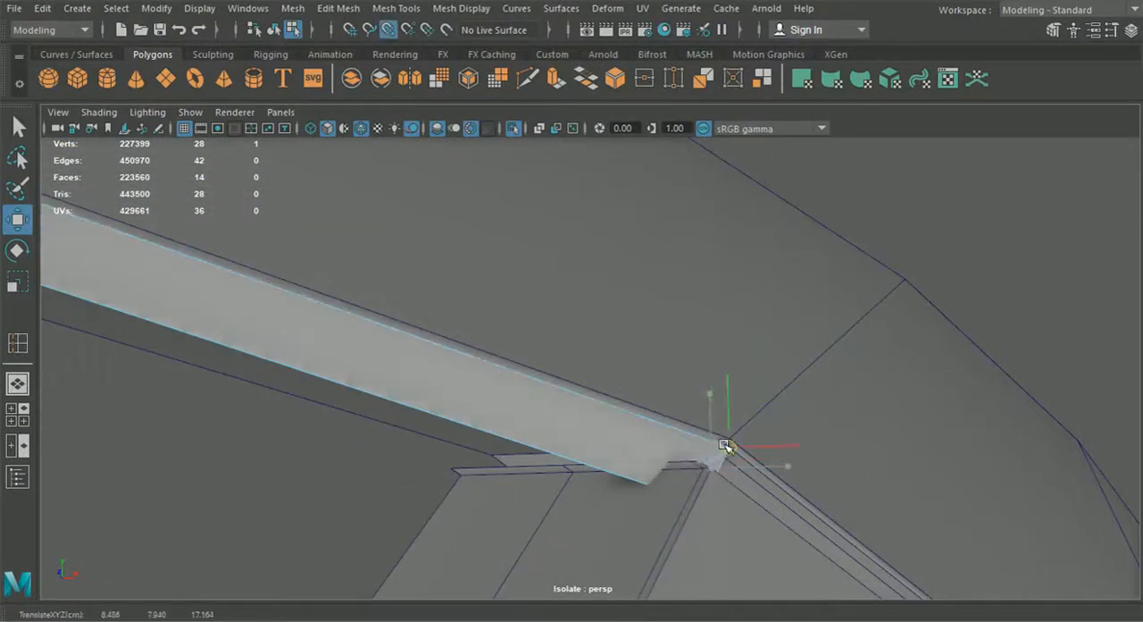
alt+drag(701, 421, 322, 529)
key(v)
drag(511, 264, 626, 393)
Step: Insert an edge loop beside the frame's bottom corner and snap its outer vertex to the nearby body point
click(396, 8)
click(433, 133)
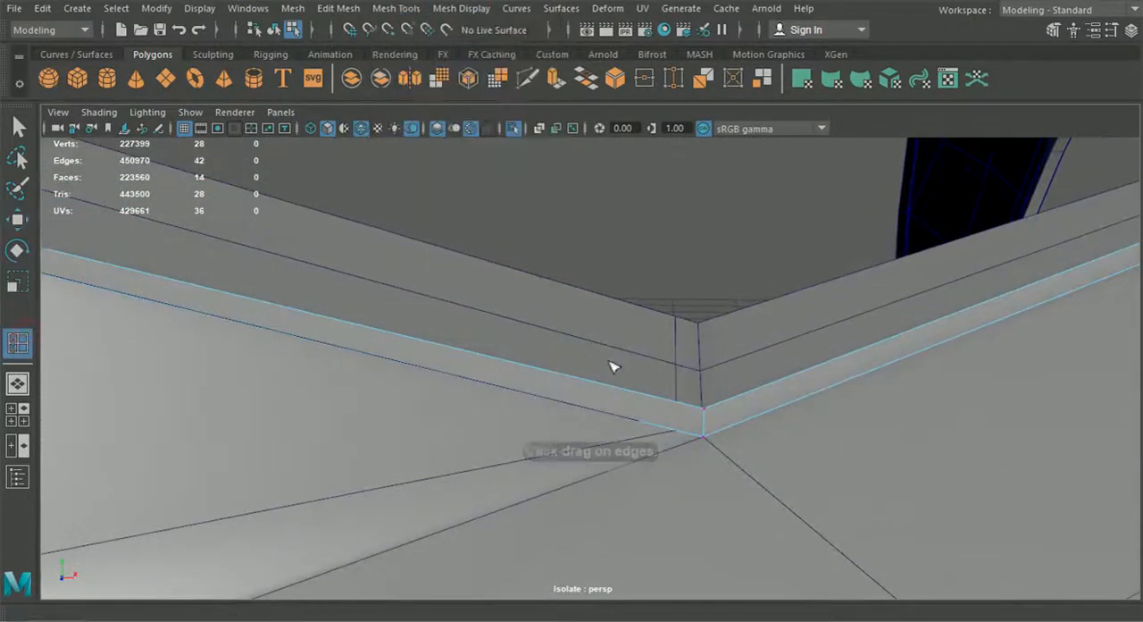
alt+middle_drag(675, 401, 455, 401)
drag(457, 403, 454, 401)
click(20, 218)
right_drag(554, 399, 474, 148)
click(461, 440)
drag(464, 444, 466, 429)
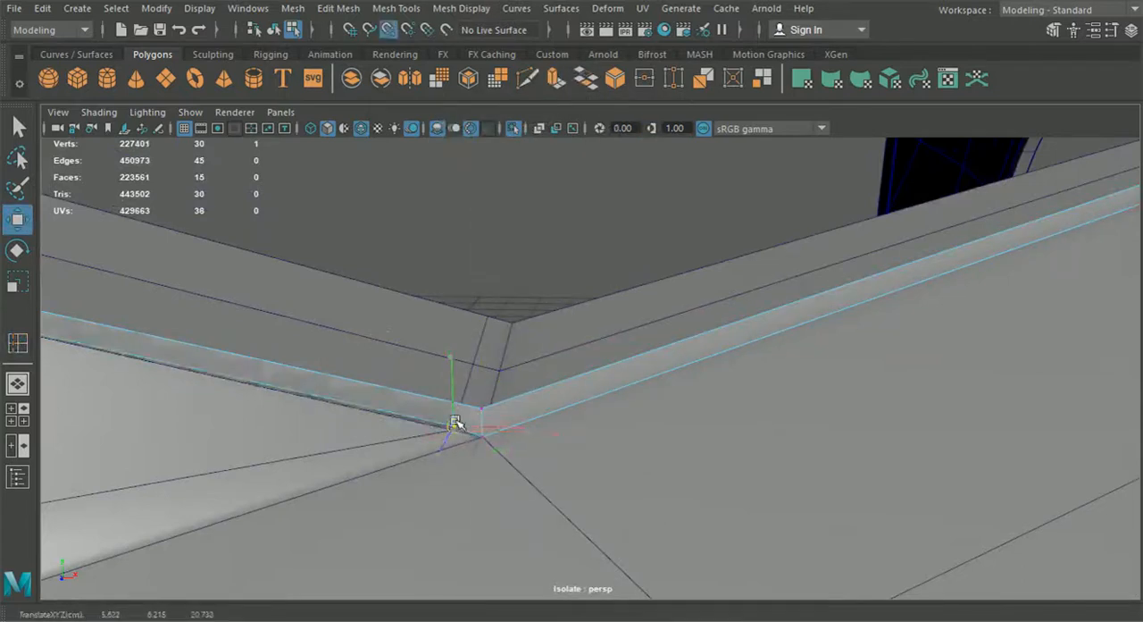
Step: Select the finished frame outline and isolate it from the body panels
scroll(464, 431, down, 10)
click(276, 29)
click(555, 364)
click(544, 296)
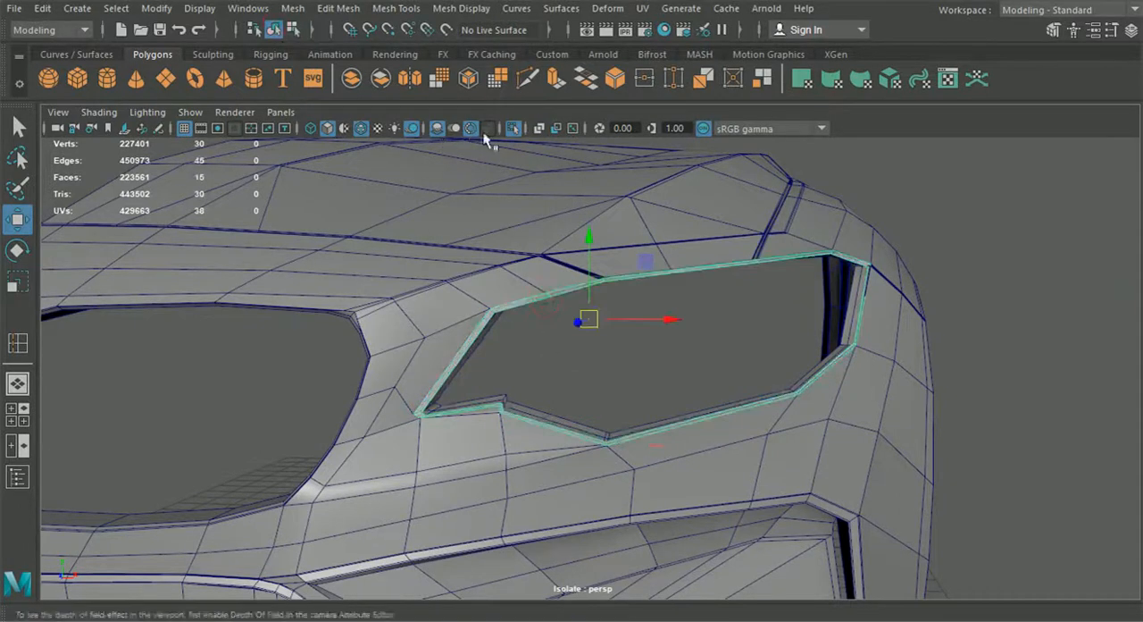
click(513, 131)
click(513, 131)
Step: Snap the inner vertex of the new upper grille-side loop to its outer vertex and offset it slightly down
scroll(569, 309, up, 5)
right_drag(521, 264, 430, 134)
alt+middle_drag(423, 214, 480, 252)
scroll(480, 259, up, 4)
drag(473, 291, 470, 266)
click(649, 253)
drag(650, 252, 637, 242)
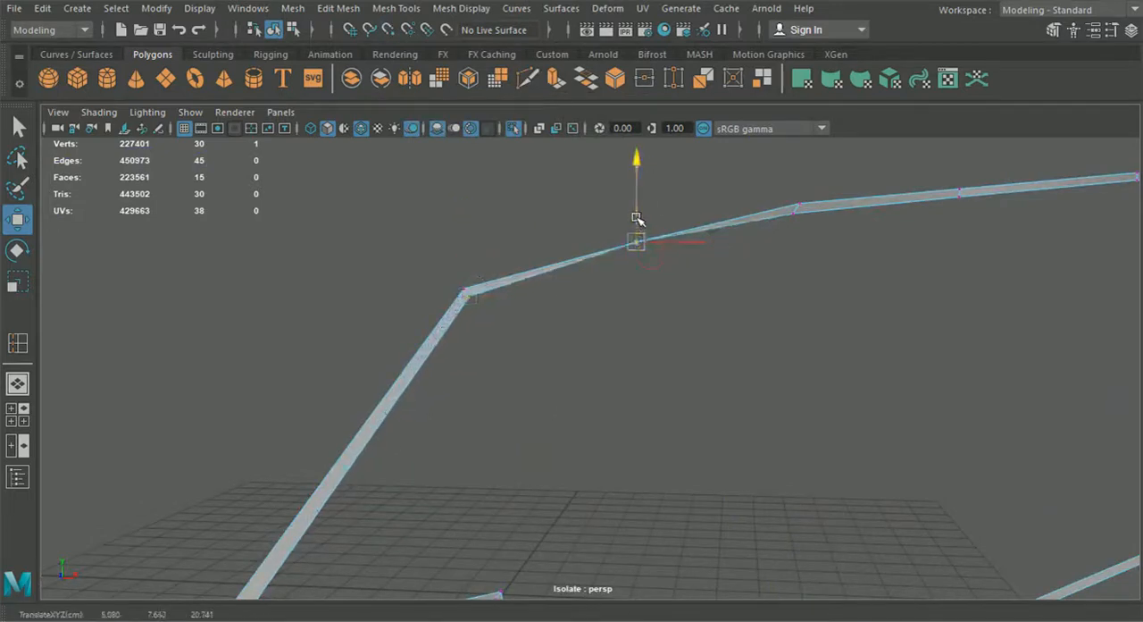
Step: Align the inner vertices along the rest of the upper edge with their outer vertices and offset them down evenly
drag(779, 189, 599, 205)
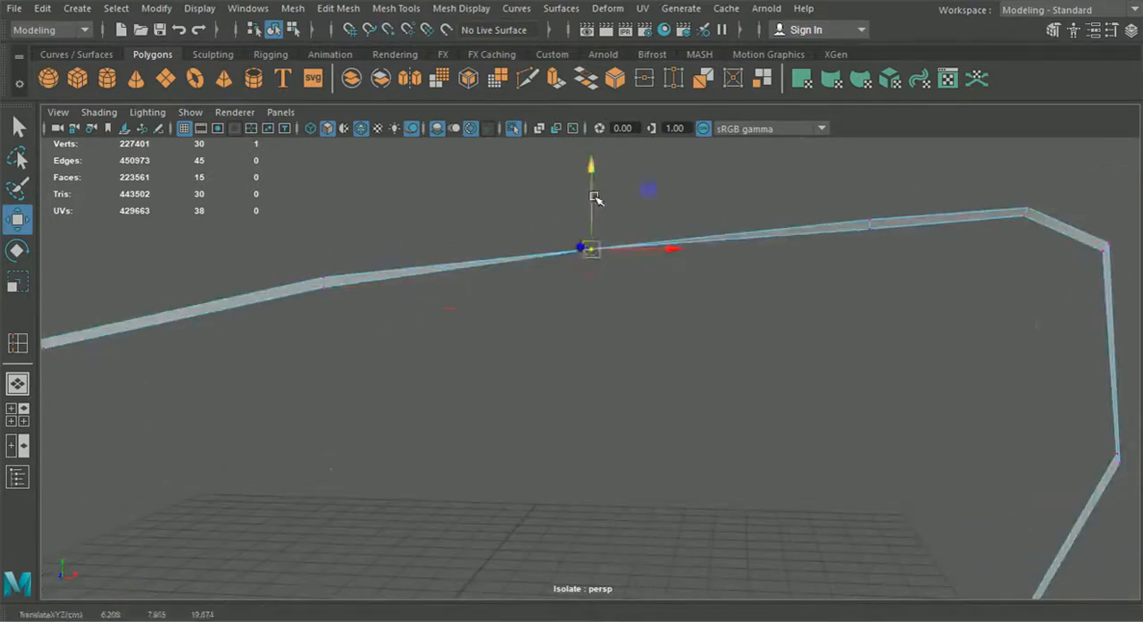
click(871, 221)
key(v)
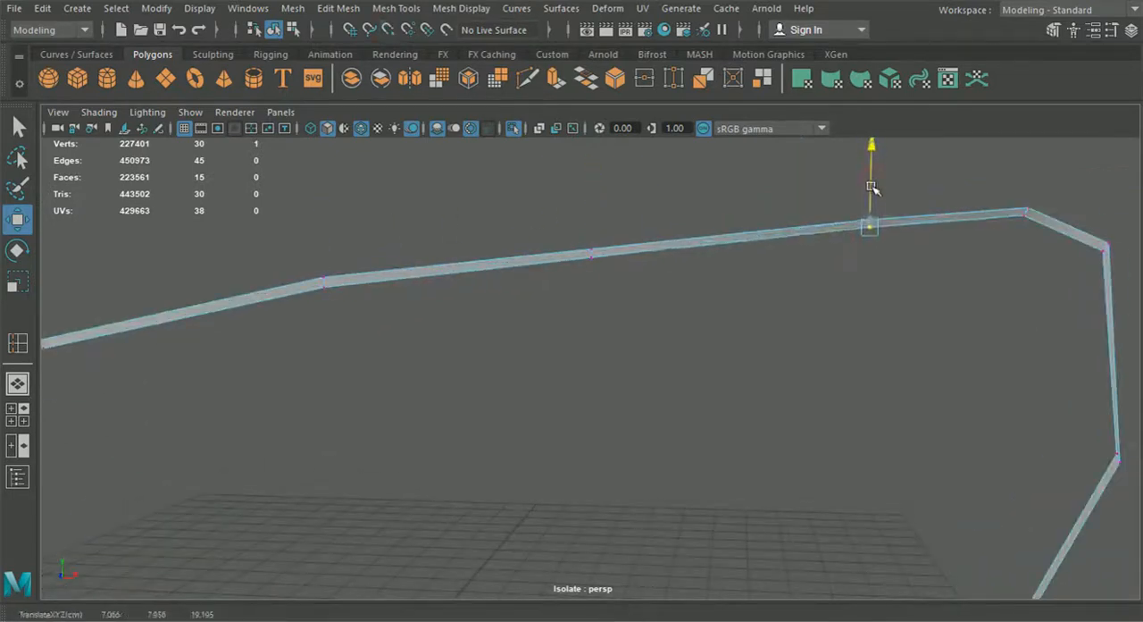
alt+drag(871, 194, 758, 345)
drag(779, 282, 798, 298)
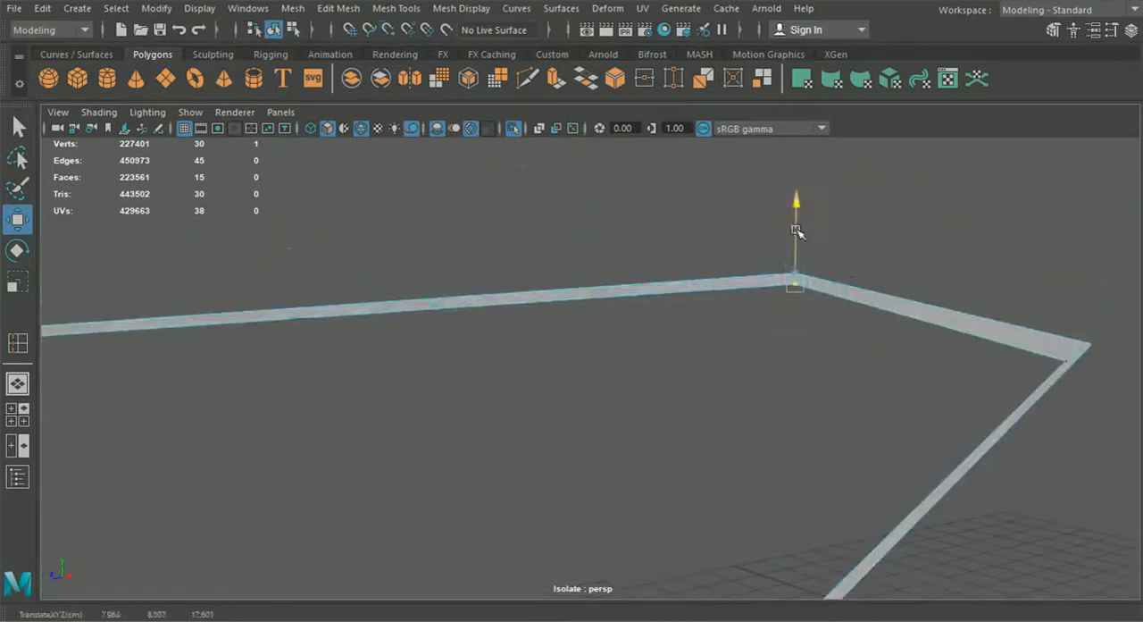
Step: Snap the inner vertices at the frame's far upper corner and its neighbour to their outer vertices and offset them inward
middle_drag(1070, 367, 1121, 349)
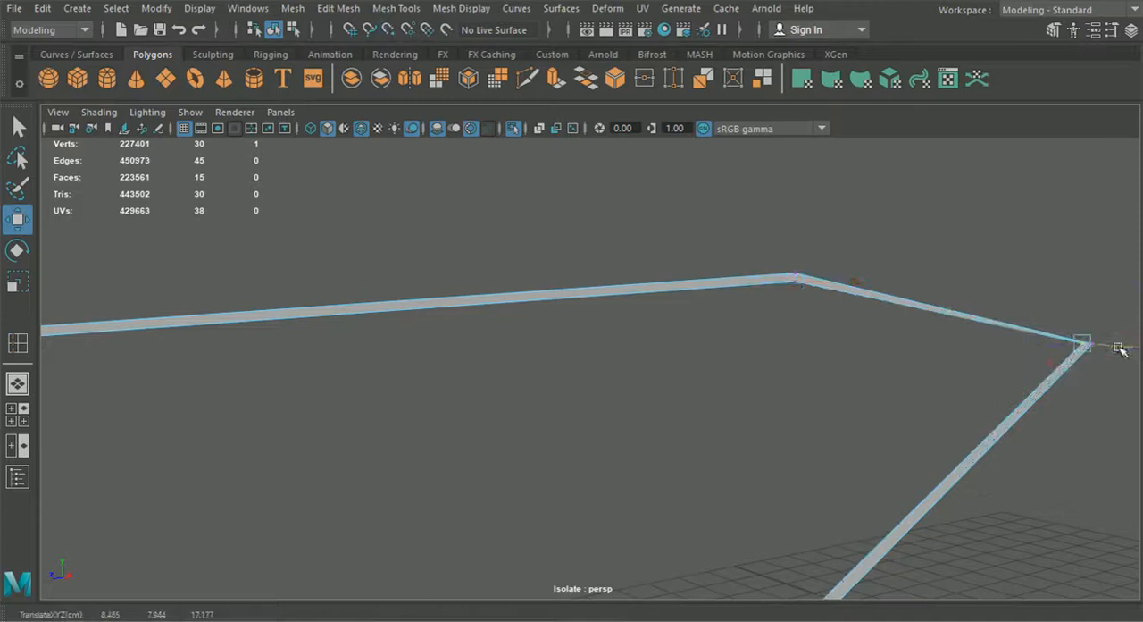
drag(1129, 350, 1123, 351)
alt+drag(1078, 320, 771, 416)
mouse_move(785, 462)
mouse_down()
mouse_move(783, 448)
mouse_move(801, 471)
mouse_up()
key(v)
drag(649, 454, 651, 431)
Step: Align the inner vertex at the frame's bottom corner with its outer vertex and offset it slightly up
alt+middle_drag(607, 463, 919, 398)
scroll(919, 398, up, 4)
click(600, 474)
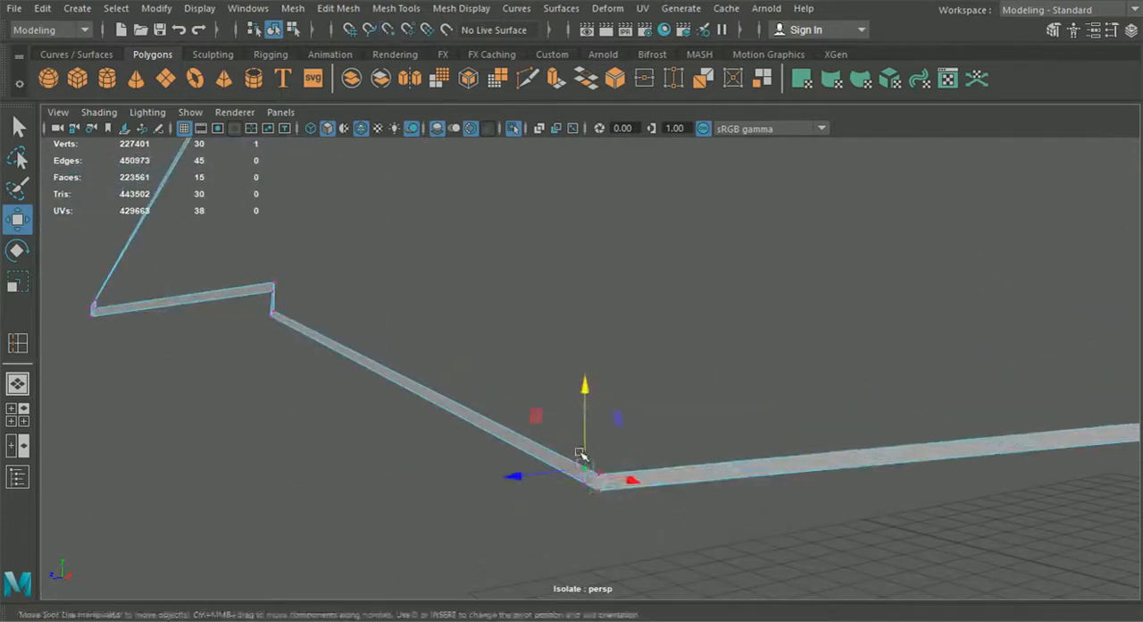
drag(592, 474, 587, 459)
Step: Reposition the inner vertices at the two corners of the notch so the strip keeps an even width
alt+middle_drag(586, 445, 745, 465)
alt+drag(745, 464, 831, 497)
scroll(830, 496, up, 4)
drag(727, 358, 765, 375)
drag(722, 336, 724, 326)
mouse_move(700, 284)
mouse_down()
mouse_move(709, 302)
mouse_move(713, 269)
mouse_up()
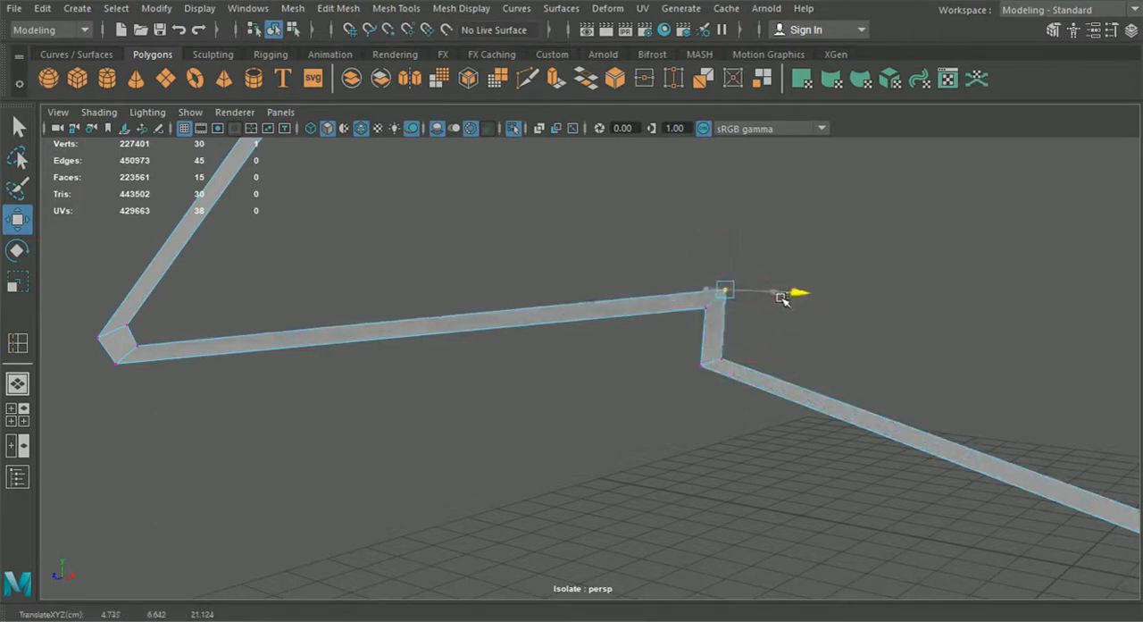
click(727, 357)
drag(774, 364, 780, 367)
Step: Snap the inner vertices at the grille-side tip to their outer vertices and offset them inward
scroll(727, 418, down, 5)
alt+middle_drag(725, 422, 832, 443)
scroll(832, 443, up, 5)
click(506, 343)
key(v)
drag(509, 343, 487, 319)
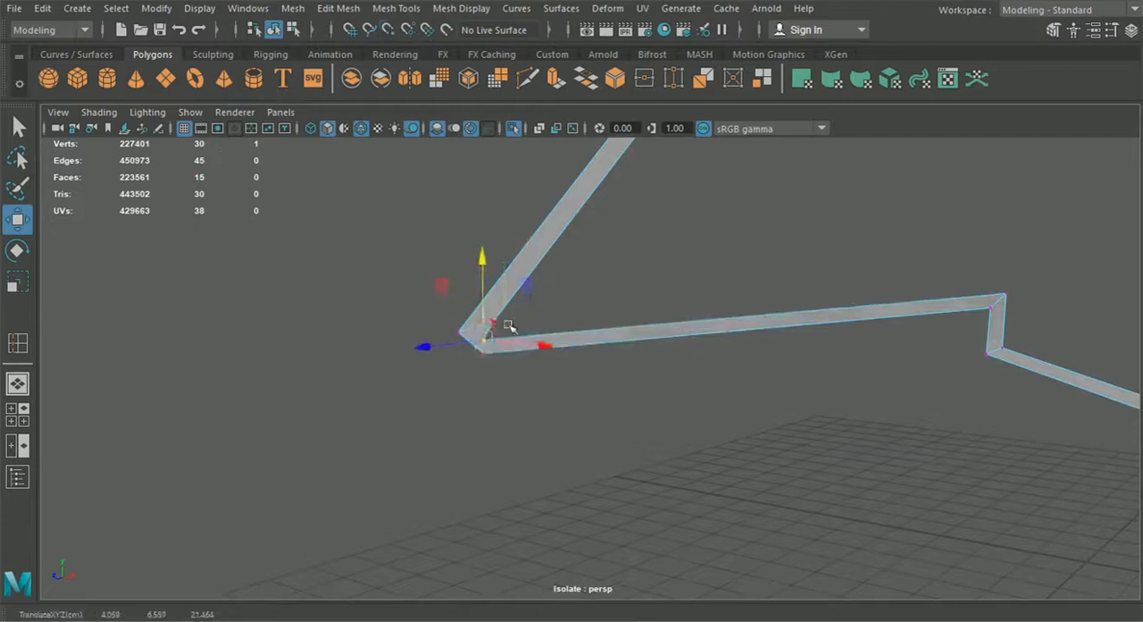
alt+drag(483, 385, 633, 487)
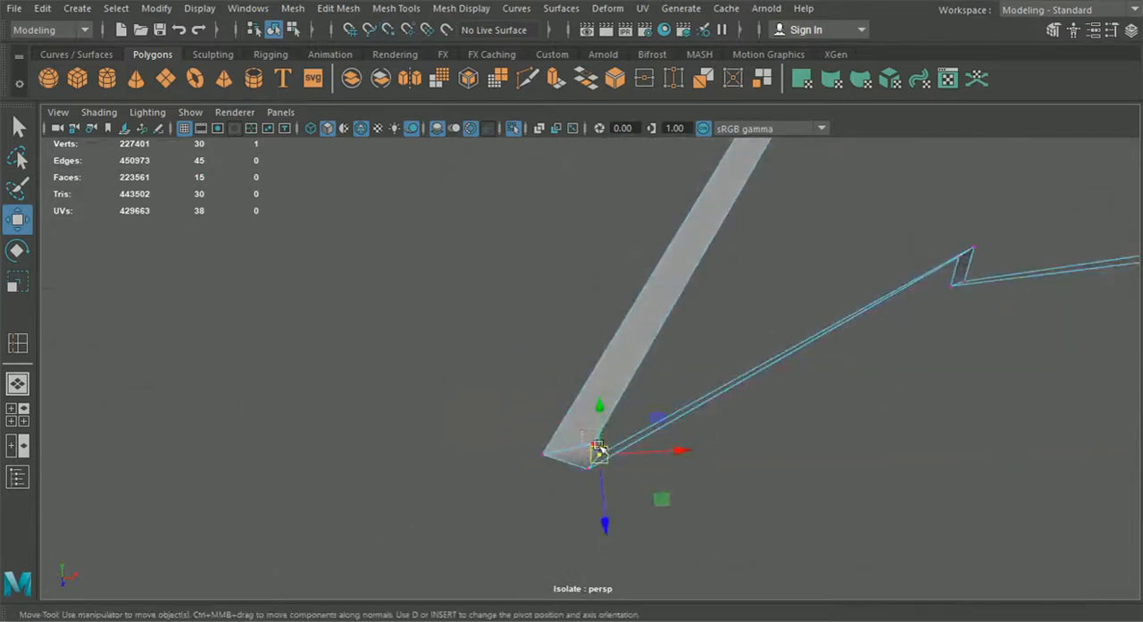
drag(595, 443, 640, 452)
Step: Fine-tune the vertices at the bottom corner and the notch along the depth axis to even out the strip
alt+drag(574, 487, 361, 528)
mouse_move(614, 368)
alt+mouse_down()
mouse_move(641, 390)
mouse_move(609, 384)
alt+mouse_up()
alt+drag(661, 500, 636, 444)
click(598, 312)
drag(574, 302, 564, 300)
alt+drag(663, 408, 586, 438)
alt+drag(461, 346, 645, 471)
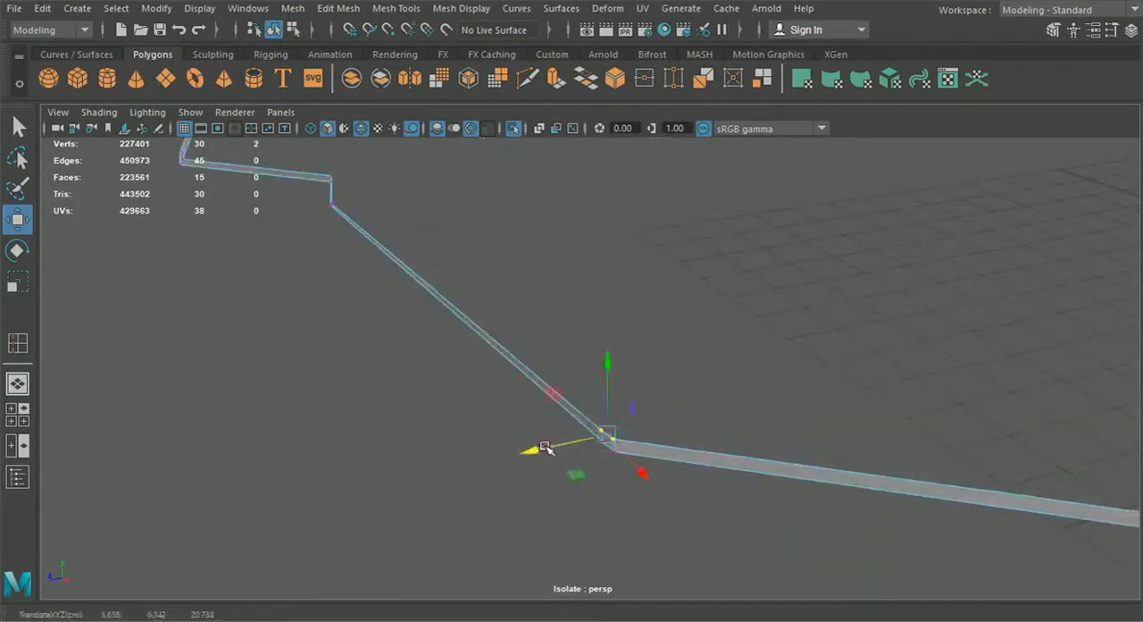
alt+drag(545, 449, 622, 393)
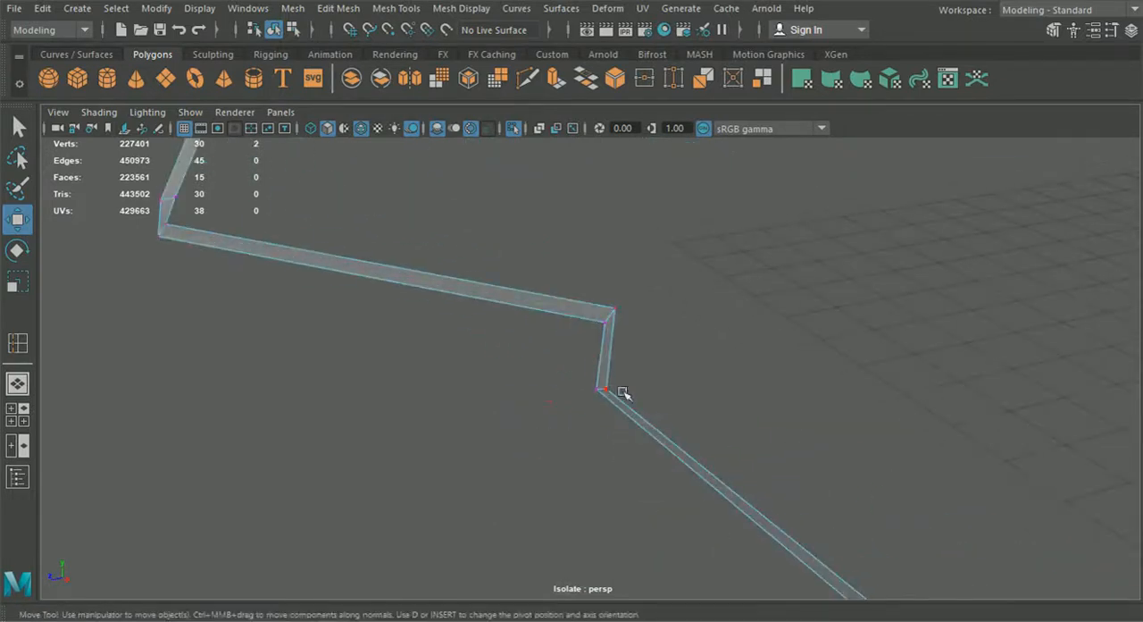
shift+click(622, 310)
Step: Return the frame to object selection and end its isolation to bring back the body panels
alt+drag(558, 359, 635, 524)
click(463, 307)
alt+drag(635, 525, 650, 486)
click(682, 527)
alt+drag(632, 525, 706, 500)
click(511, 131)
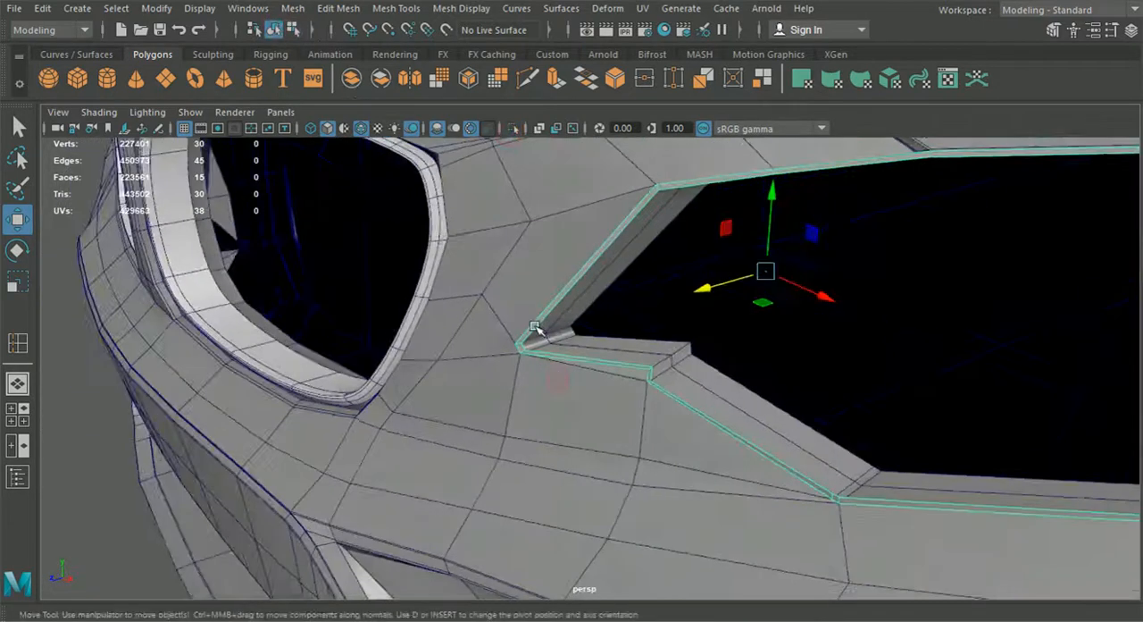
Step: Select the frame's inner edge loop and extrude it inward into the headlight opening
right_drag(538, 323, 528, 87)
double_click(615, 241)
scroll(743, 387, down, 4)
alt+middle_drag(743, 387, 567, 435)
key(ctrl+e)
drag(738, 357, 777, 277)
drag(779, 335, 707, 396)
alt+middle_drag(707, 396, 625, 336)
mouse_move(598, 334)
mouse_down()
mouse_move(585, 337)
mouse_move(610, 336)
mouse_up()
alt+drag(610, 336, 724, 305)
Step: Lower the body panel's lip vertices that poke through the extruded frame wall at the notch ledge
click(276, 31)
click(972, 343)
alt+drag(661, 454, 657, 411)
click(577, 465)
alt+middle_drag(657, 411, 607, 449)
alt+right_drag(607, 449, 665, 429)
right_drag(645, 259, 568, 125)
key(q)
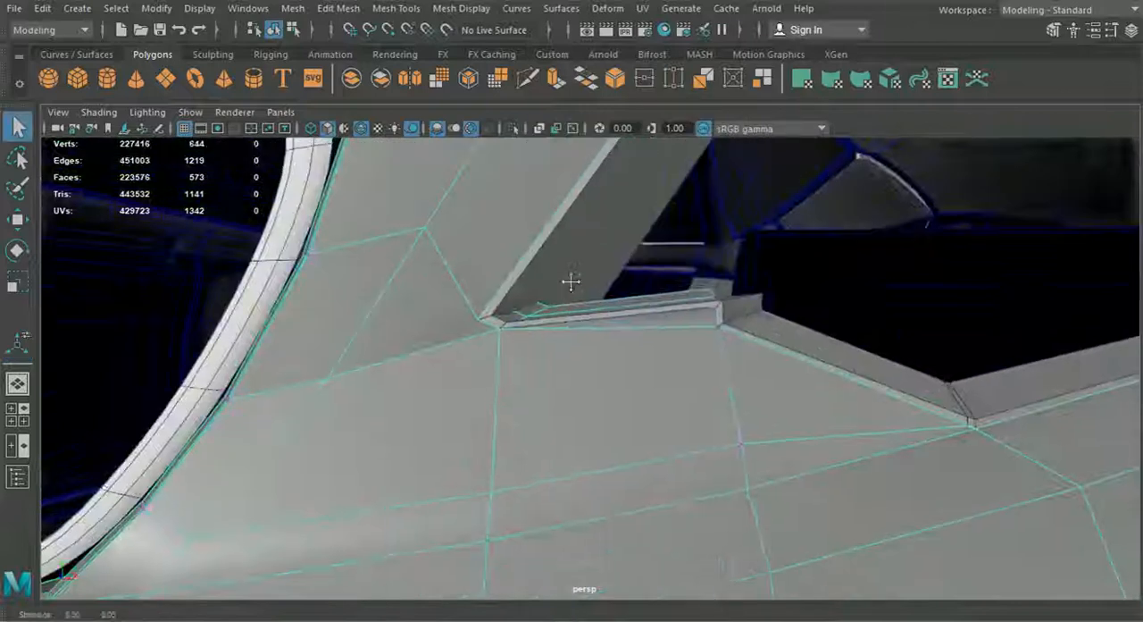
alt+middle_drag(569, 281, 546, 324)
click(525, 346)
click(17, 218)
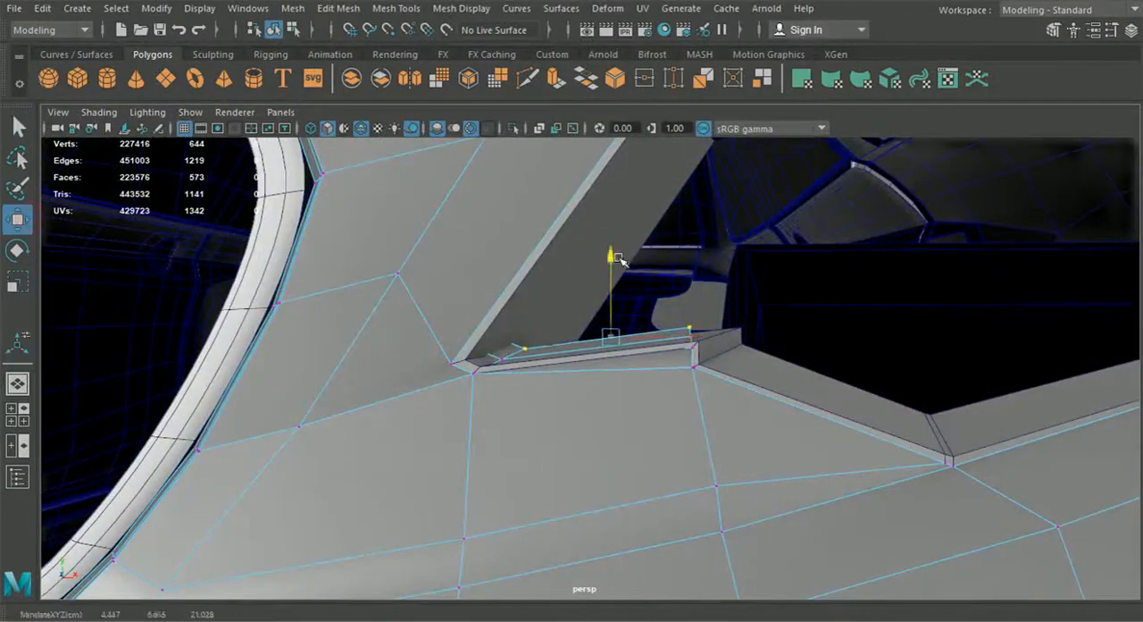
alt+drag(615, 275, 622, 304)
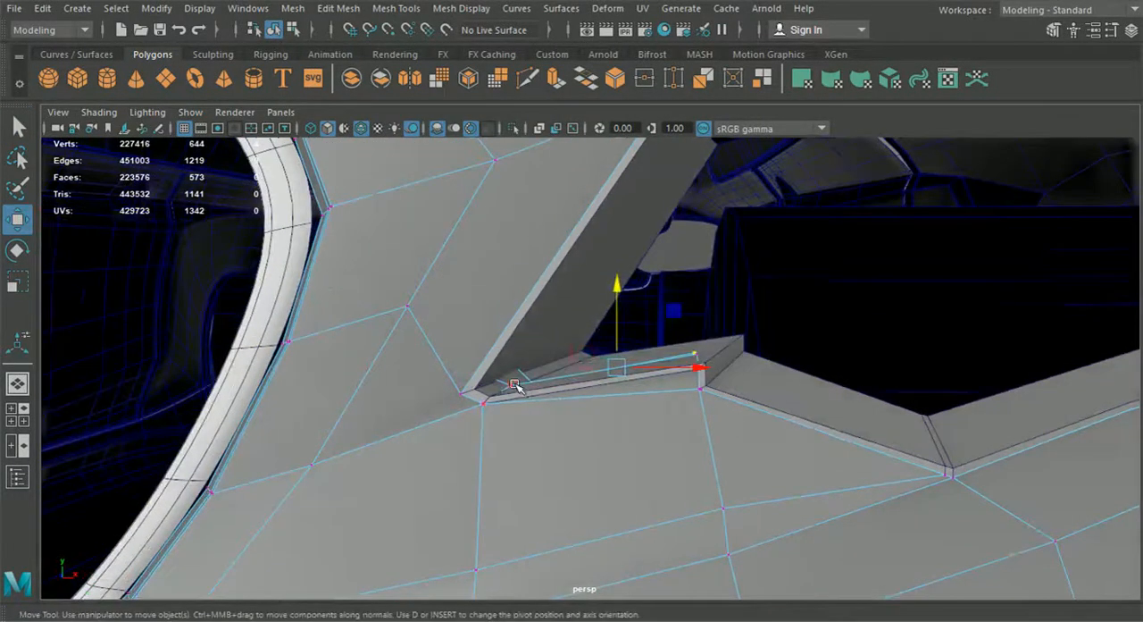
alt+drag(729, 378, 750, 359)
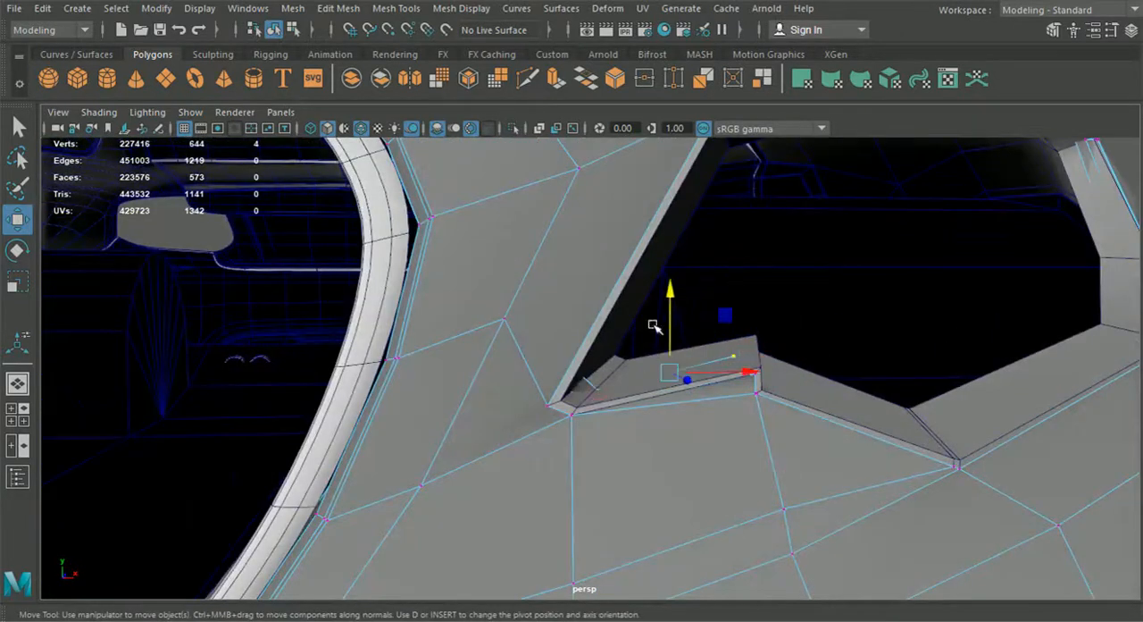
drag(672, 299, 672, 302)
Step: Lower the body panel's lip vertices near the grille-side tip below the frame wall
alt+drag(671, 302, 898, 355)
alt+drag(771, 338, 524, 383)
alt+drag(435, 311, 849, 286)
click(944, 348)
drag(968, 314, 966, 319)
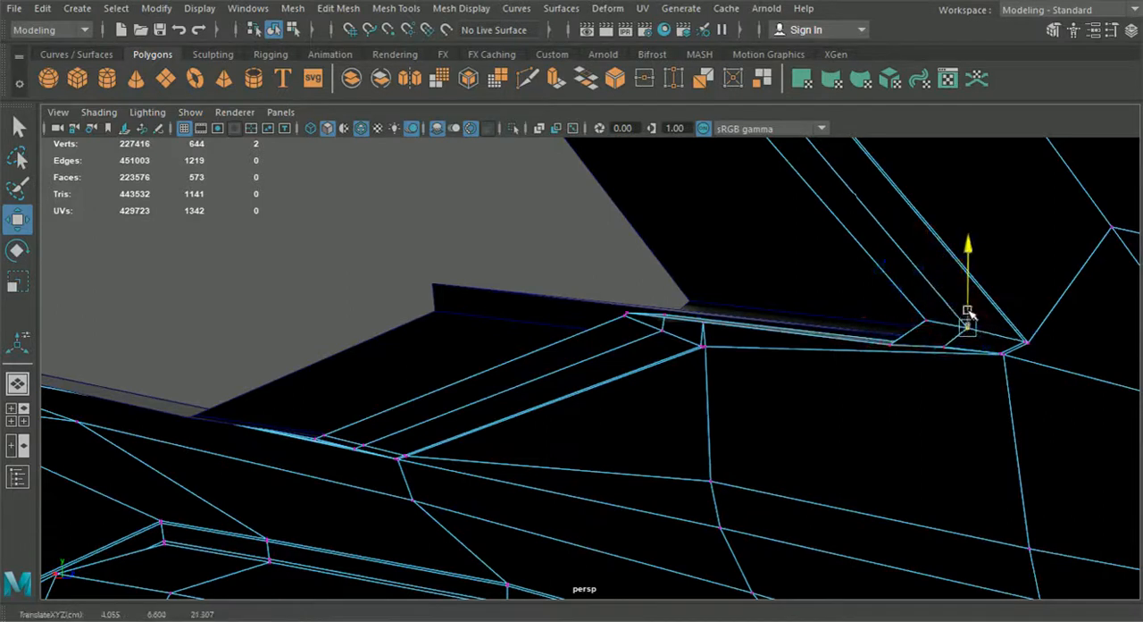
Step: Check the smoothed body panel against the frame from several angles, then turn its smooth preview off
scroll(881, 383, down, 4)
alt+drag(880, 384, 617, 460)
click(275, 32)
alt+drag(406, 350, 681, 388)
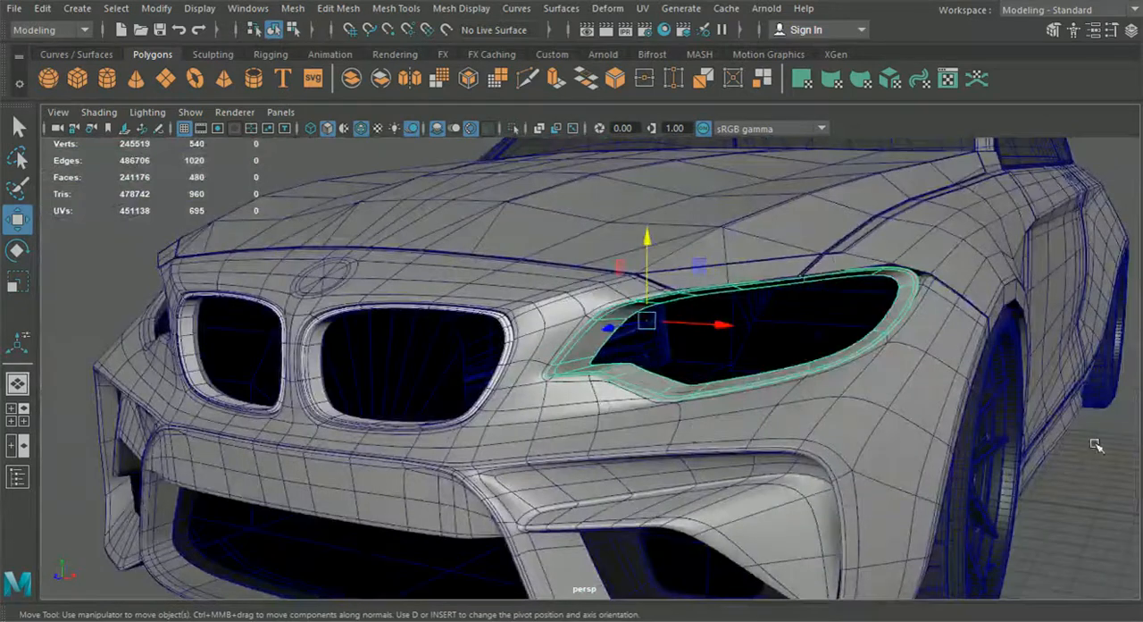
click(1096, 445)
alt+drag(689, 409, 597, 396)
scroll(689, 408, up, 4)
click(596, 396)
click(533, 341)
alt+drag(524, 298, 650, 324)
alt+drag(459, 353, 242, 344)
key(1)
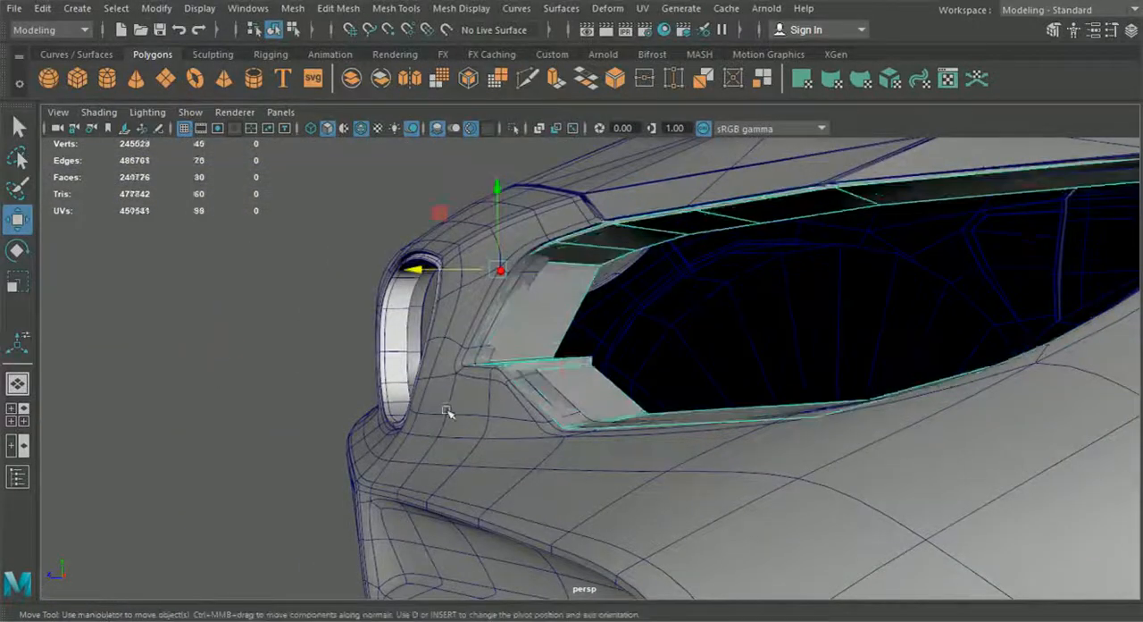
click(449, 414)
key(1)
Step: Compare the body panel and frame in smooth preview together, then return both to unsmoothed display
alt+drag(467, 411, 753, 394)
click(748, 416)
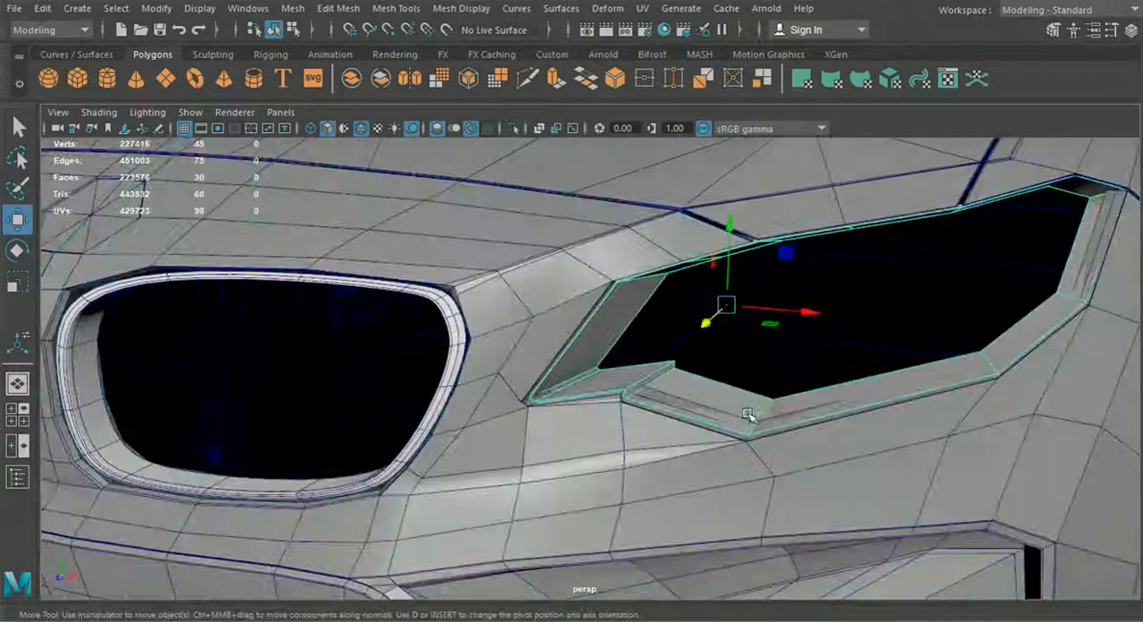
key(3)
click(619, 453)
key(3)
alt+drag(627, 453, 654, 440)
click(669, 358)
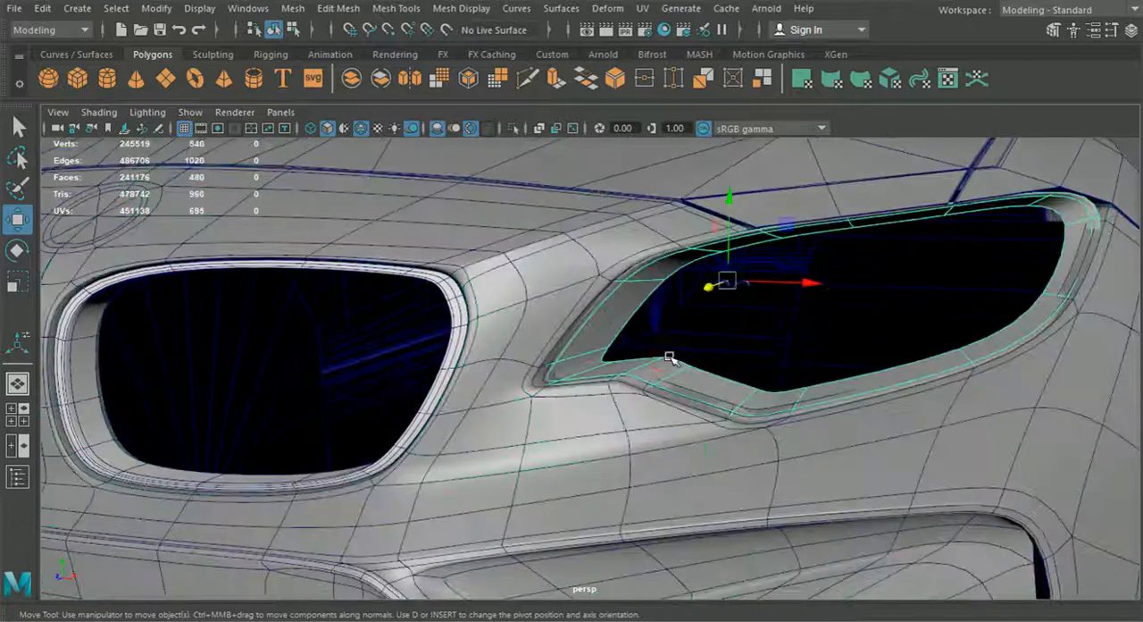
key(1)
click(635, 441)
key(1)
Step: Insert supporting edge loops along the frame's long border edges and turn on smooth preview for the frame and body
click(687, 365)
alt+middle_drag(686, 365, 629, 364)
scroll(630, 365, up, 2)
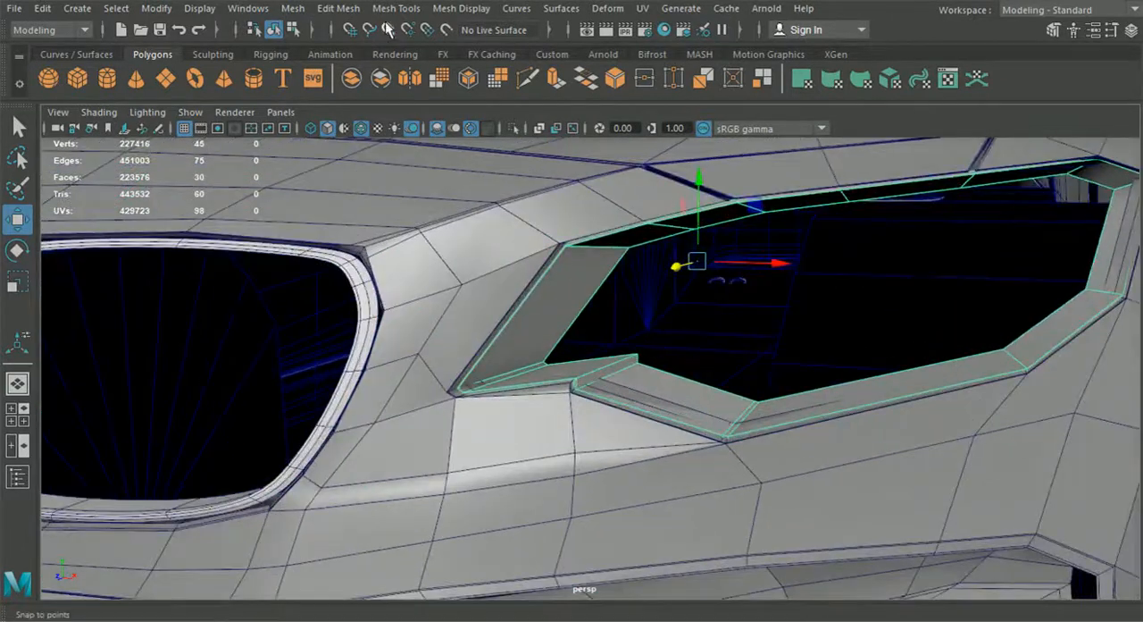
click(338, 8)
mouse_move(397, 8)
click(430, 135)
alt+drag(539, 288, 605, 398)
scroll(604, 399, up, 4)
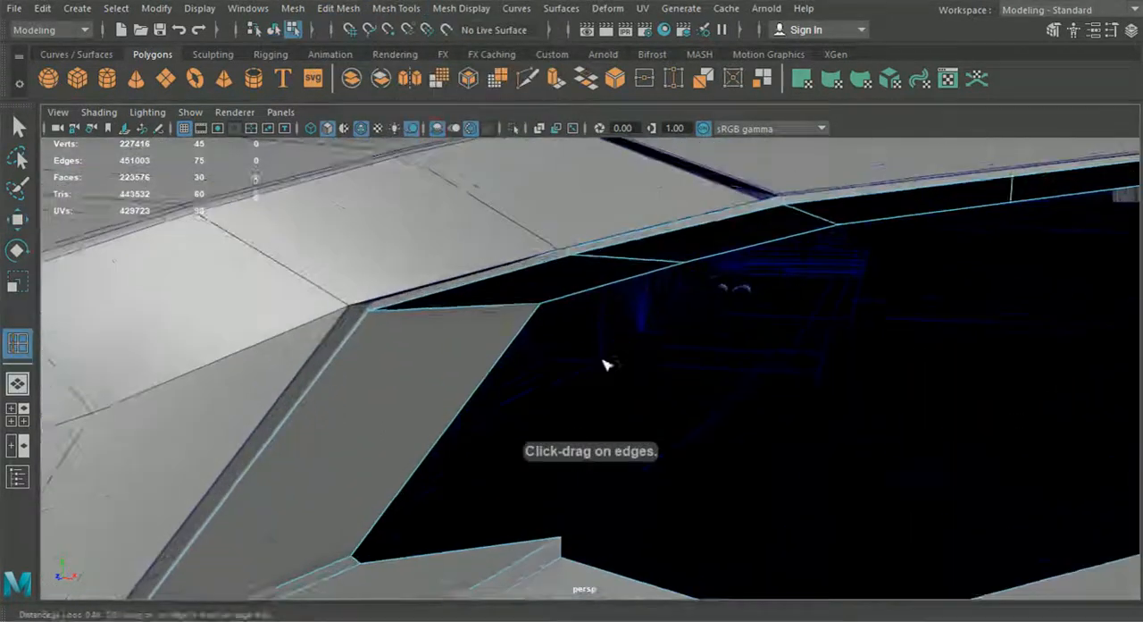
alt+middle_drag(570, 304, 553, 376)
scroll(552, 375, up, 3)
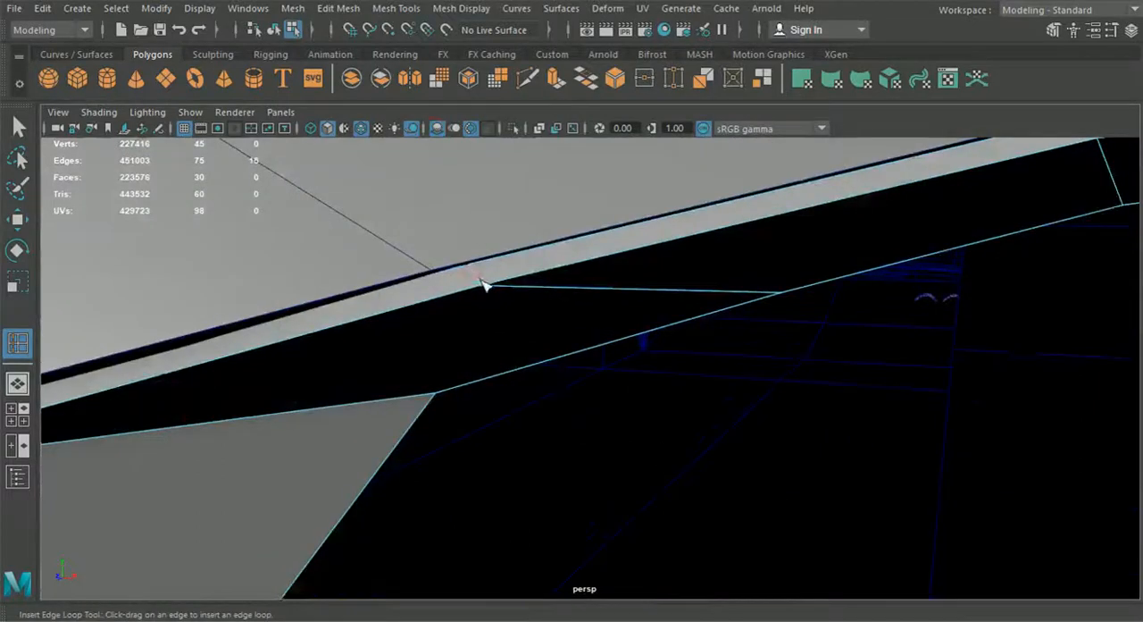
alt+drag(397, 386, 387, 362)
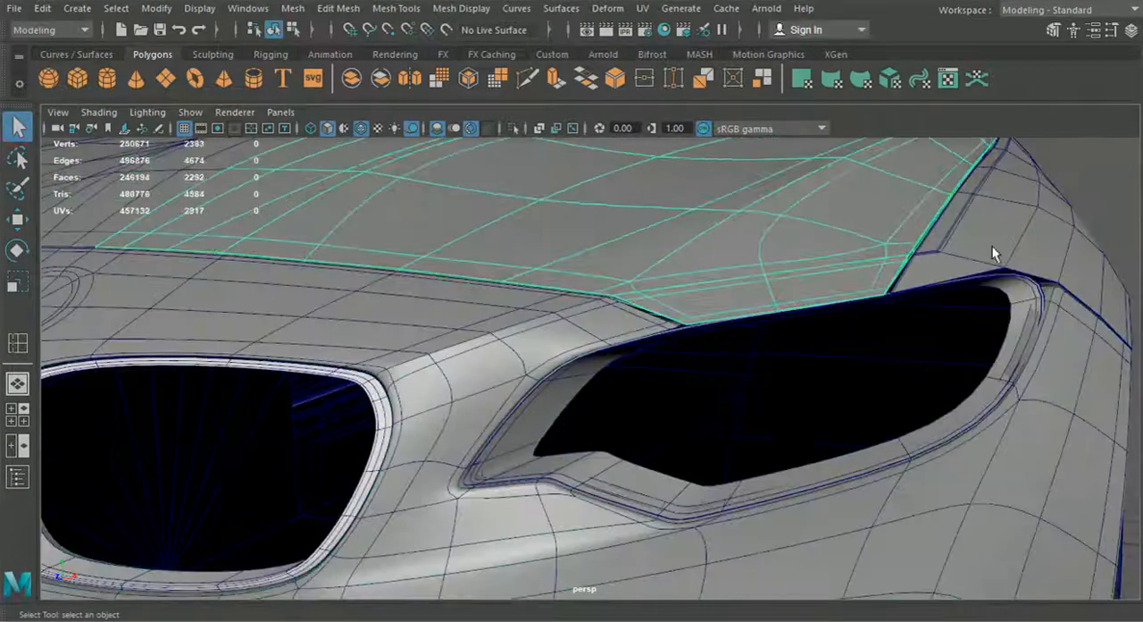
click(1058, 369)
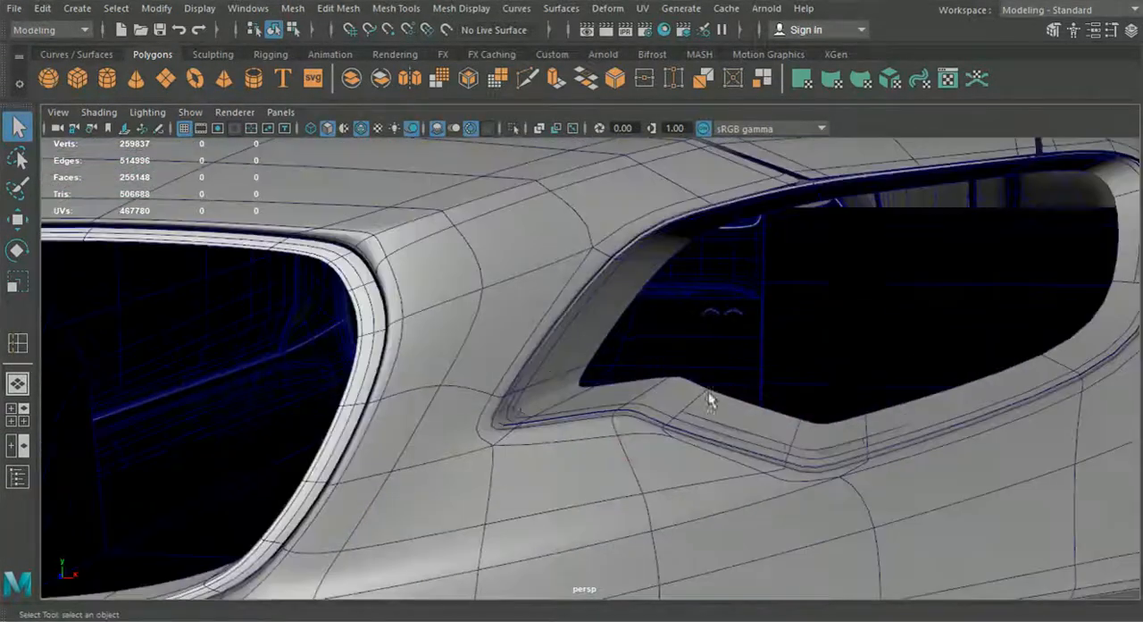
Step: Select the frame's vertex rows around the grille-side tip and shift them slightly to fit the smoothed body
click(620, 299)
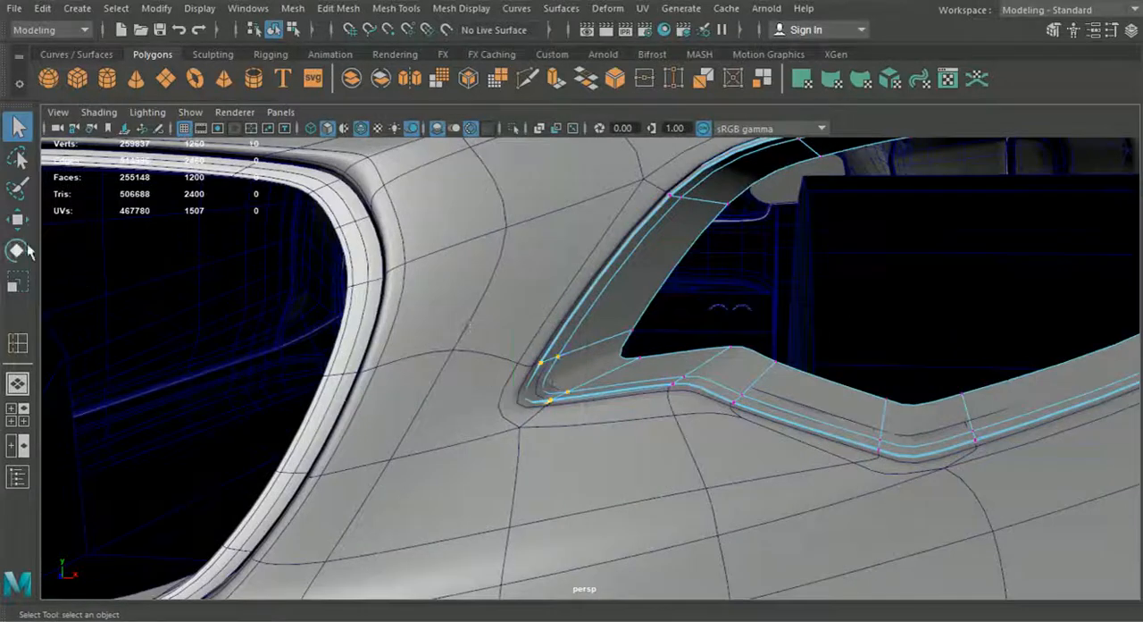
key(w)
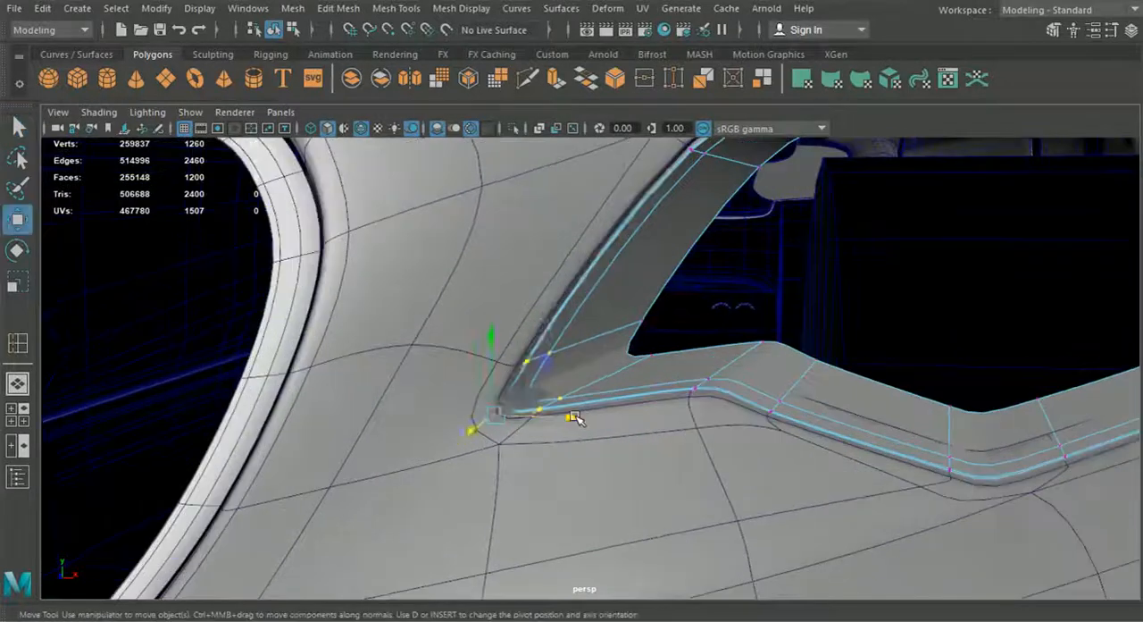
drag(575, 416, 579, 418)
drag(500, 333, 501, 330)
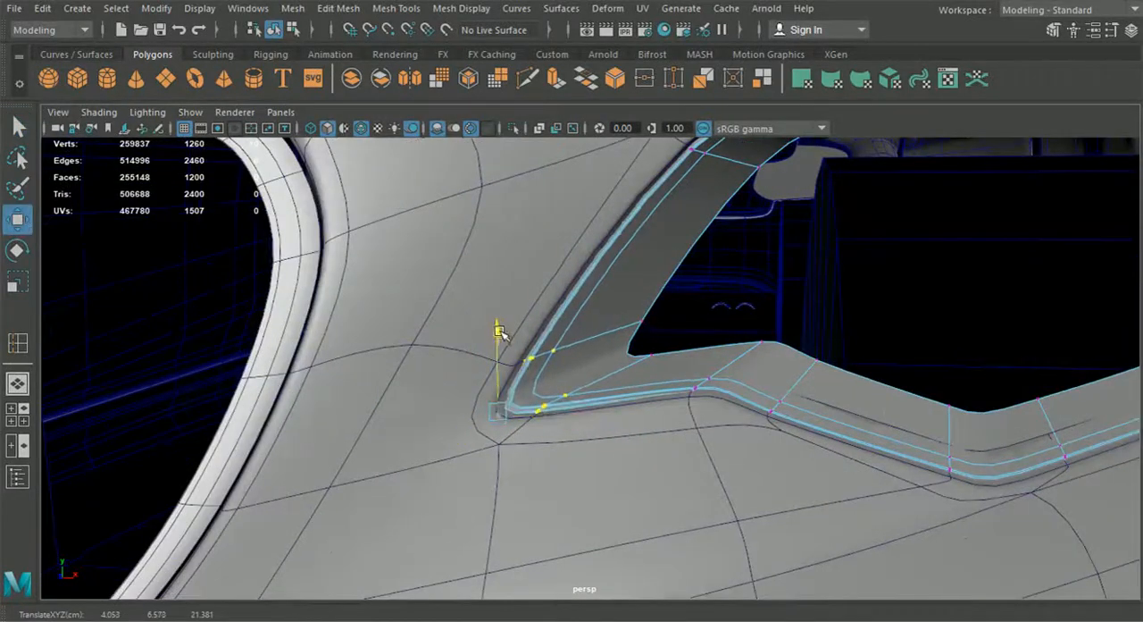
alt+right_drag(501, 332, 582, 390)
Step: Raise the frame's vertex rows at the notch and the bottom corner slightly to match the smoothed body edge
drag(541, 393, 632, 401)
drag(691, 291, 692, 287)
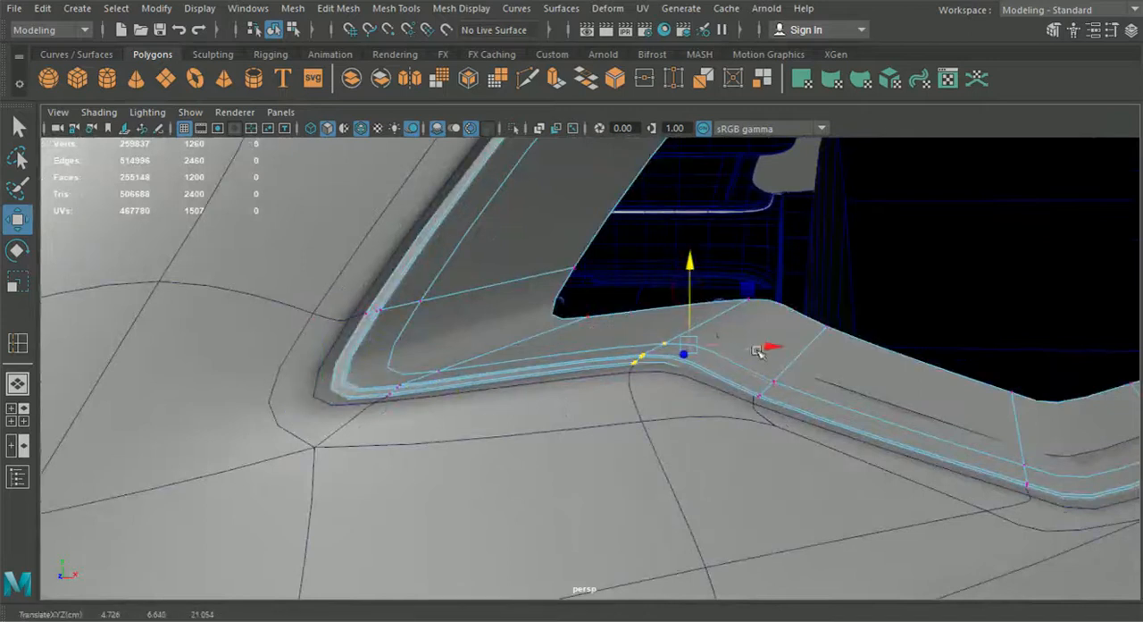
drag(807, 449, 687, 264)
alt+middle_drag(831, 409, 536, 380)
drag(544, 329, 596, 389)
drag(630, 315, 631, 308)
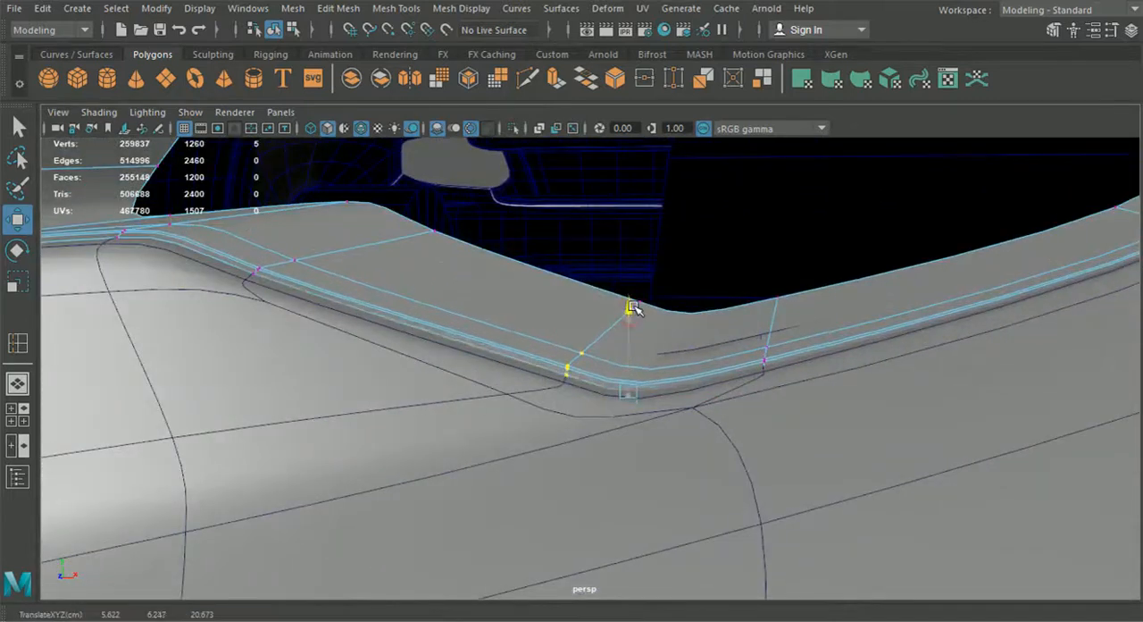
drag(643, 314, 647, 317)
Step: Fine-tune the height of the vertex rows around the bottom corner so the lower edge follows the body
scroll(639, 380, down, 3)
alt+drag(639, 379, 707, 446)
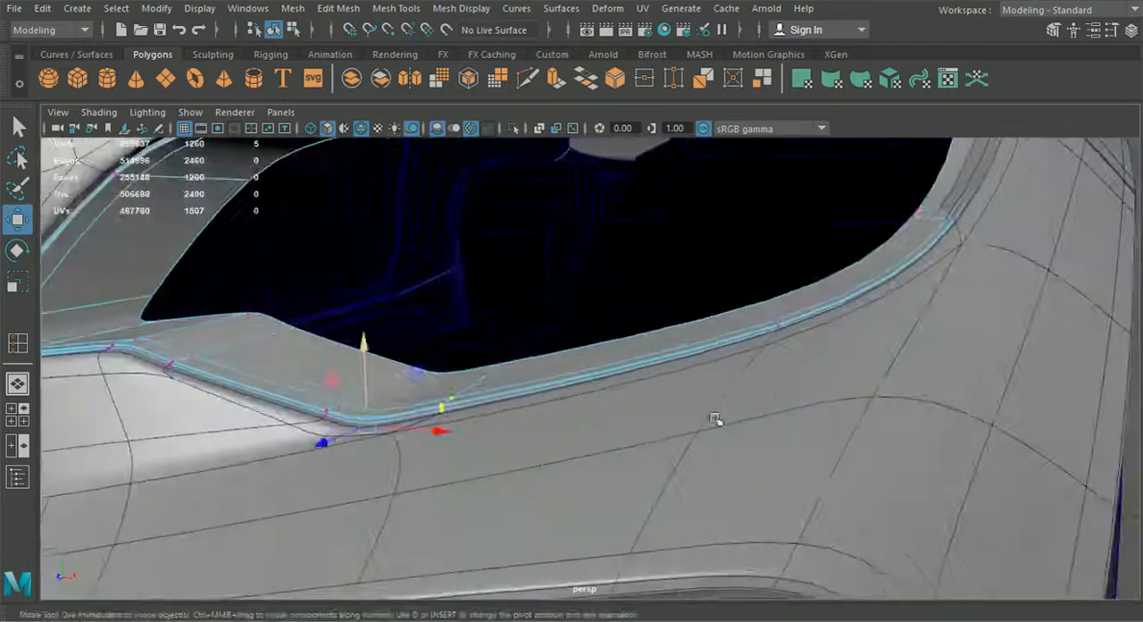
alt+middle_drag(706, 447, 759, 451)
drag(816, 455, 740, 397)
alt+drag(741, 399, 671, 419)
drag(761, 462, 752, 465)
drag(871, 465, 778, 444)
scroll(775, 444, down, 5)
alt+middle_drag(774, 444, 765, 442)
scroll(696, 451, up, 4)
alt+middle_drag(639, 466, 683, 435)
scroll(684, 435, down, 4)
alt+drag(686, 436, 668, 477)
scroll(784, 428, up, 3)
drag(619, 377, 619, 376)
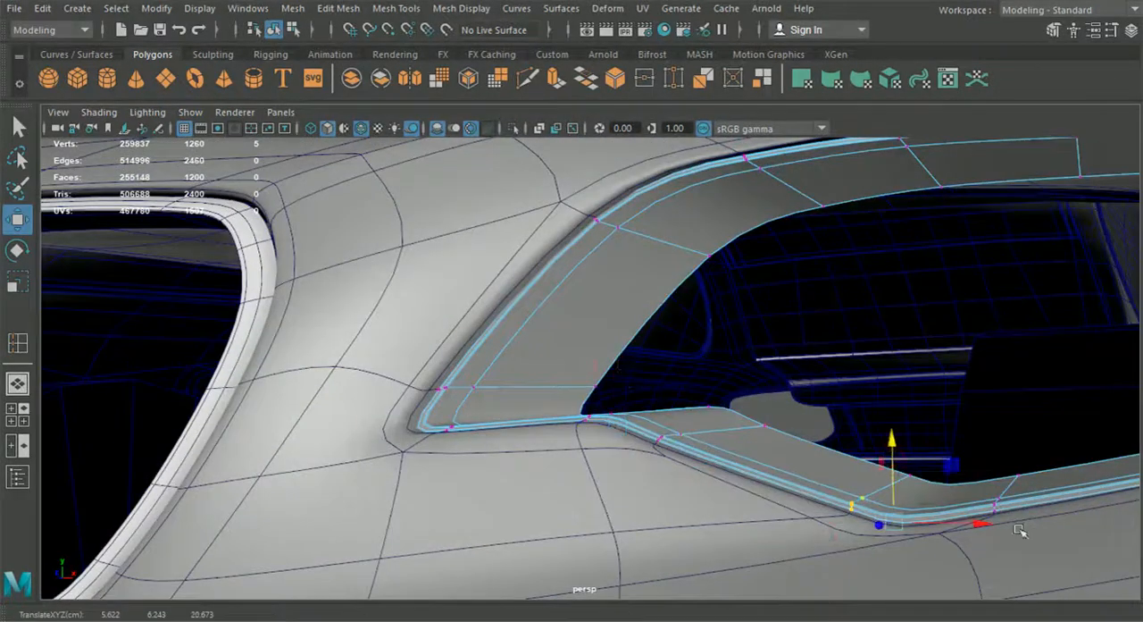
drag(903, 474, 904, 476)
Step: Return to object selection and turn off smooth preview for the frame and body panel
drag(816, 548, 677, 347)
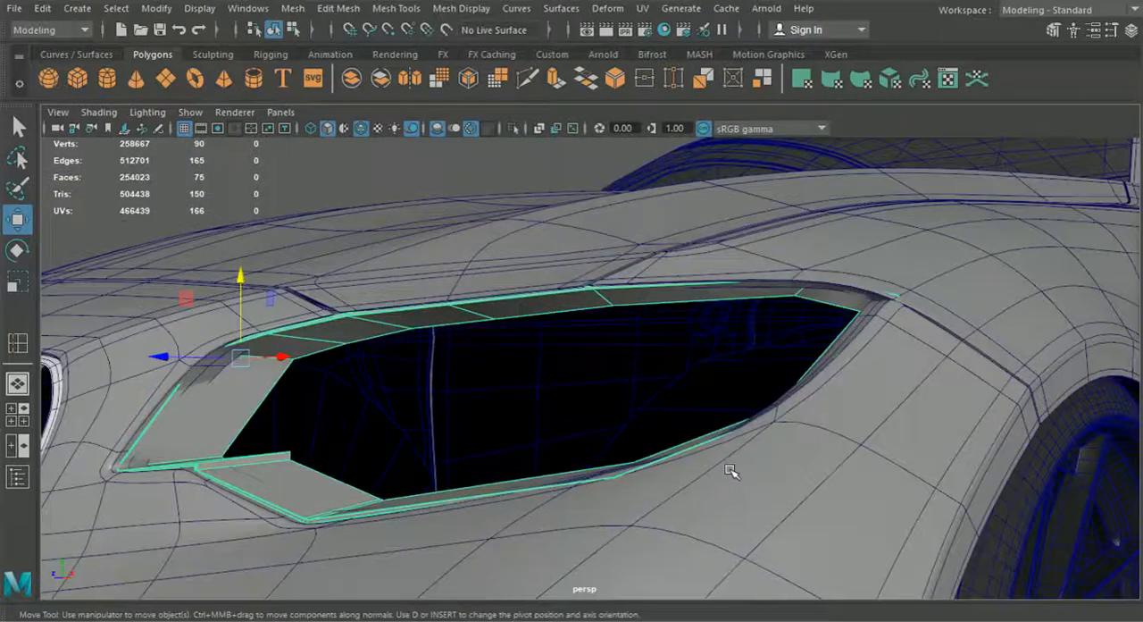
click(738, 480)
click(463, 162)
alt+drag(509, 238, 553, 421)
click(515, 457)
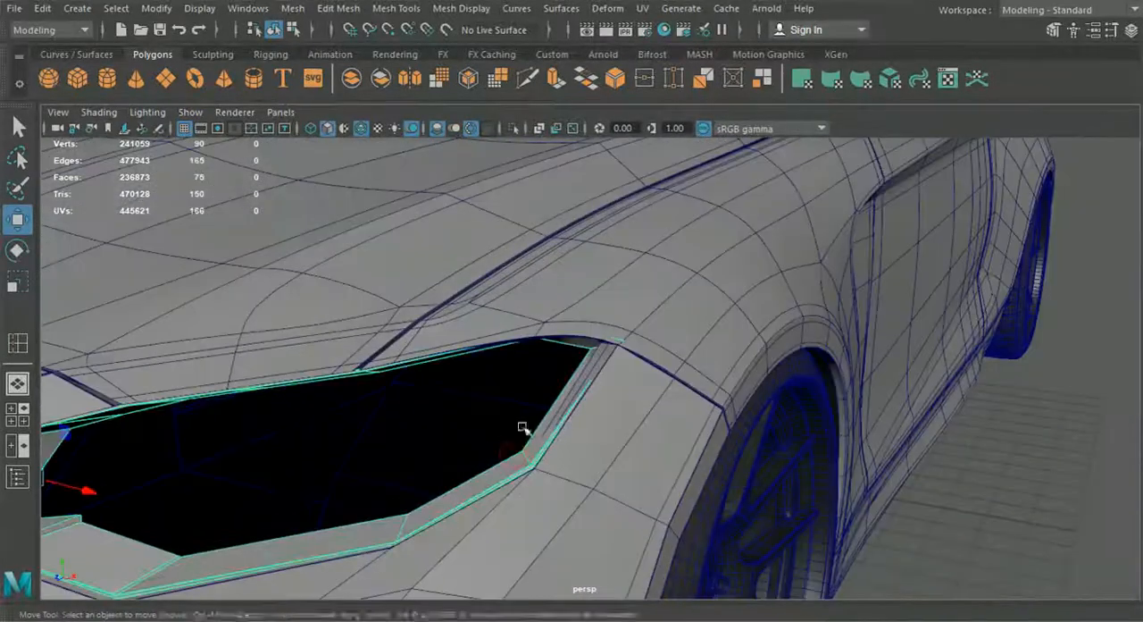
Step: Insert edge loops across the frame beside its far upper corner to sharpen the corner
click(395, 8)
click(446, 134)
scroll(585, 357, up, 3)
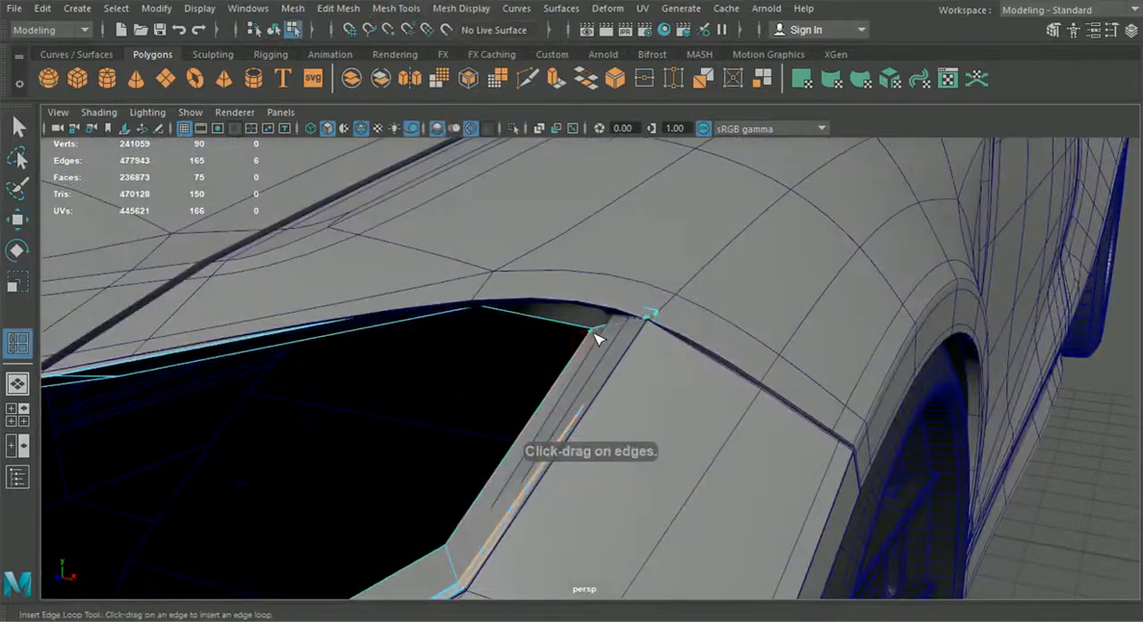
drag(582, 331, 585, 336)
scroll(582, 357, down, 3)
Step: Turn smooth preview back on for the frame and surrounding body panels and inspect the far corner
alt+middle_drag(582, 371, 668, 350)
click(273, 31)
click(18, 127)
click(123, 441)
key(3)
click(203, 372)
key(3)
click(558, 290)
key(3)
click(505, 275)
key(3)
click(497, 494)
scroll(421, 465, up, 5)
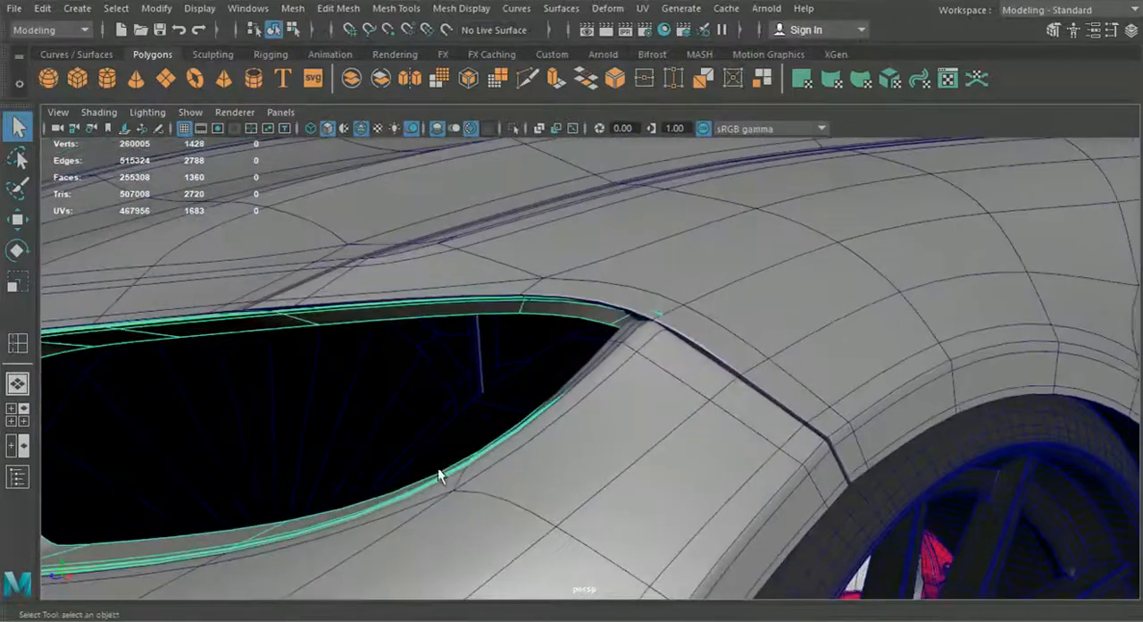
Step: Examine how closely the smoothed headlight frame fits the body around its far upper corner
right_drag(395, 319, 337, 129)
alt+drag(592, 281, 562, 288)
click(17, 222)
alt+drag(402, 376, 359, 364)
drag(527, 323, 499, 332)
scroll(562, 349, up, 5)
drag(556, 249, 556, 258)
alt+drag(559, 266, 748, 345)
drag(783, 349, 760, 350)
alt+drag(760, 353, 655, 233)
alt+drag(734, 307, 779, 477)
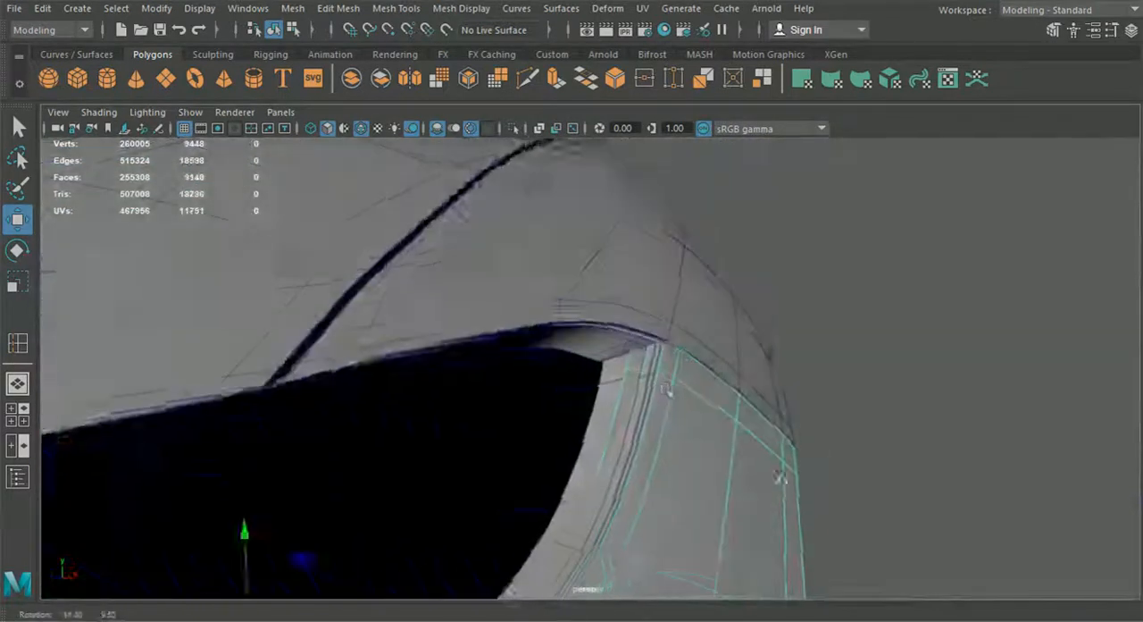
Step: Switch to the frame's vertices and shift the vertex row below the far corner along the X axis to follow the body
click(604, 335)
right_drag(605, 336, 533, 141)
drag(714, 354, 683, 360)
mouse_move(683, 361)
alt+mouse_down()
mouse_move(531, 375)
mouse_move(682, 380)
alt+mouse_up()
alt+middle_drag(682, 380, 714, 348)
alt+middle_drag(705, 413, 730, 370)
drag(600, 393, 745, 409)
alt+middle_drag(746, 409, 784, 375)
drag(837, 329, 832, 328)
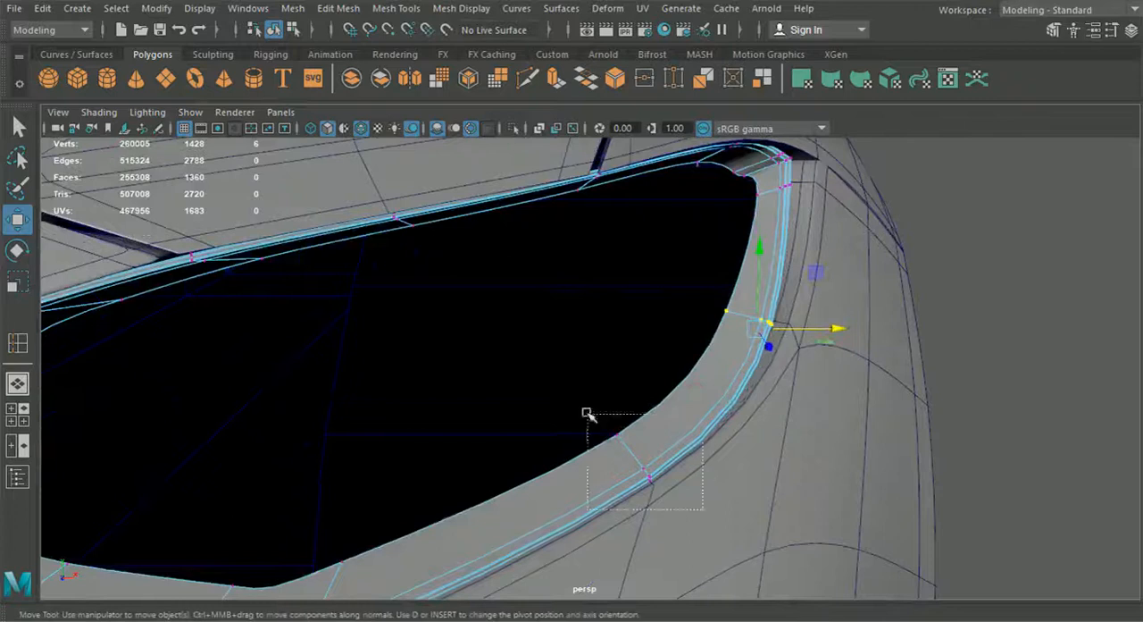
Step: Reposition the vertex rows along the frame's outer lower curve so it sits evenly against the body
drag(587, 413, 586, 413)
alt+drag(599, 424, 705, 446)
drag(834, 471, 769, 375)
alt+middle_drag(770, 330, 763, 374)
drag(694, 211, 607, 334)
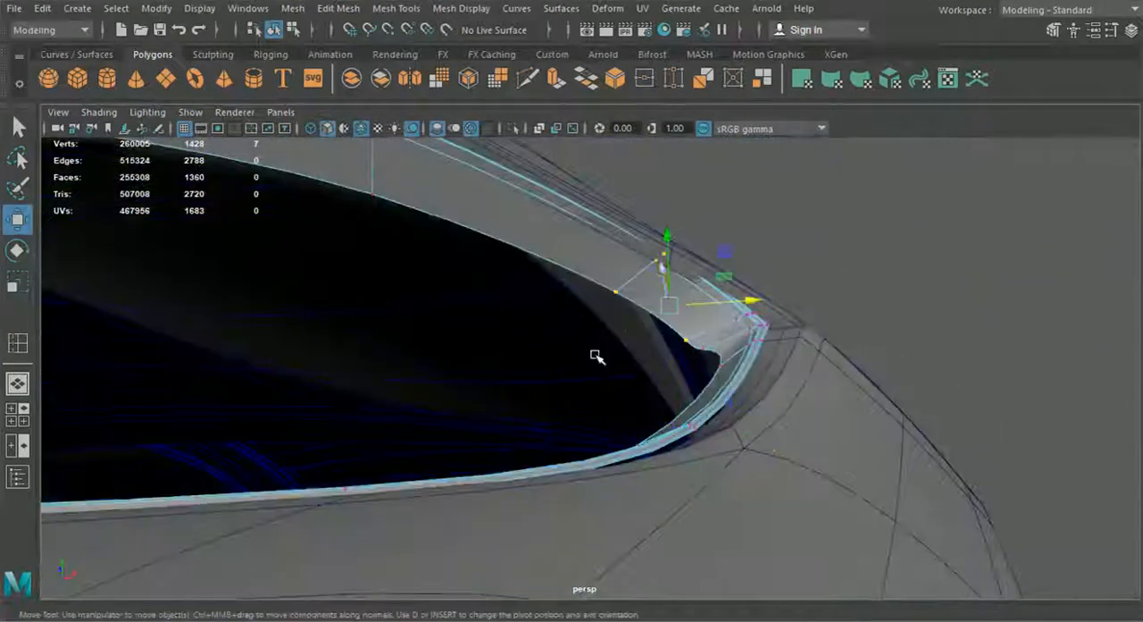
drag(730, 276, 725, 276)
alt+drag(725, 276, 680, 291)
Step: Adjust the height of the vertex row on the frame's upper edge beside the hood seam
drag(652, 211, 643, 245)
alt+middle_drag(643, 245, 862, 243)
drag(657, 324, 500, 268)
alt+middle_drag(500, 268, 690, 314)
scroll(691, 316, down, 10)
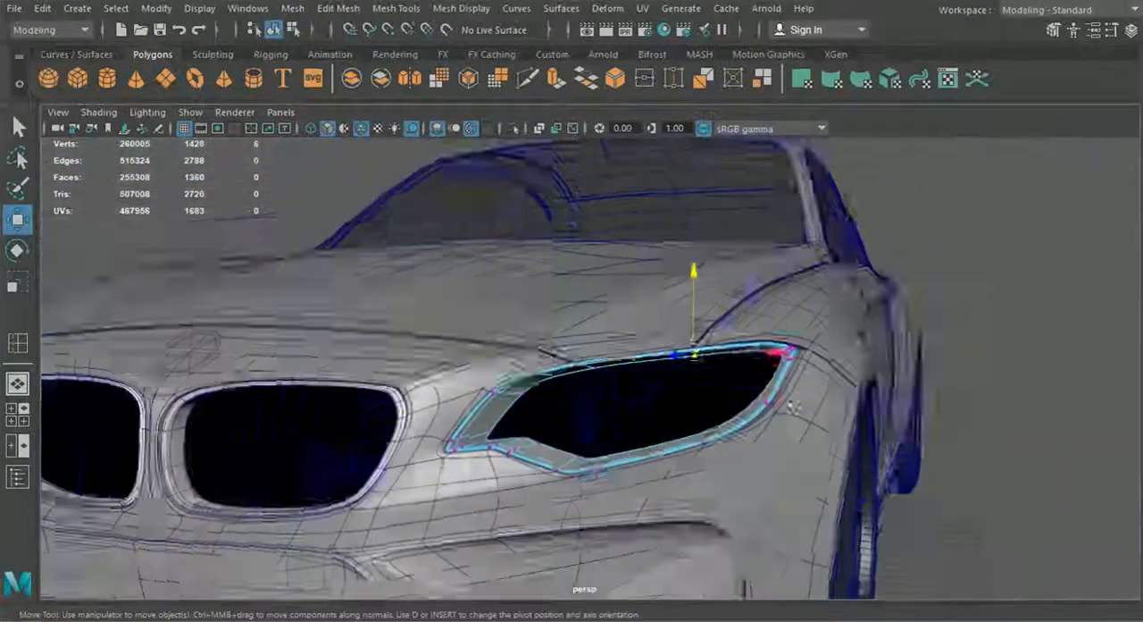
Step: Return to object selection and select the headlight frame to check its shape from the car's front
click(275, 32)
click(996, 433)
scroll(991, 435, down, 6)
alt+drag(759, 429, 798, 454)
scroll(795, 453, up, 5)
click(588, 423)
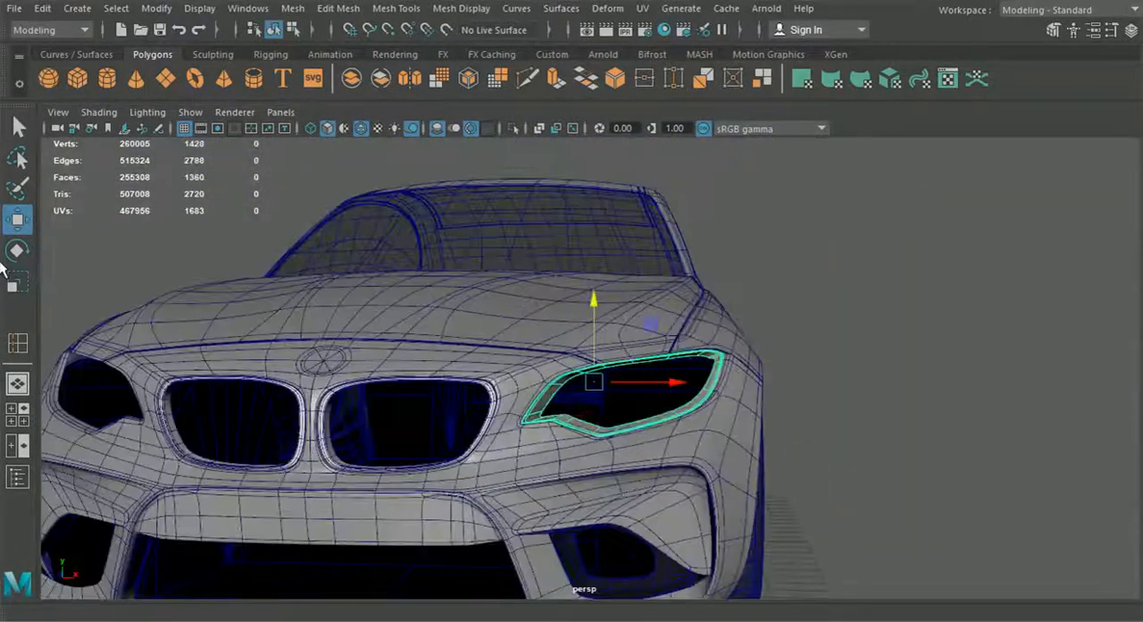
Step: Clear the selection, turn off the wireframe on shaded display, and inspect the headlight frame from the front and side
click(789, 375)
alt+drag(790, 375, 570, 260)
click(361, 128)
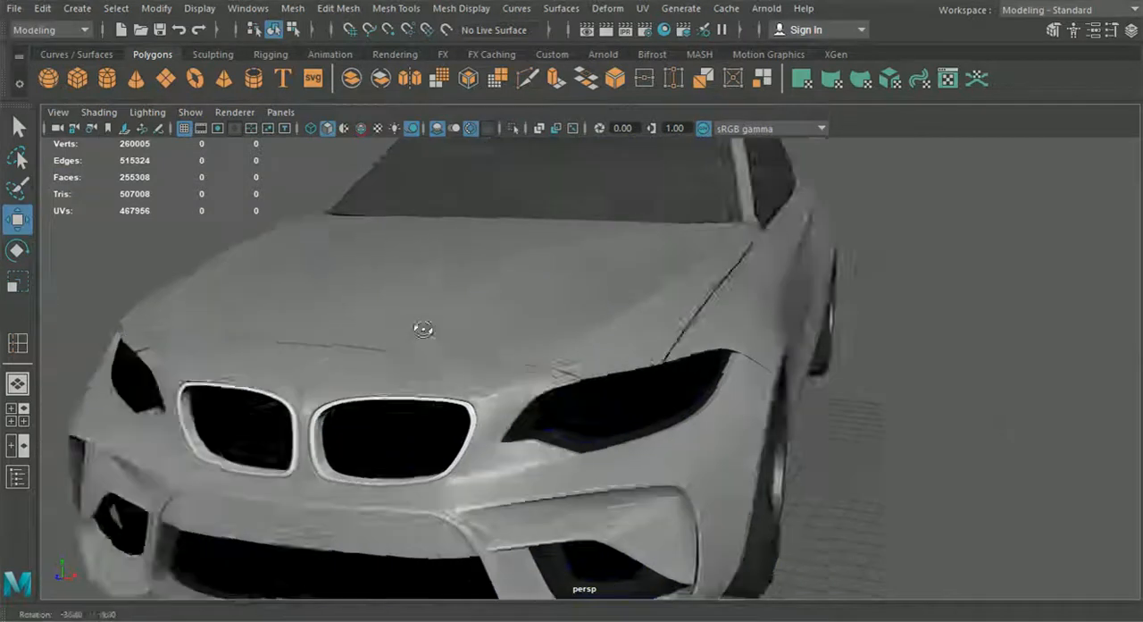
alt+drag(424, 326, 459, 338)
scroll(475, 373, down, 3)
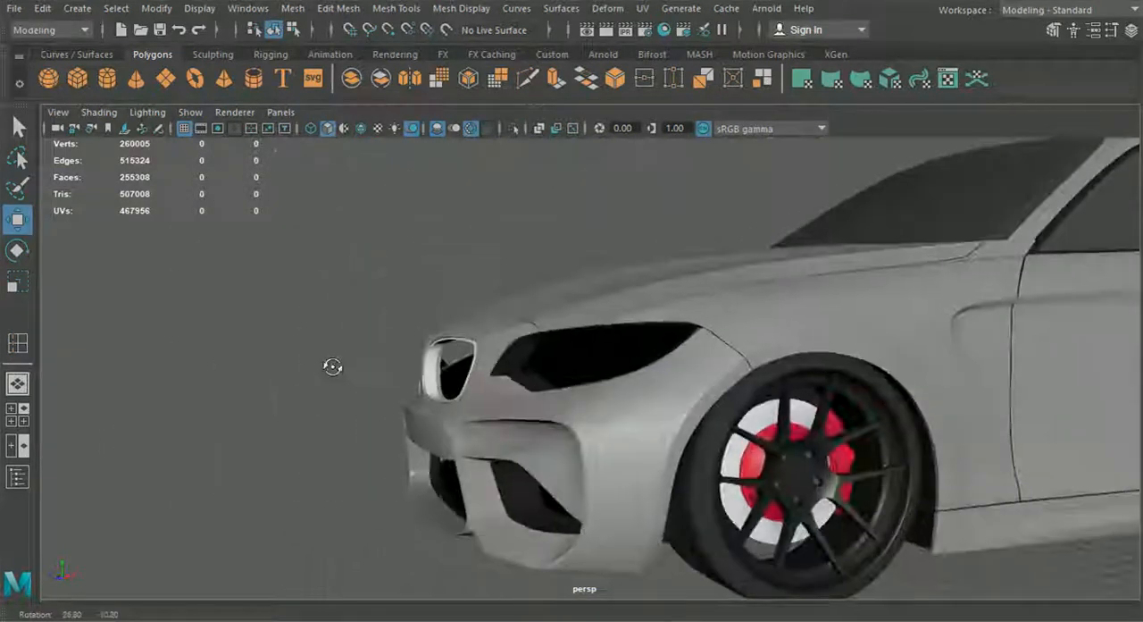